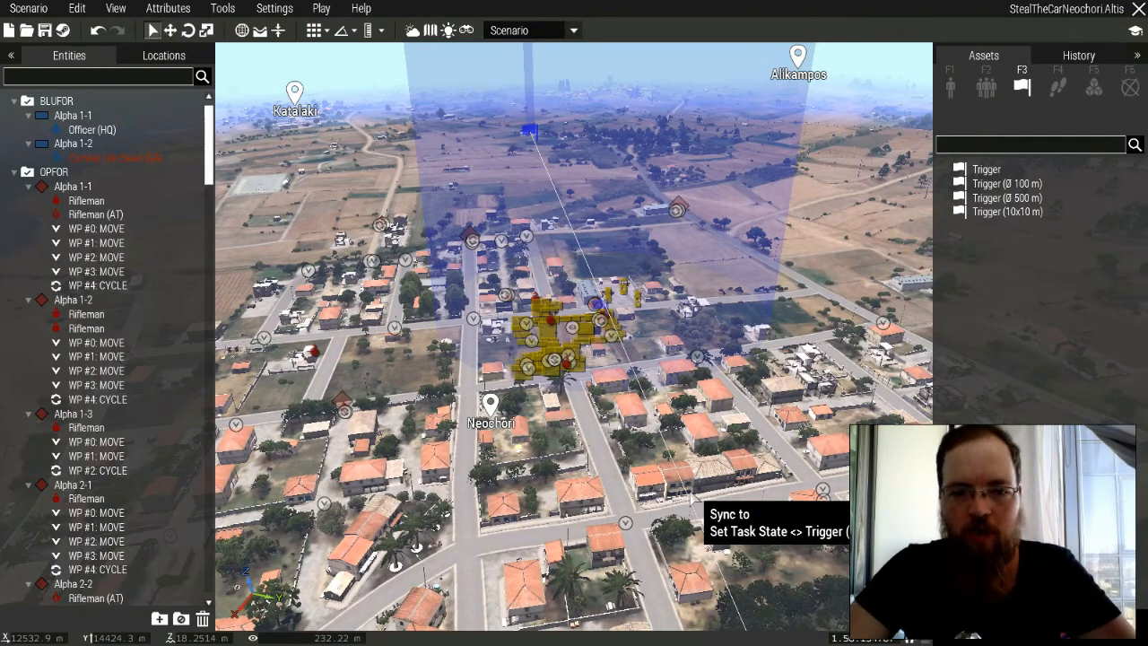
Survey the mission area from Neochori past the StealTheCar task modules to the surrounding fields and coastline.
key(s)
key(d)
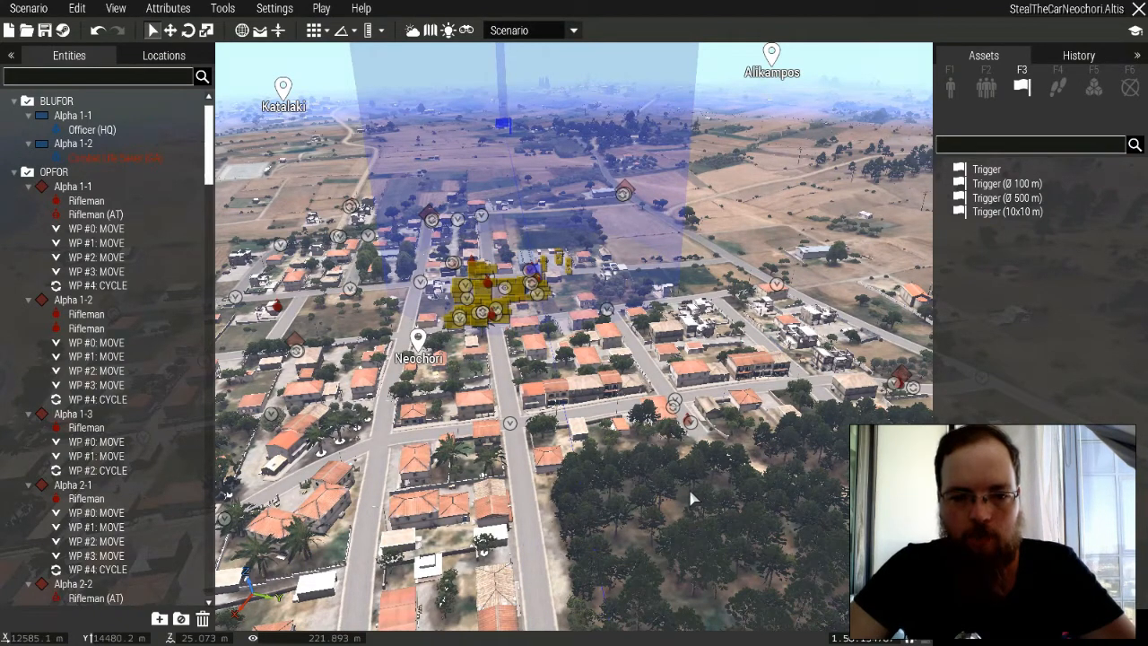
key(s)
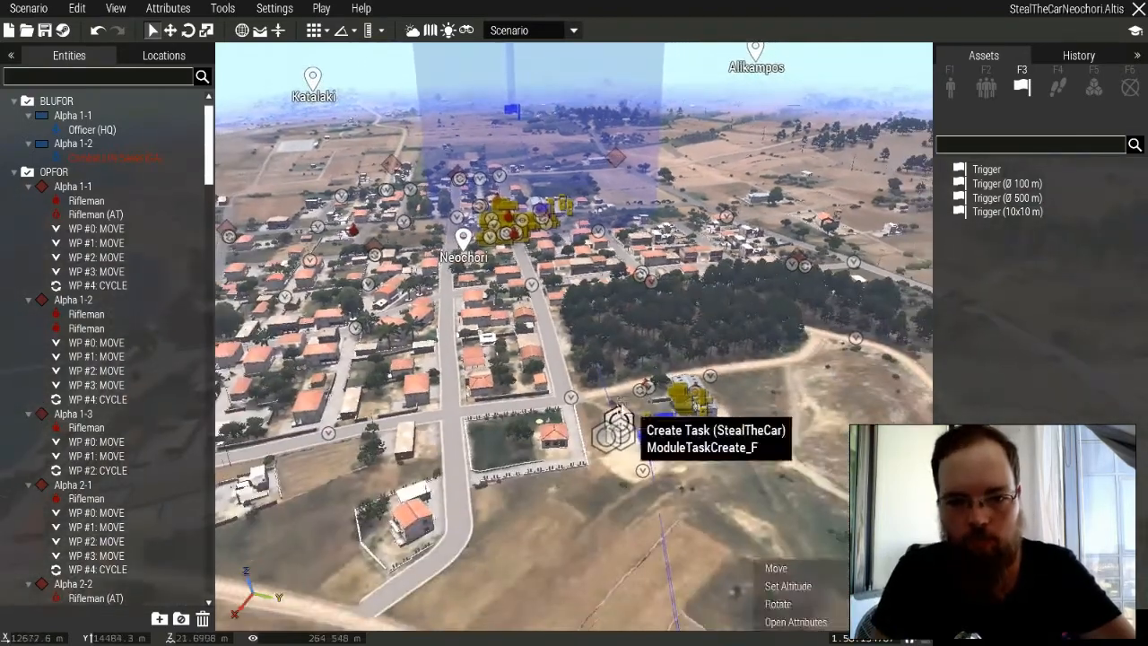
right_drag(626, 364, 731, 372)
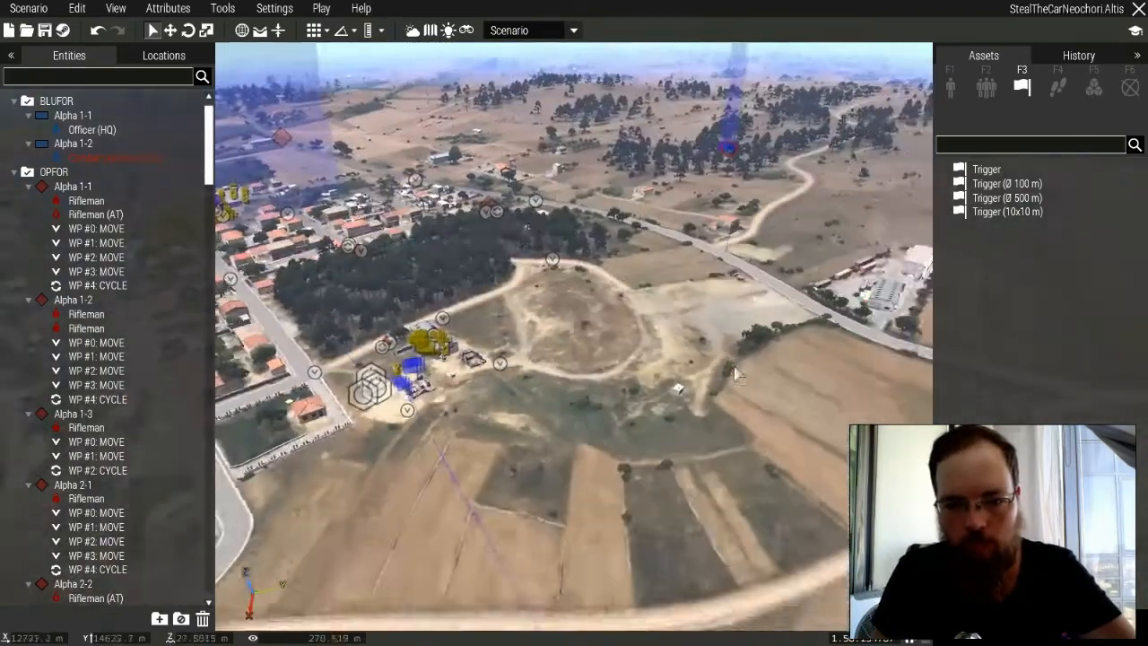
key(s)
key(a)
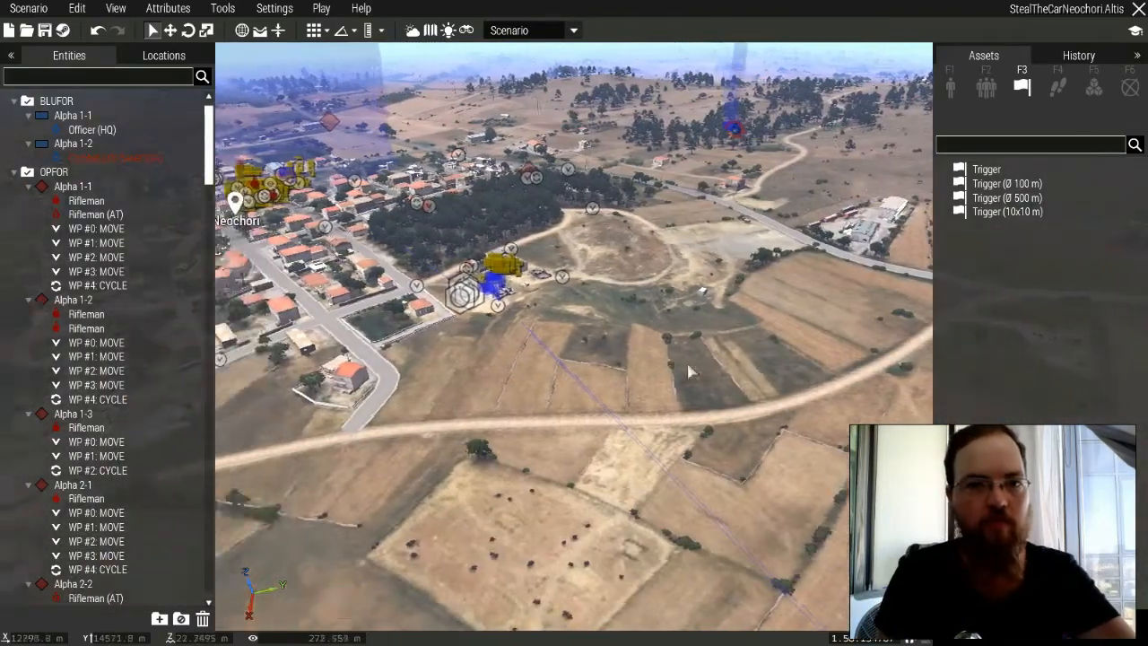
key(s)
key(s)
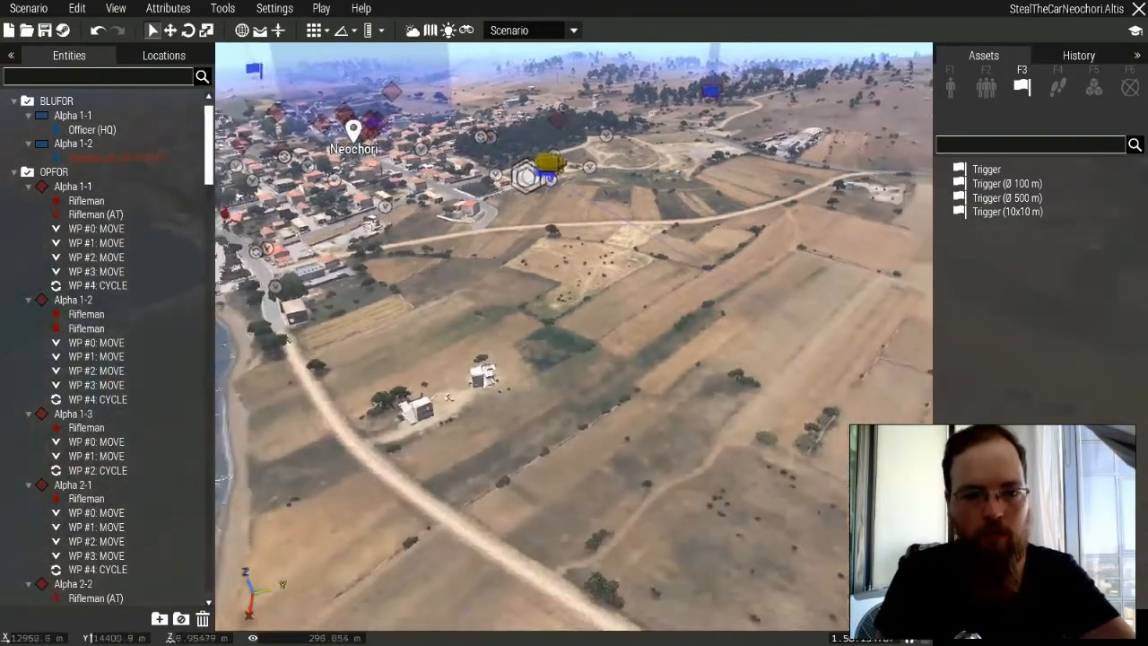
right_drag(533, 380, 671, 382)
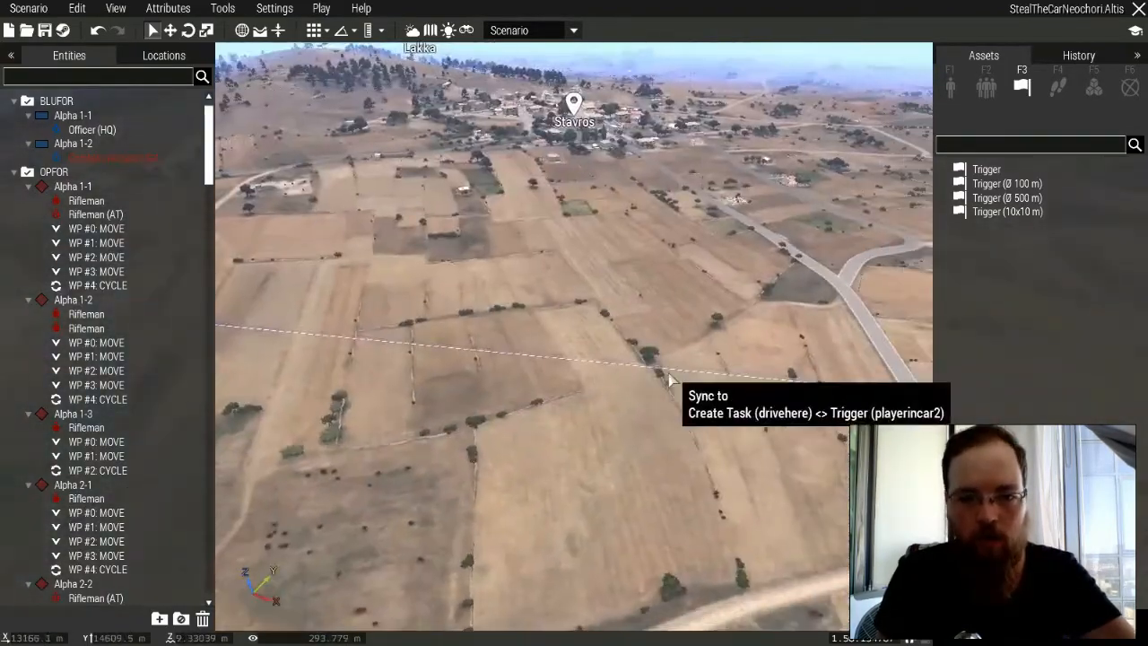
Examine the walled seaside compound with the Officer (HQ) unit and its synced task modules and triggers.
right_drag(620, 451, 595, 462)
key(w)
key(d)
key(z)
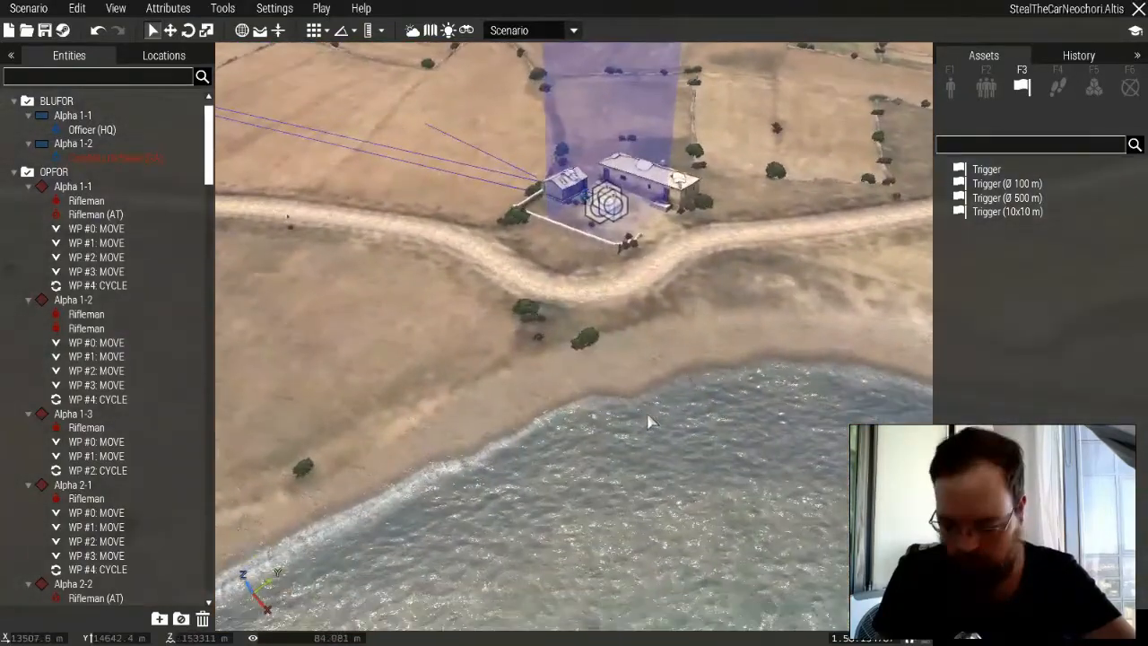
key(w)
key(z)
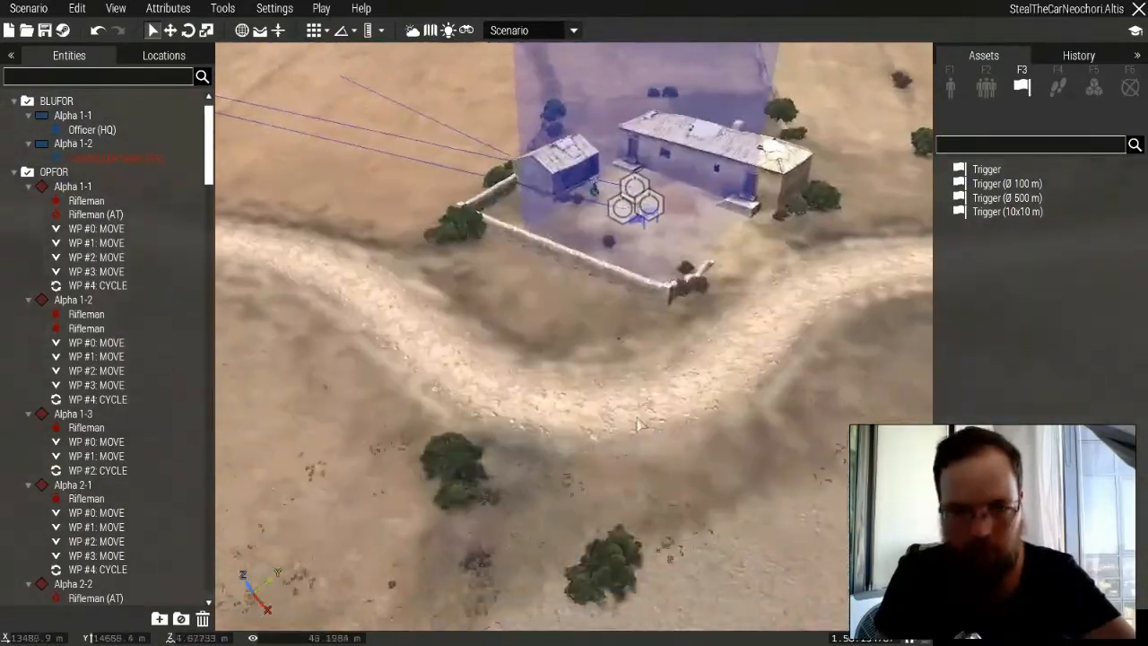
key(w)
key(z)
key(w)
key(d)
key(z)
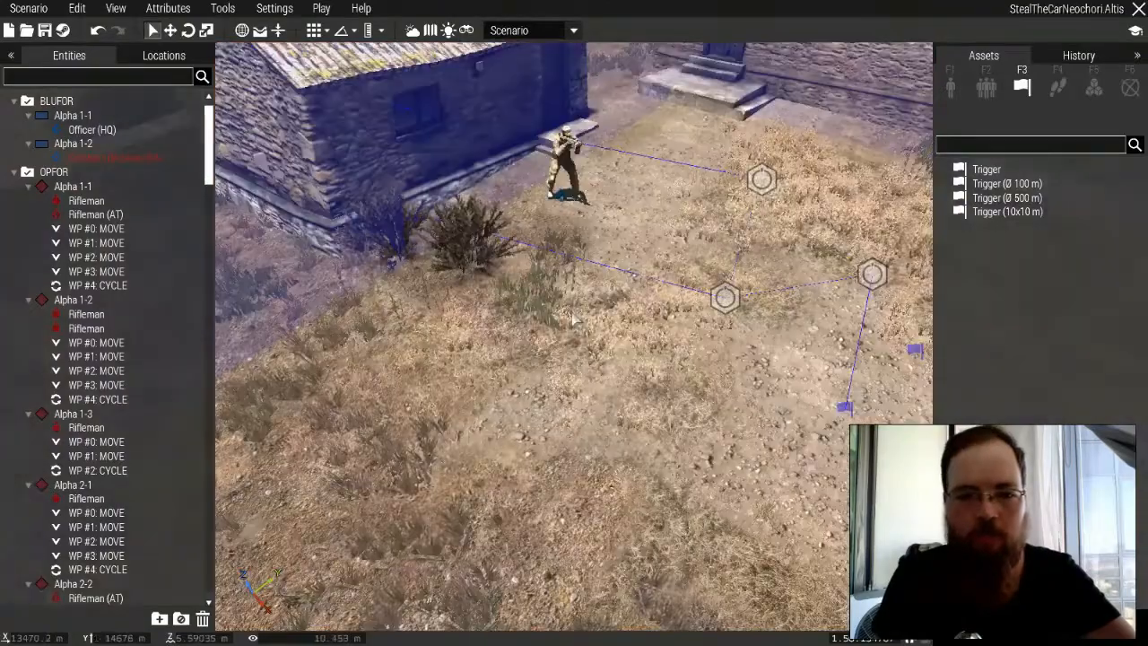
key(w)
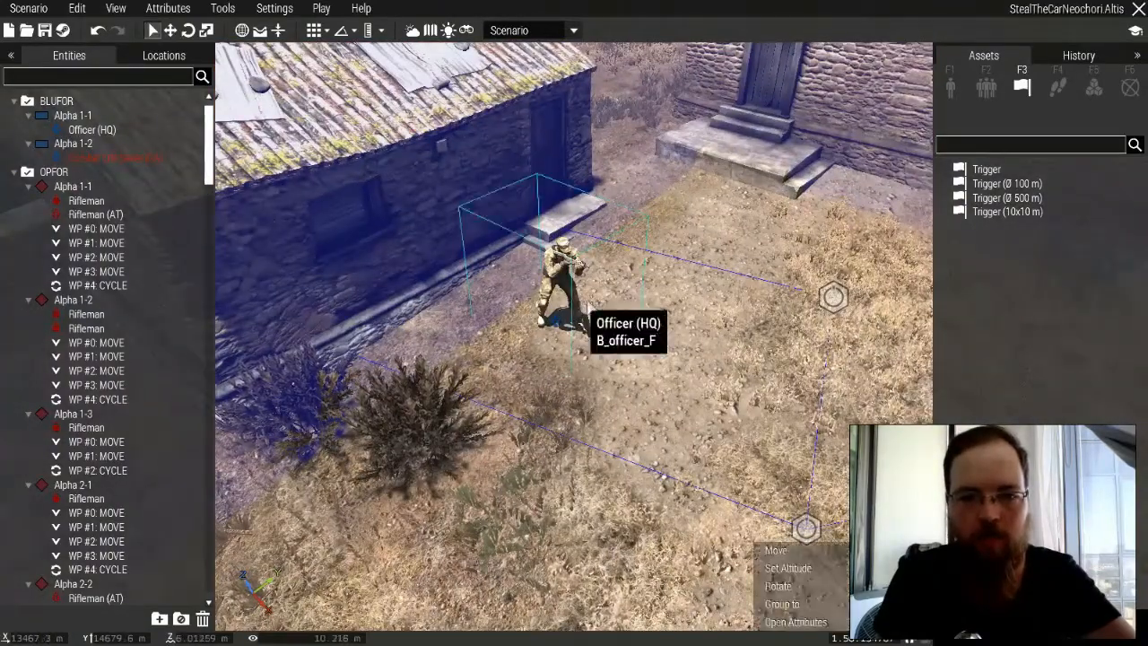
key(s)
key(d)
key(a)
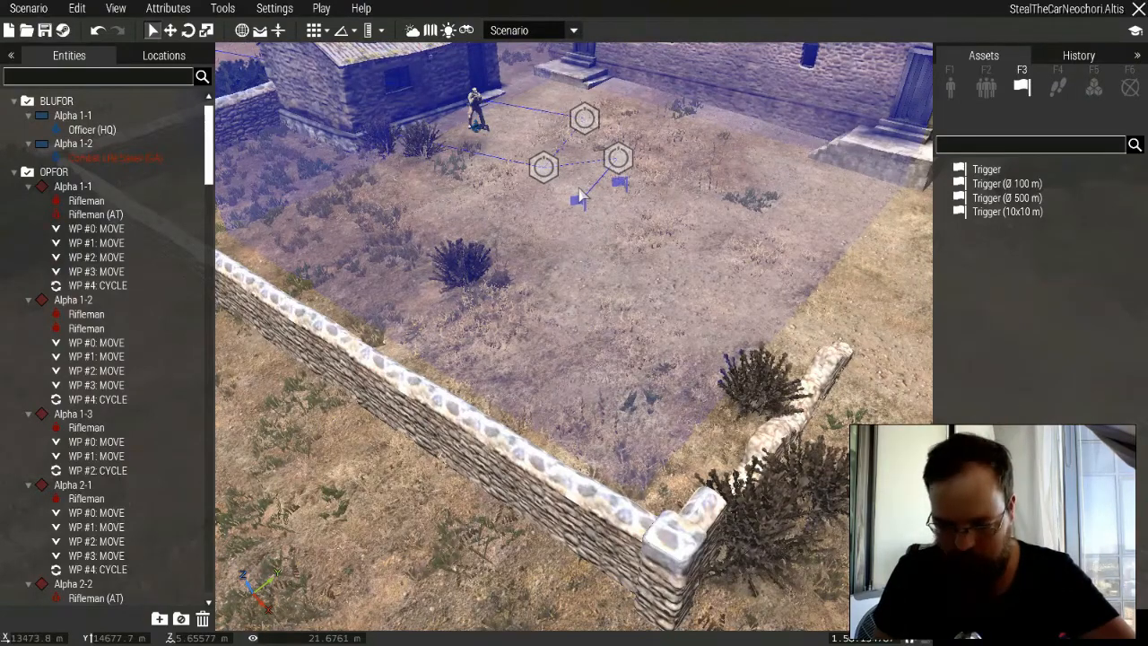
key(w)
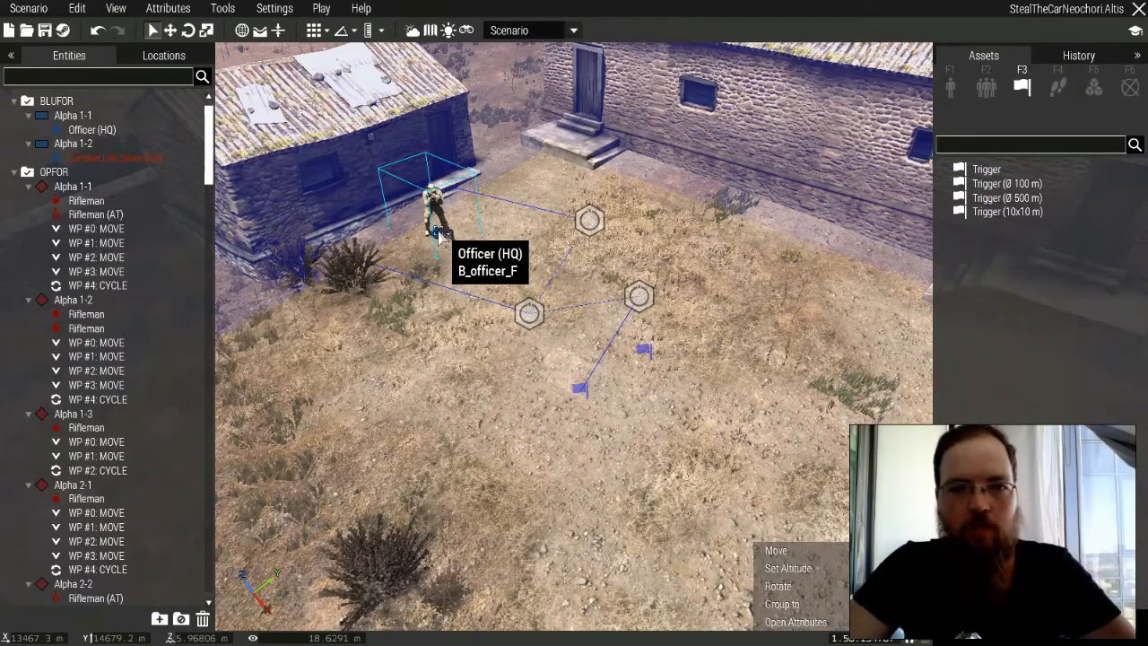
key(s)
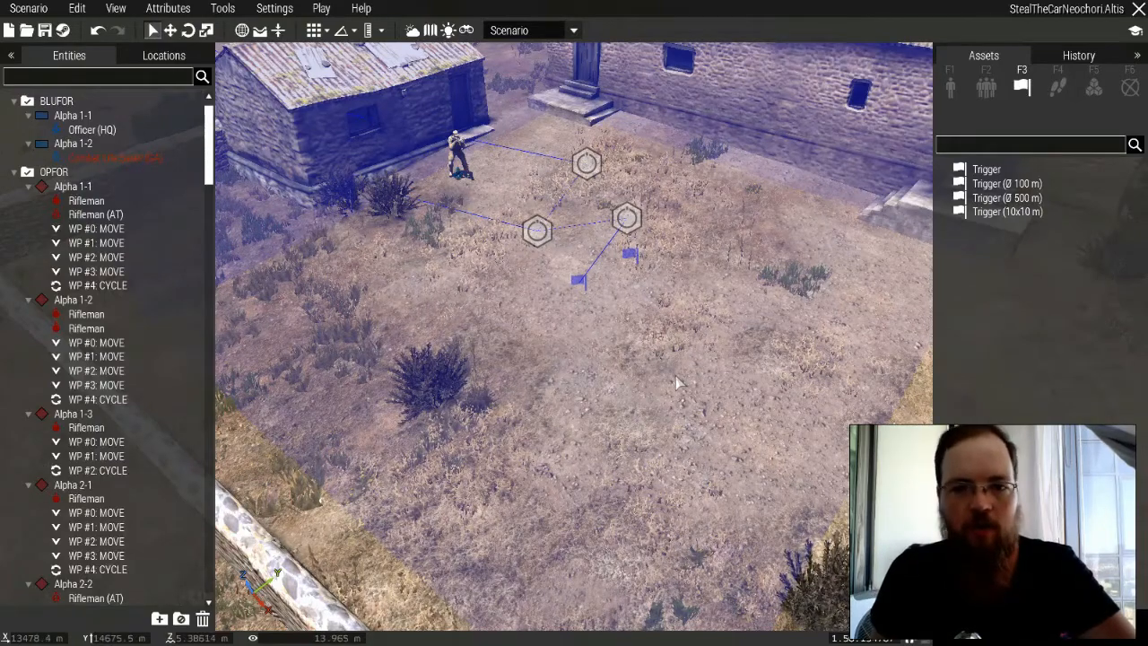
Survey the roads and terrain between the seaside compound, Neochori and Stavros.
right_drag(623, 394, 485, 358)
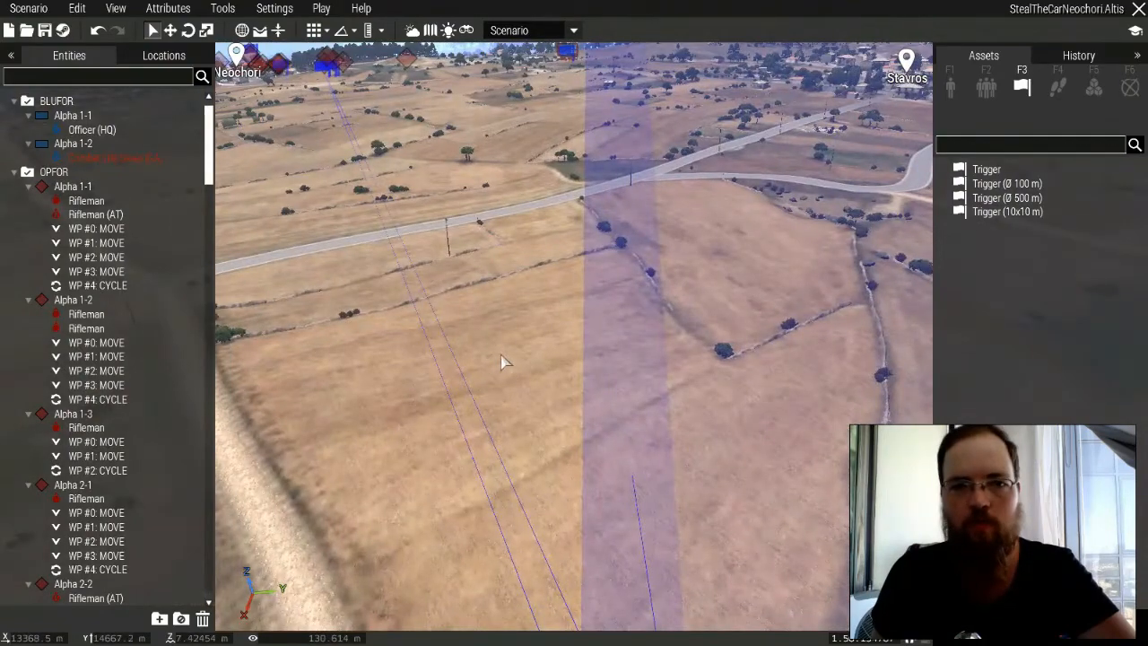
key(q)
key(q)
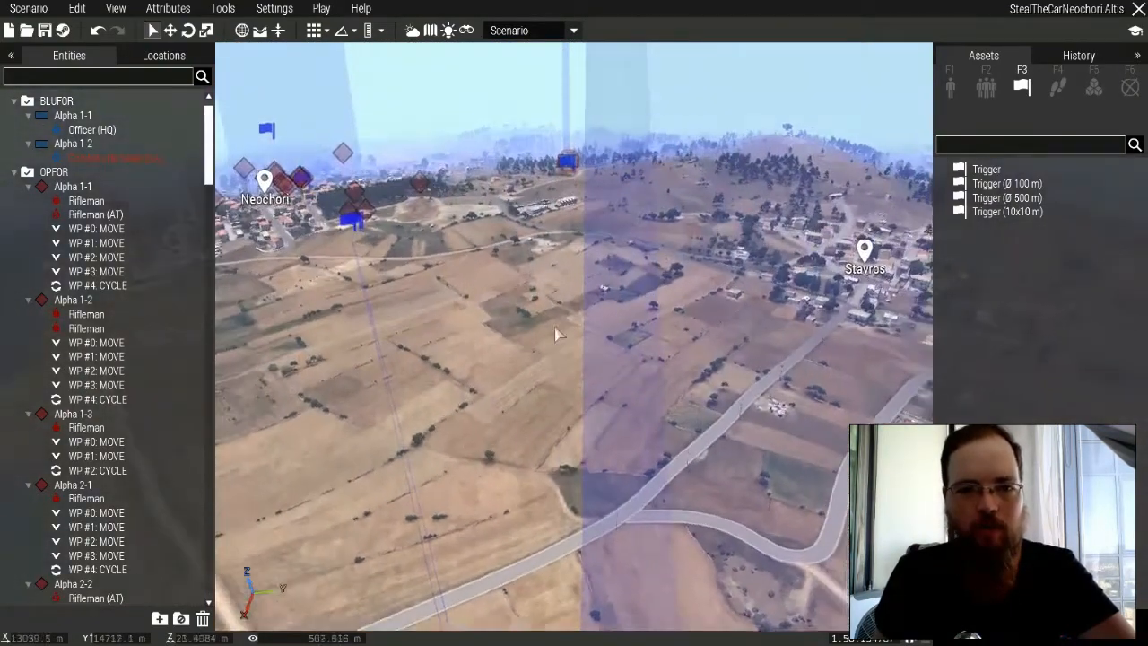
key(a)
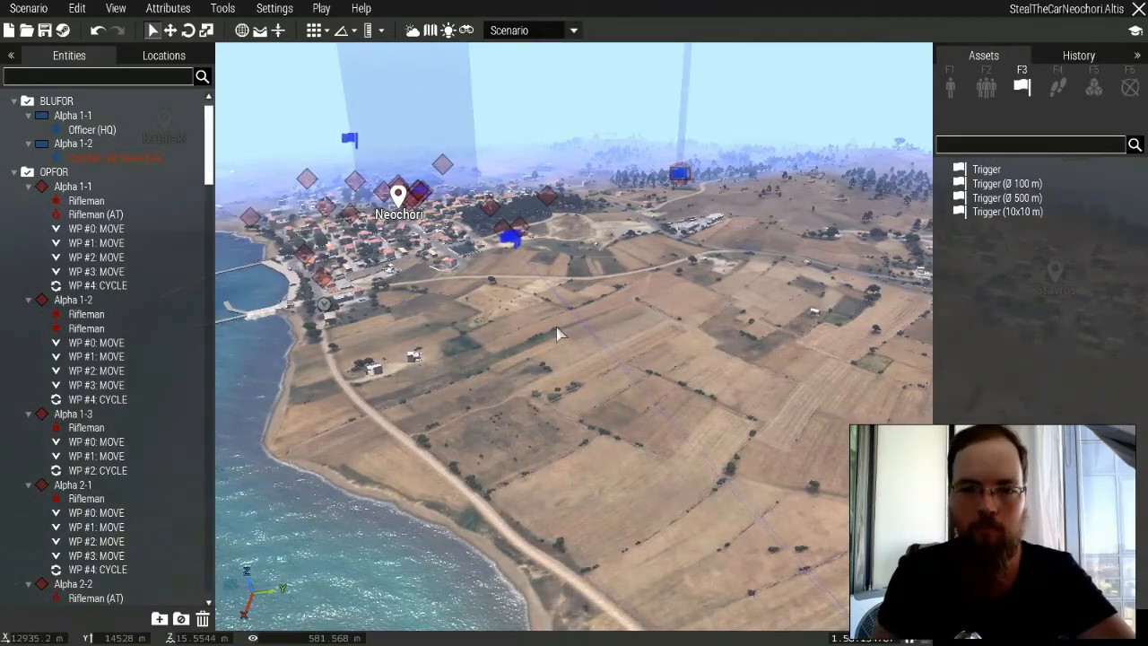
key(w)
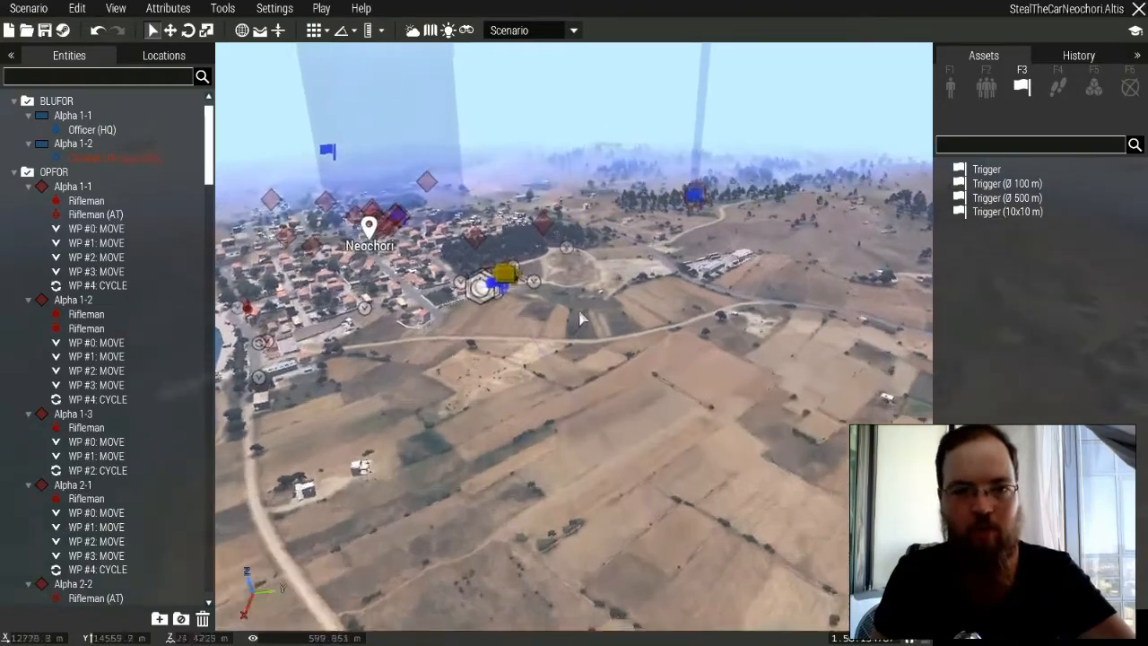
key(w)
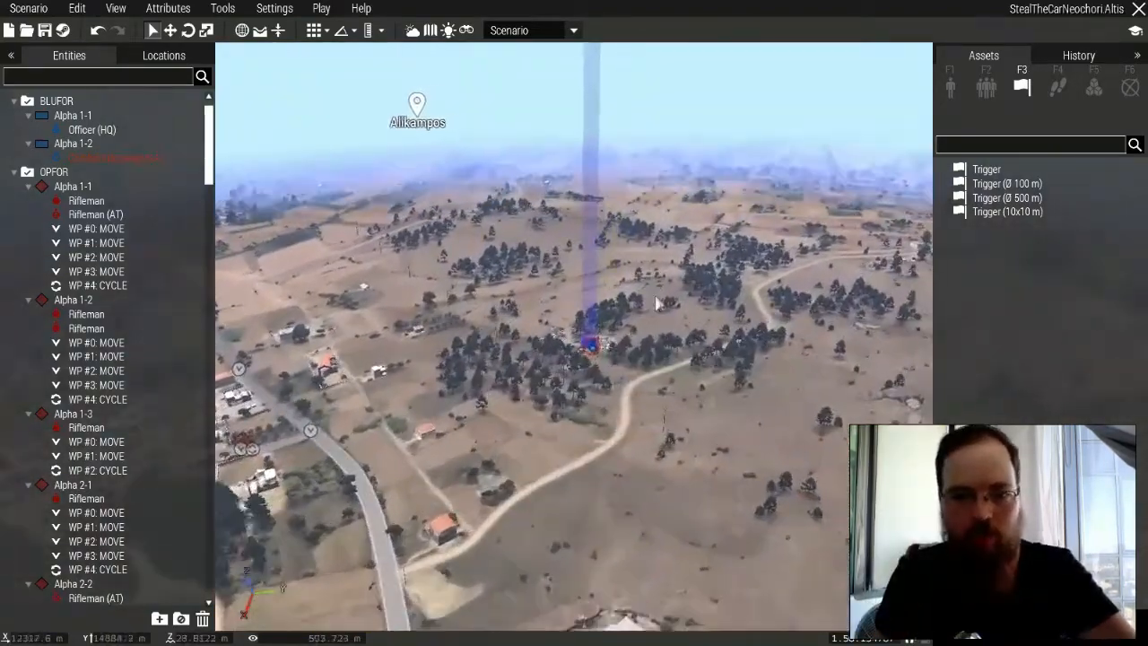
key(w)
right_drag(658, 303, 246, 302)
key(s)
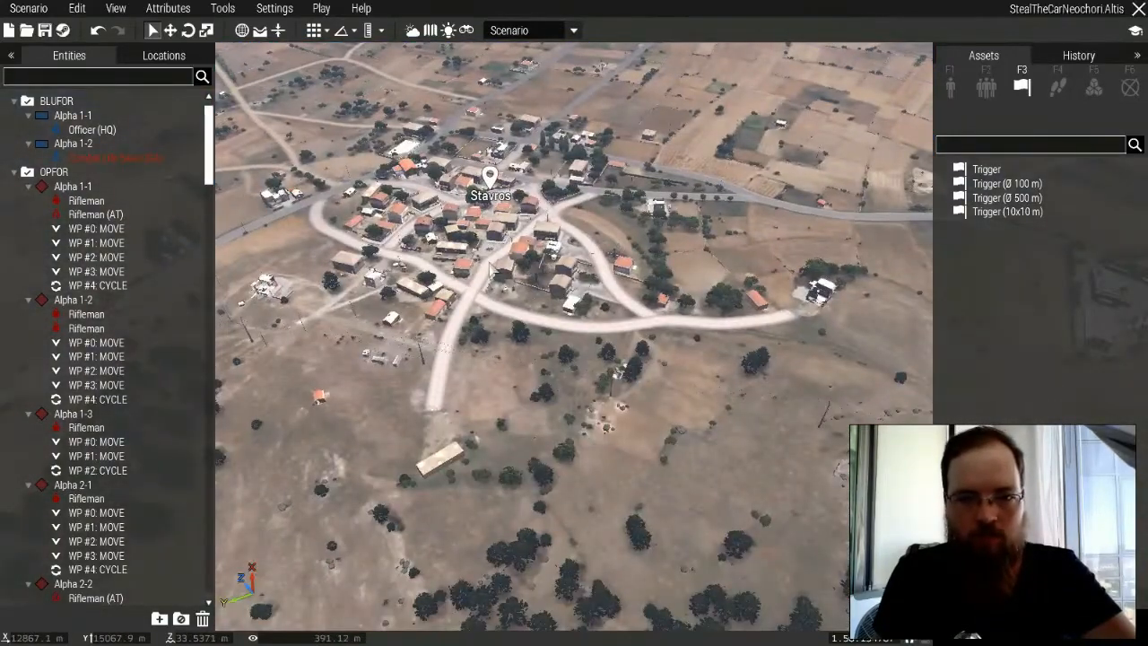
Place a Ø 500 m trigger at Stavros and centre it over the village using the map.
key(w)
right_drag(527, 284, 476, 316)
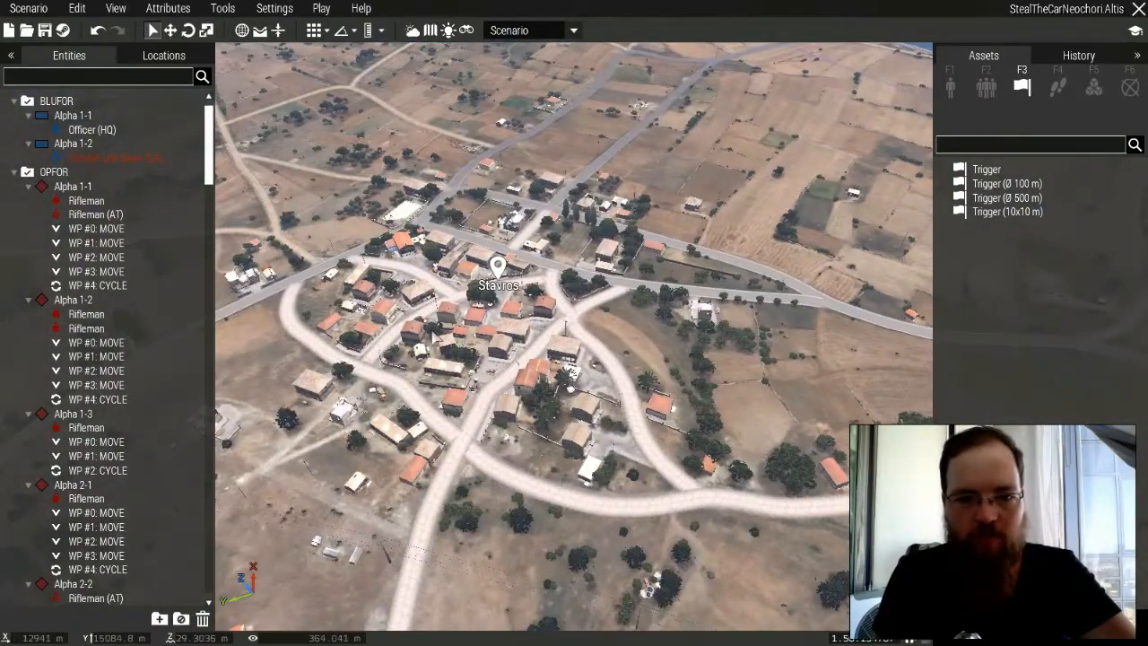
click(979, 199)
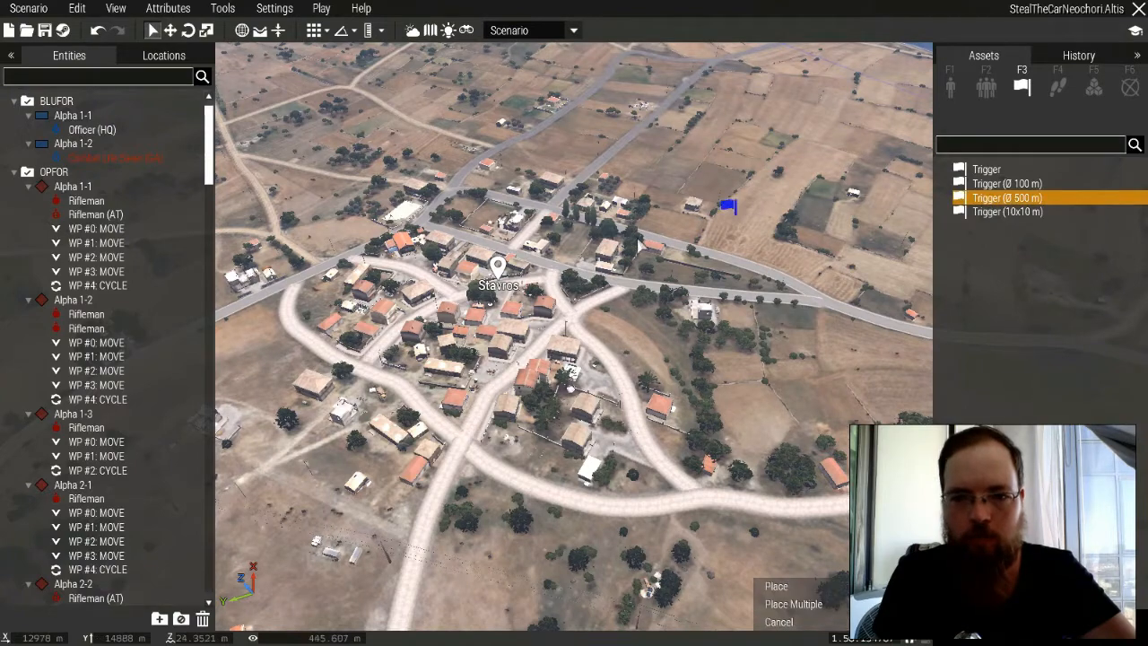
click(541, 288)
drag(542, 289, 569, 274)
key(m)
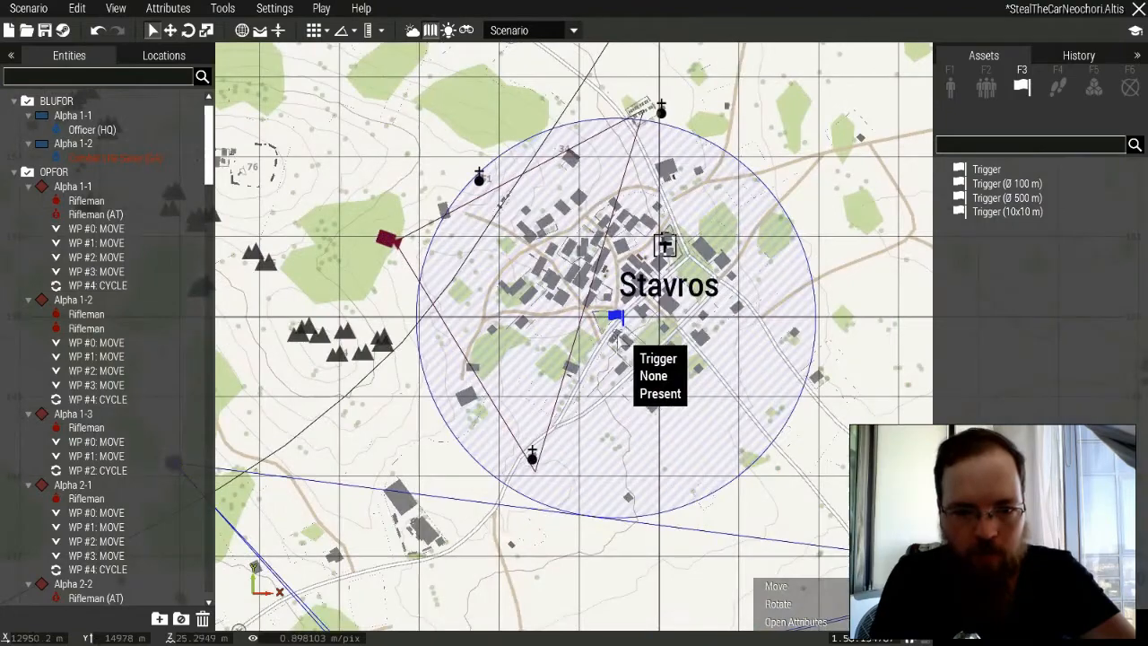
drag(619, 333, 617, 303)
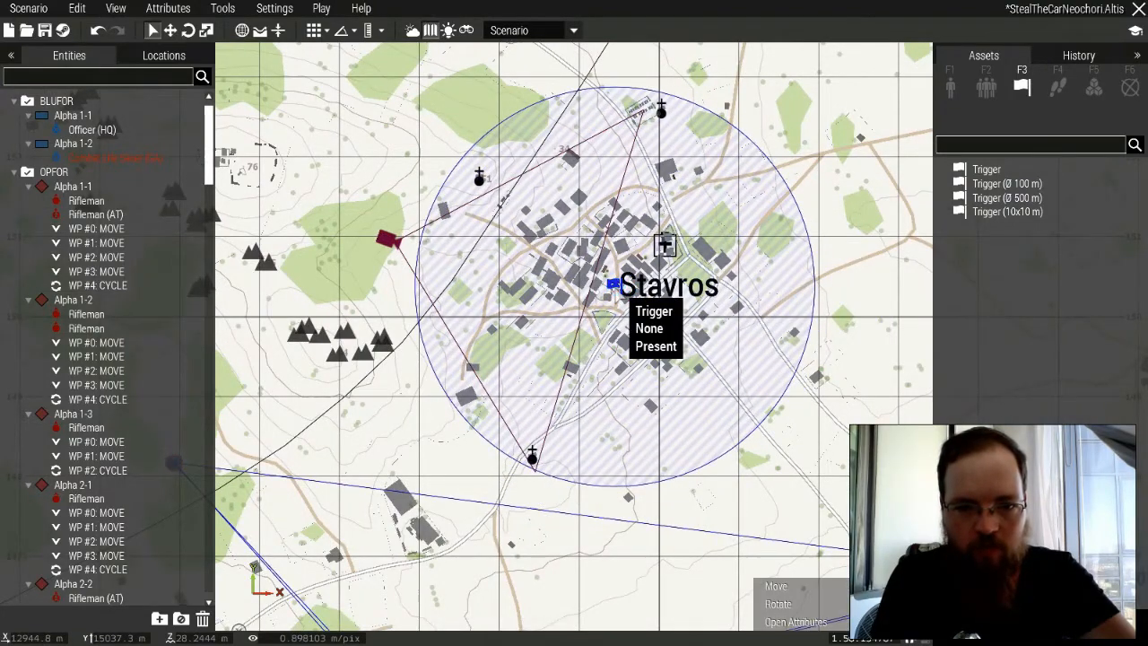
key(m)
Open the Stavros trigger's attributes and set its activation to BLUFOR, keeping the type at None.
scroll(520, 305, up, 5)
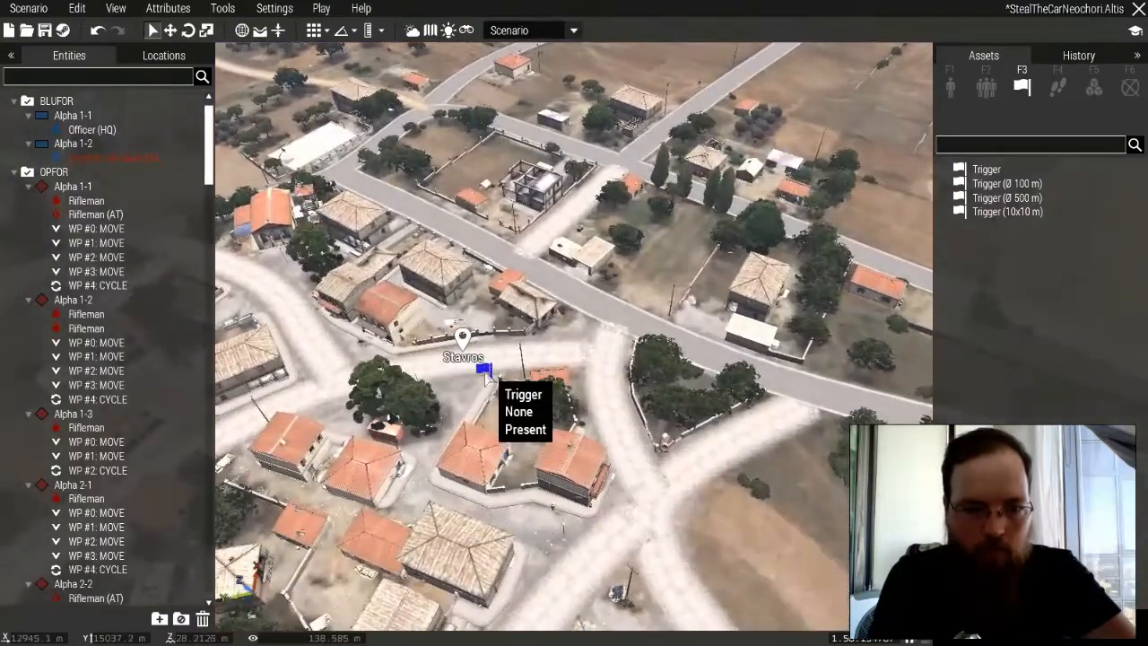
double_click(482, 380)
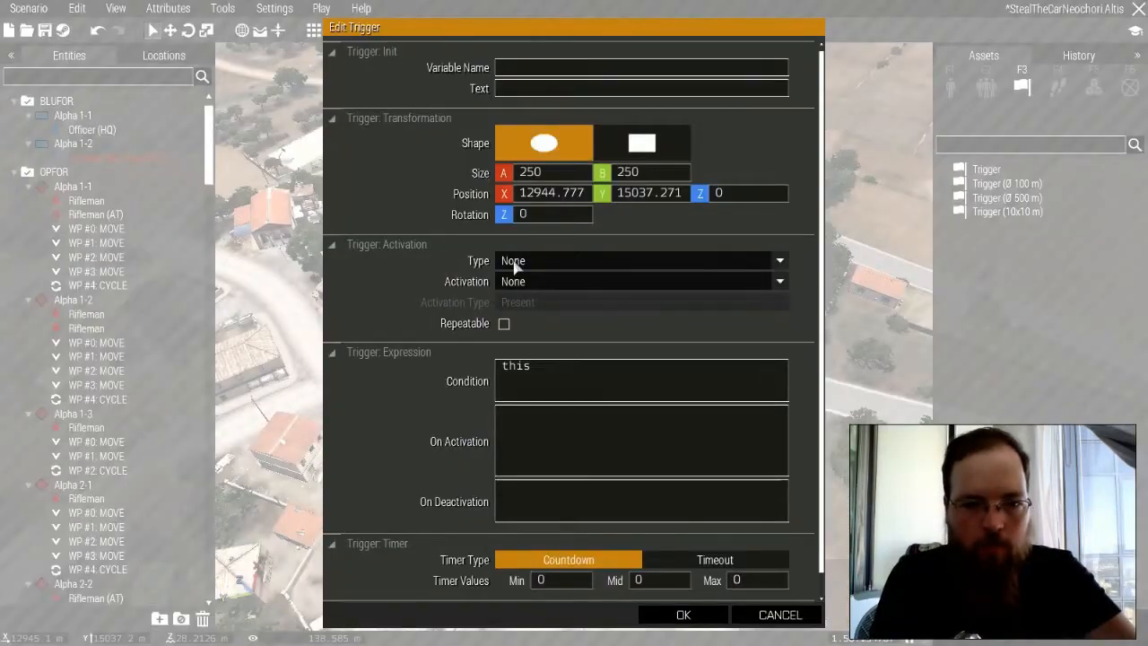
click(517, 261)
click(526, 277)
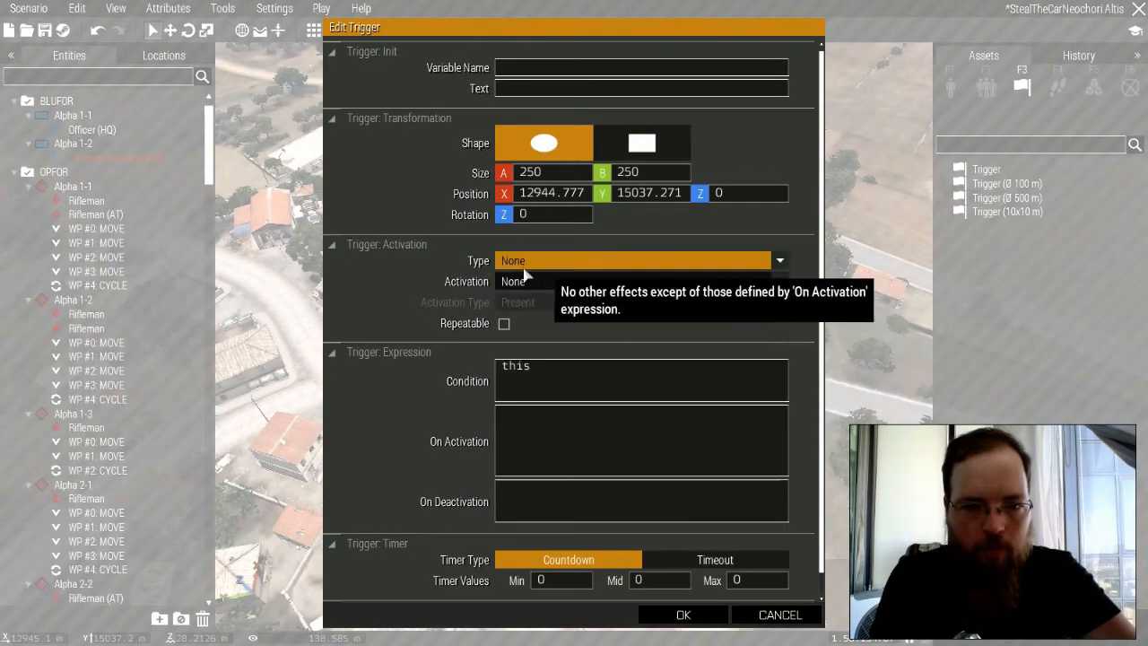
click(526, 280)
click(541, 330)
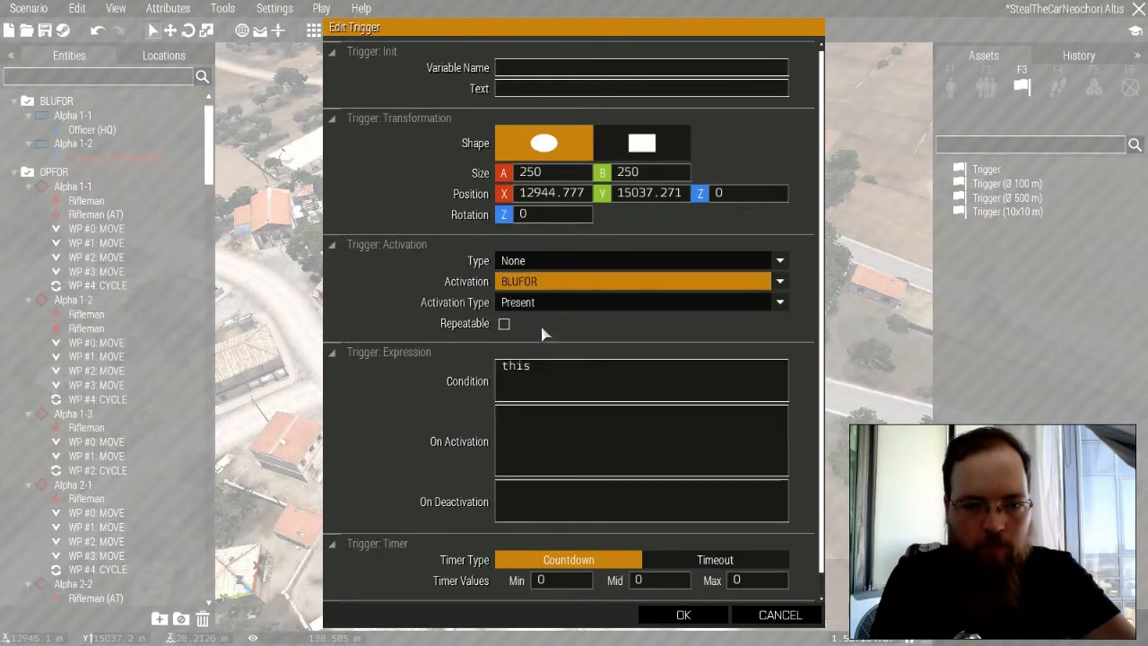
Set the trigger's condition to "vehicle player in thislist" and its variable name to offcourse1.
click(563, 394)
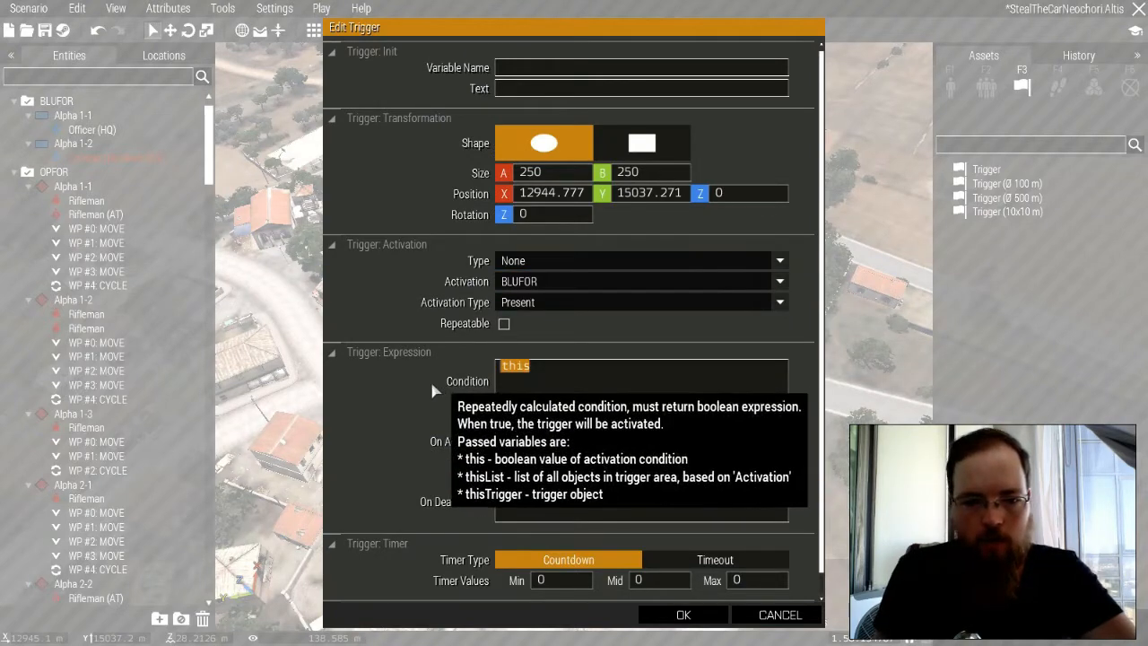
text(vehicle )
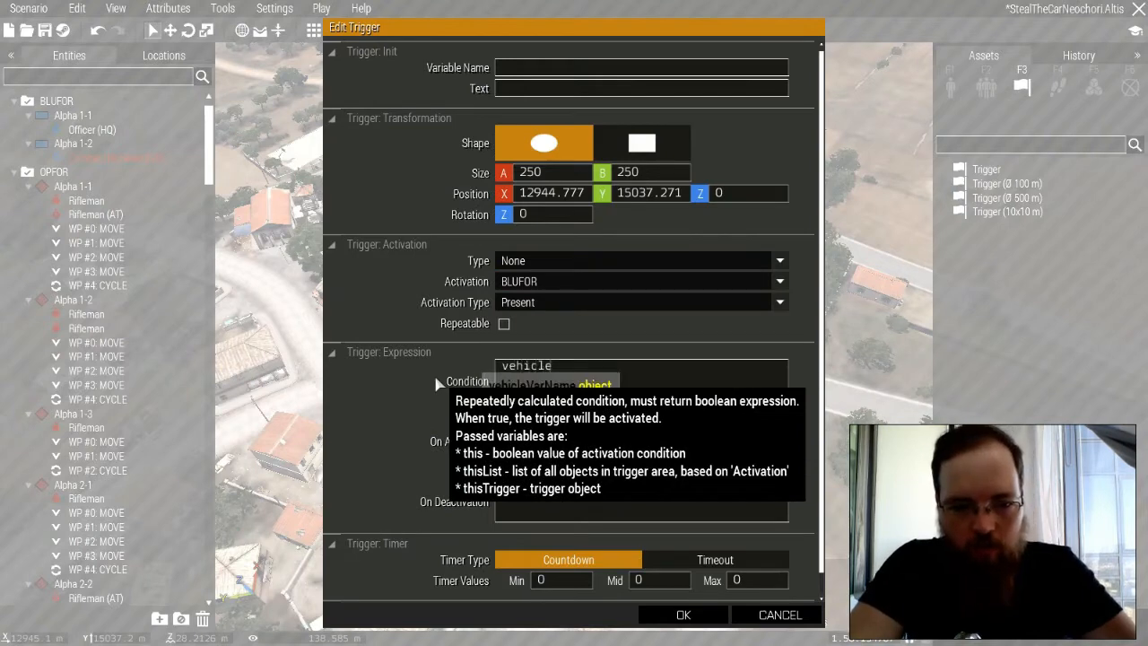
text(player in thislist)
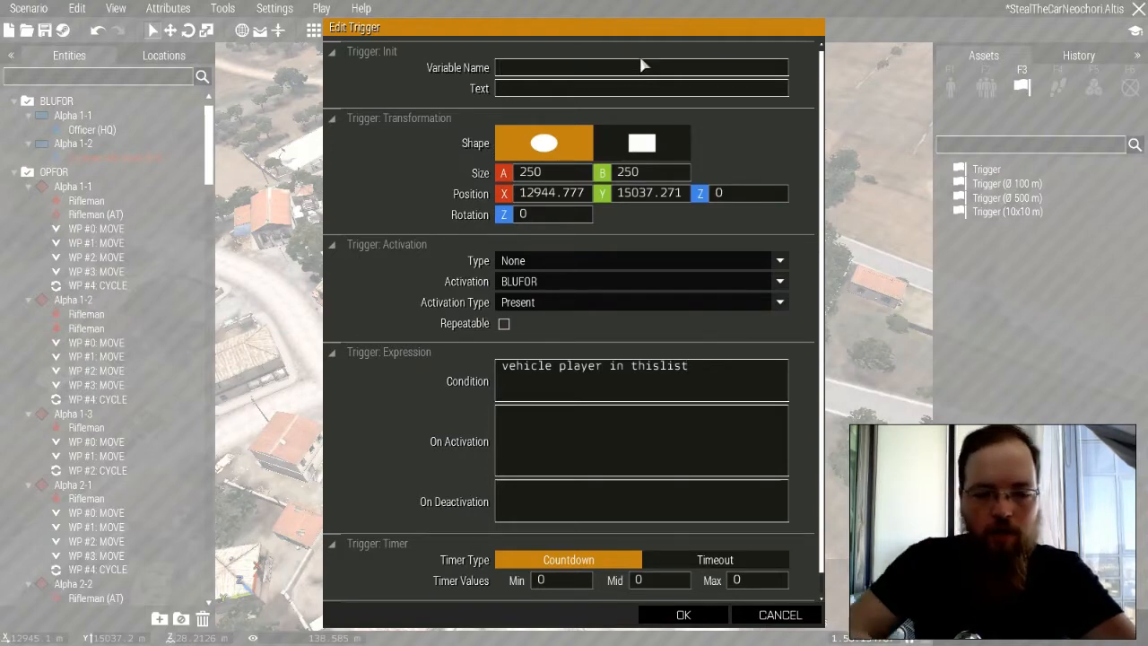
text(offcourse1)
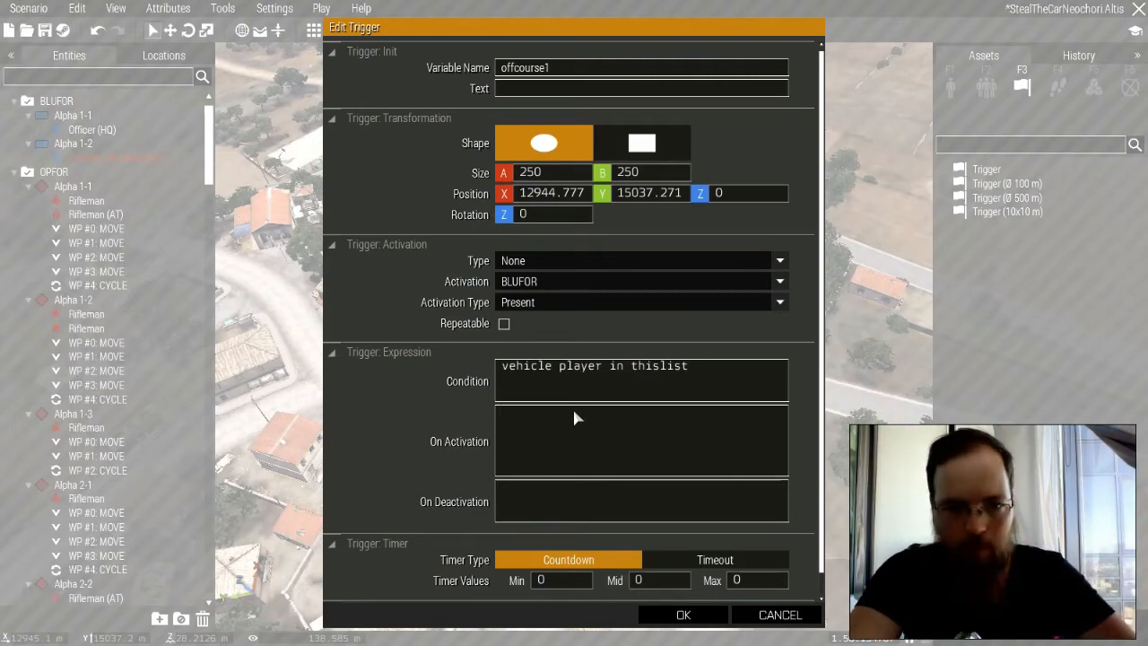
Write the activation code GA sideChat "Woah, I'm way off course. Better check my map."; for the offcourse1 trigger.
text(GA sideCha)
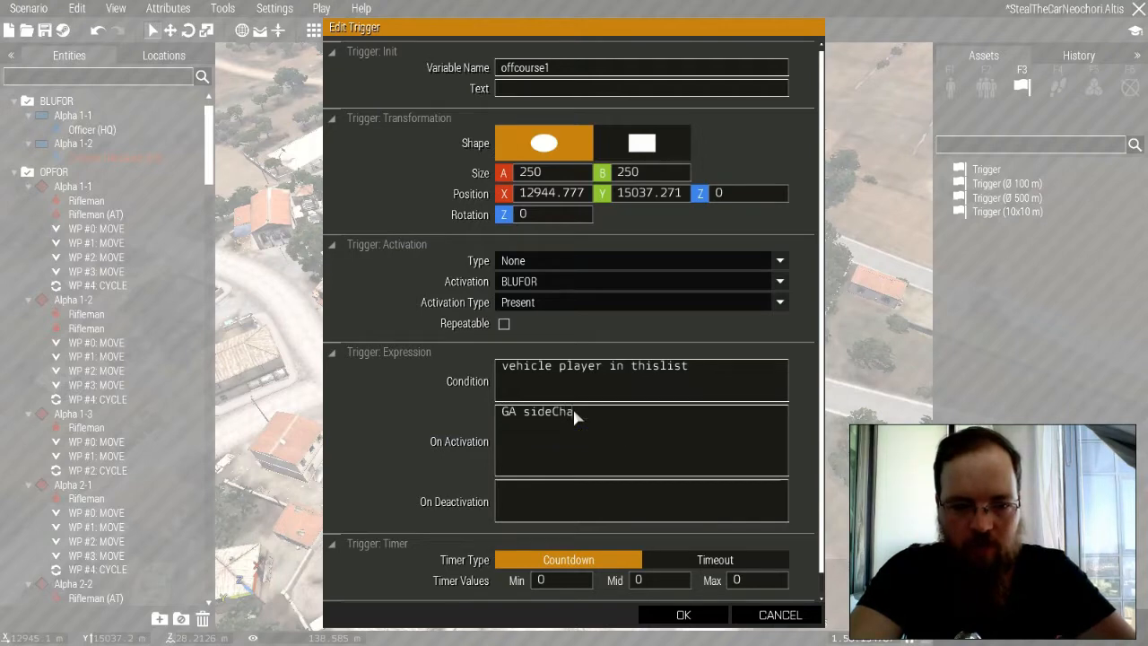
text(t "Wo)
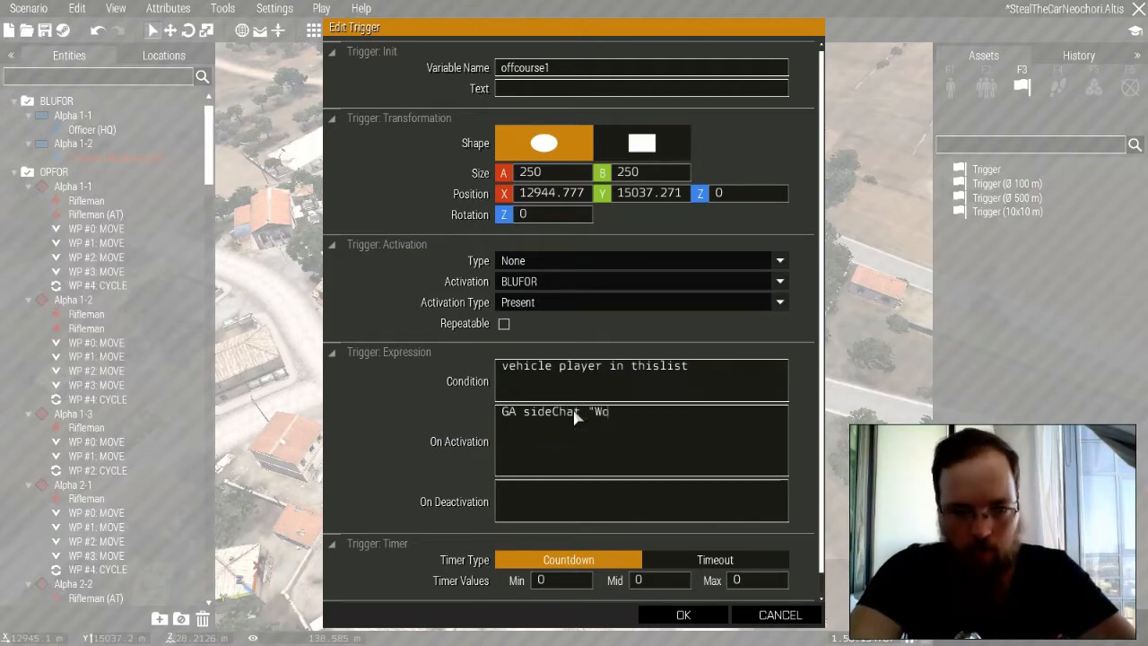
text(ah, I'm )
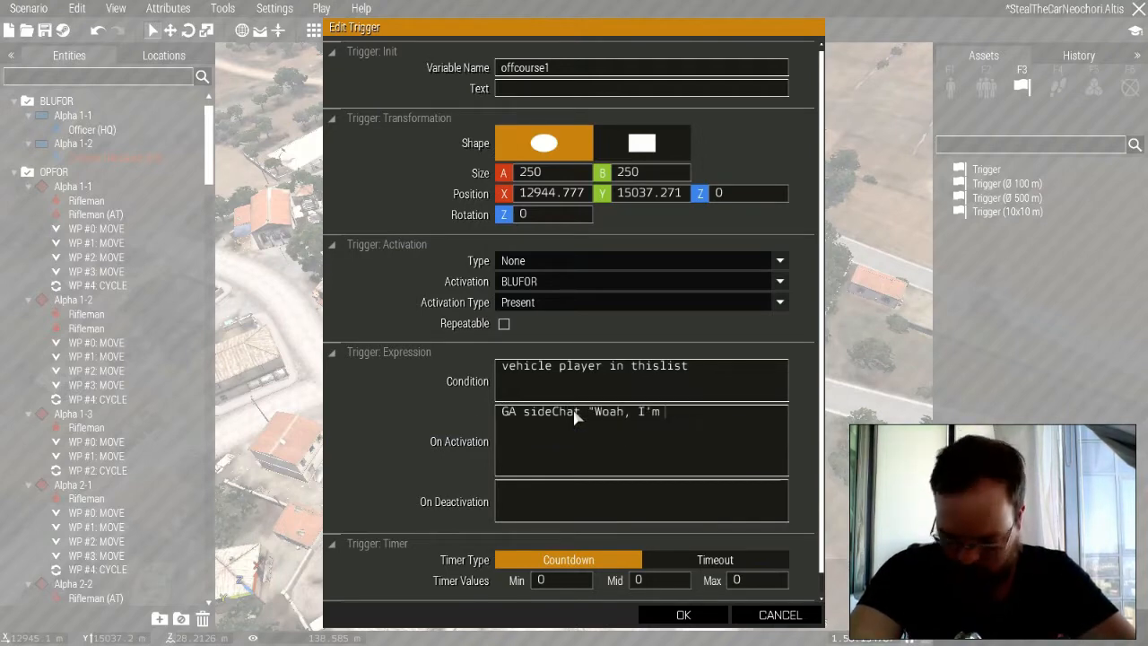
text(way off course.)
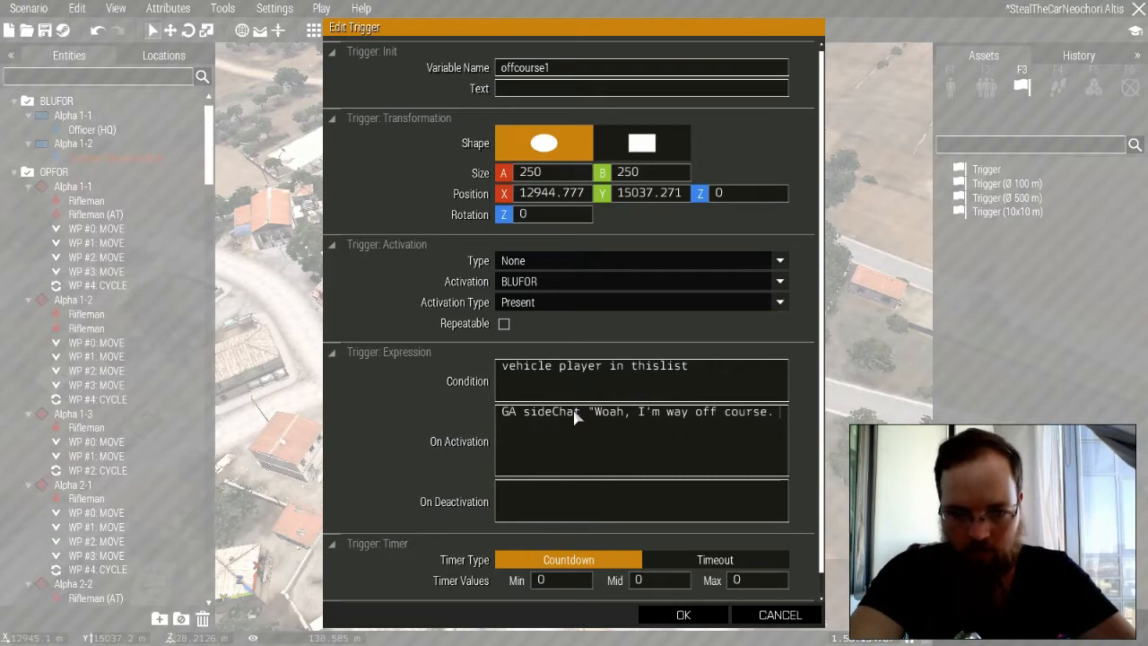
key(Return)
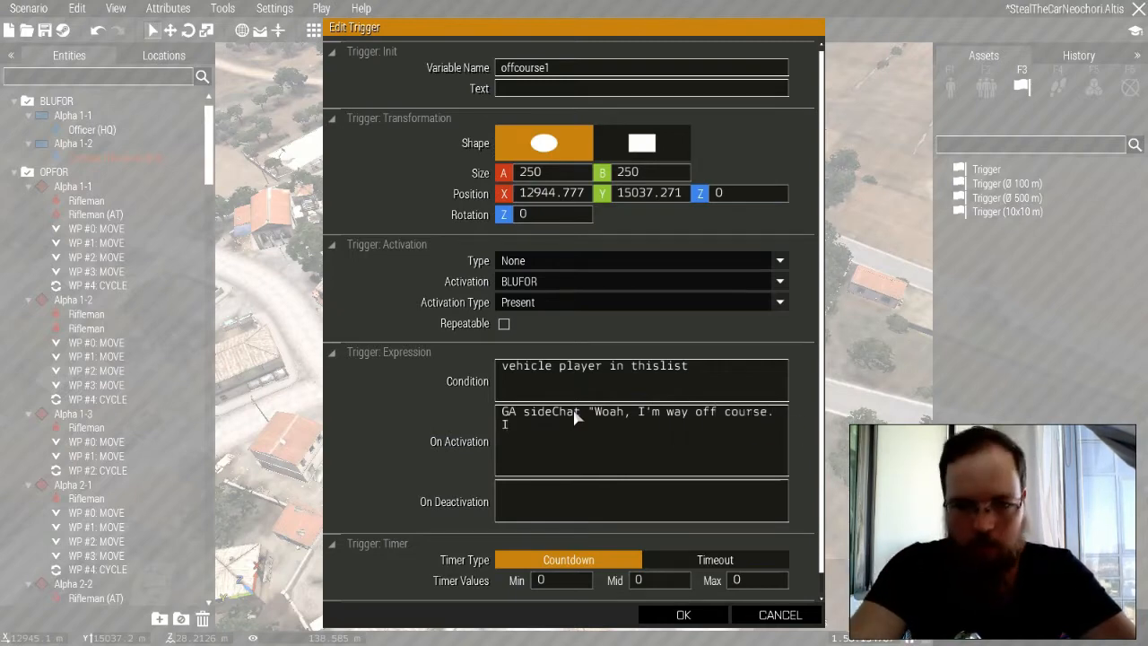
text(Better check m)
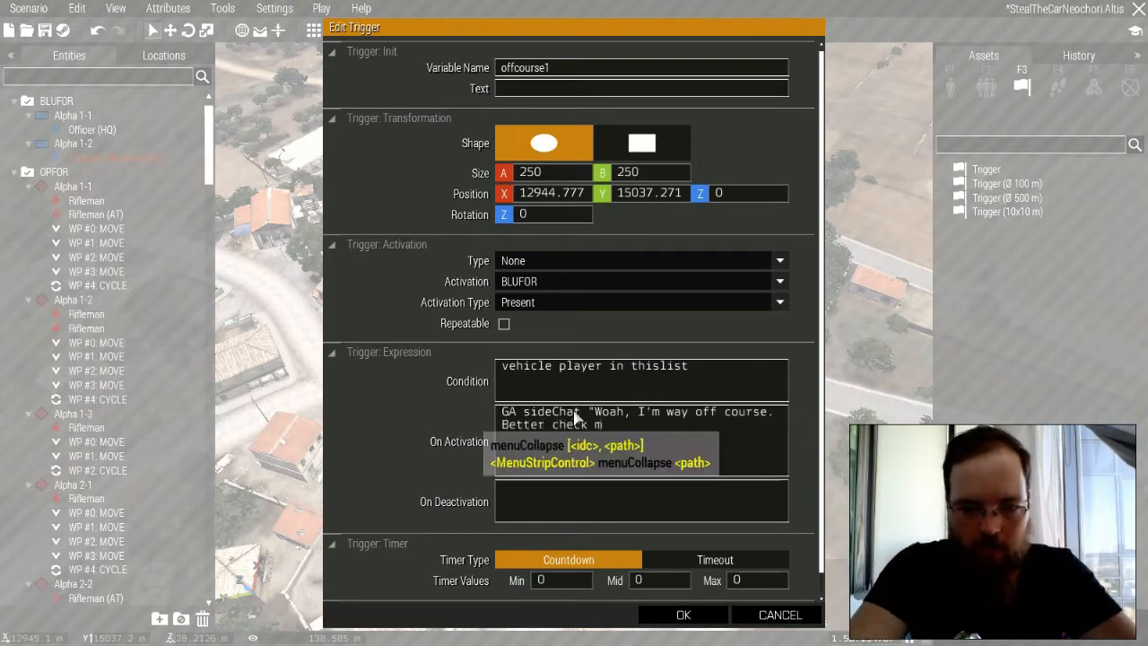
text(y map.";)
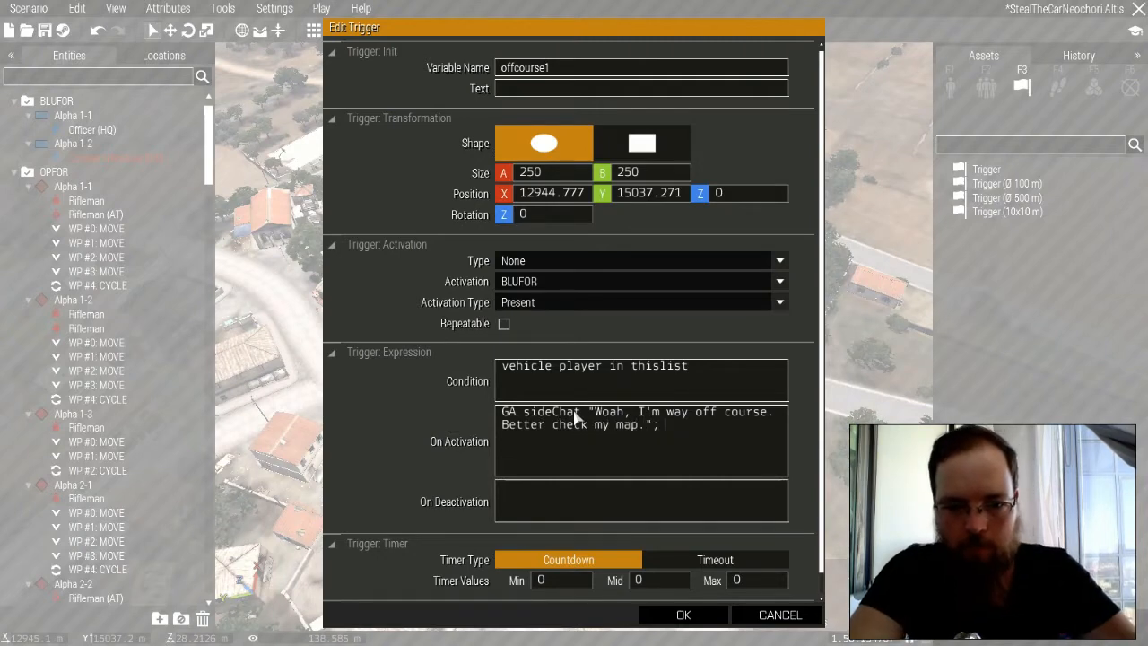
Append playSound ["offcourse", true]; to the activation code, make the trigger repeatable and save its attributes.
text( playSou)
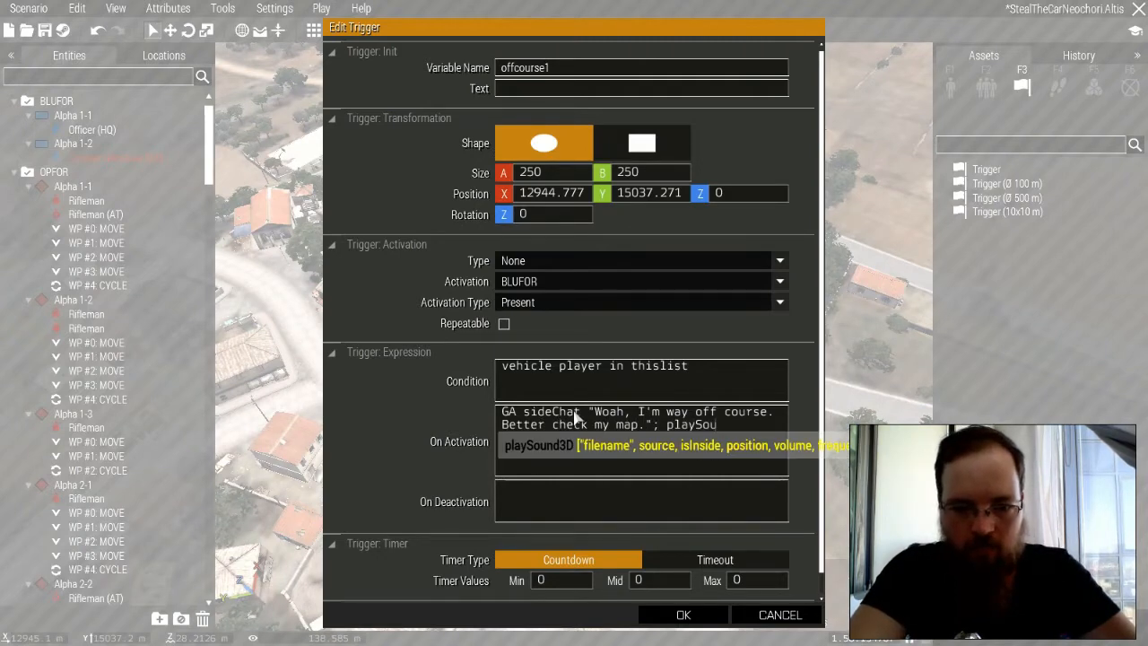
text(nd [")
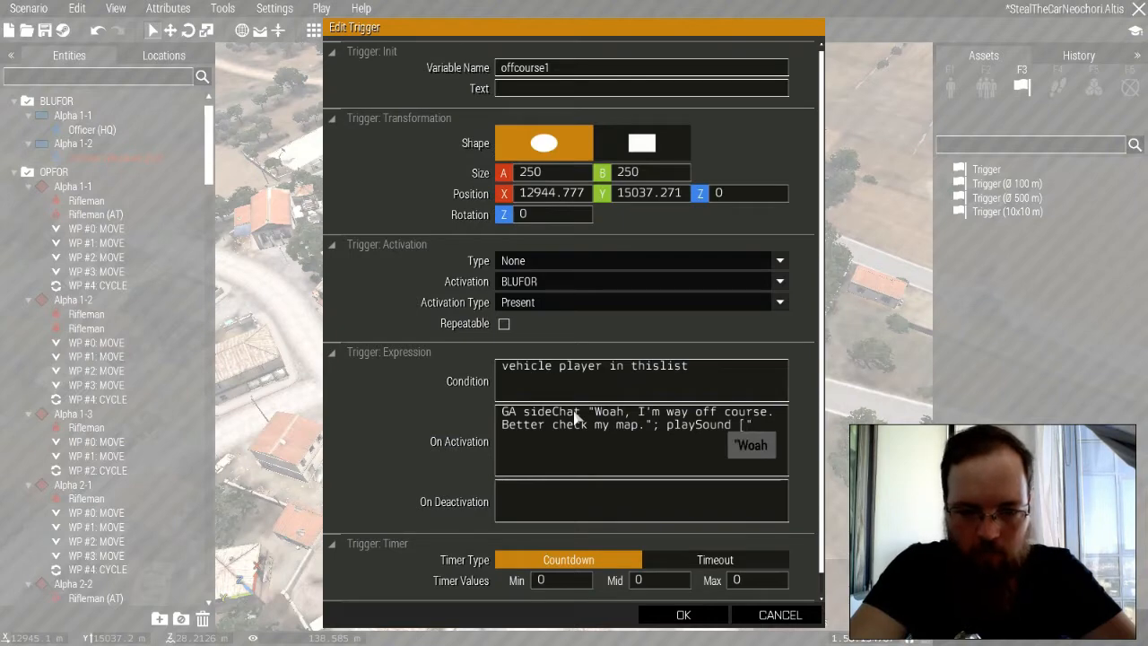
text(offcourse")
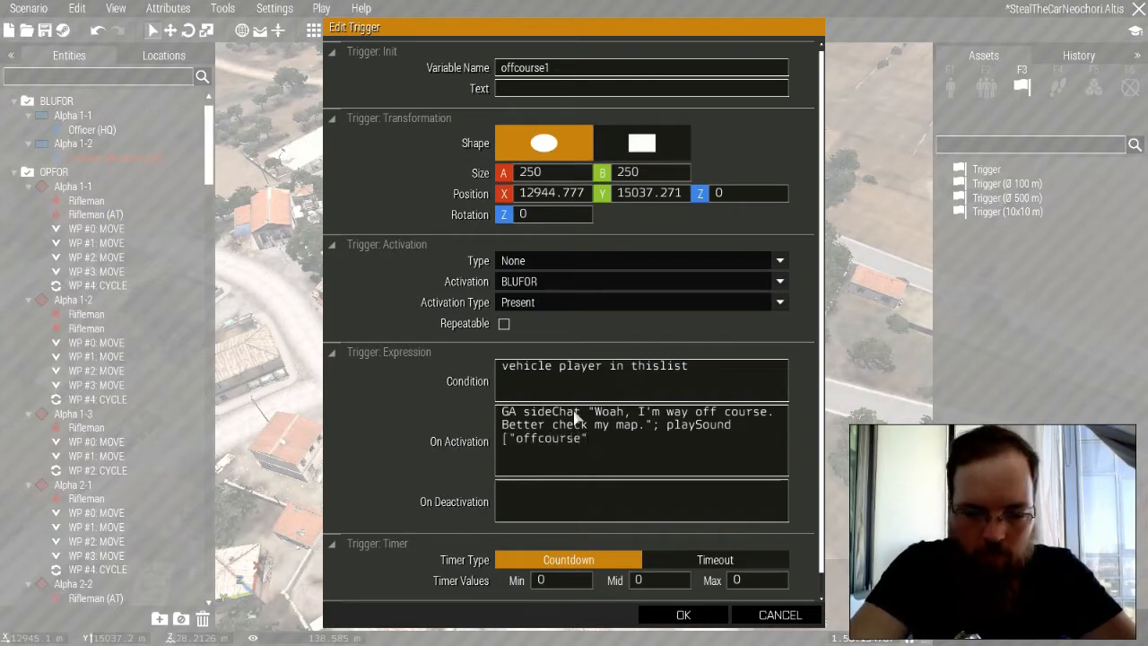
text(, )
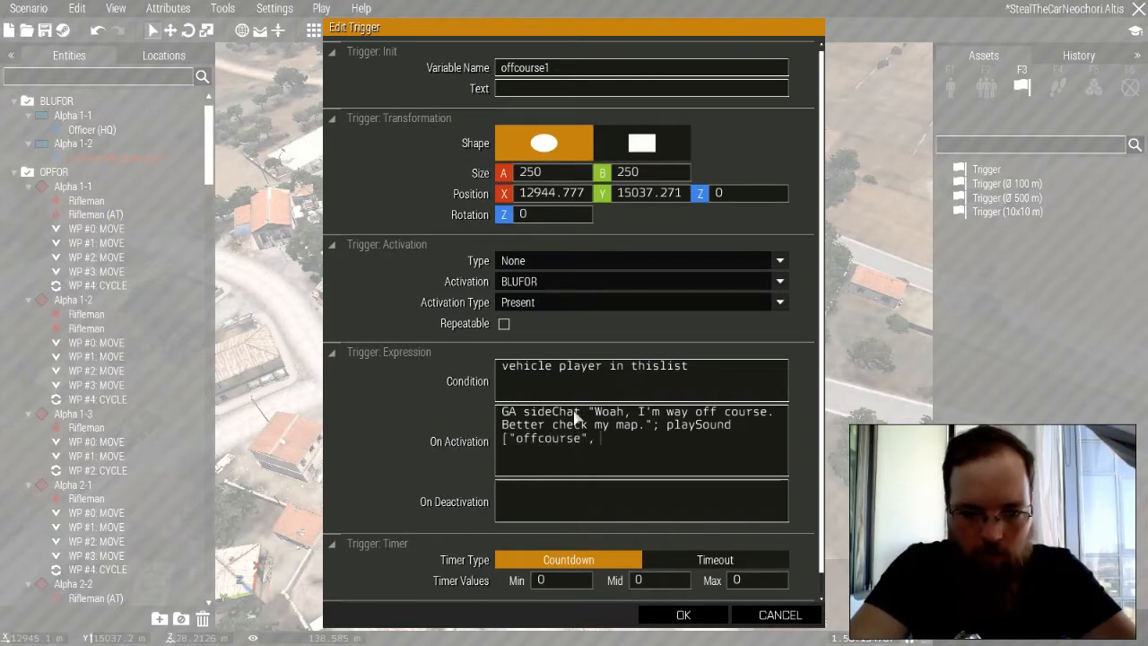
text(true])
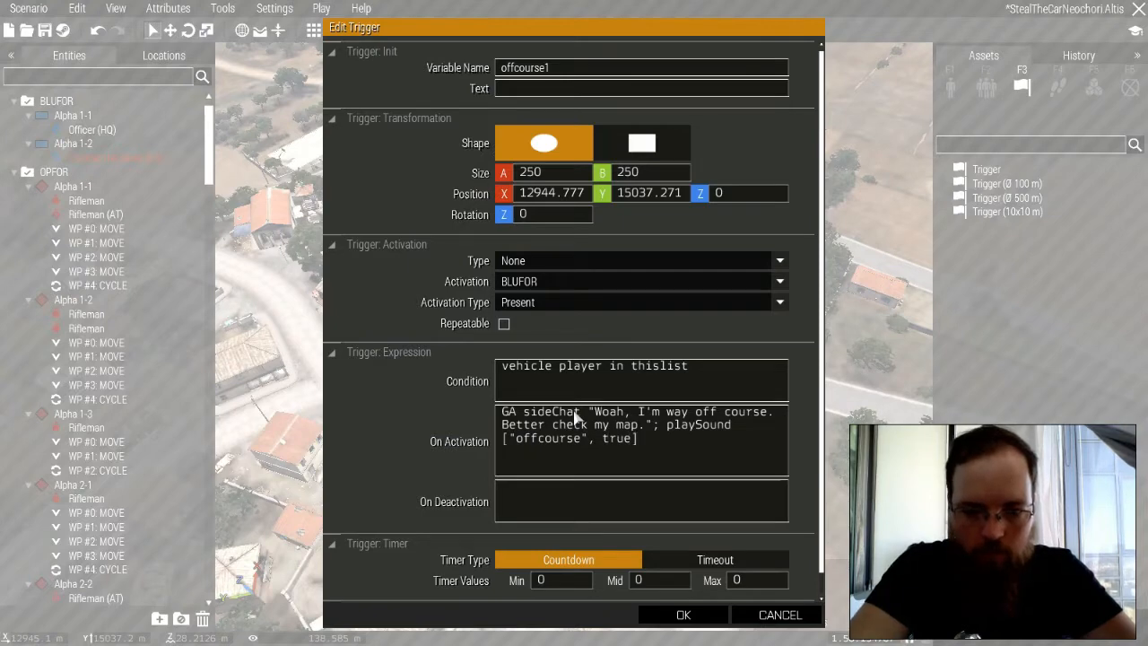
text(;)
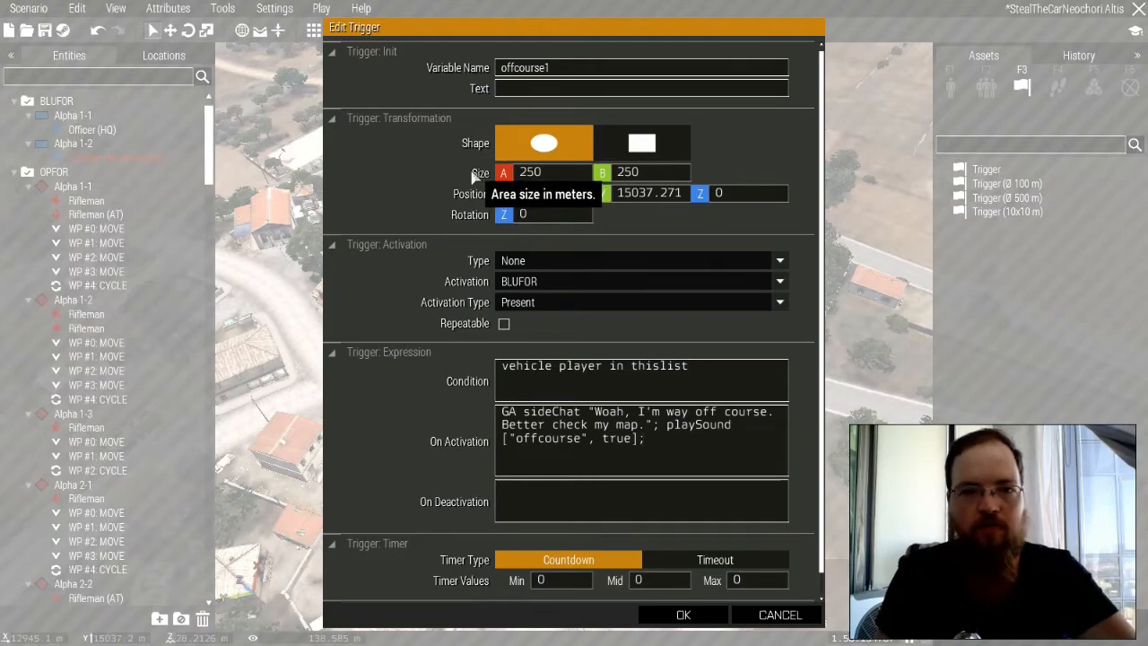
click(504, 325)
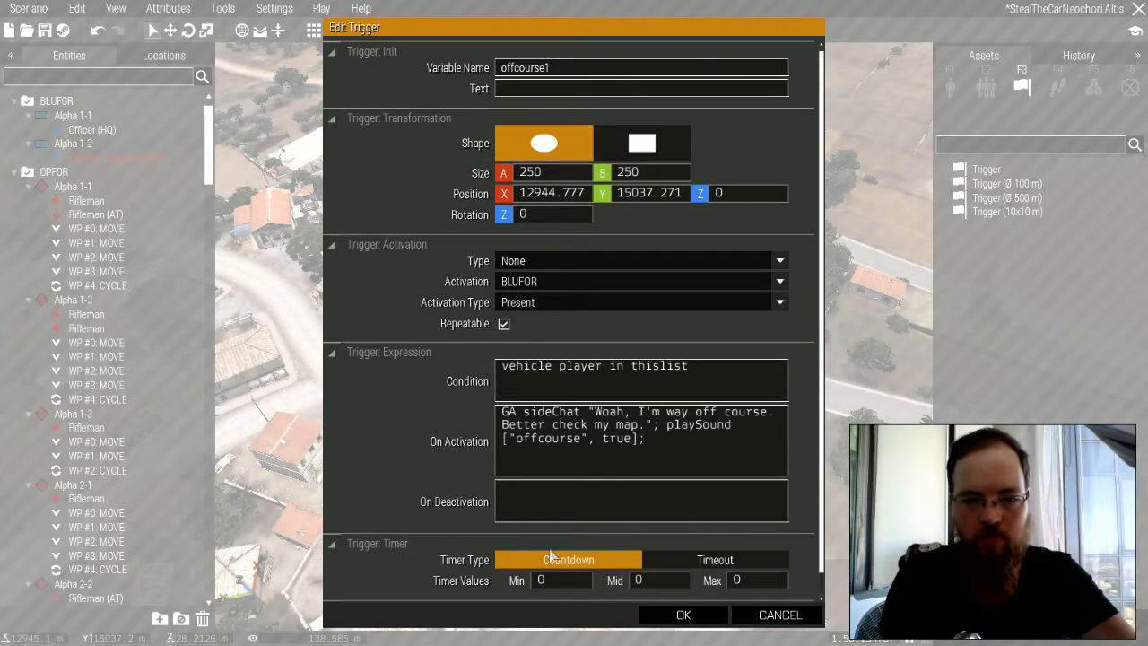
click(682, 614)
Examine the area covered by the Stavros trigger and the routes from Neochori and Katalaki to the seaside compound.
key(s)
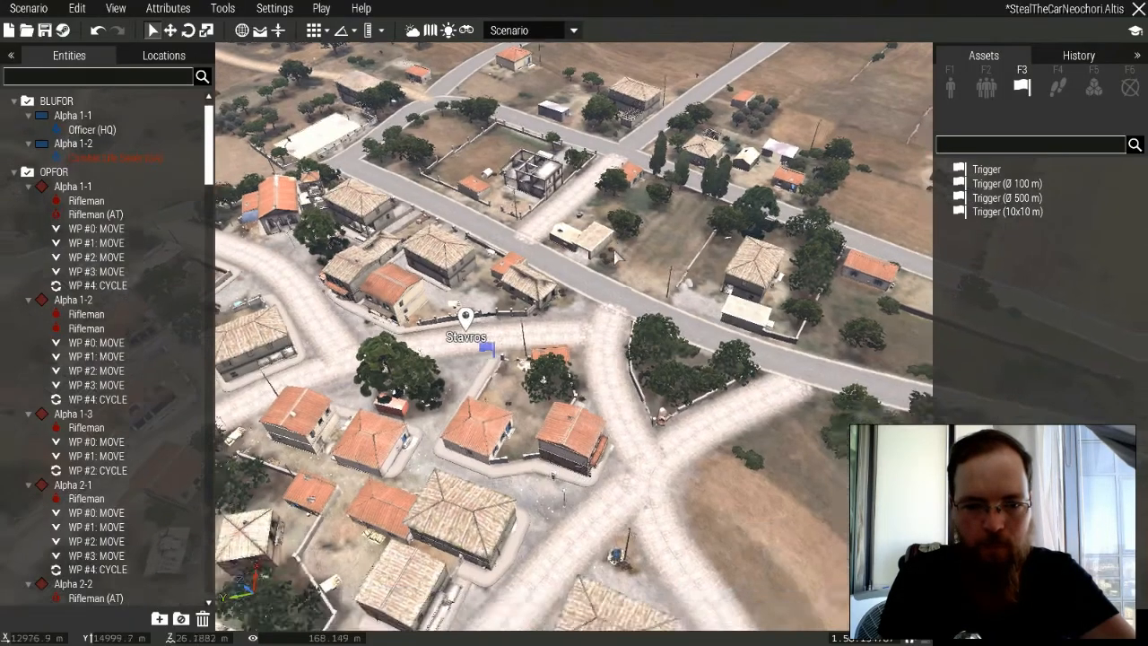
scroll(590, 278, down, 10)
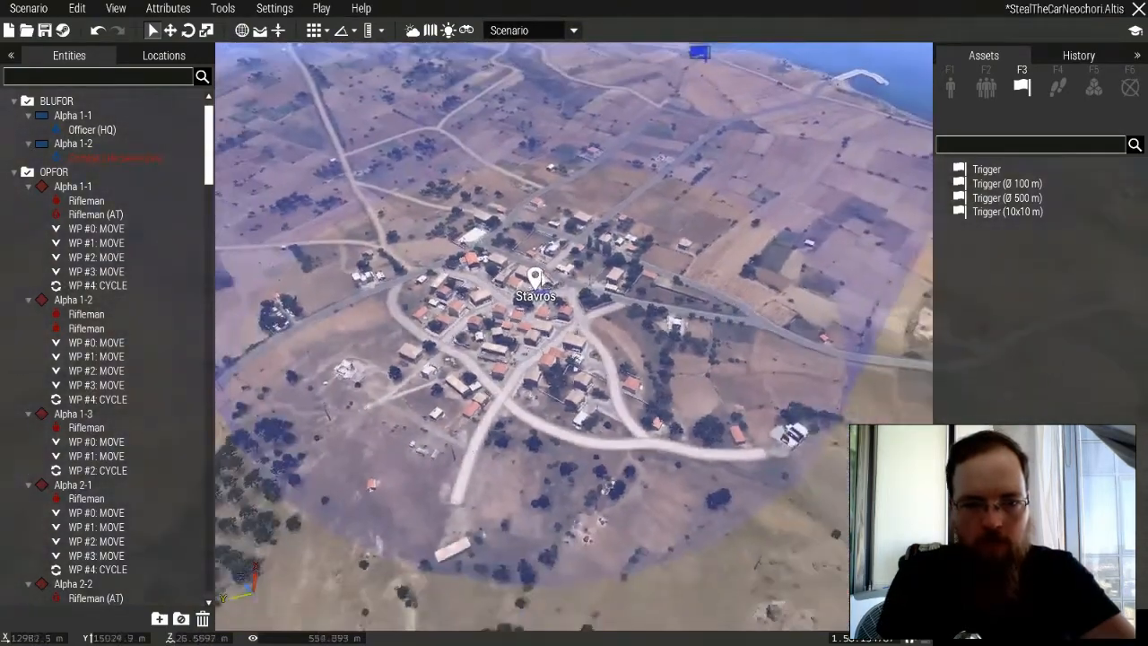
scroll(637, 305, down, 3)
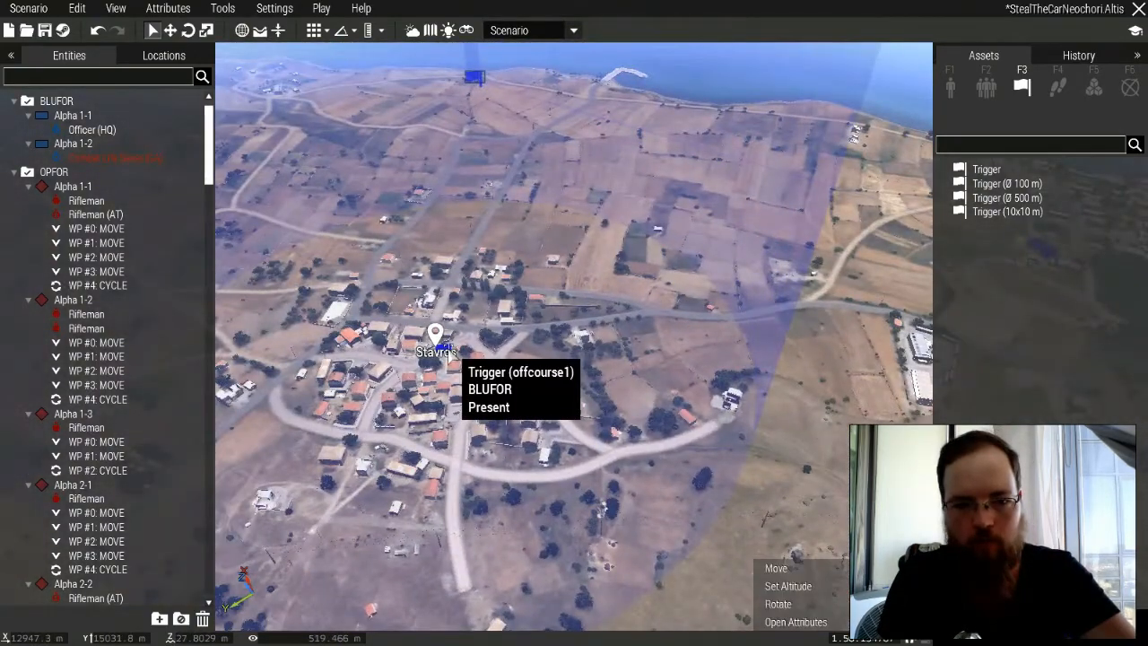
right_drag(509, 273, 764, 269)
scroll(763, 269, down, 3)
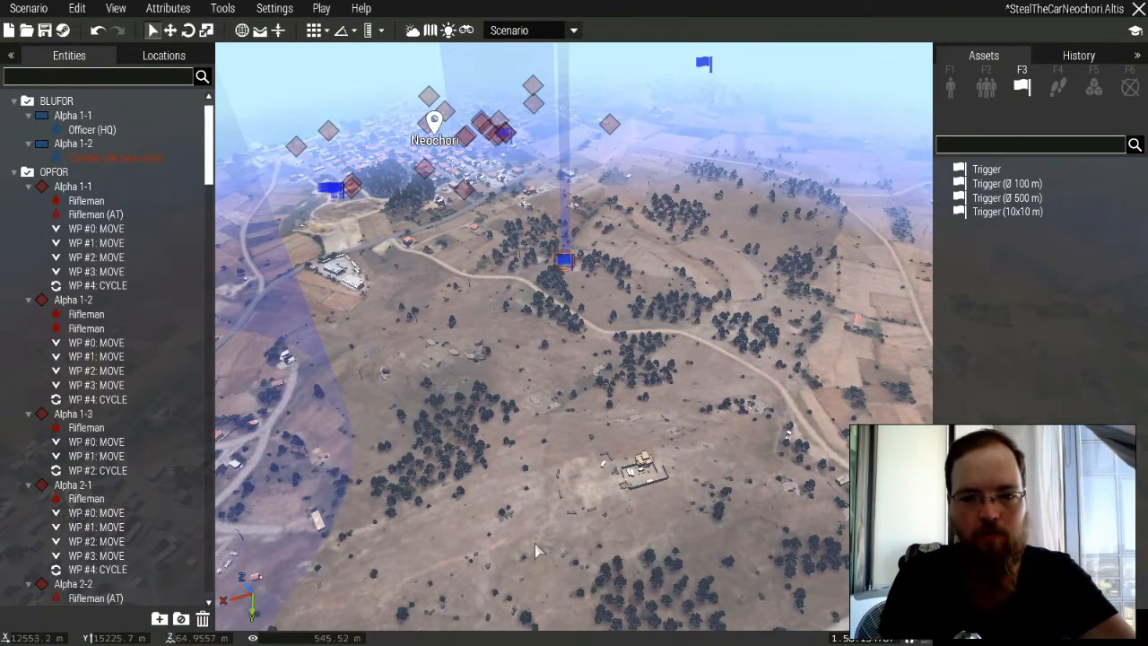
right_drag(534, 543, 729, 297)
key(w)
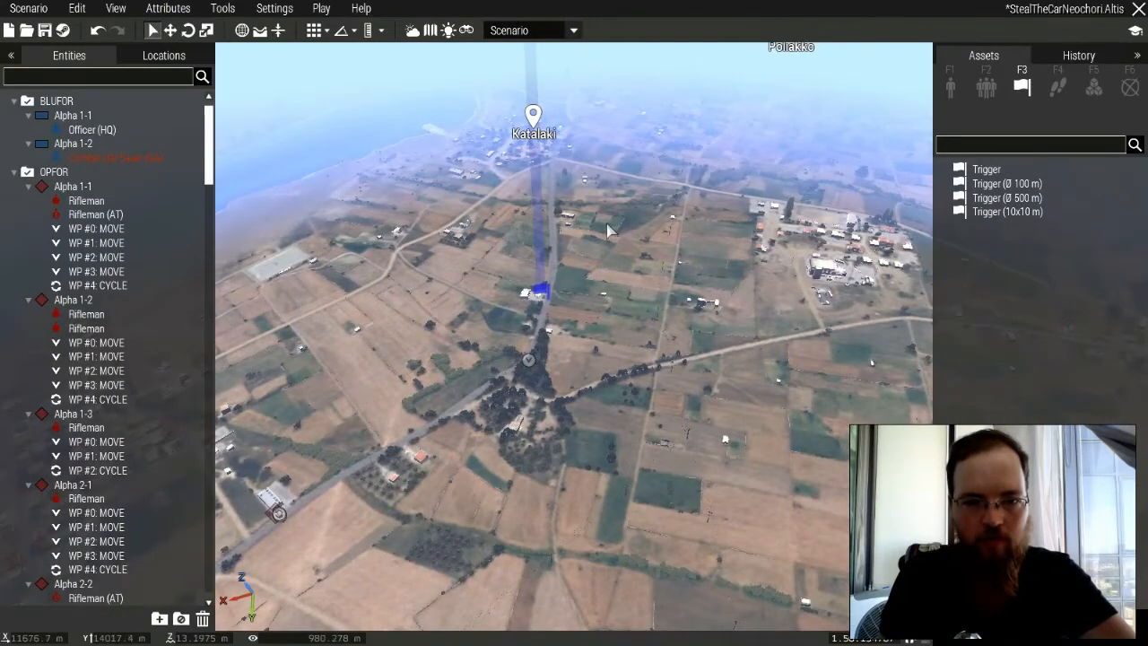
key(s)
key(a)
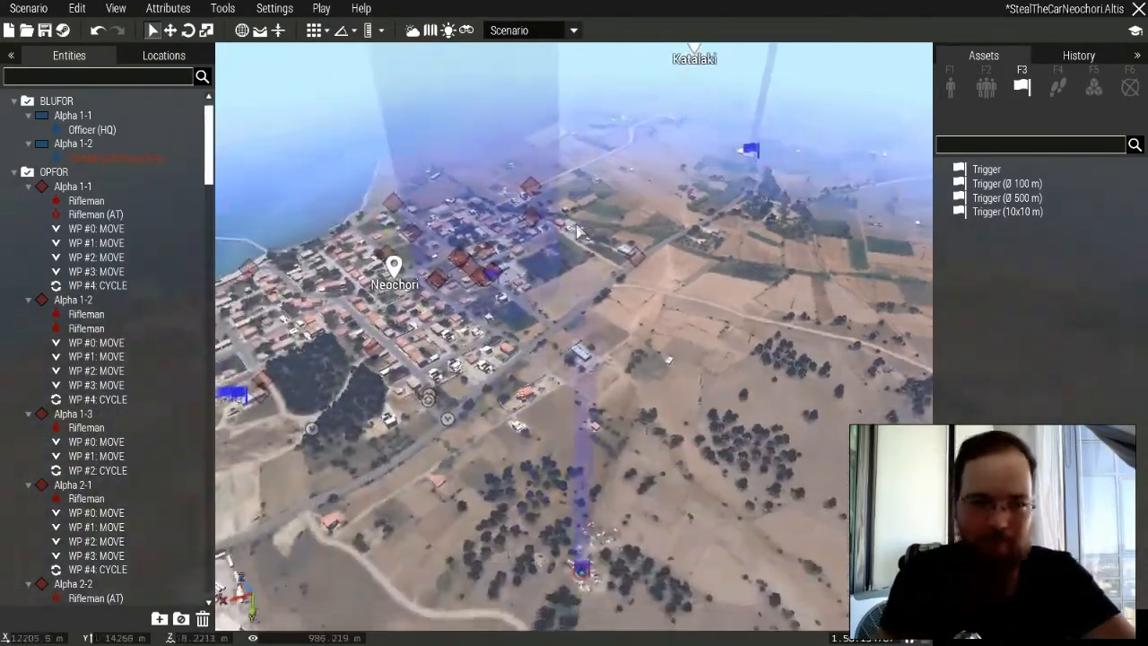
key(s)
key(a)
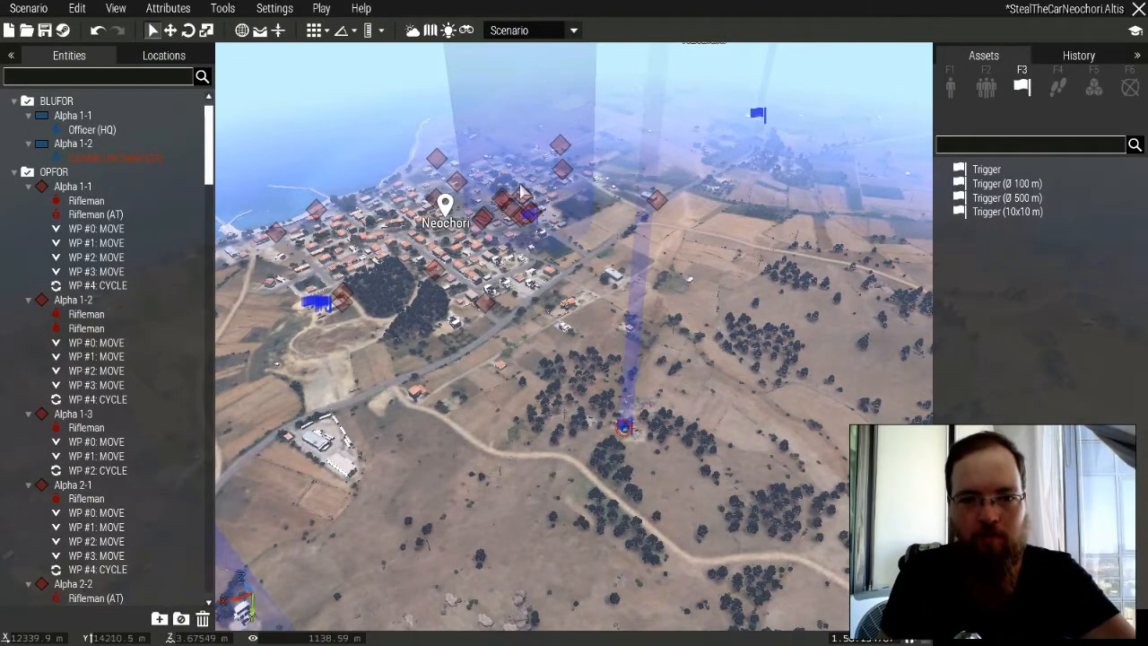
key(w)
key(a)
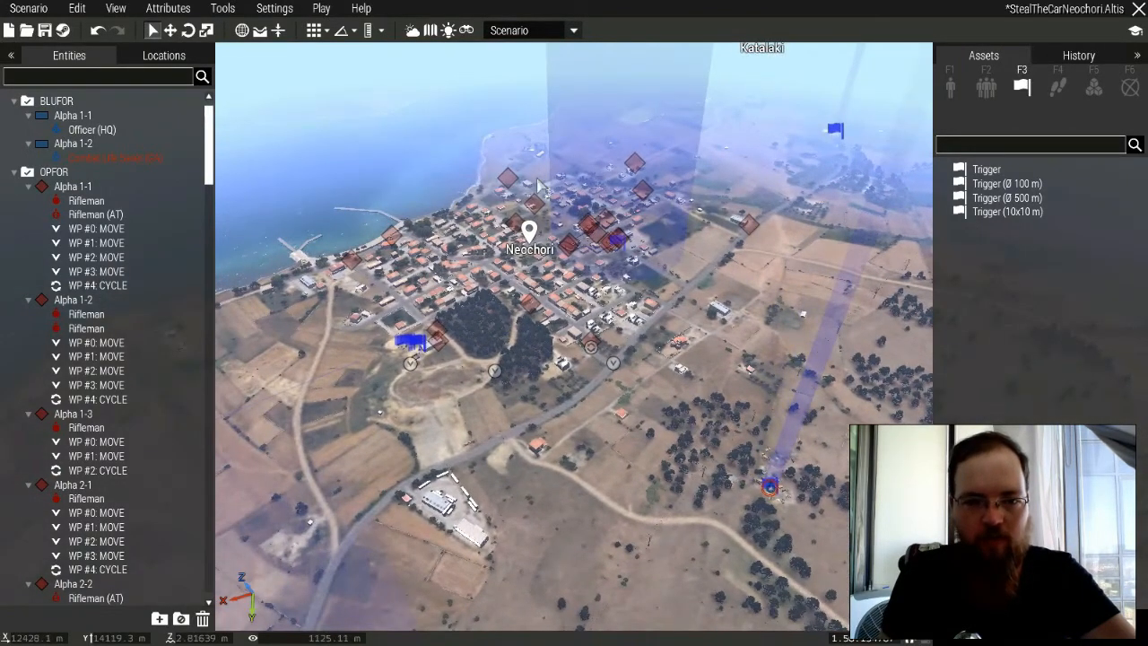
right_drag(536, 178, 441, 190)
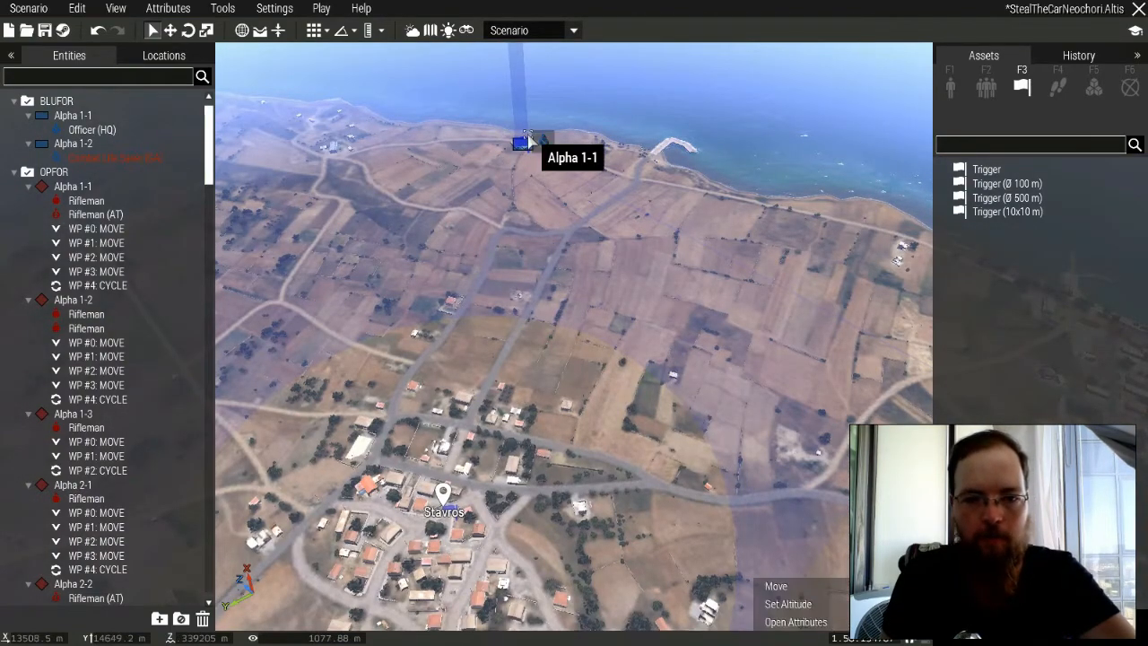
right_drag(535, 170, 791, 220)
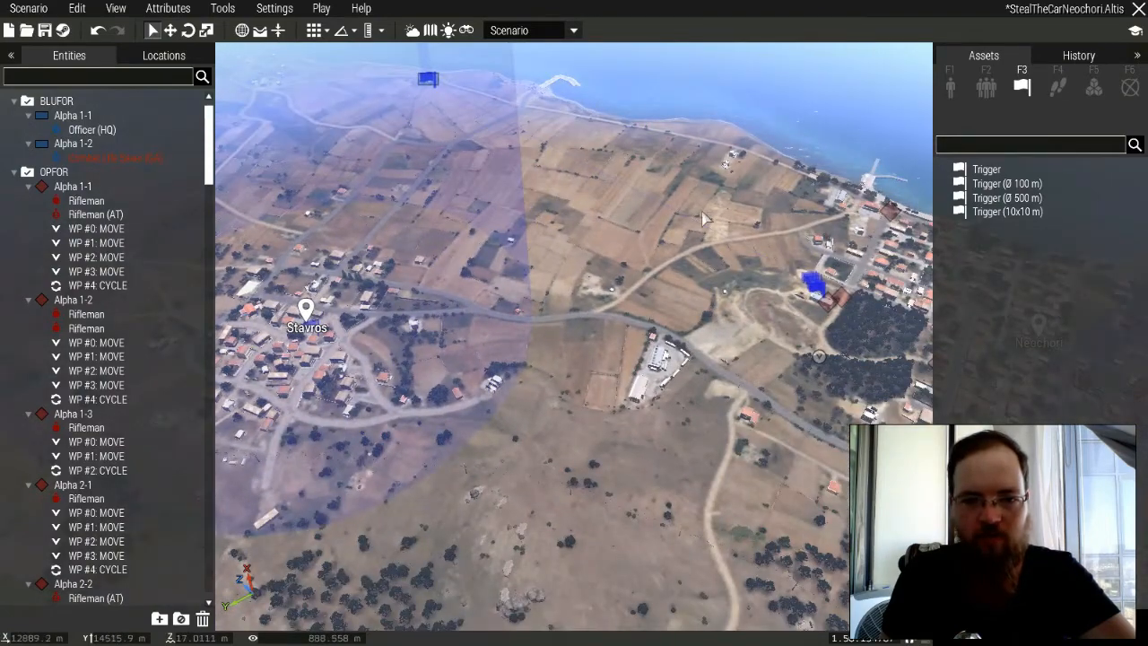
key(a)
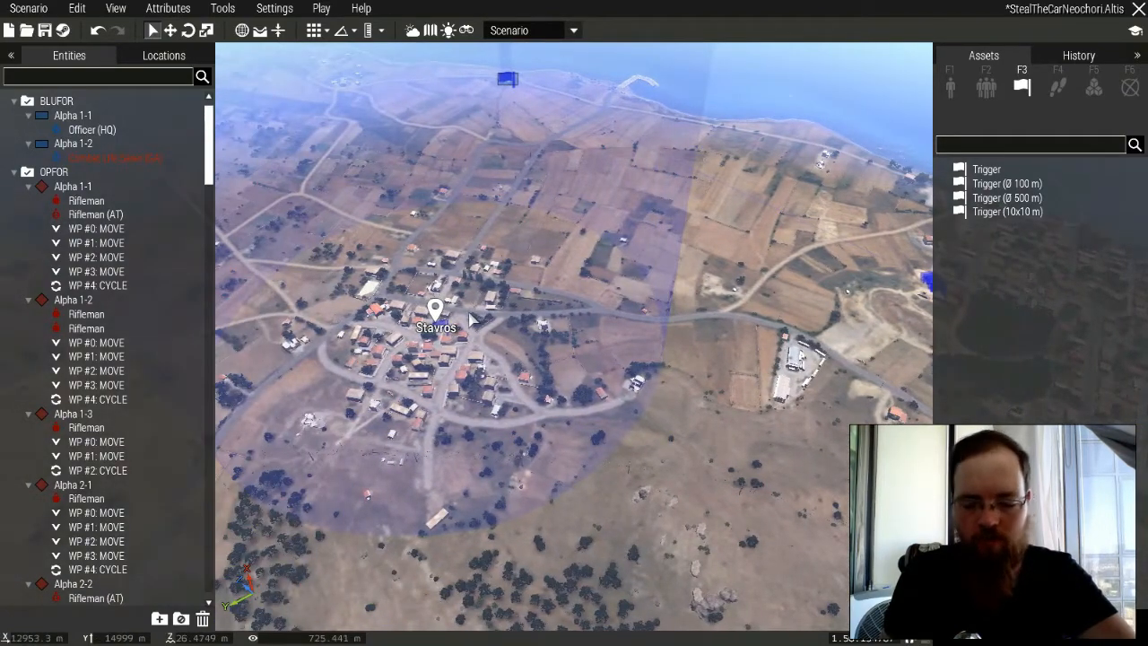
scroll(615, 265, up, 2)
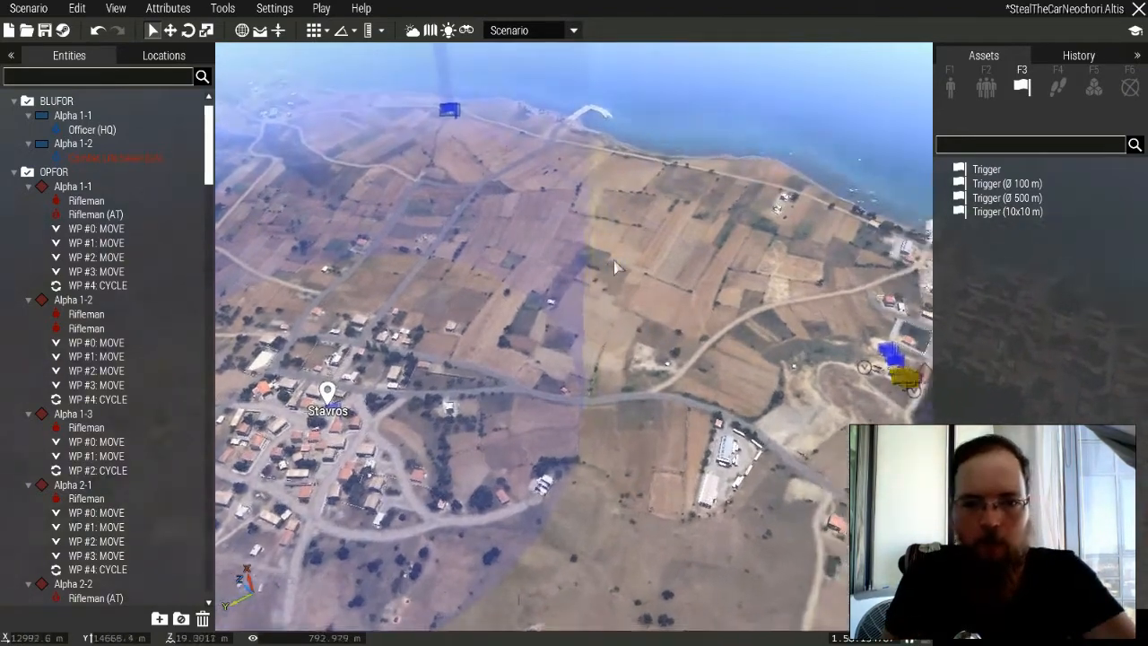
Paste a copy of the vehiclepresent1 trigger into the walled courtyard of the seaside compound.
key(w)
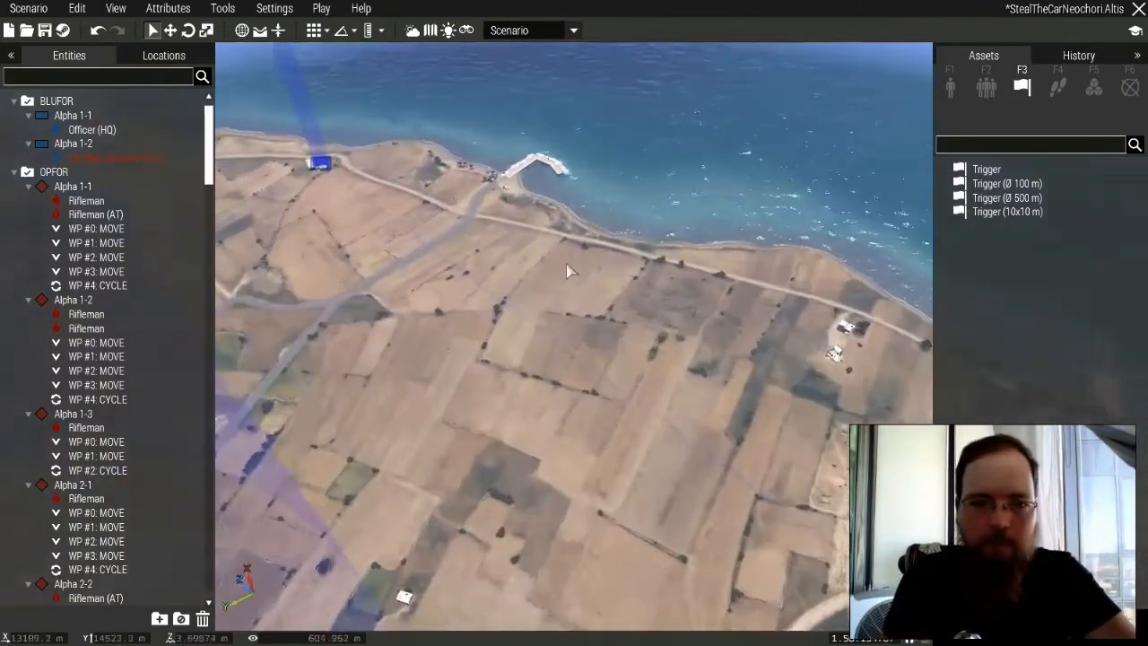
key(w)
right_drag(566, 264, 485, 270)
key(w)
key(d)
right_drag(652, 326, 350, 315)
key(d)
right_drag(674, 307, 410, 325)
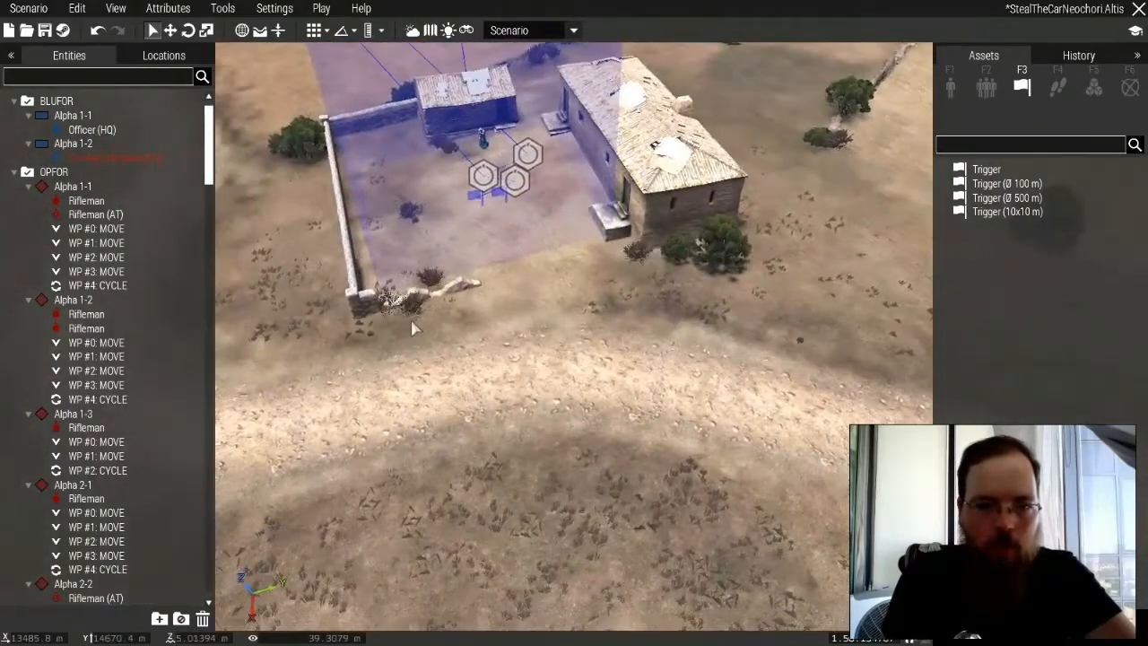
key(w)
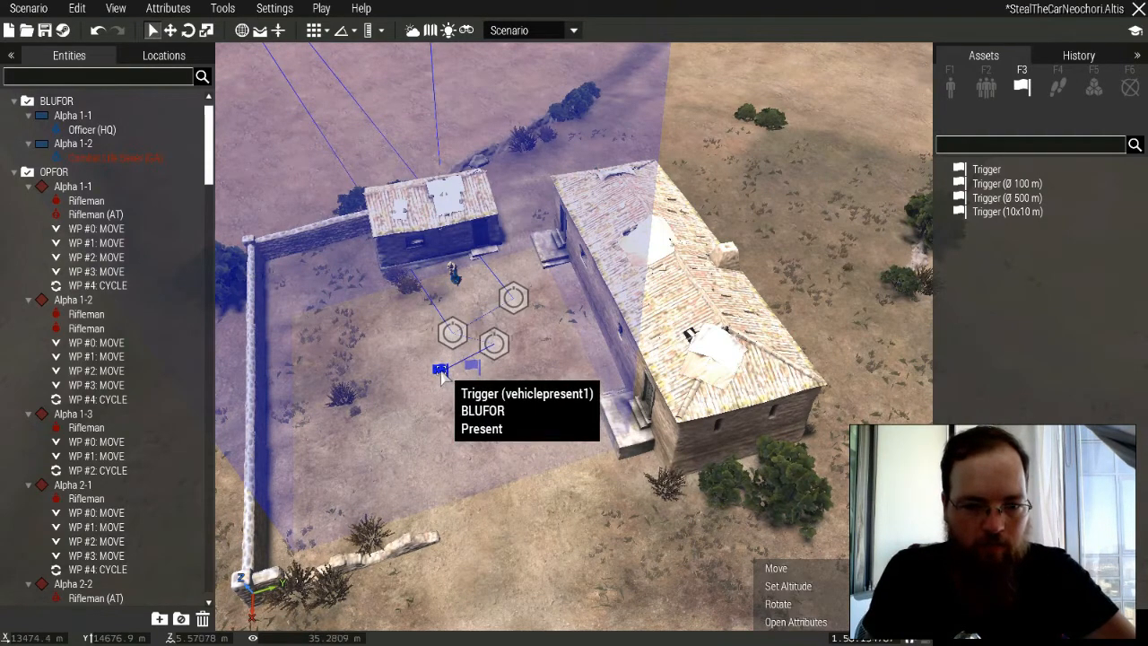
key(ctrl+v)
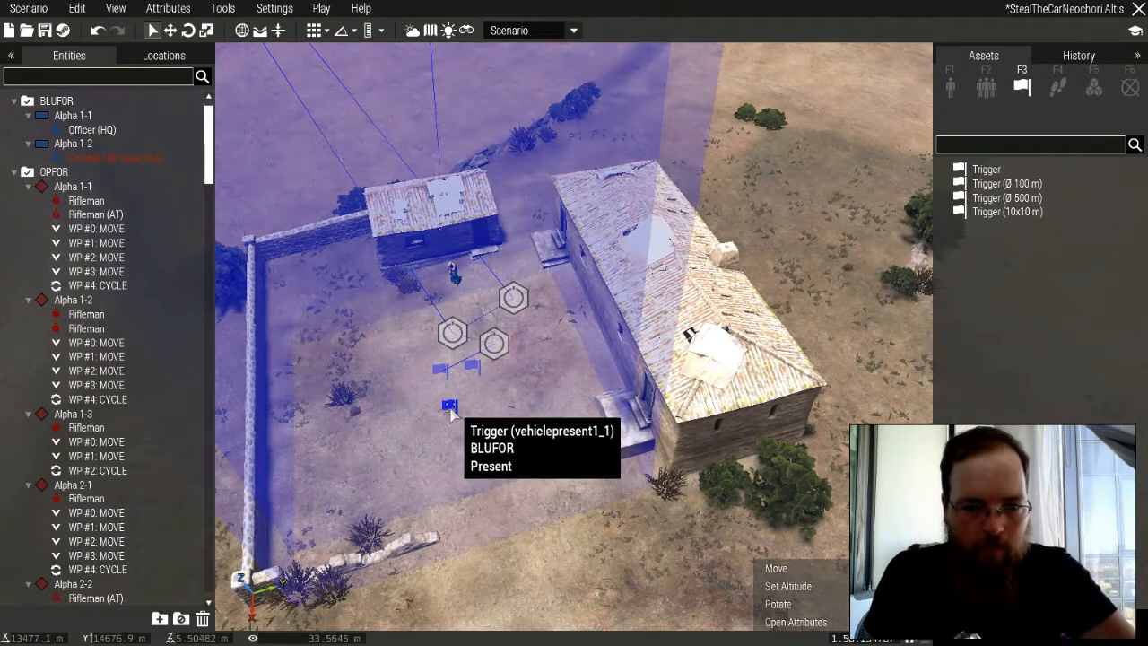
Rename the copied trigger playeronly1 and remove "&& car1 in thislist" from its condition.
double_click(448, 398)
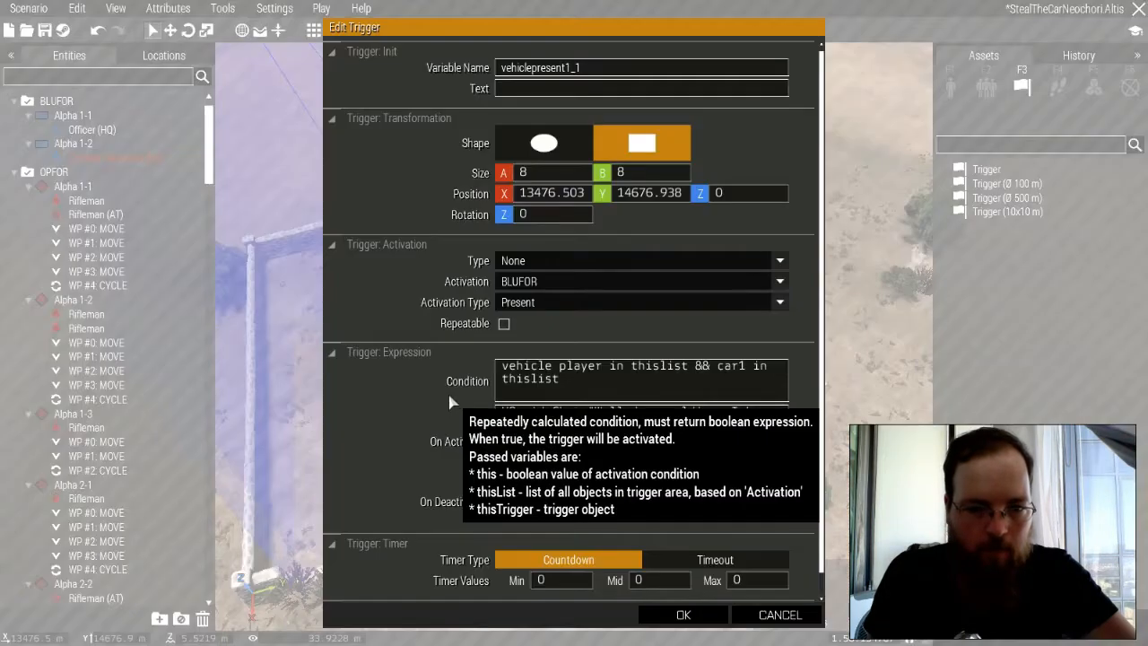
drag(596, 77, 476, 79)
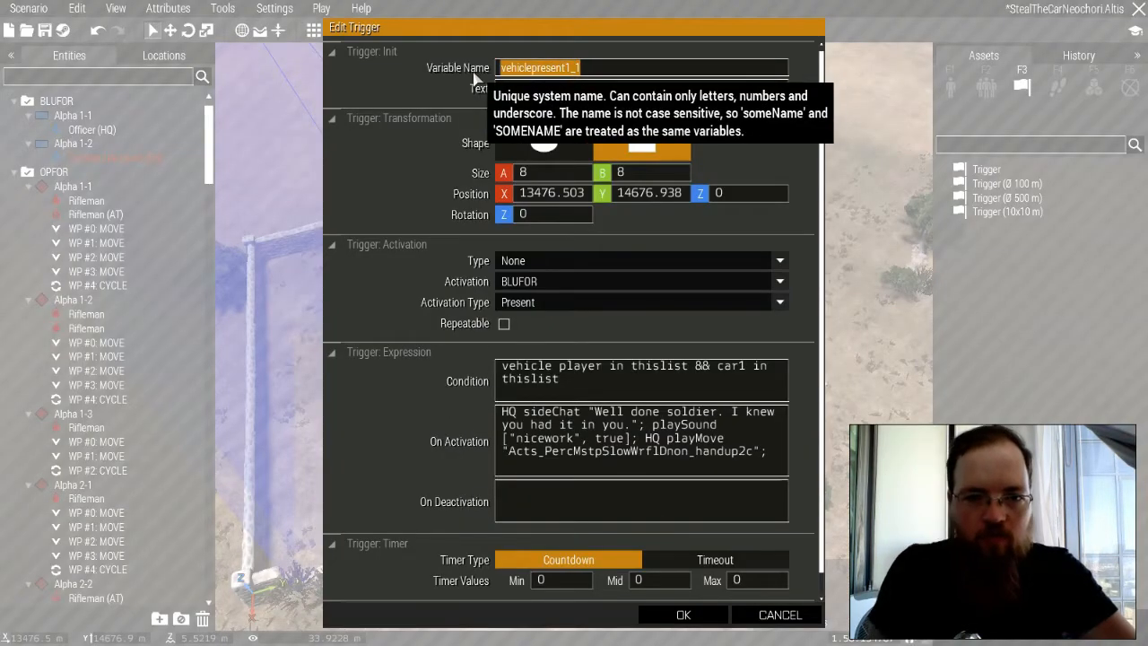
text(playeronly1)
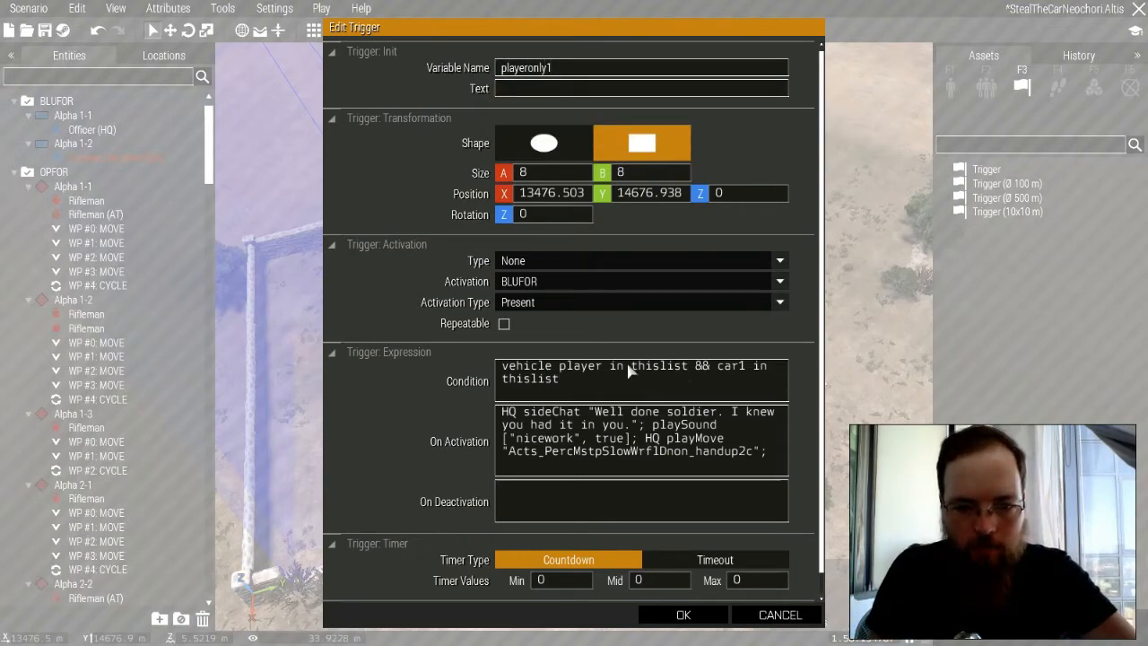
drag(668, 386, 695, 372)
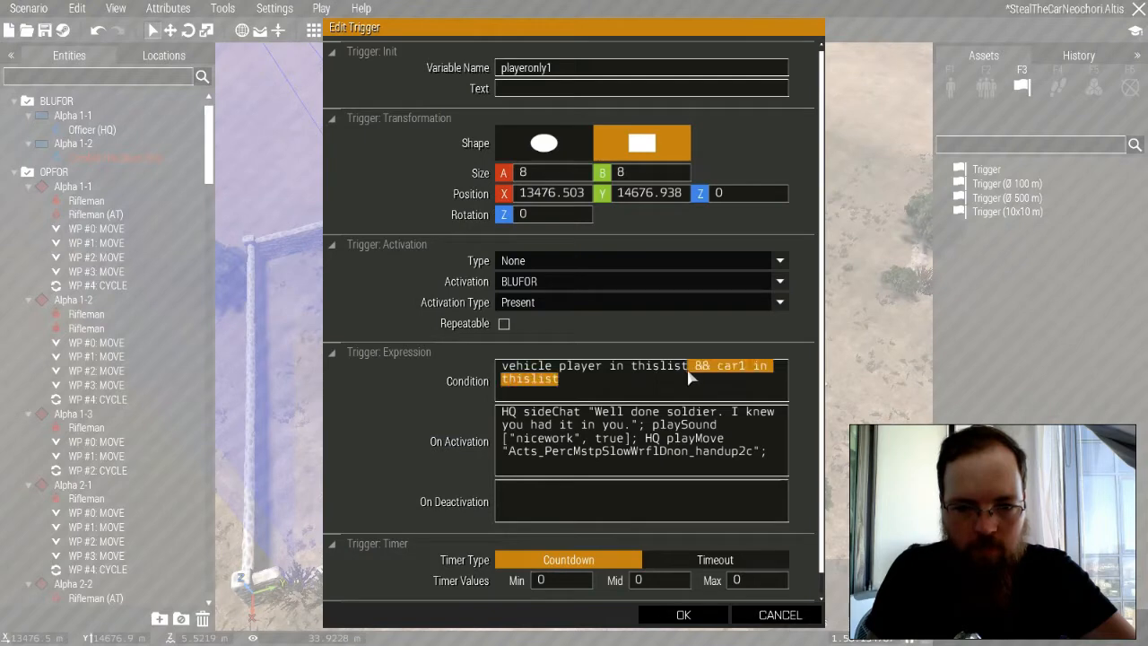
key(BackSpace)
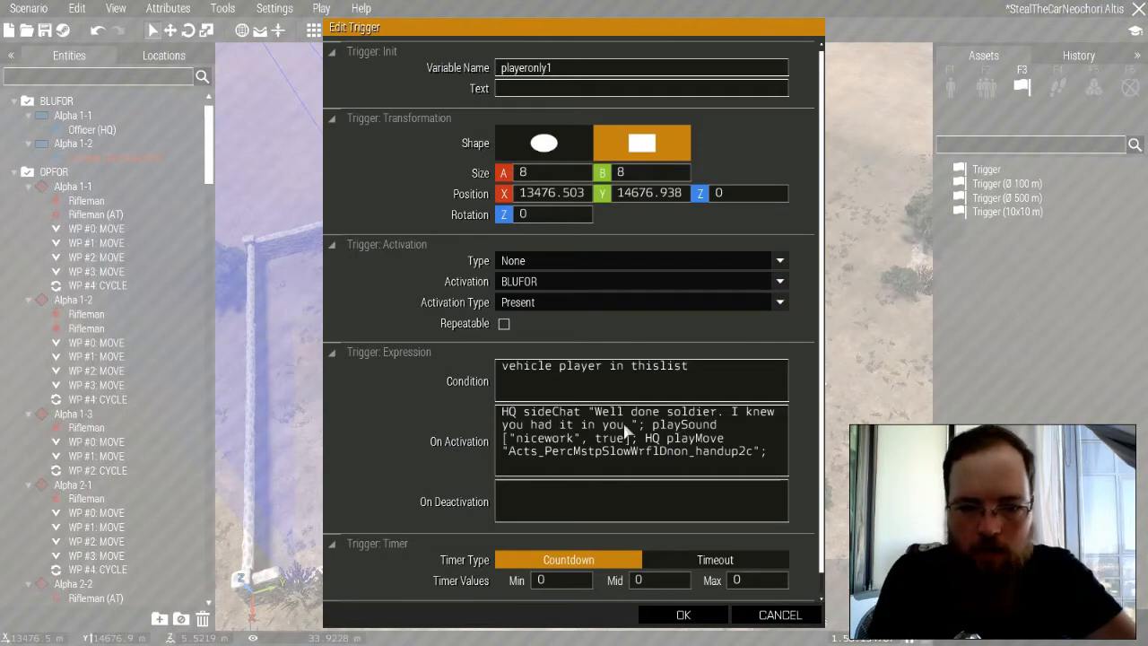
Replace the sideChat message in the activation code with "What are you playing at soldier? Where is the hell is that Hunter?".
drag(631, 424, 599, 415)
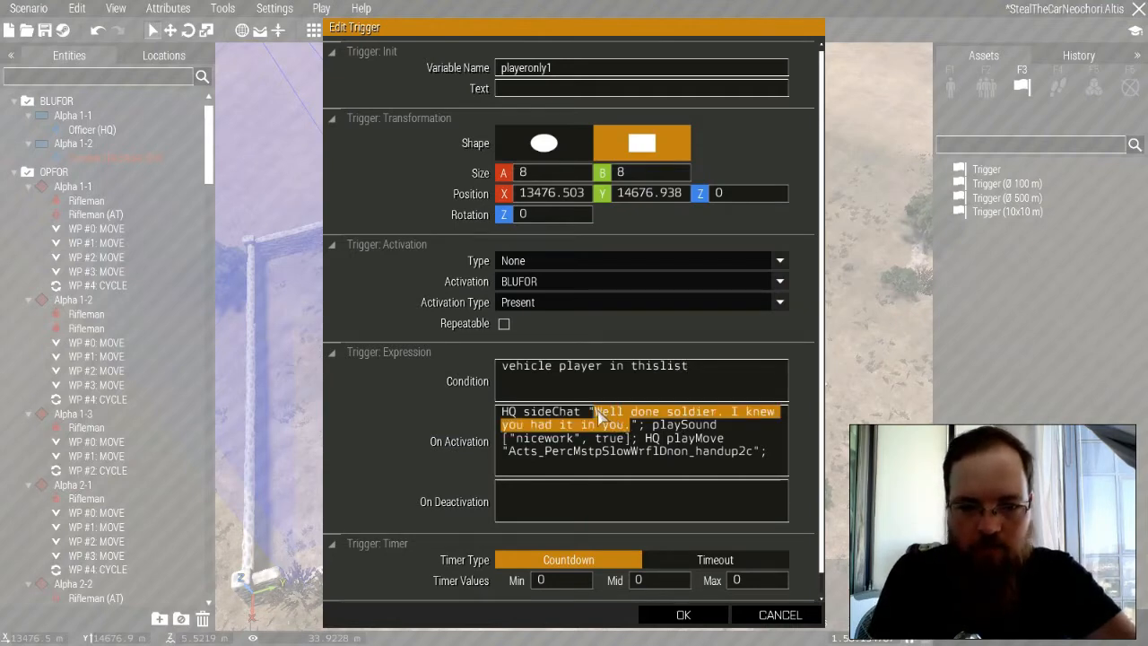
key(BackSpace)
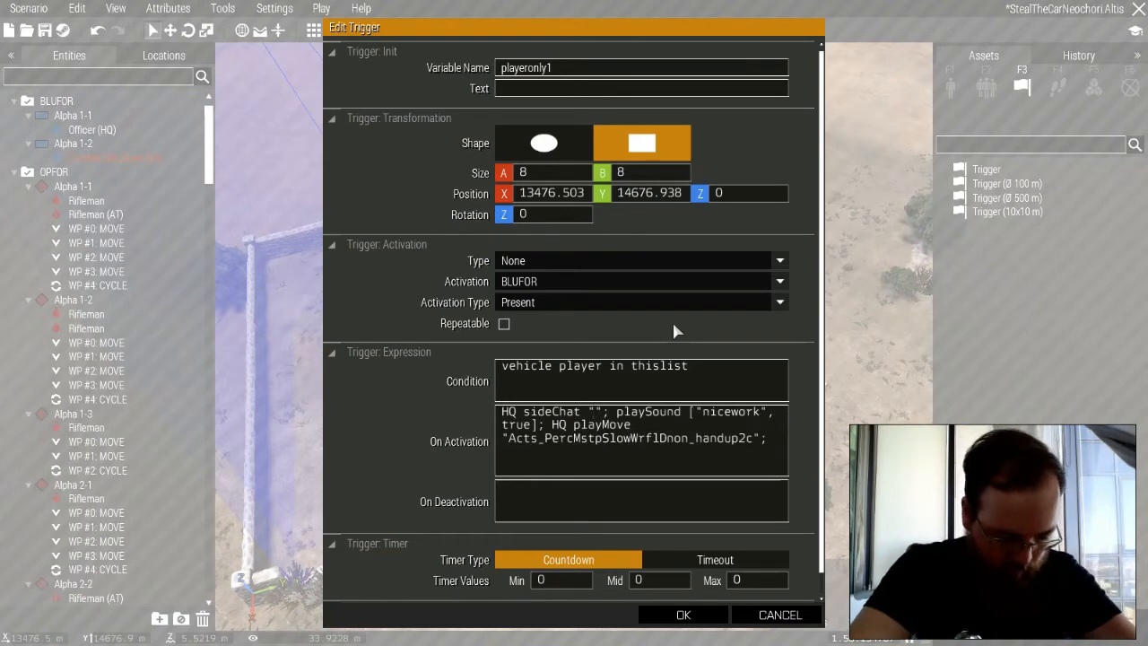
text(What are you playi)
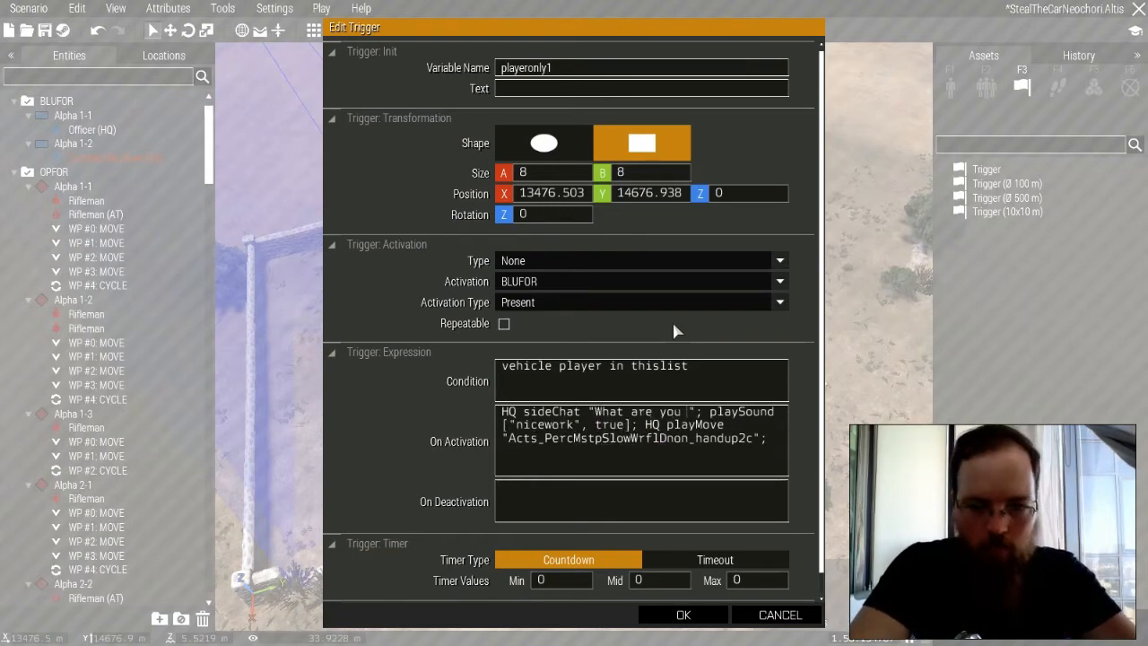
text(ng at soldier?)
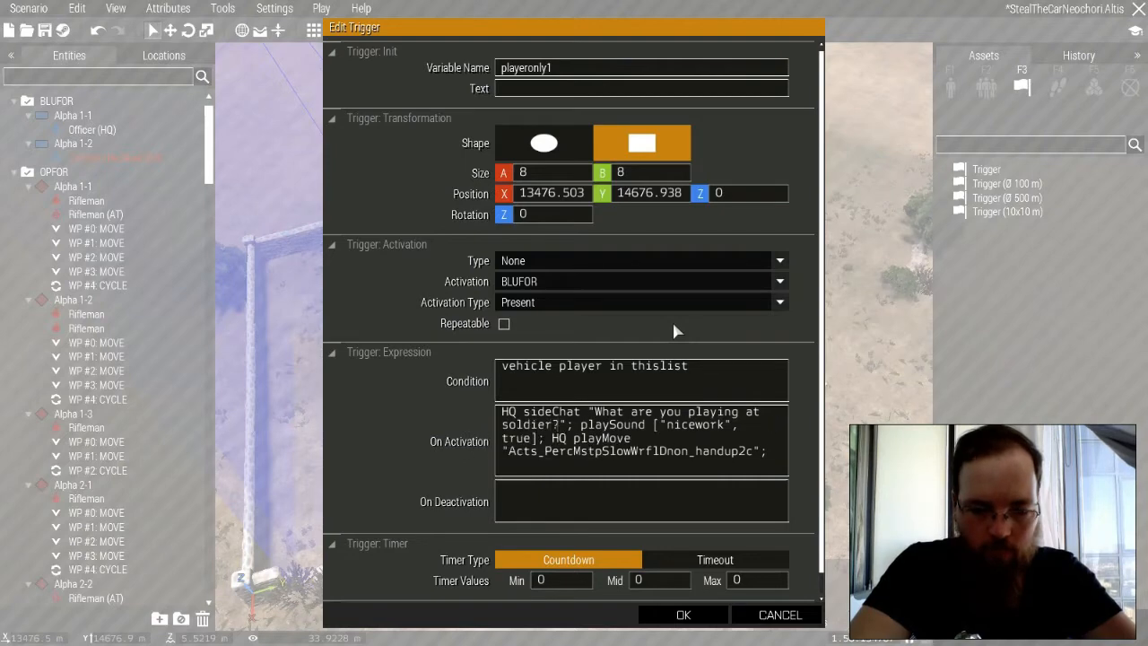
text( Where is t)
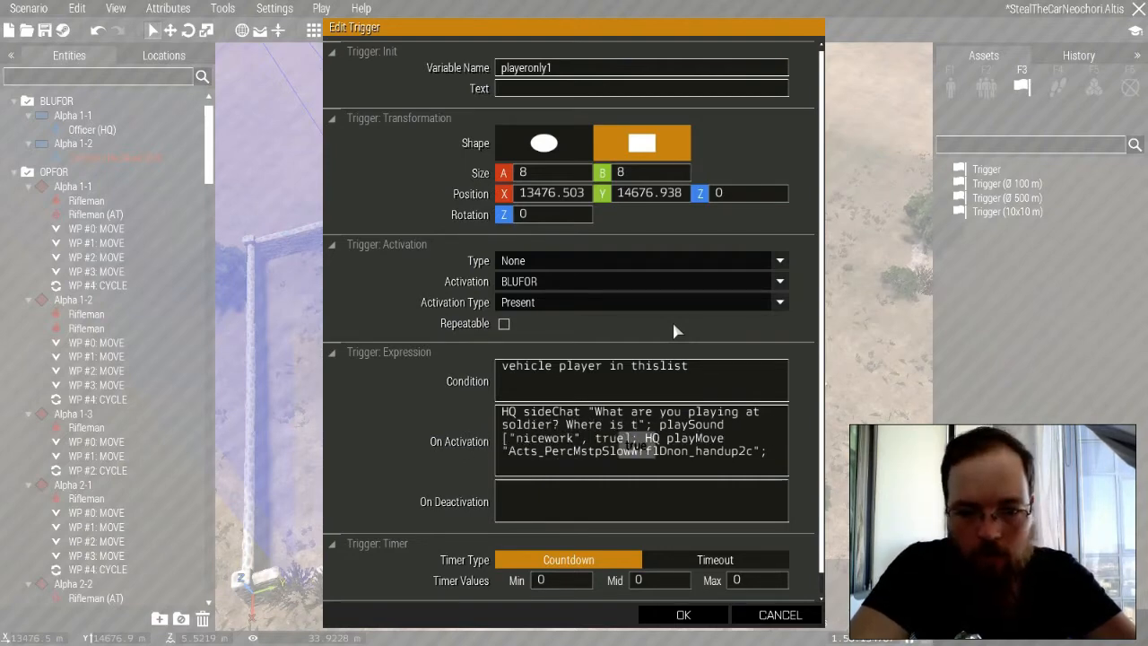
text(he hell is t)
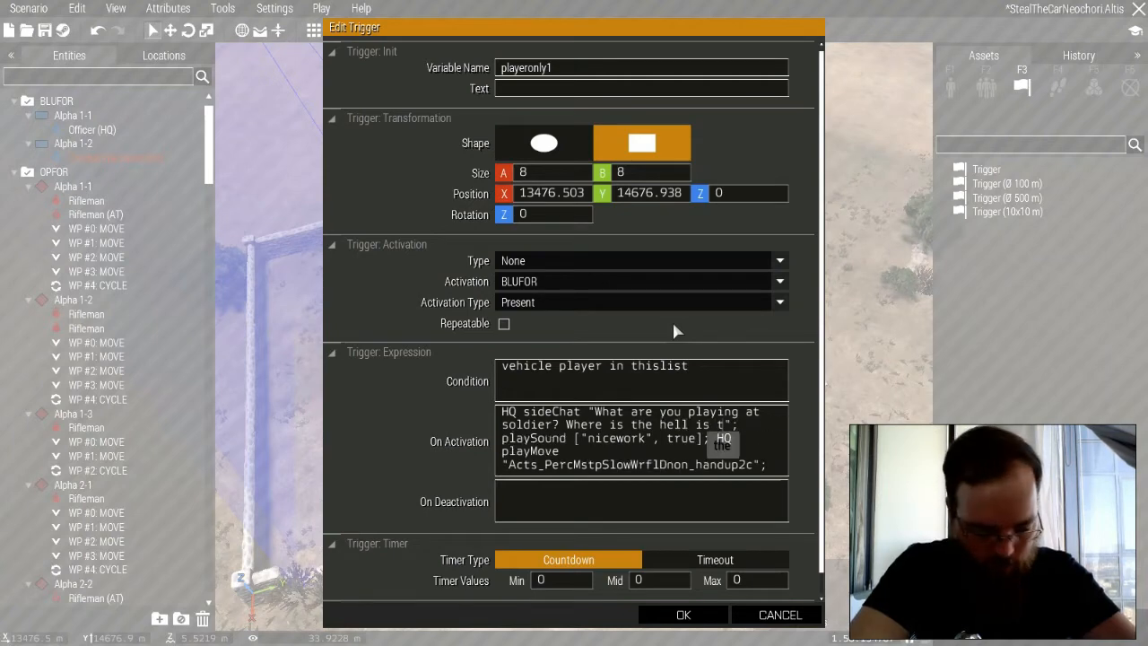
text(hat Hunter)
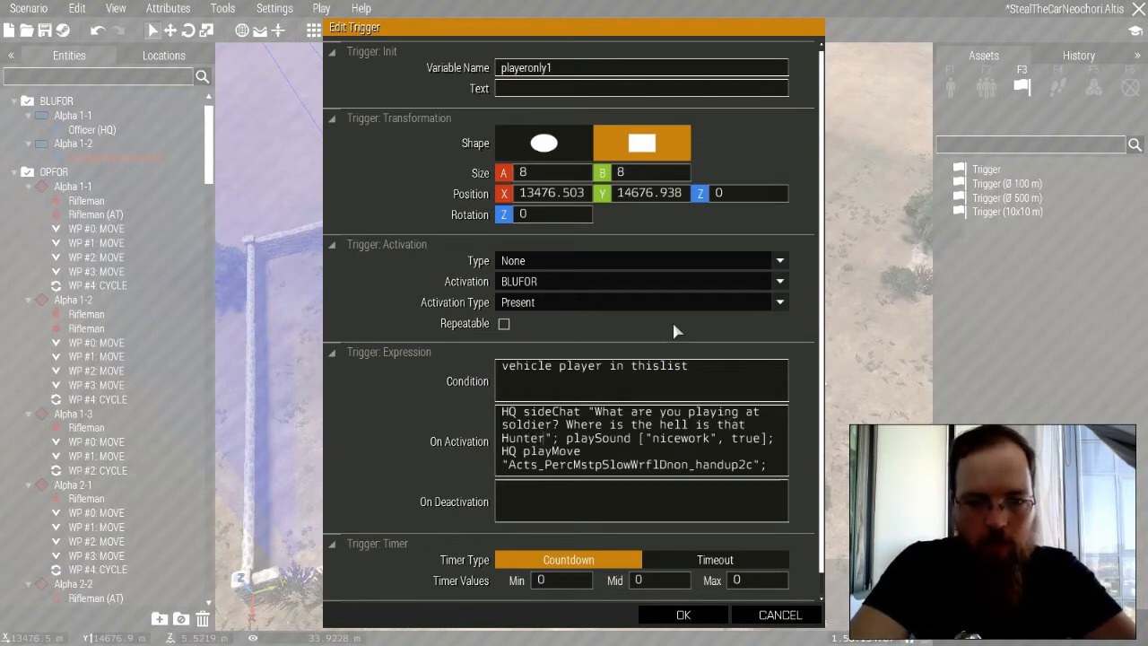
text(?)
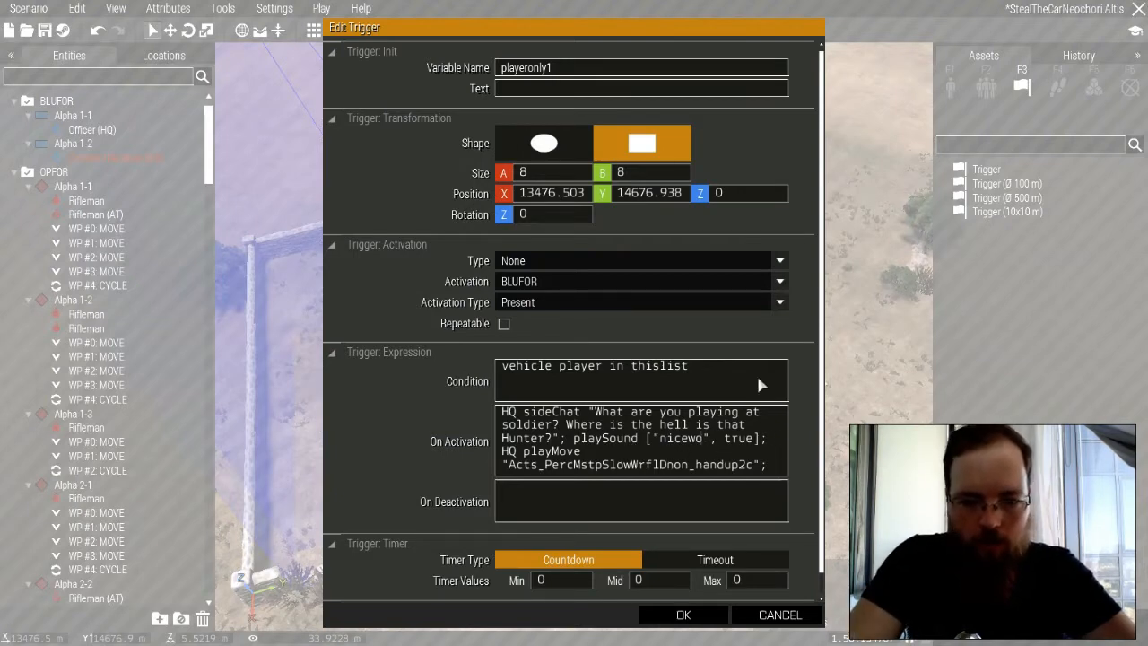
Change the sound name in the activation code's playSound statement to "whereiscar2".
key(BackSpace)
key(BackSpace)
key(BackSpace)
key(BackSpace)
key(BackSpace)
key(BackSpace)
key(BackSpace)
key(BackSpace)
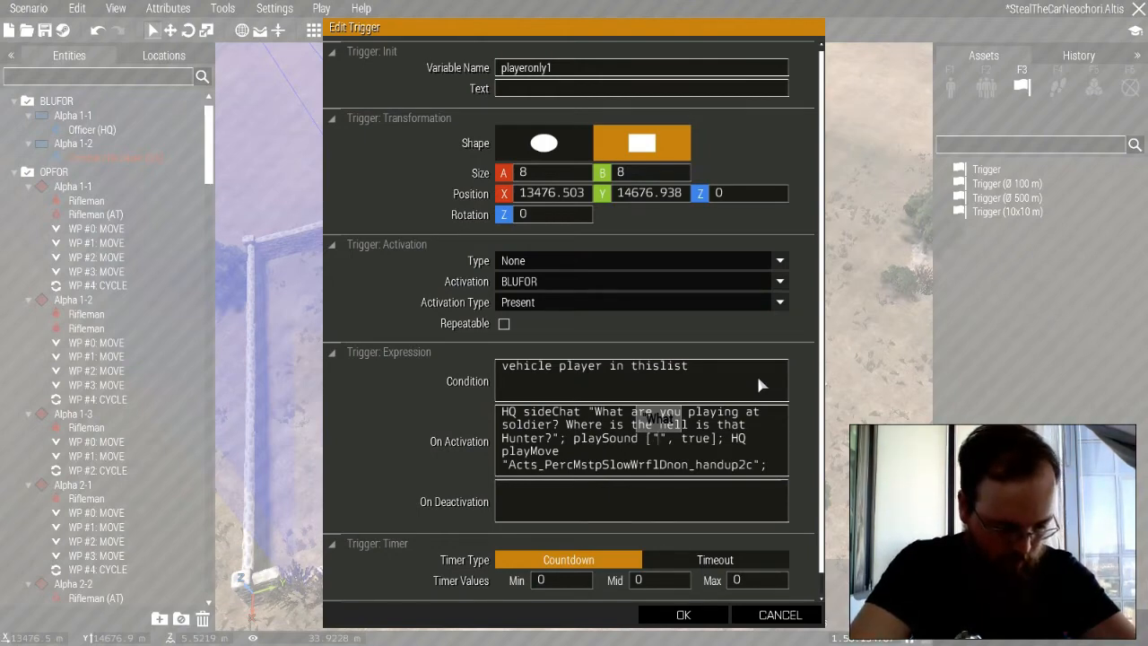
text(wher)
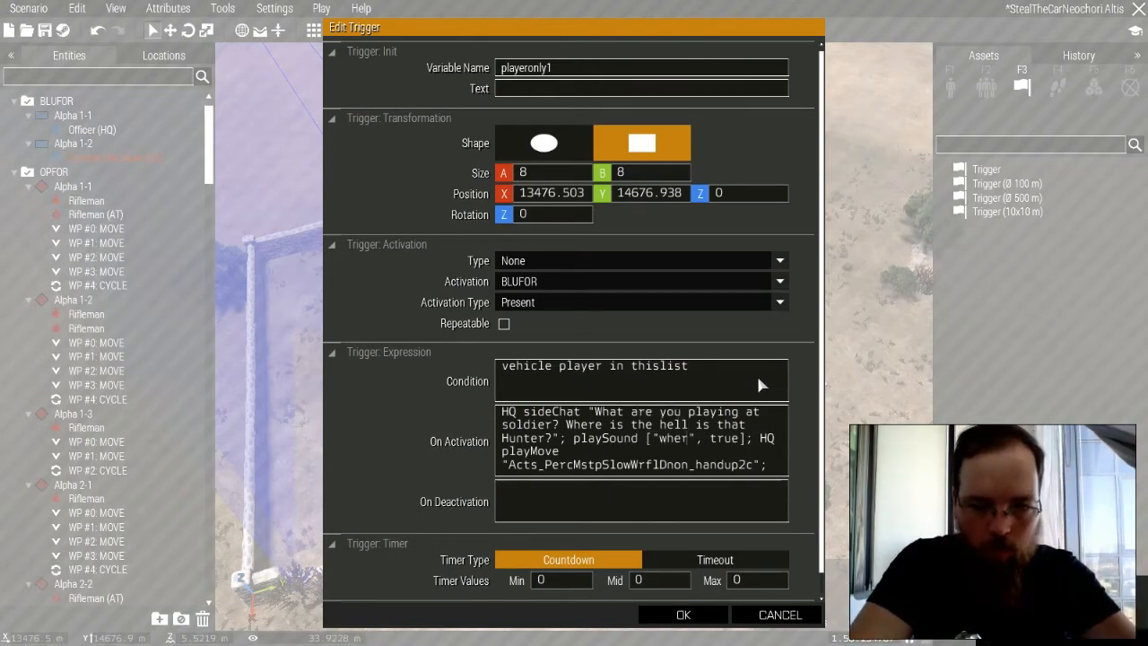
text(eiscar2)
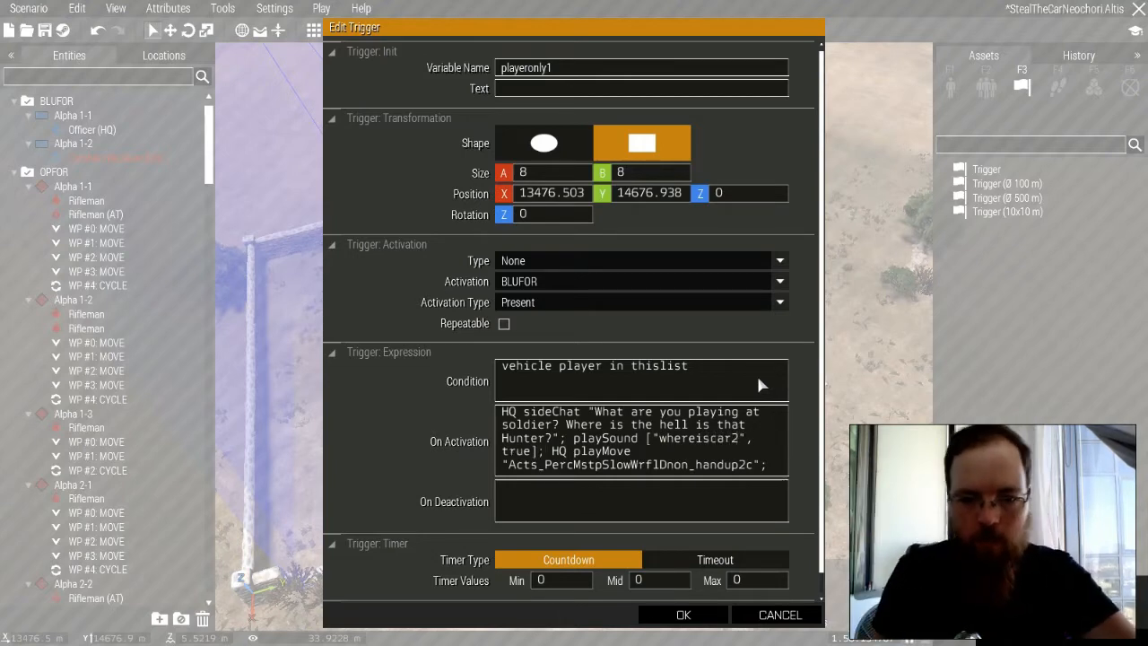
Remove the HQ playMove "Acts_PercMstpSlowWrflDnon_handup2c" statement from the activation code and save the trigger's attributes.
drag(550, 451, 637, 451)
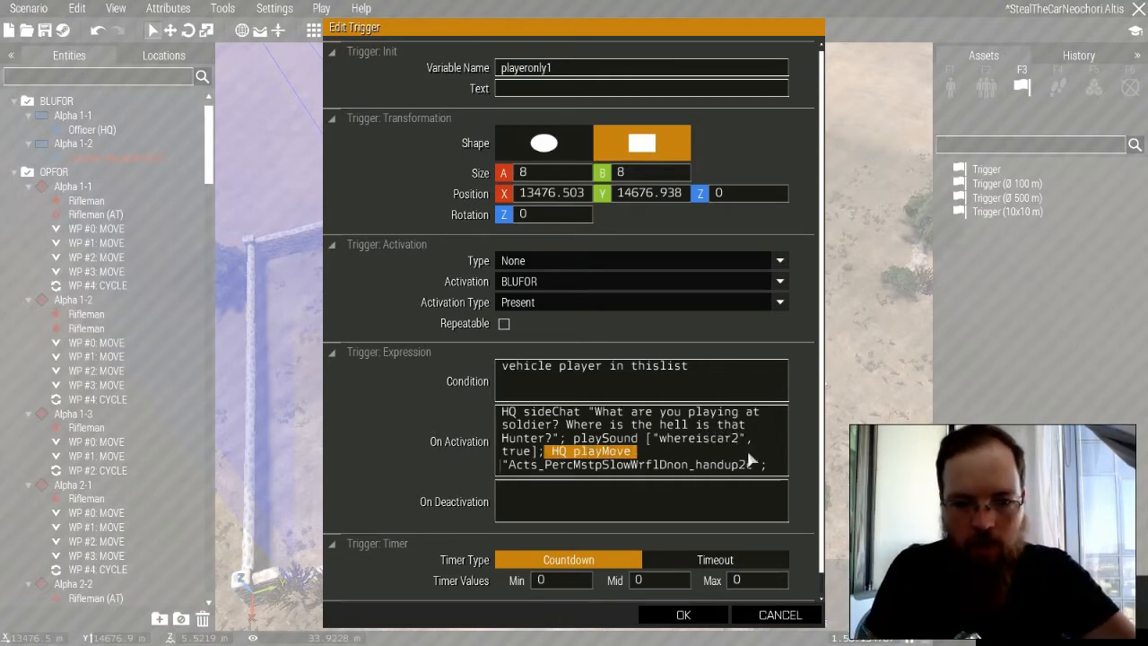
mouse_move(750, 459)
mouse_down()
mouse_move(780, 470)
mouse_move(766, 473)
mouse_up()
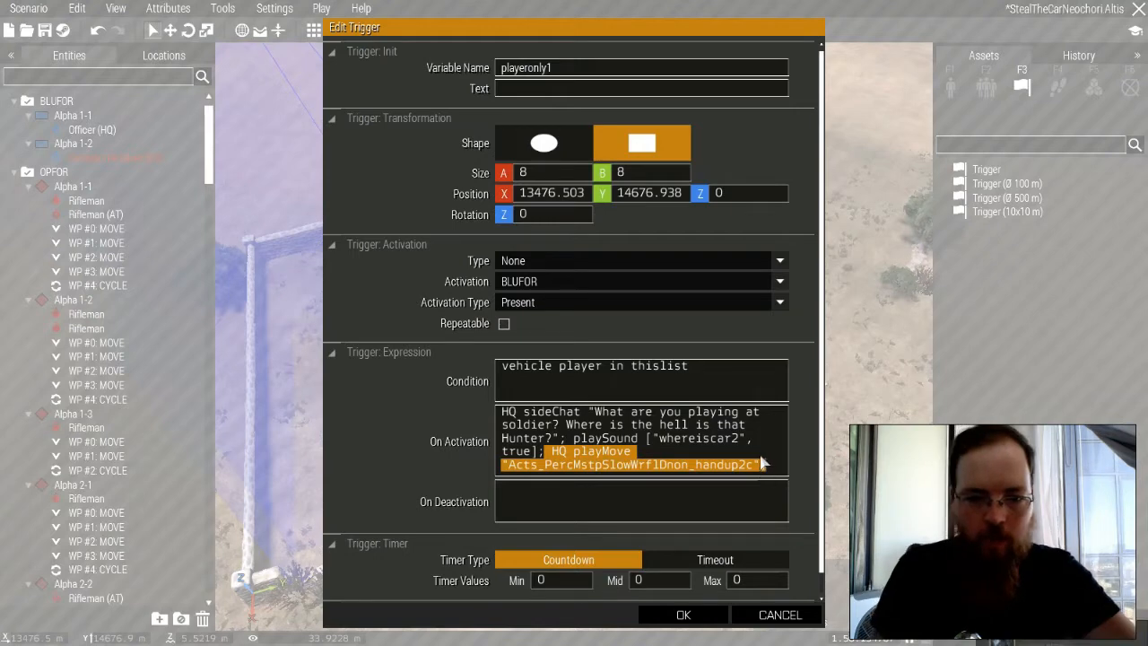
key(BackSpace)
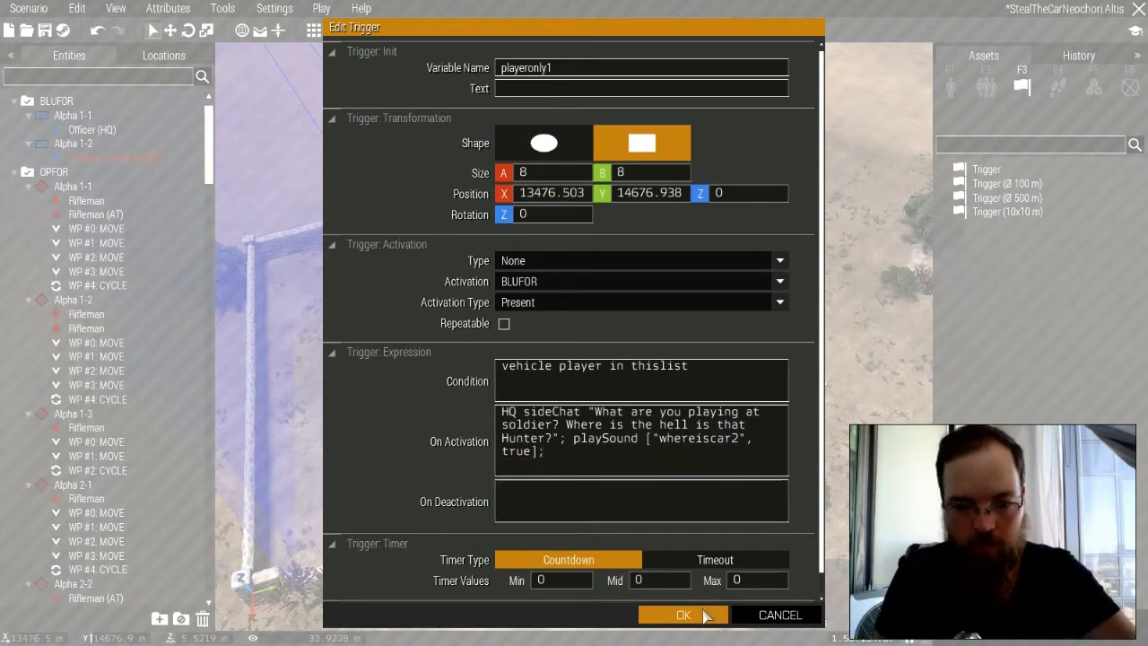
click(704, 618)
Review the activation code of the vehiclepresent1 trigger in the courtyard, especially its HQ playMove statement.
scroll(585, 396, up, 5)
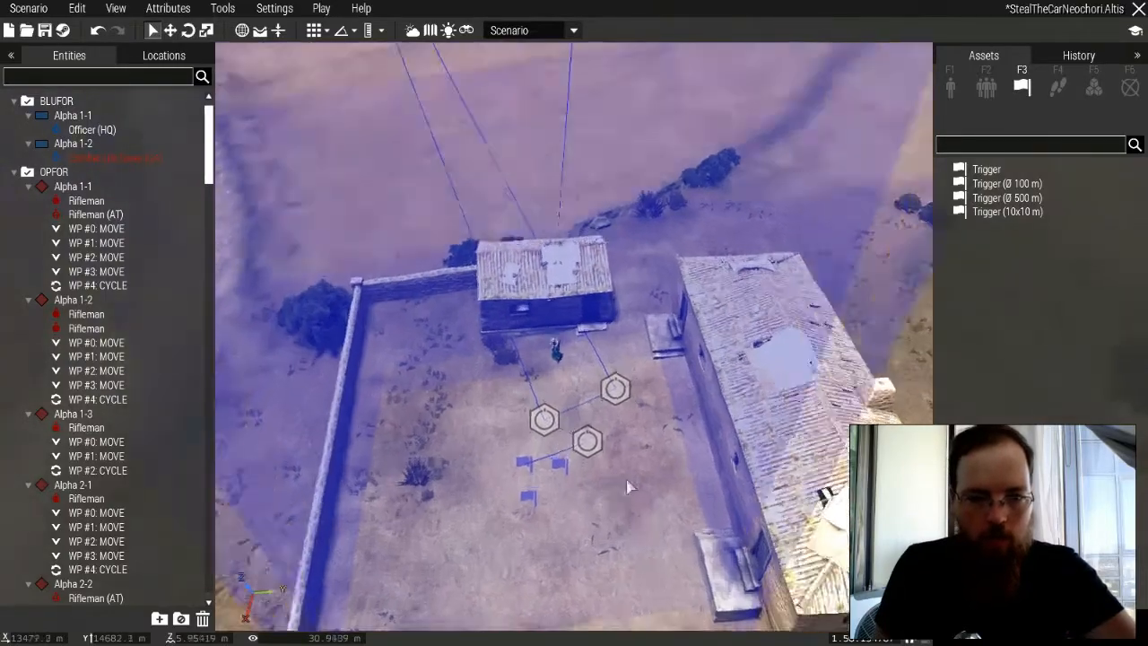
key(w)
key(s)
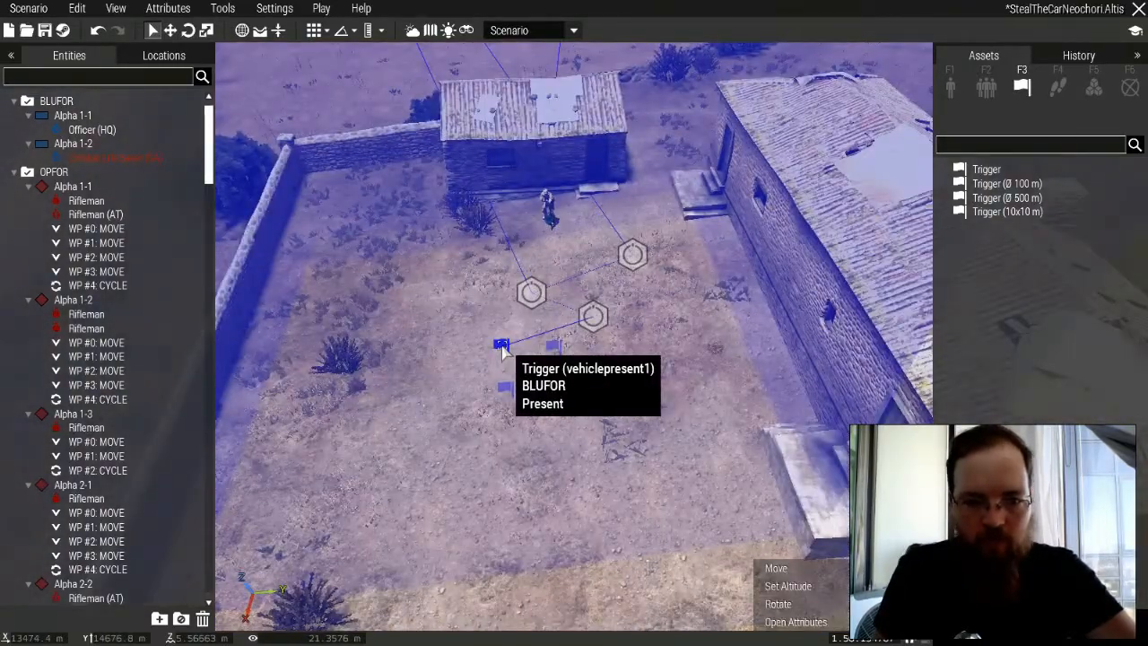
double_click(503, 348)
drag(768, 461, 644, 438)
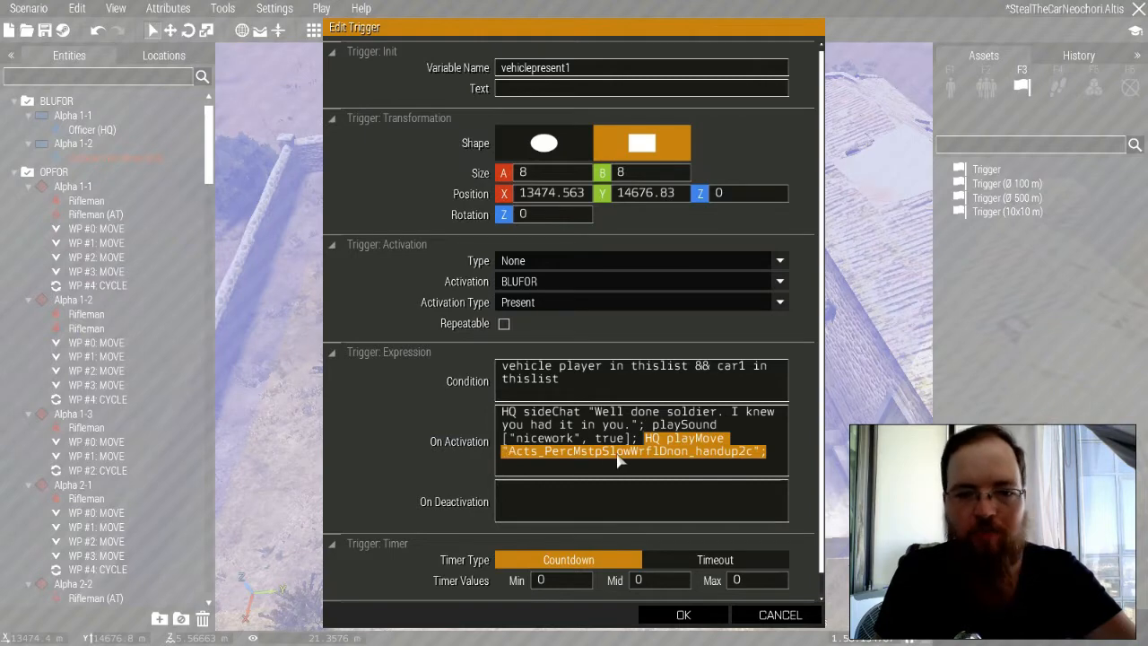
click(767, 462)
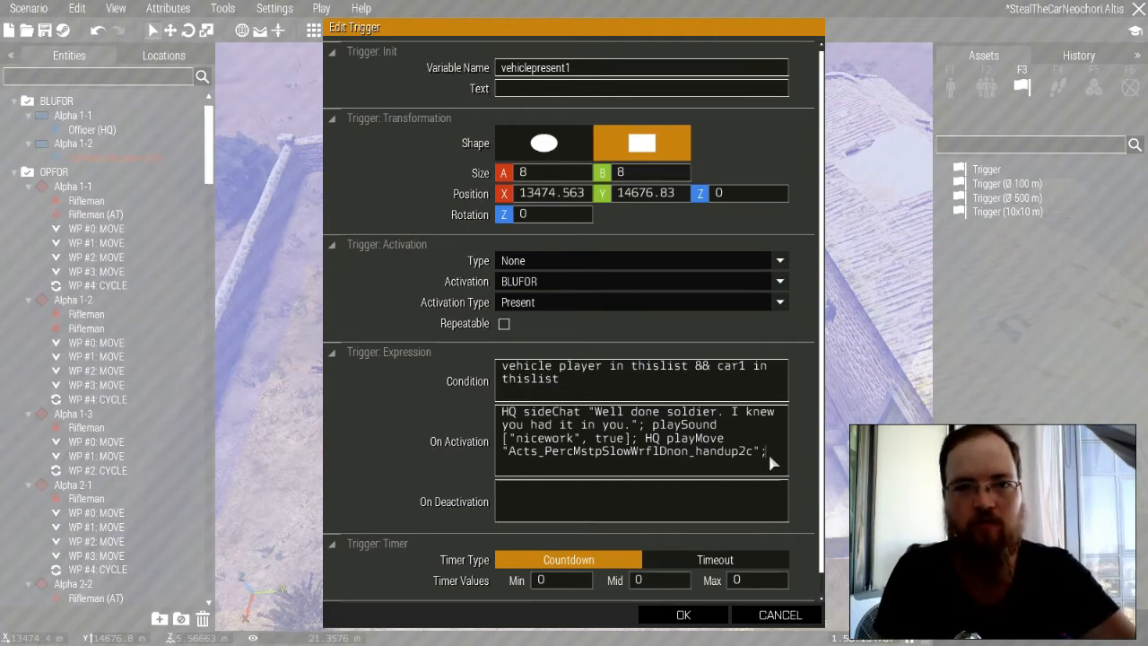
click(706, 615)
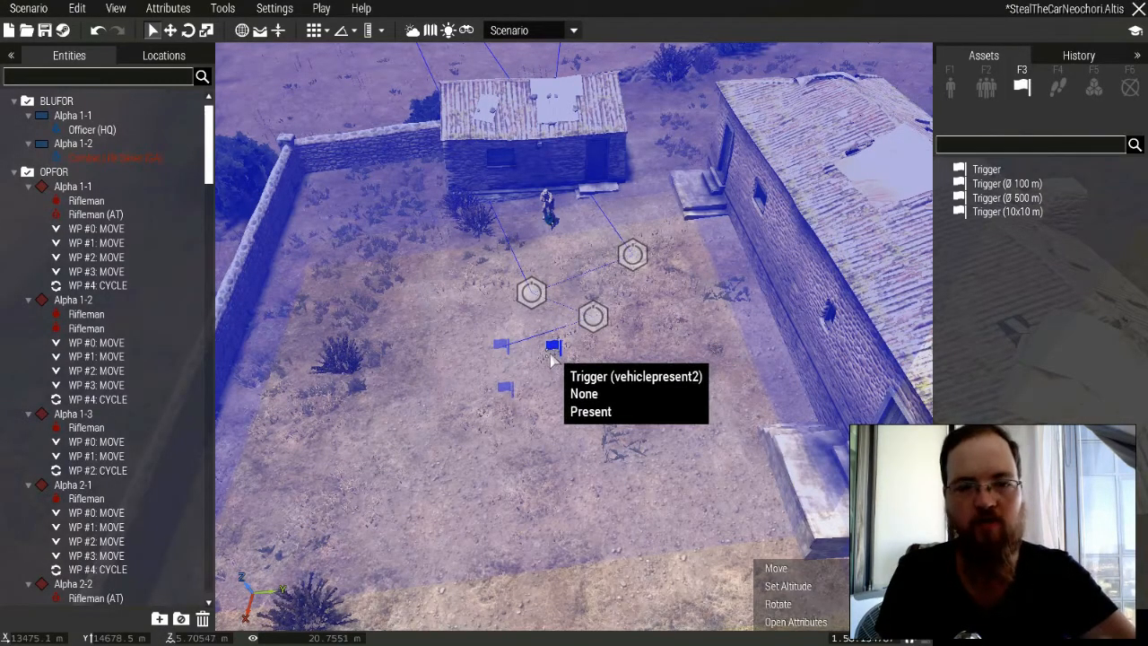
Set the playeronly1 trigger's countdown timer to 2 for Min, Mid and Max, and save its attributes.
key(s)
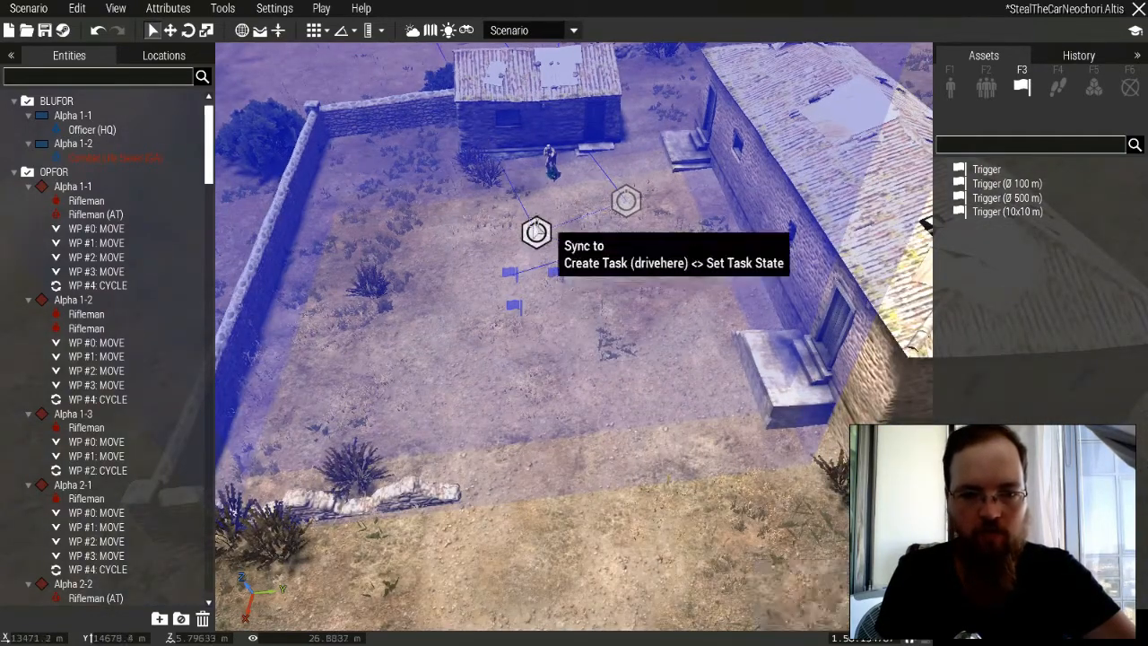
click(513, 304)
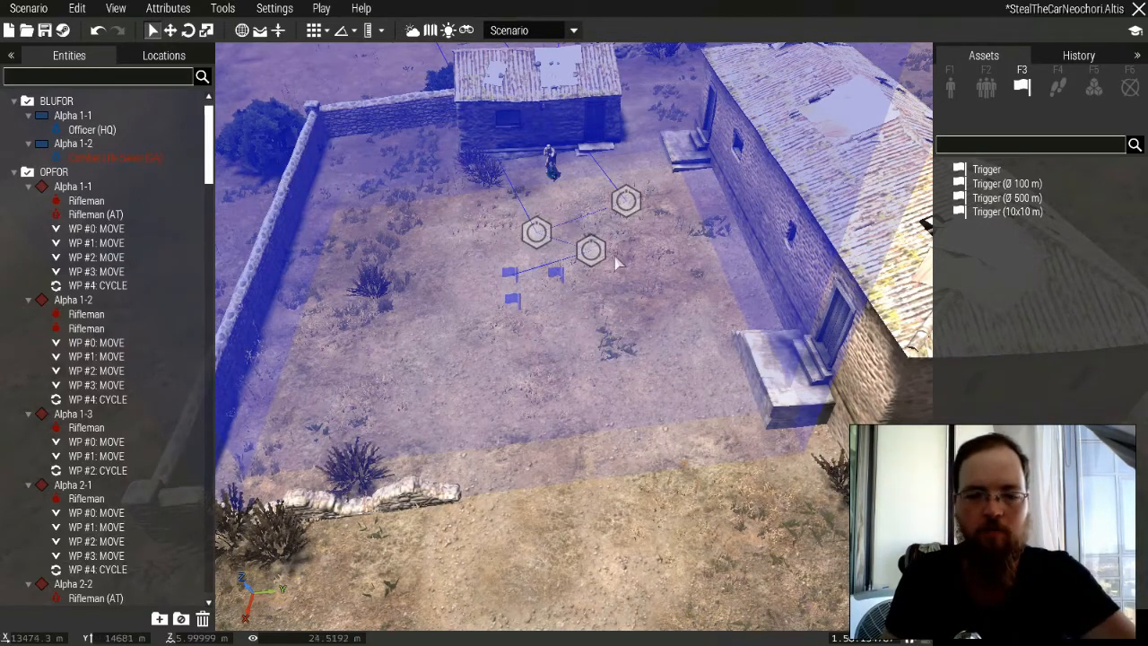
double_click(512, 301)
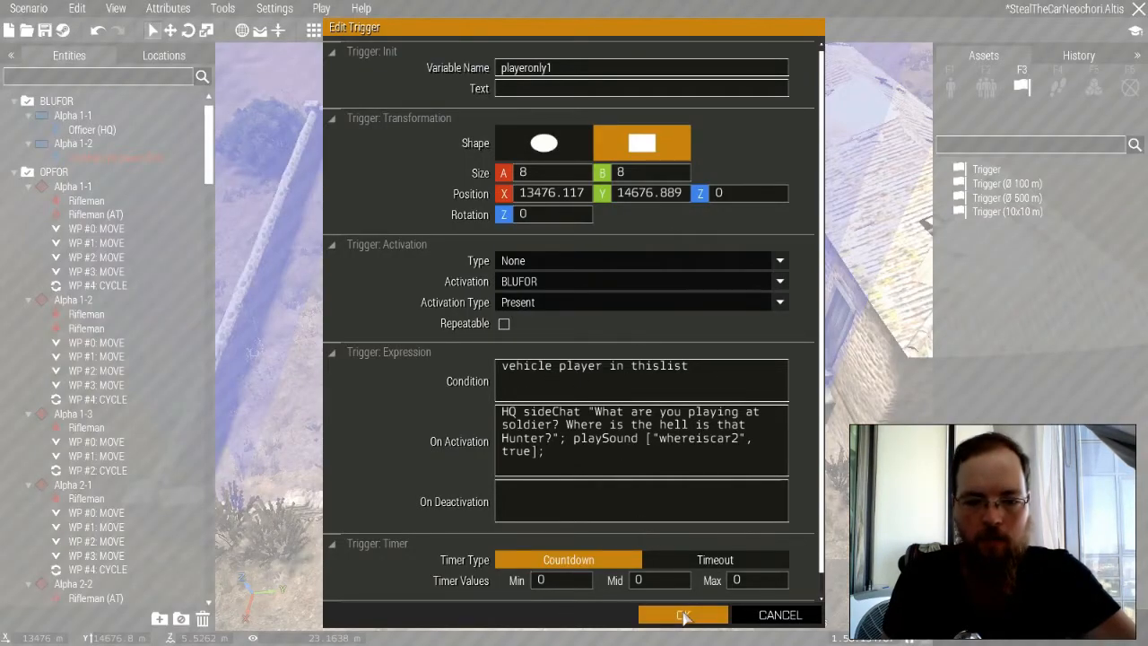
click(564, 580)
text(2)
click(648, 584)
text(2)
click(745, 581)
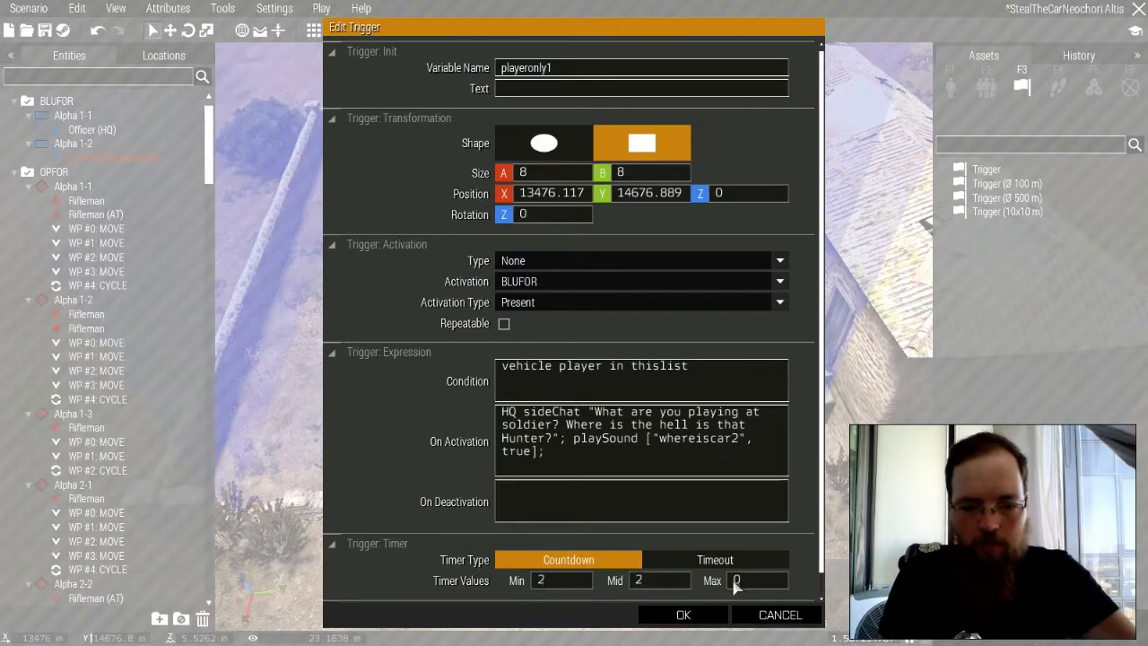
text(2)
click(686, 615)
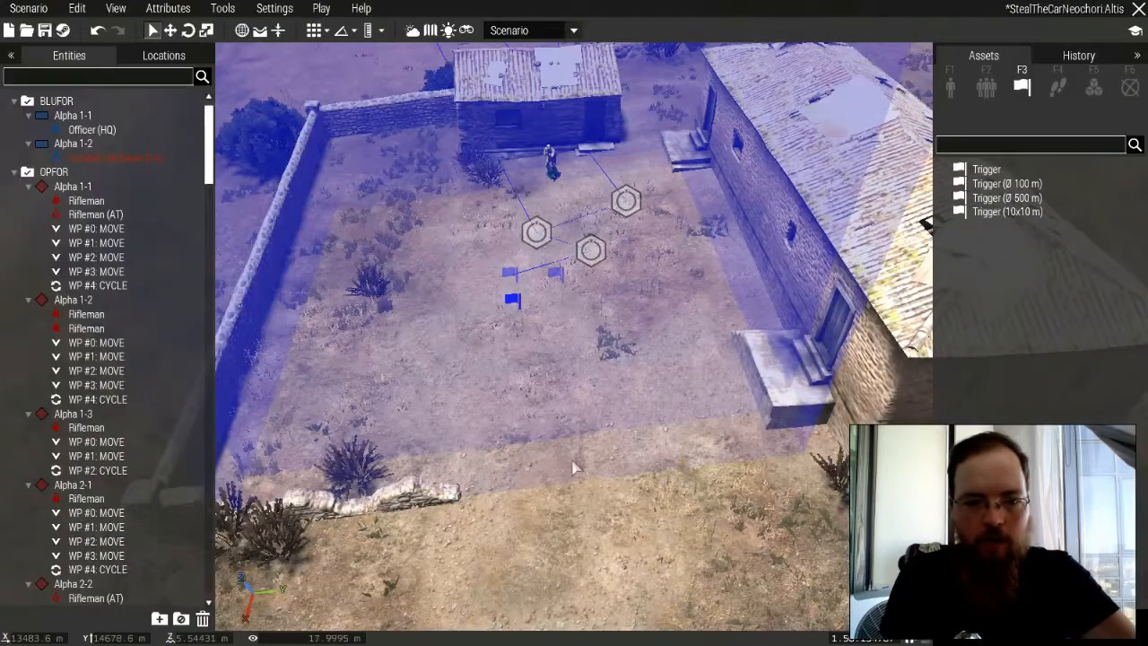
Append playeronly1 setTriggerStatements ["FALSE", "", ""]; to the vehiclepresent1 trigger's activation code and save its attributes.
double_click(516, 296)
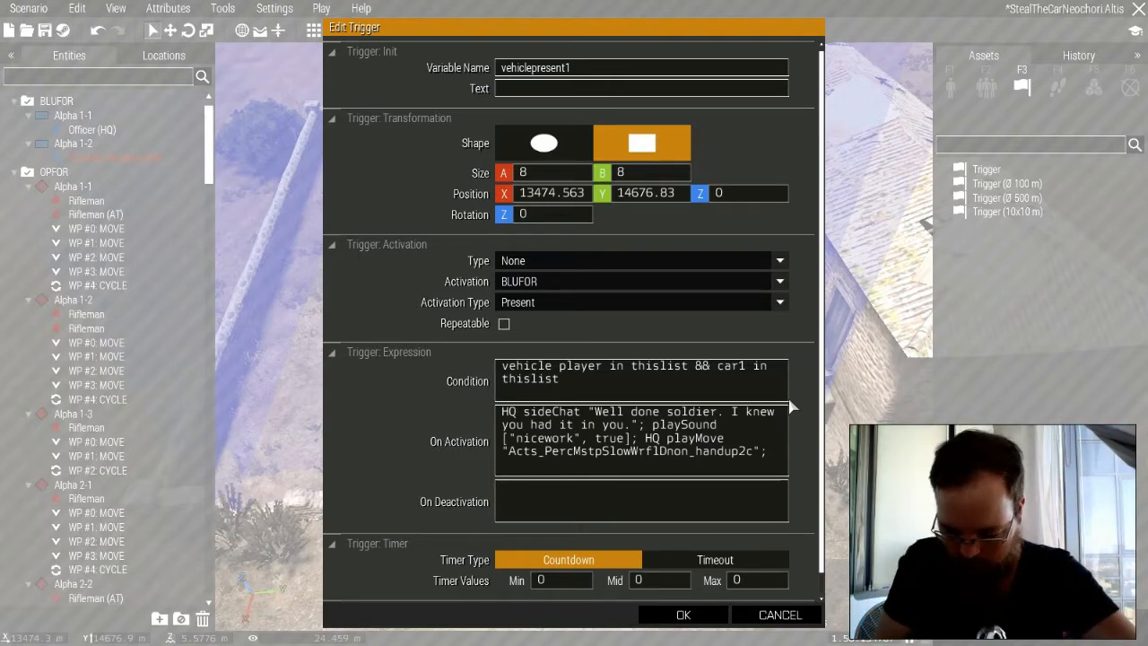
click(685, 615)
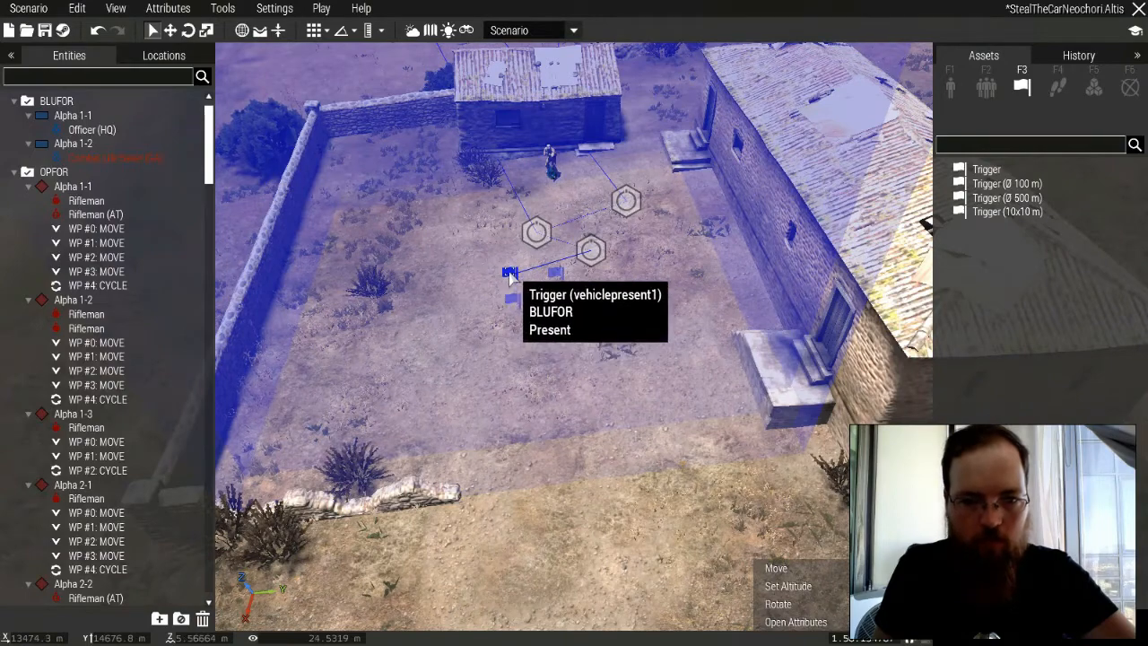
double_click(507, 272)
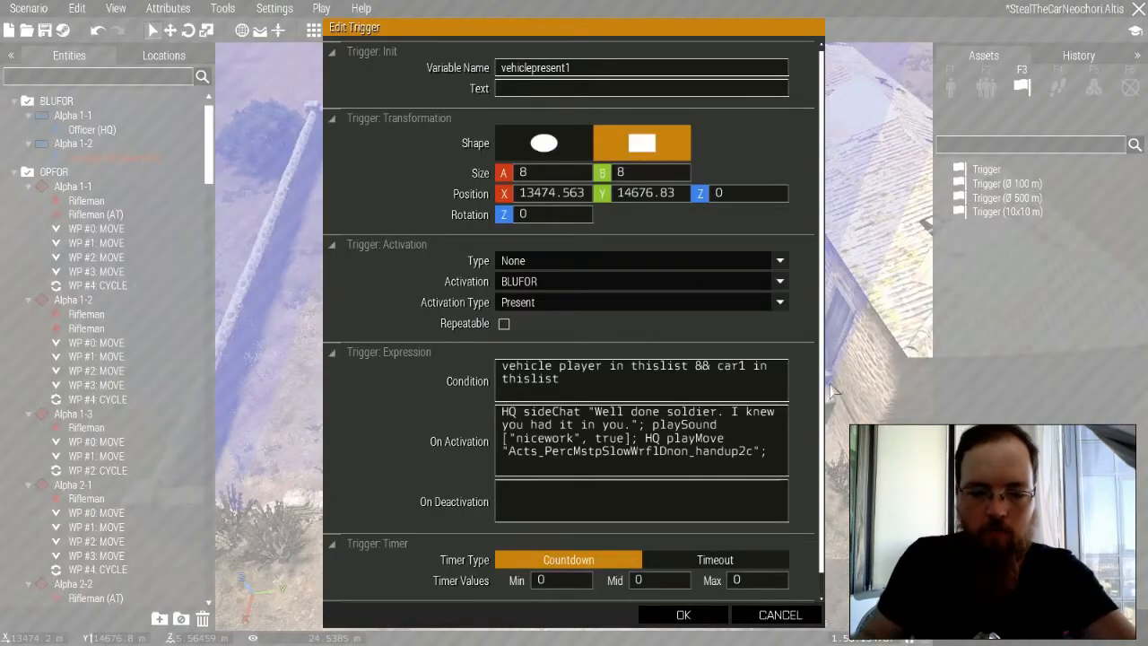
text(playeronly)
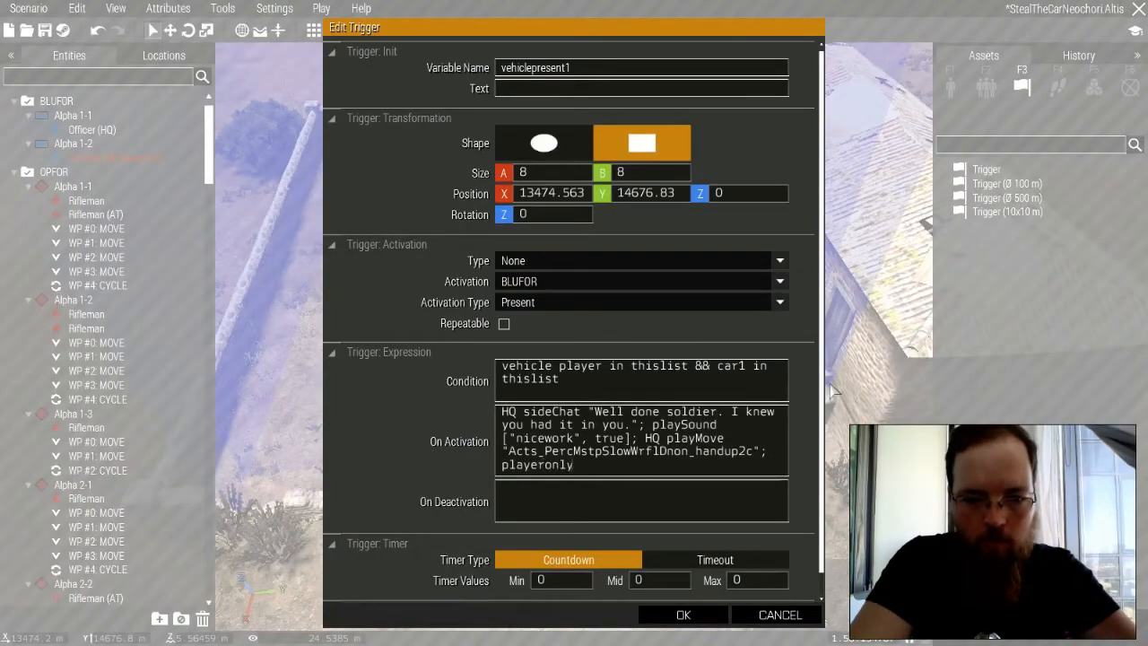
text(1 set)
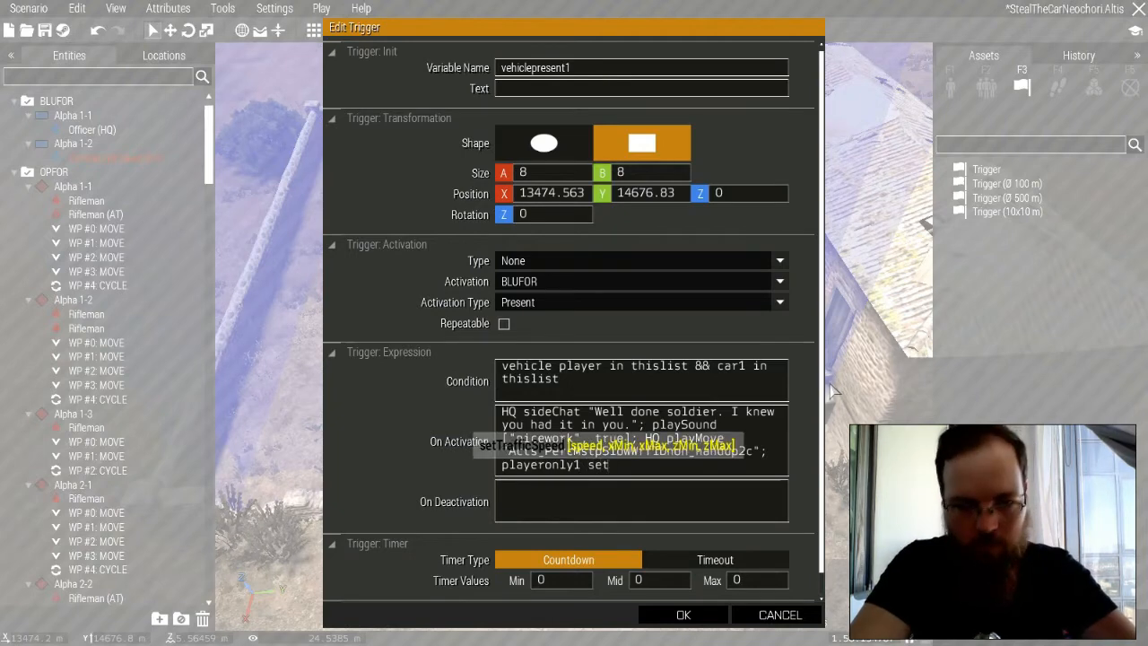
text(TriggerStatements)
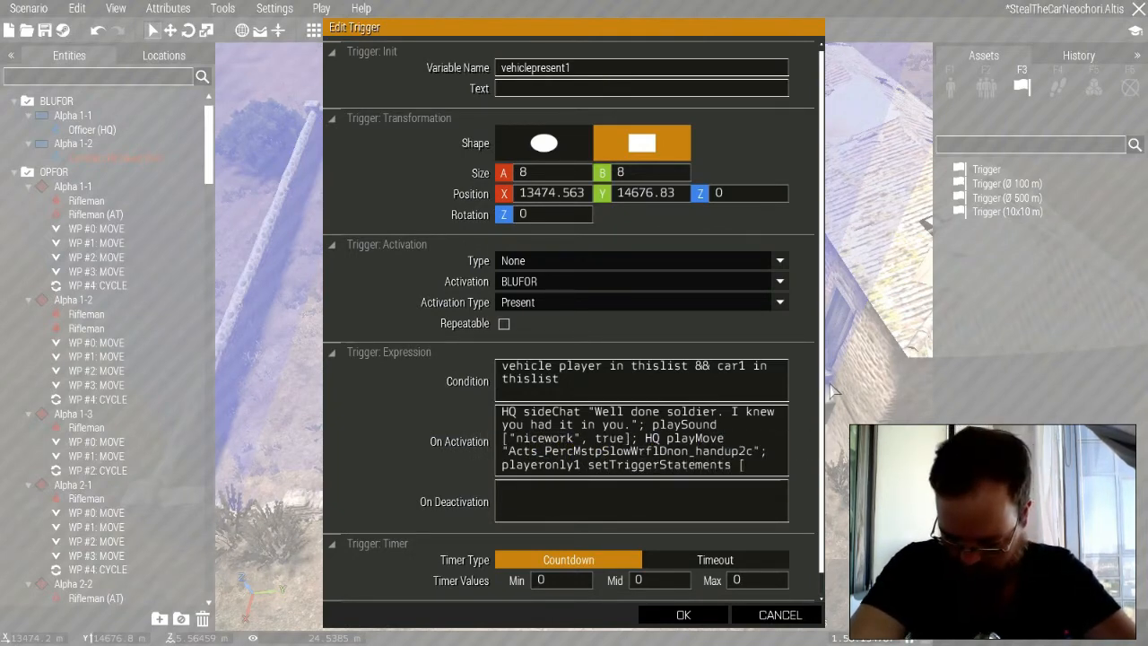
text( [)
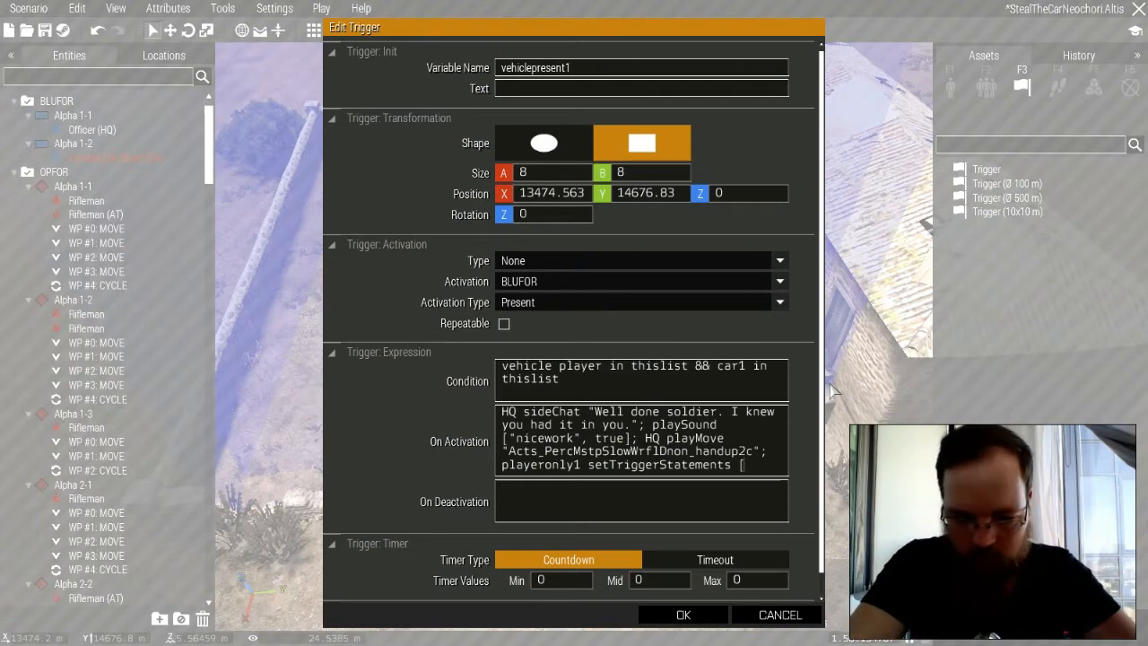
text("FALSE)
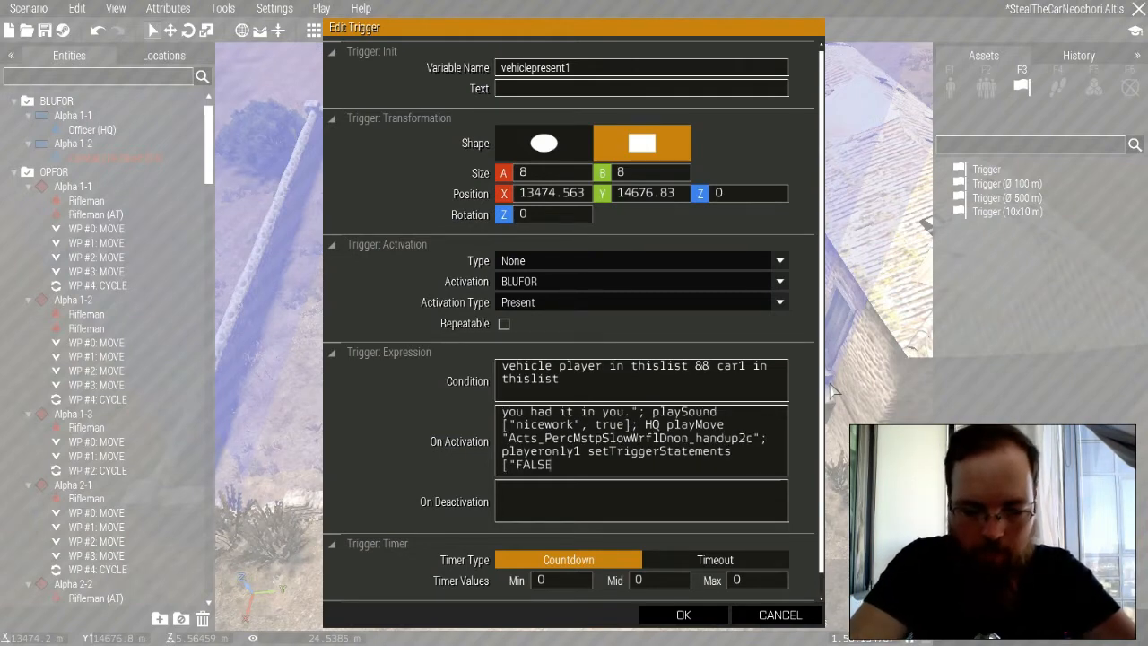
text(", "", ""];)
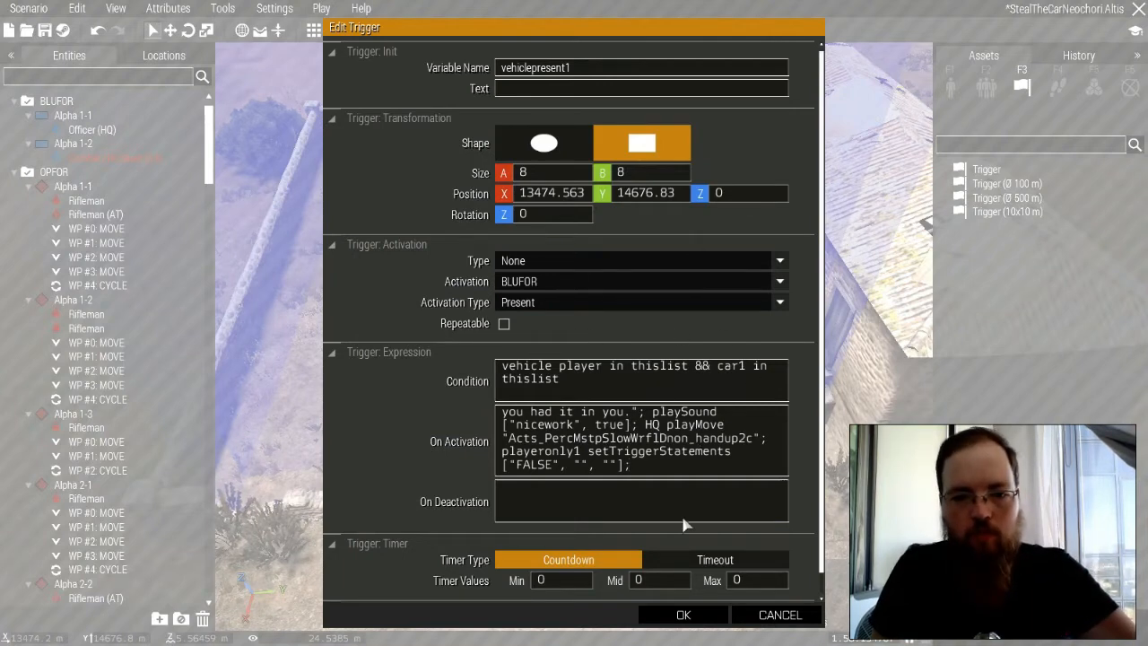
click(709, 616)
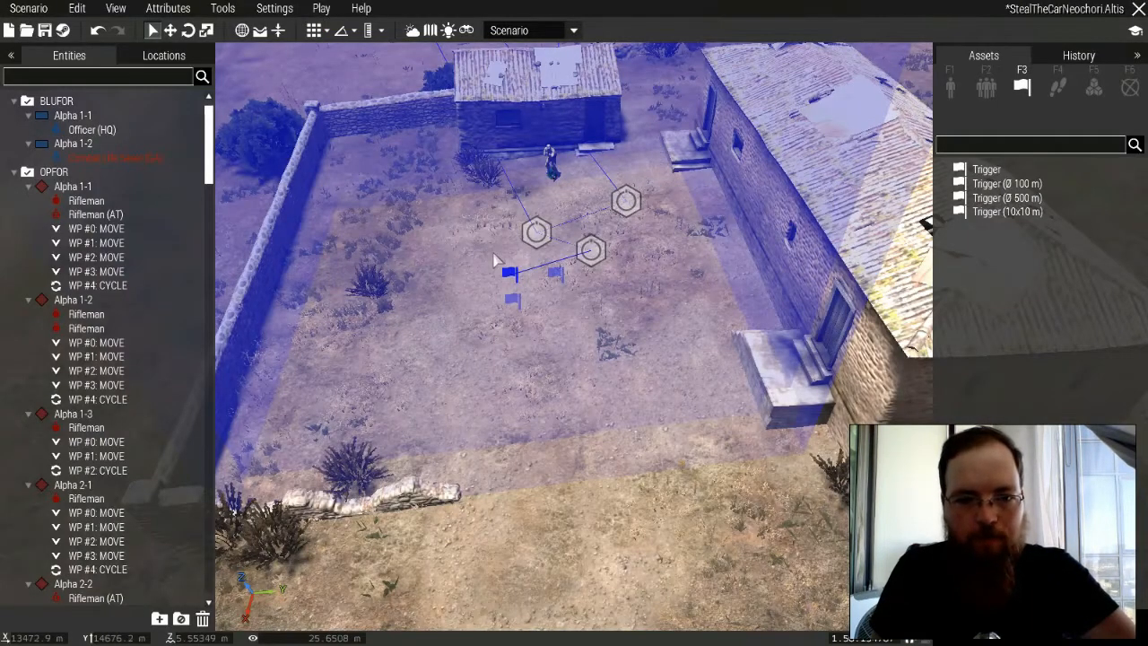
Paste a copy of the playeronly1 trigger beside the original in the courtyard and open the copy's variable name for editing.
double_click(513, 301)
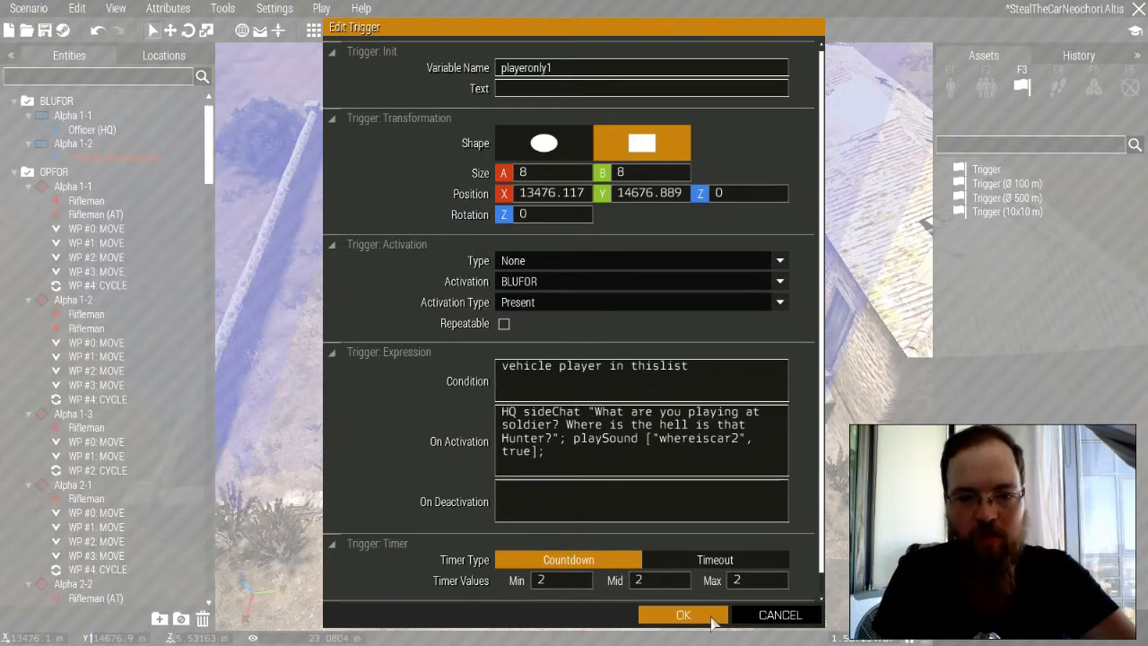
click(699, 617)
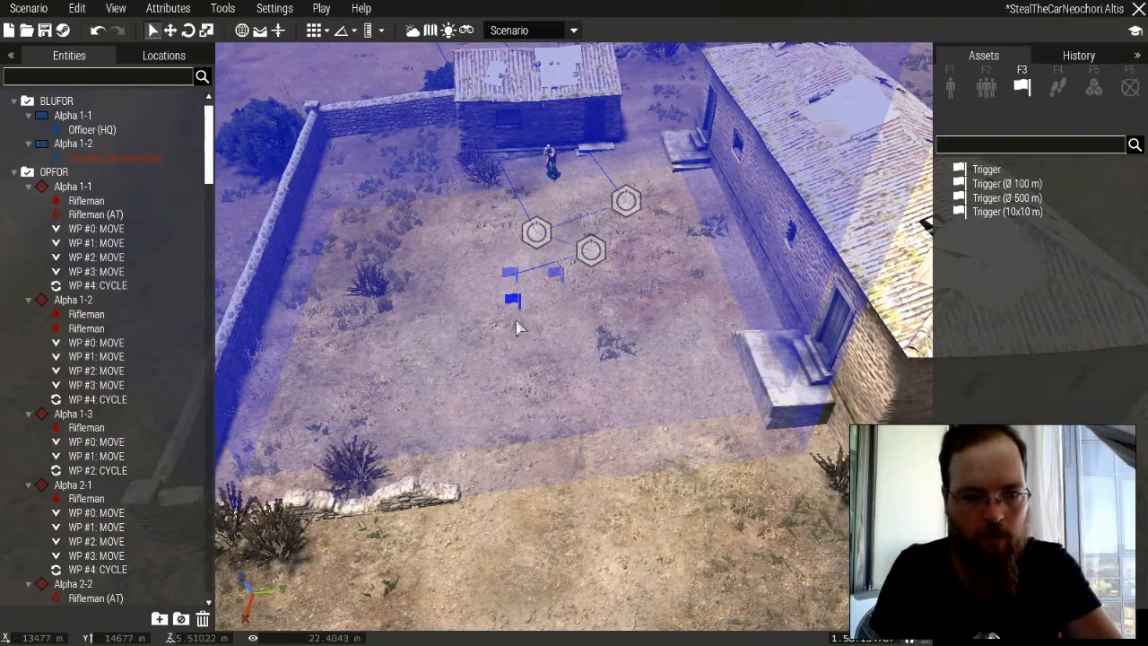
key(ctrl+v)
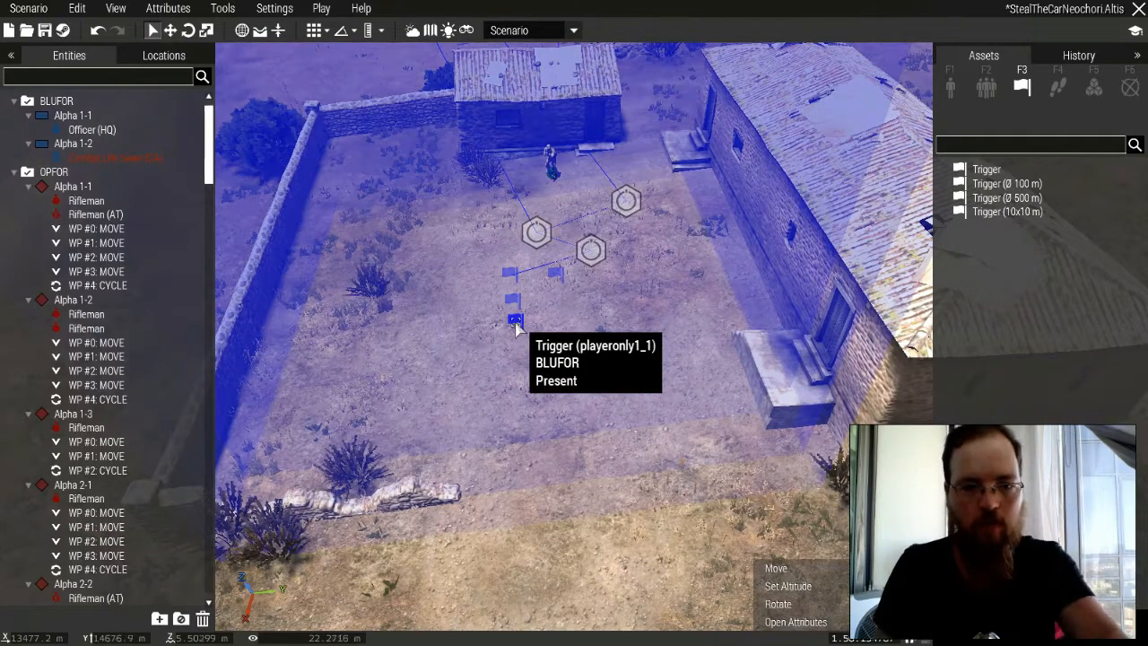
double_click(516, 327)
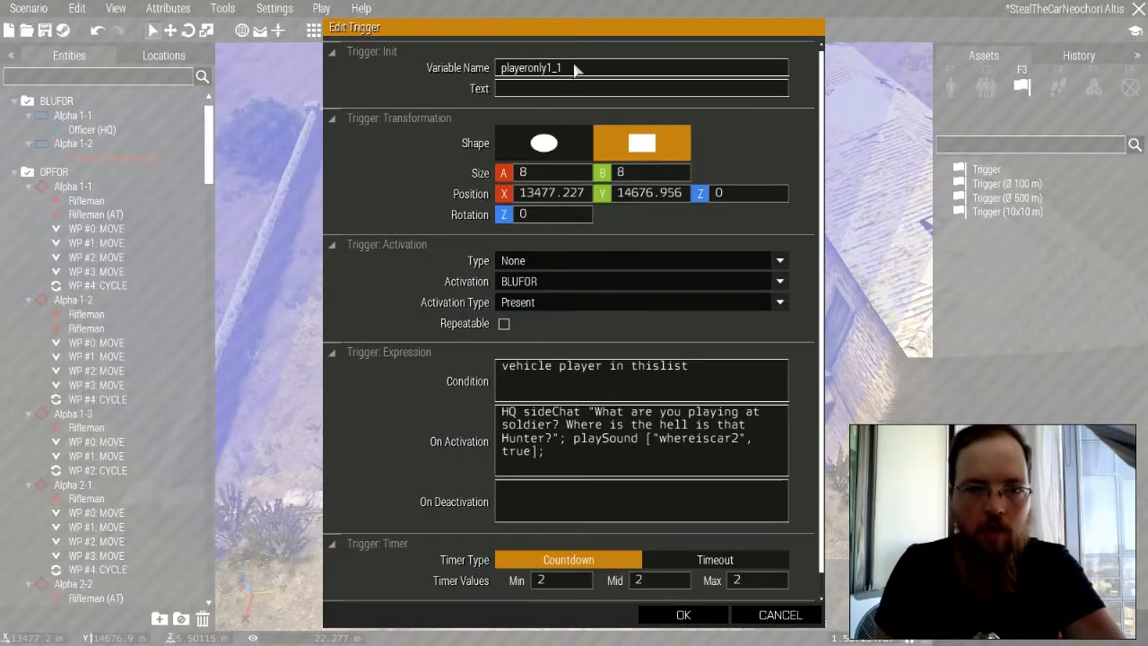
drag(576, 70, 441, 51)
text(cardestroye)
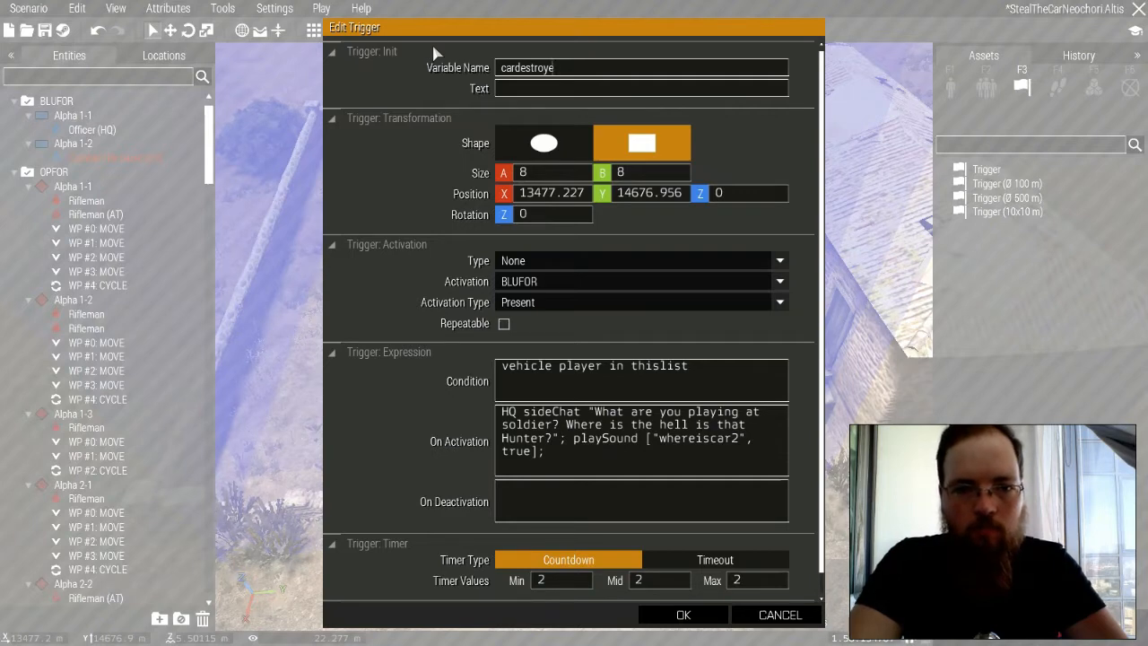
key(BackSpace)
key(BackSpace)
key(BackSpace)
key(BackSpace)
key(BackSpace)
key(BackSpace)
key(BackSpace)
key(BackSpace)
key(BackSpace)
key(BackSpace)
key(BackSpace)
Name the copied trigger returnwithoutcar1 and save its attributes.
text(returnw)
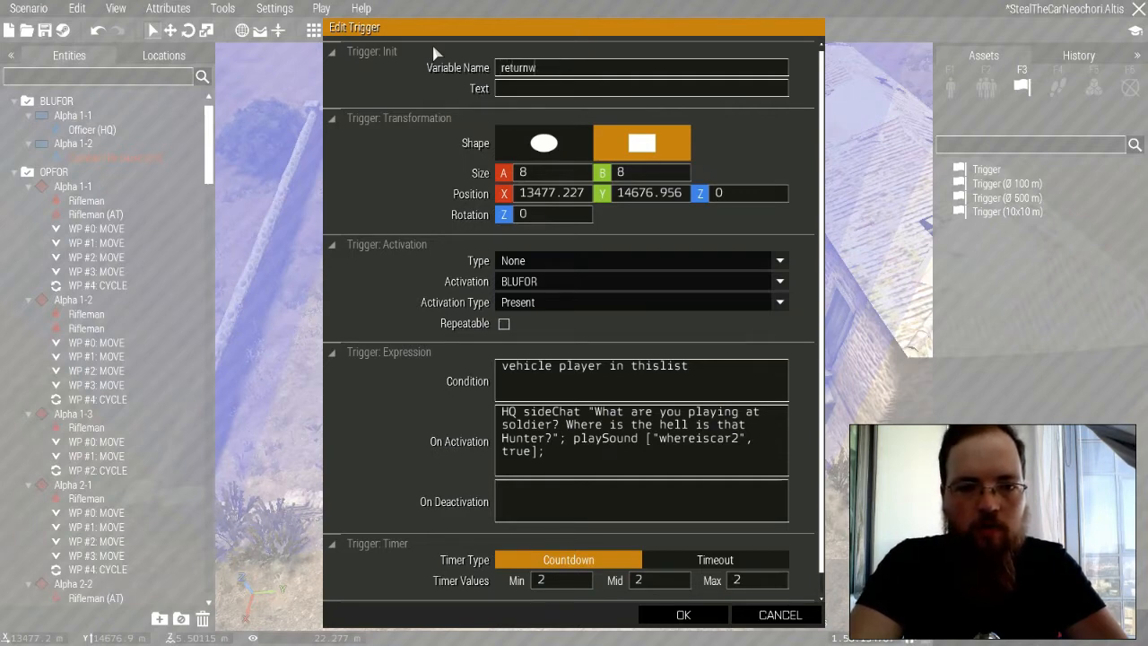
text(ithoutcar1)
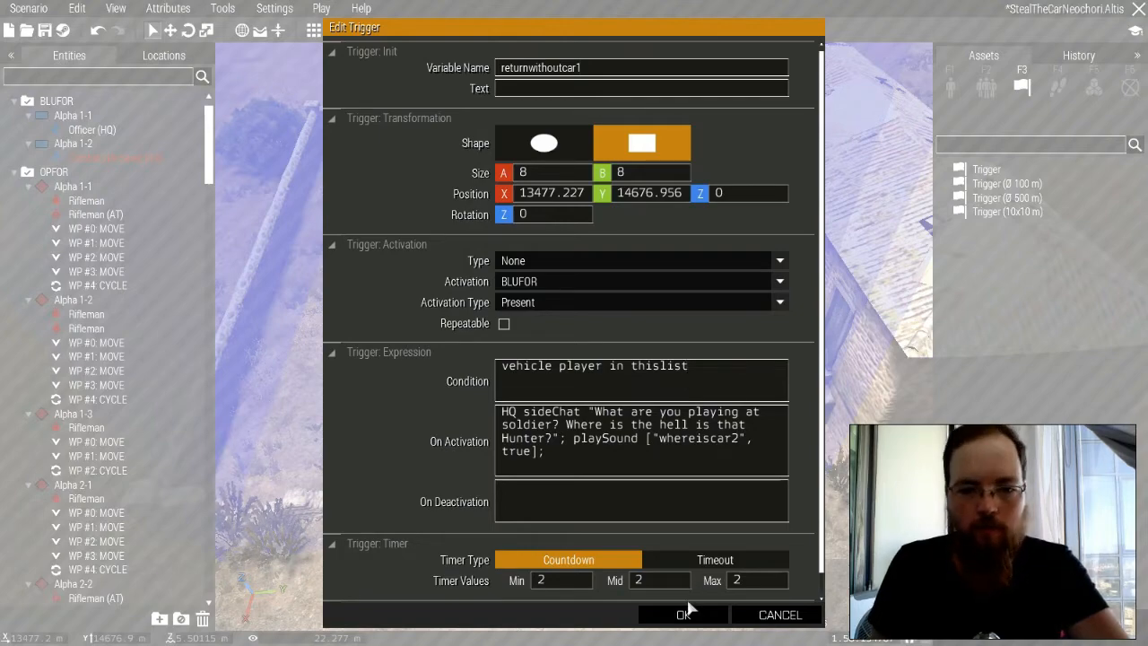
mouse_move(450, 399)
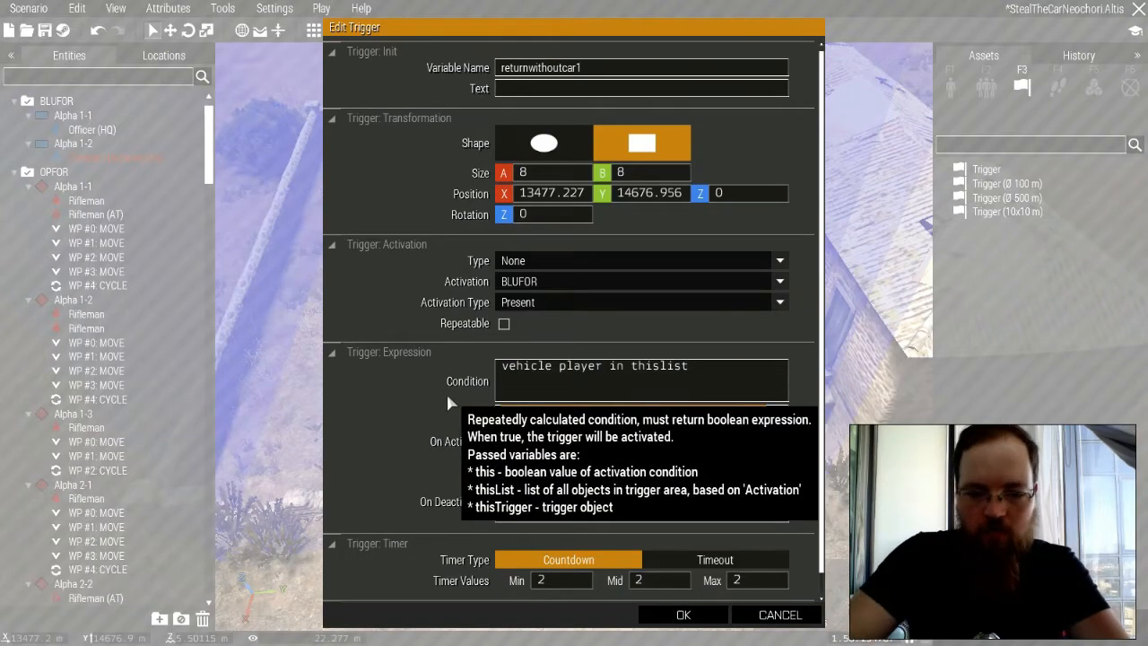
click(681, 615)
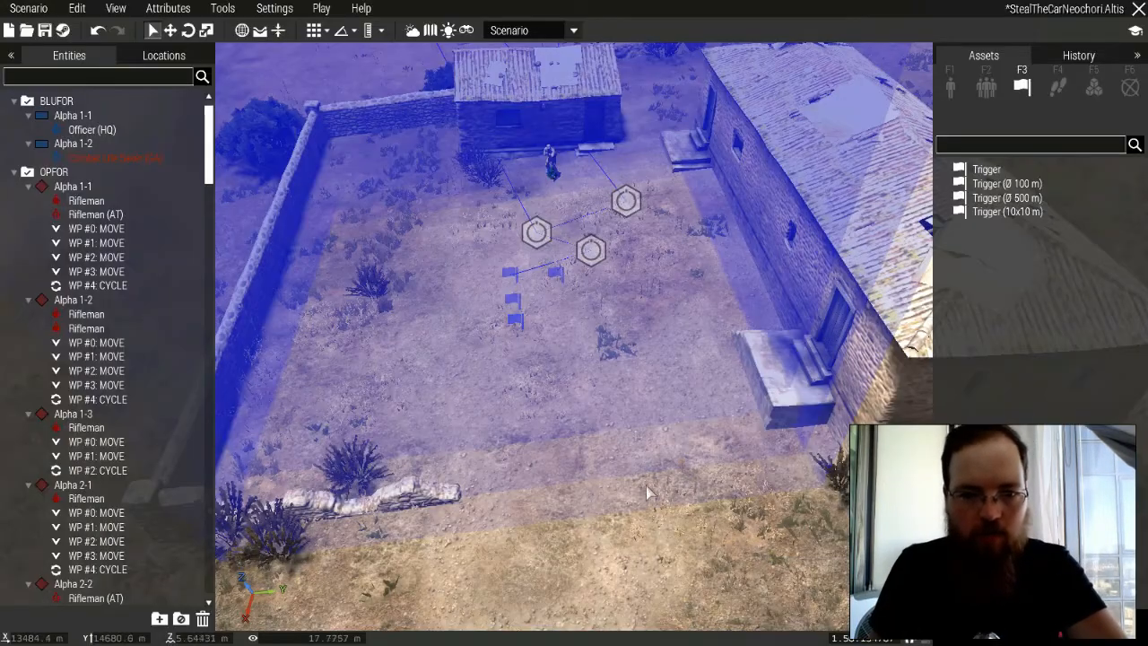
Review the variable name, condition and activation code of the vehicle-destroyed trigger near the long metal-roofed building.
key(w)
right_drag(651, 494, 619, 417)
key(w)
key(w)
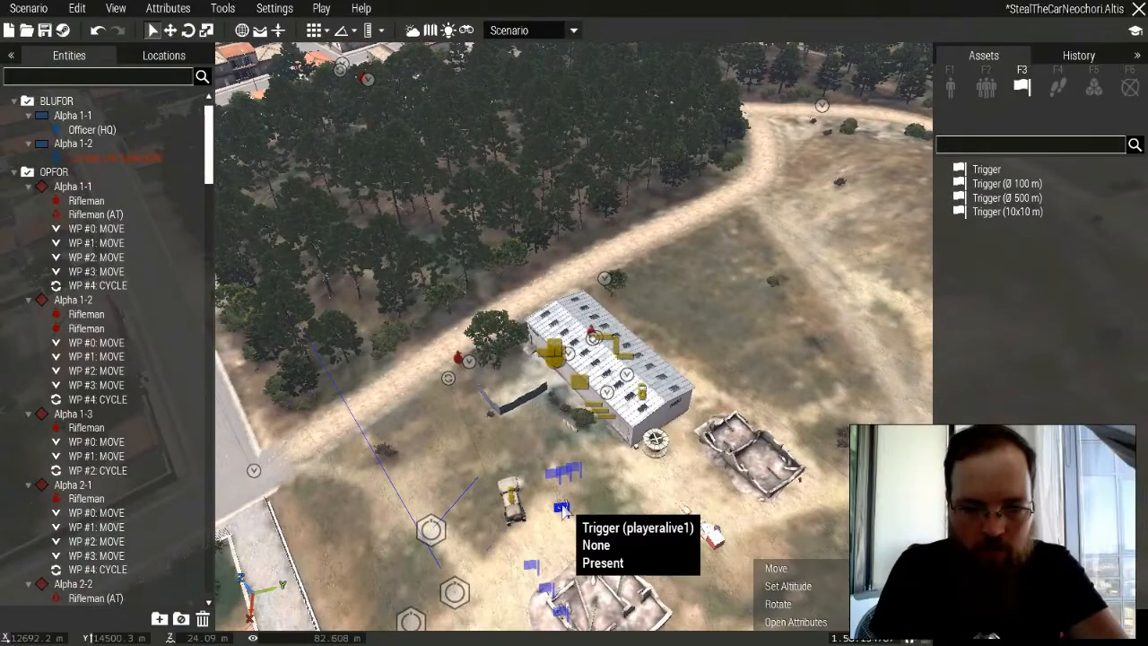
double_click(551, 482)
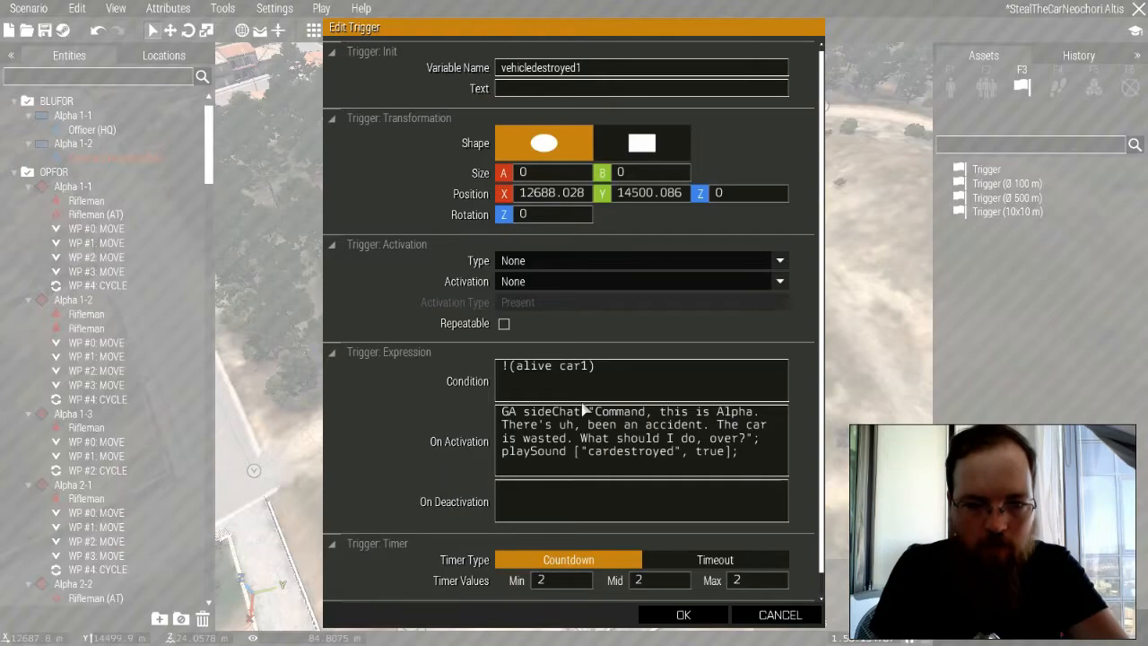
click(687, 616)
Clear the returnwithoutcar1 trigger's activation code, append && triggerActivated cardestroyed1 to its condition, and save its attributes.
key(s)
right_drag(614, 399, 706, 356)
key(d)
key(w)
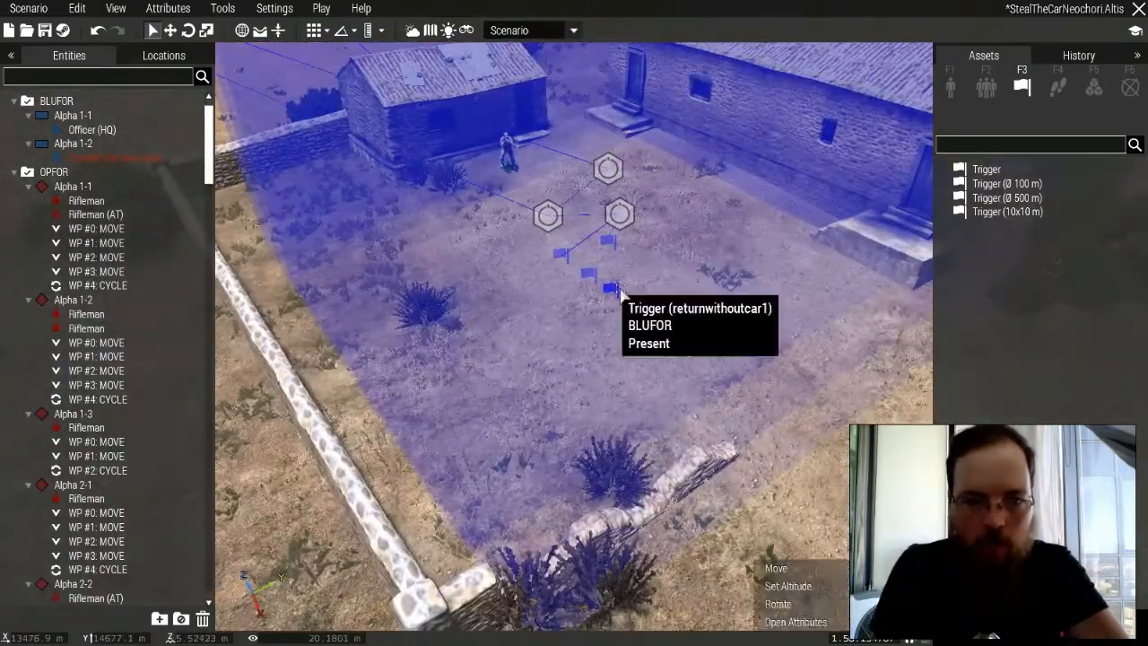
double_click(616, 297)
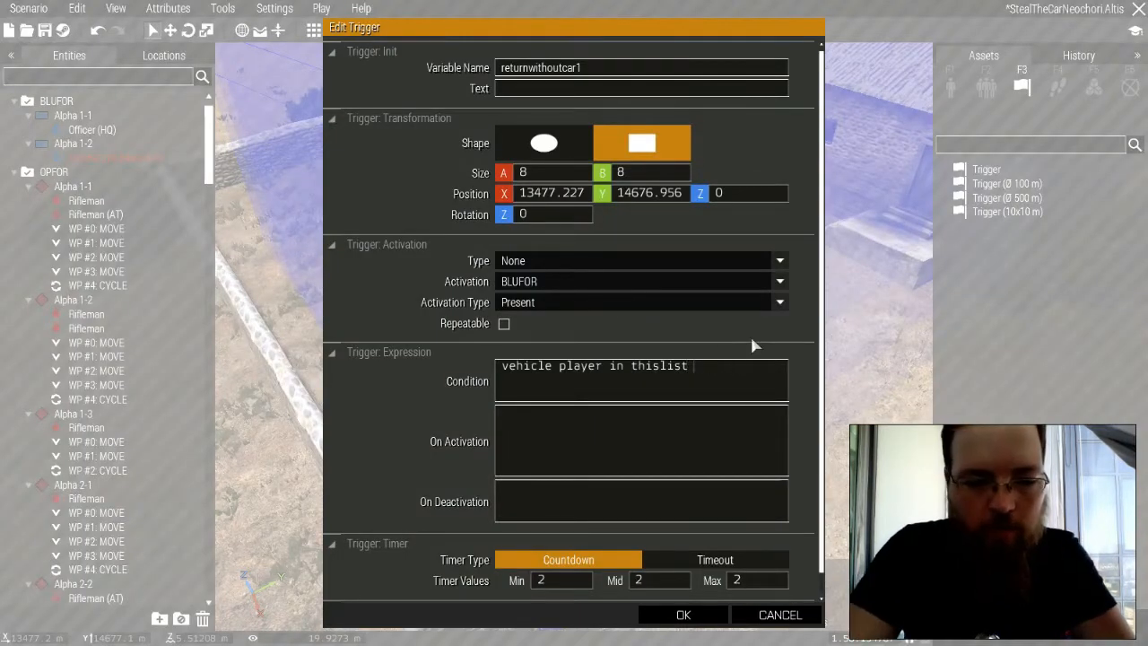
text(&& triggerAc)
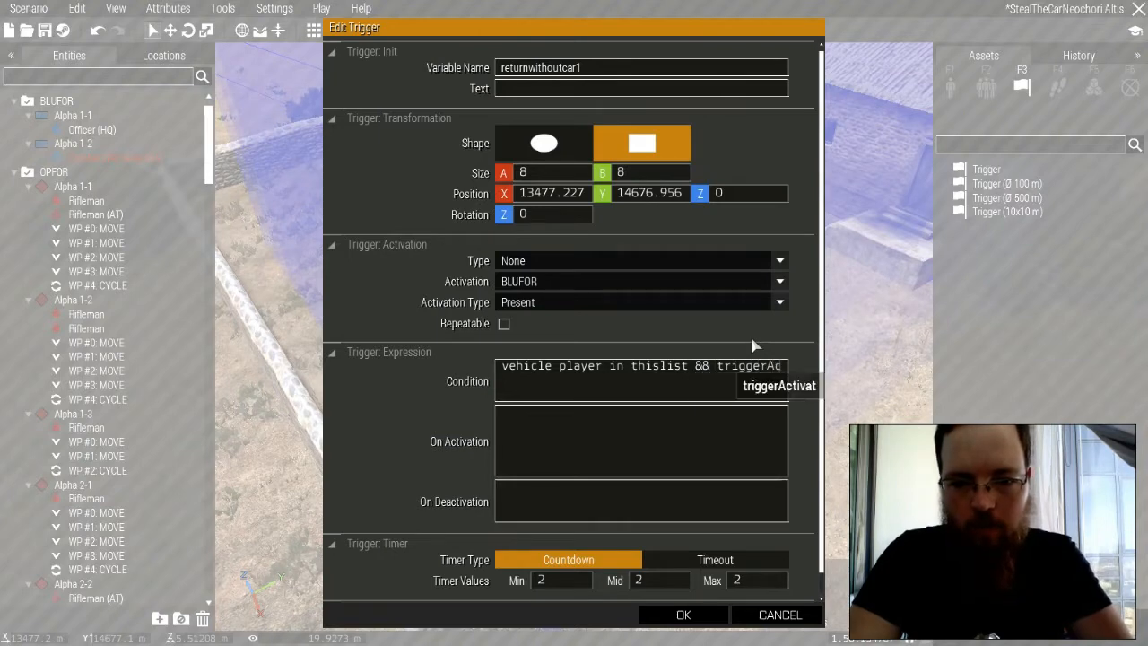
text(tivated cardestroyed1)
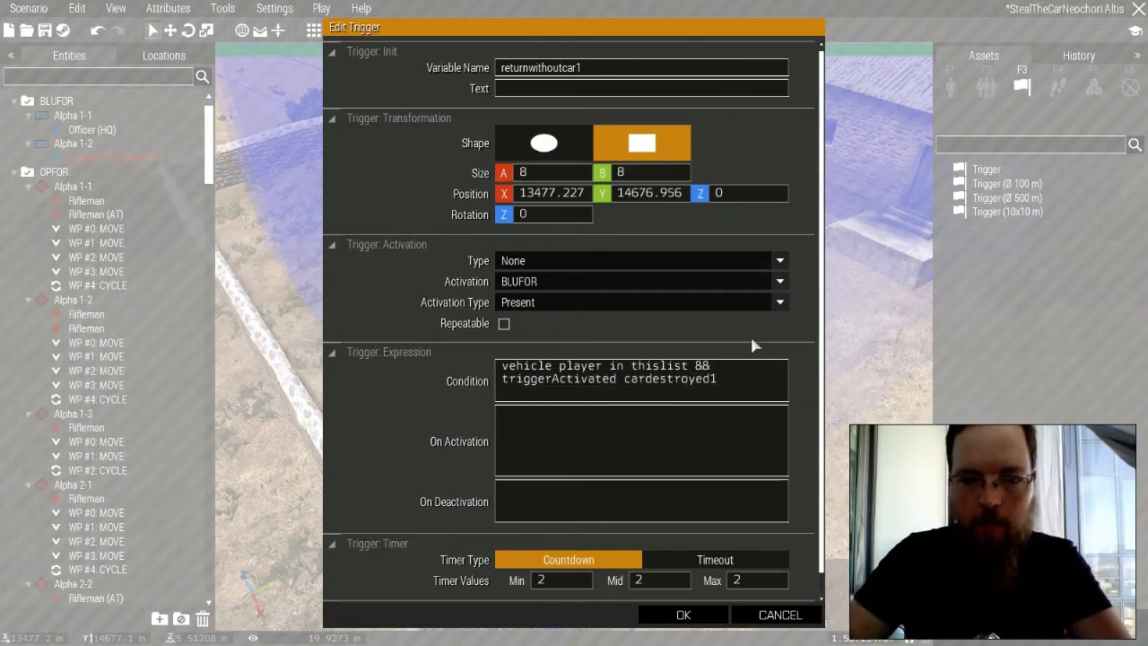
click(685, 614)
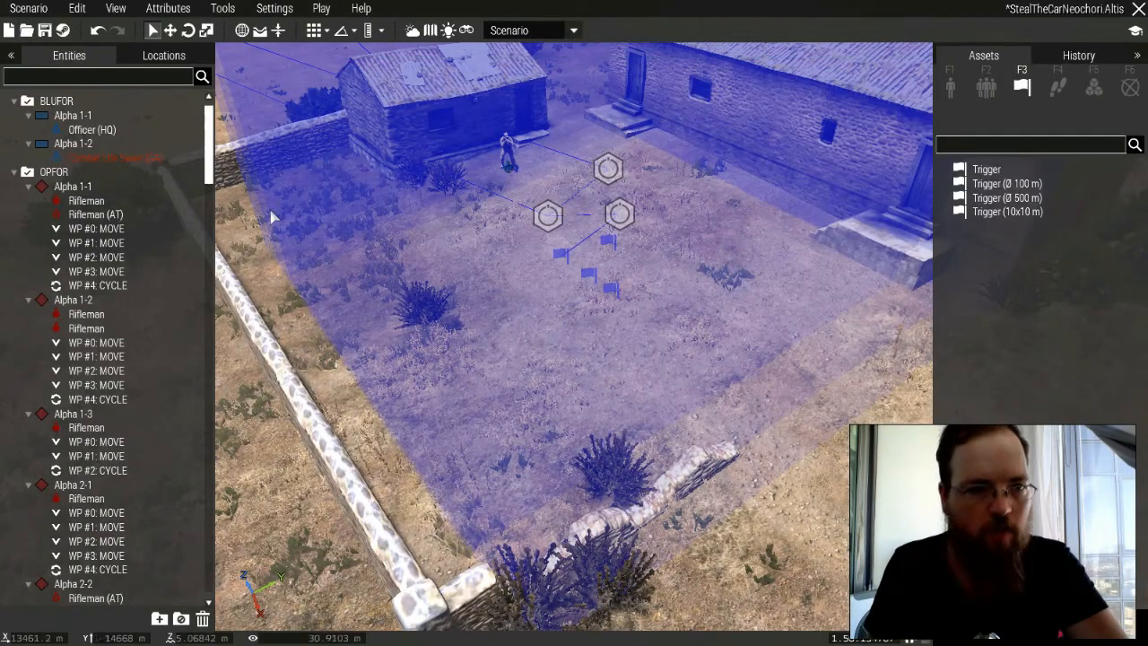
Collapse the BLUFOR, OPFOR and Empty groups in the entity list and look up the first vehicle-destroyed trigger's exact name.
click(14, 101)
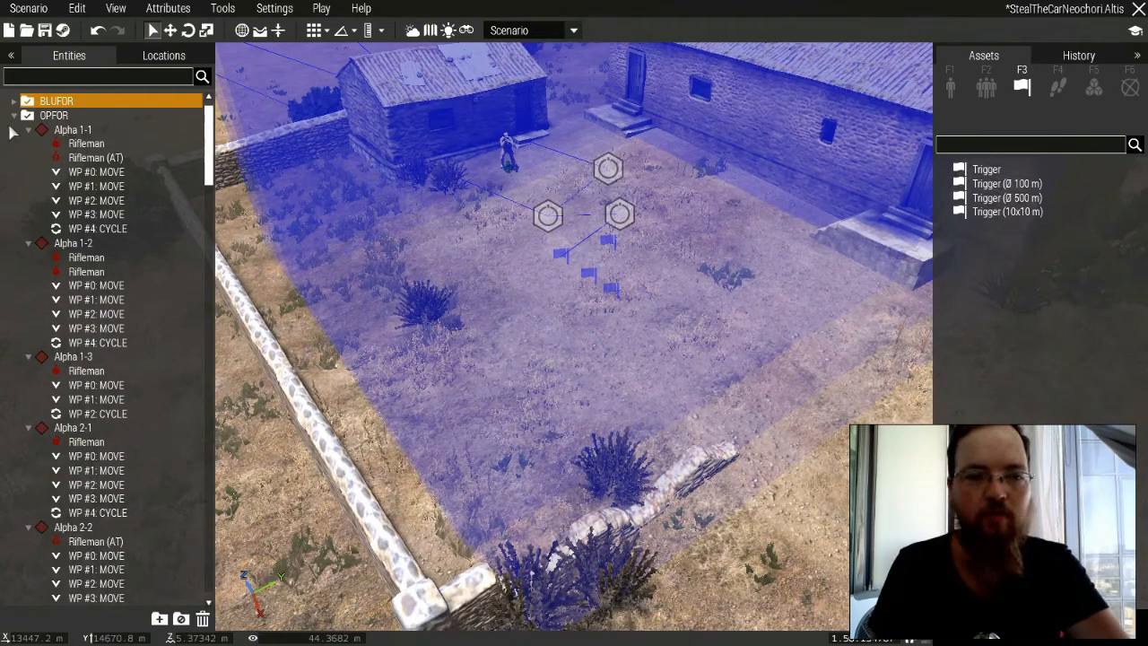
click(14, 101)
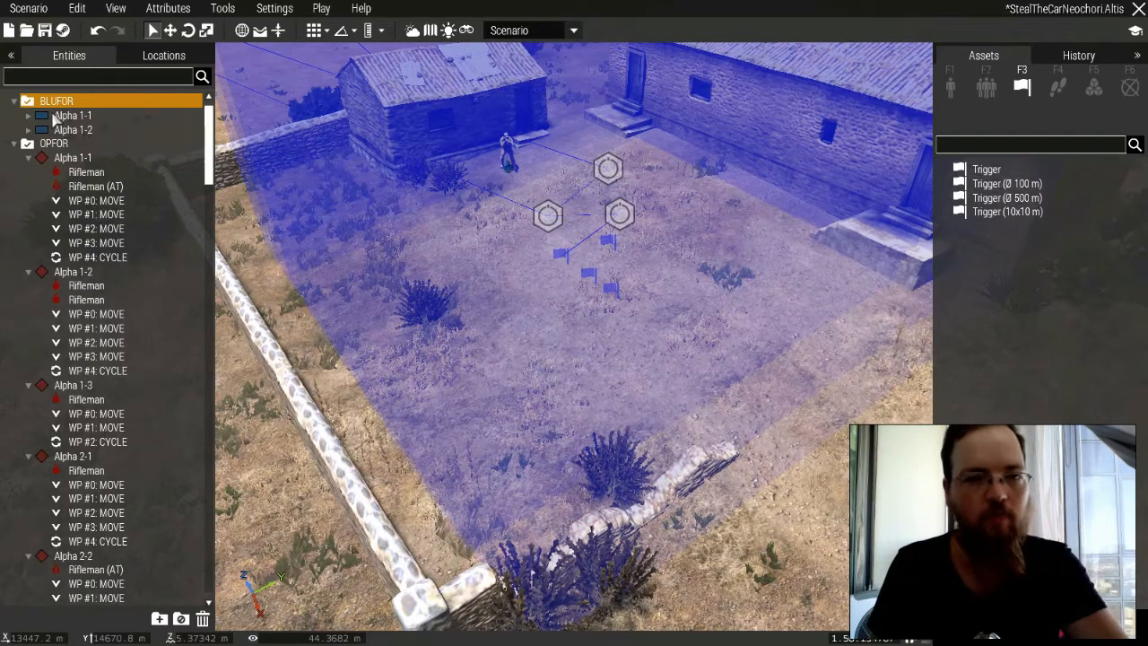
click(15, 102)
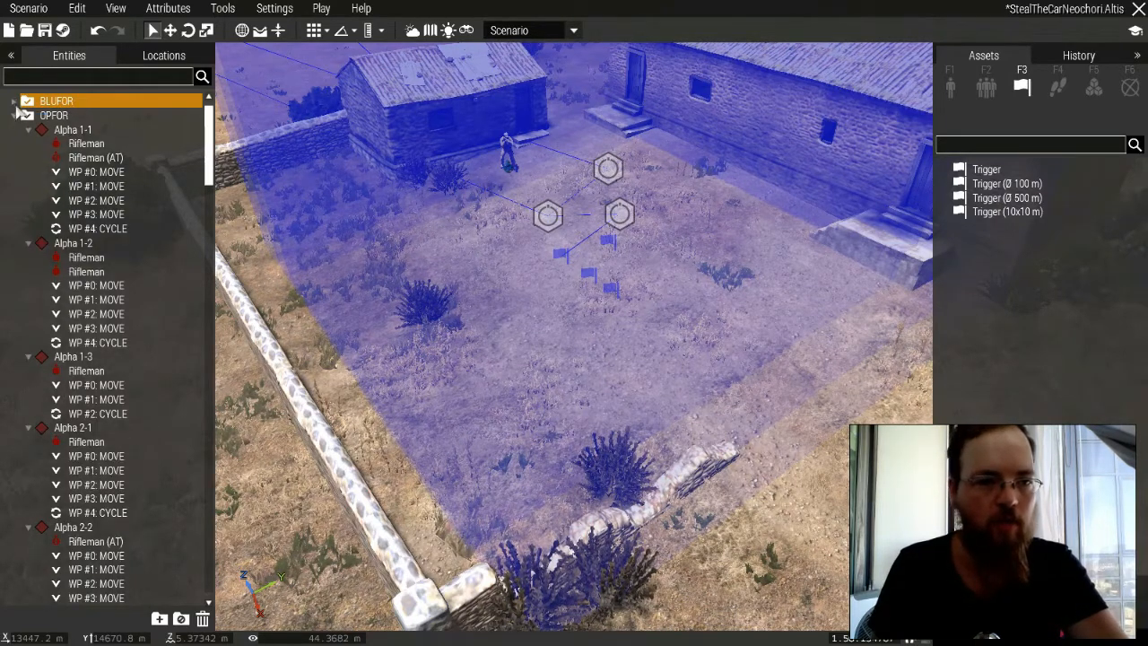
scroll(29, 121, down, 2)
scroll(27, 125, up, 2)
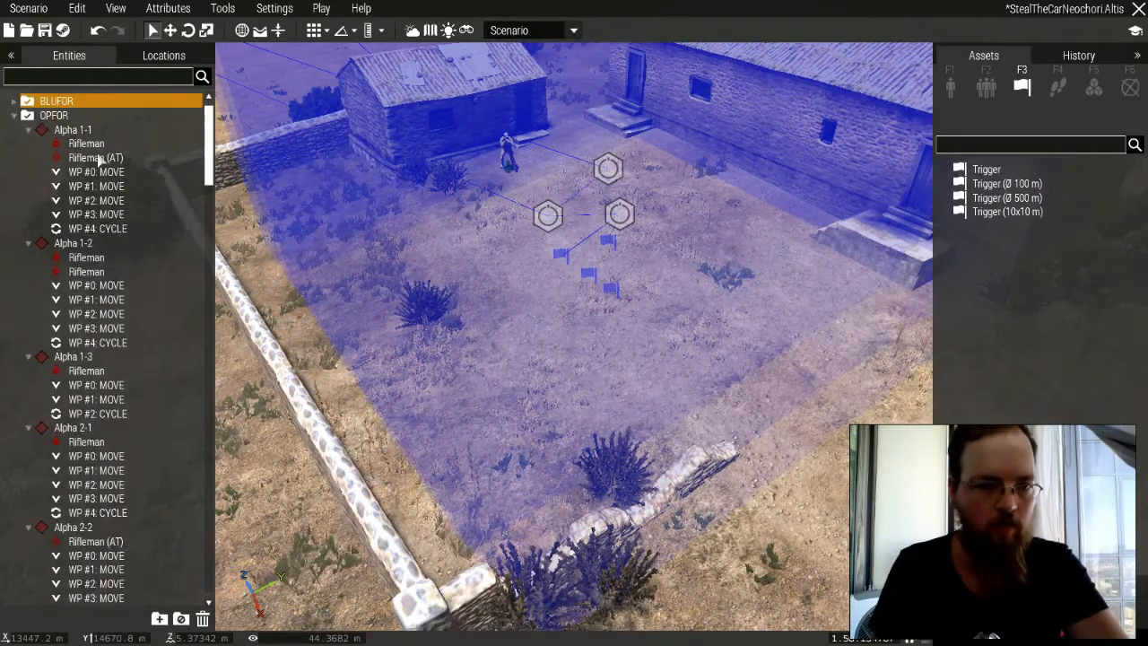
click(14, 116)
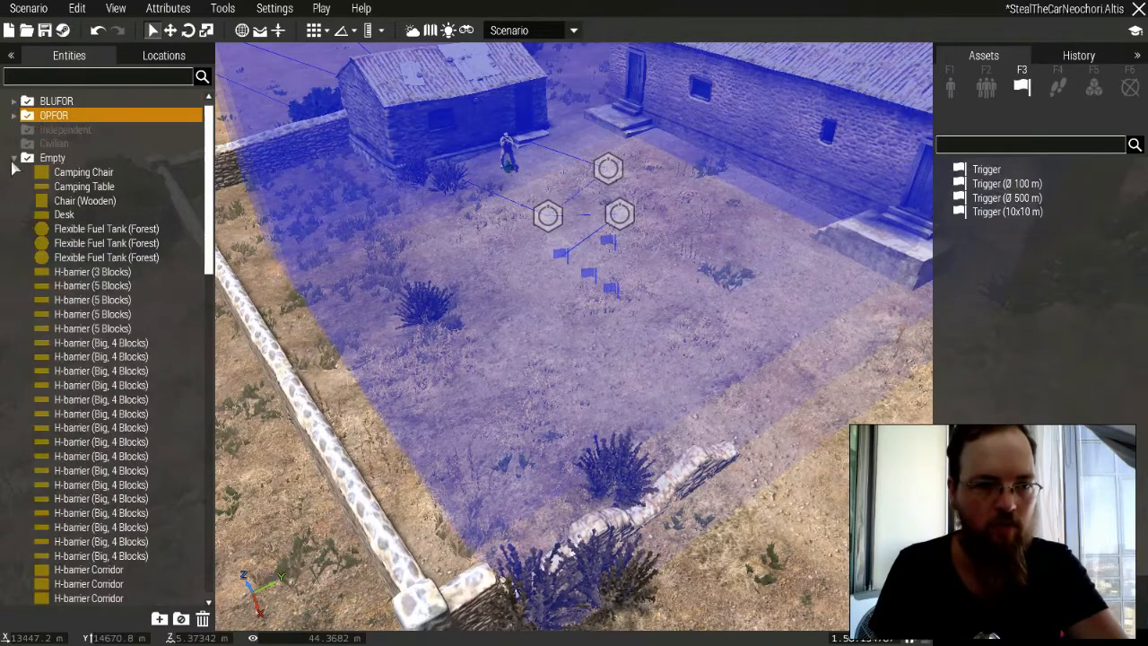
scroll(97, 186, down, 8)
scroll(101, 186, up, 5)
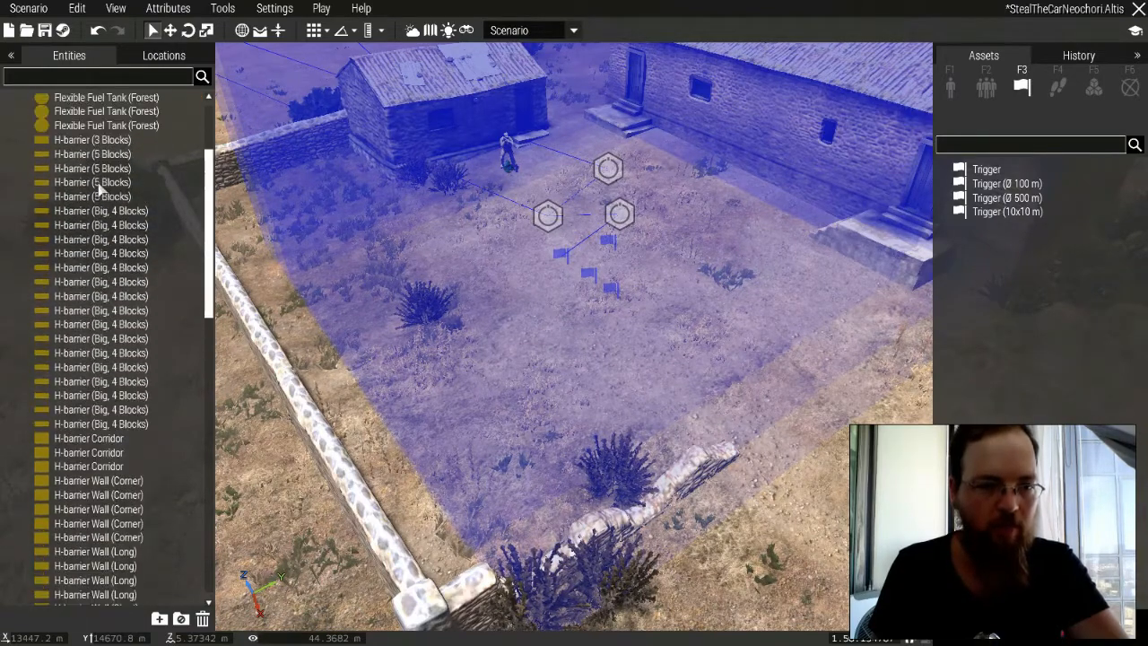
scroll(95, 183, up, 5)
click(14, 158)
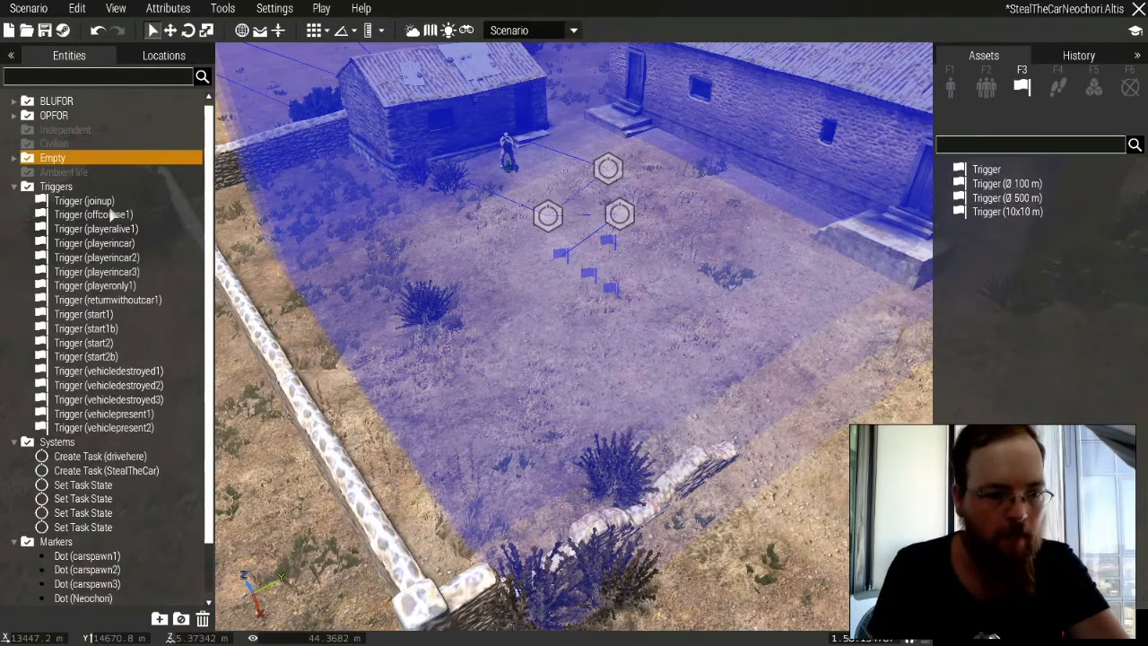
click(134, 373)
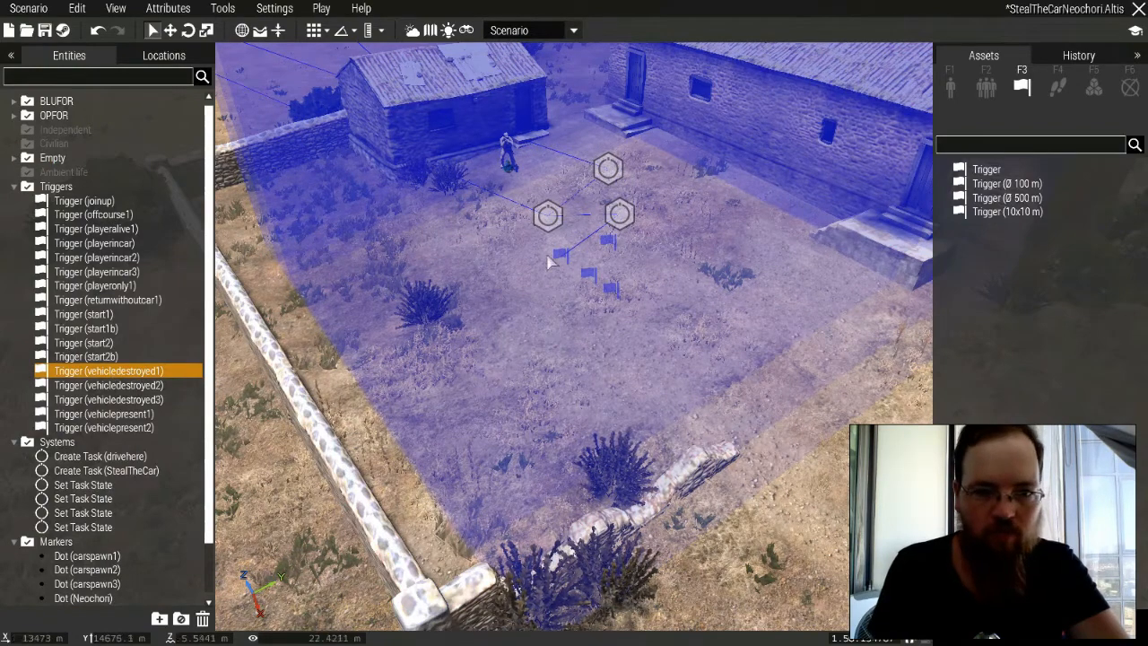
Change cardestroyed1 to vehicledestroyed1 in the returnwithoutcar1 trigger's condition and save its attributes.
double_click(610, 293)
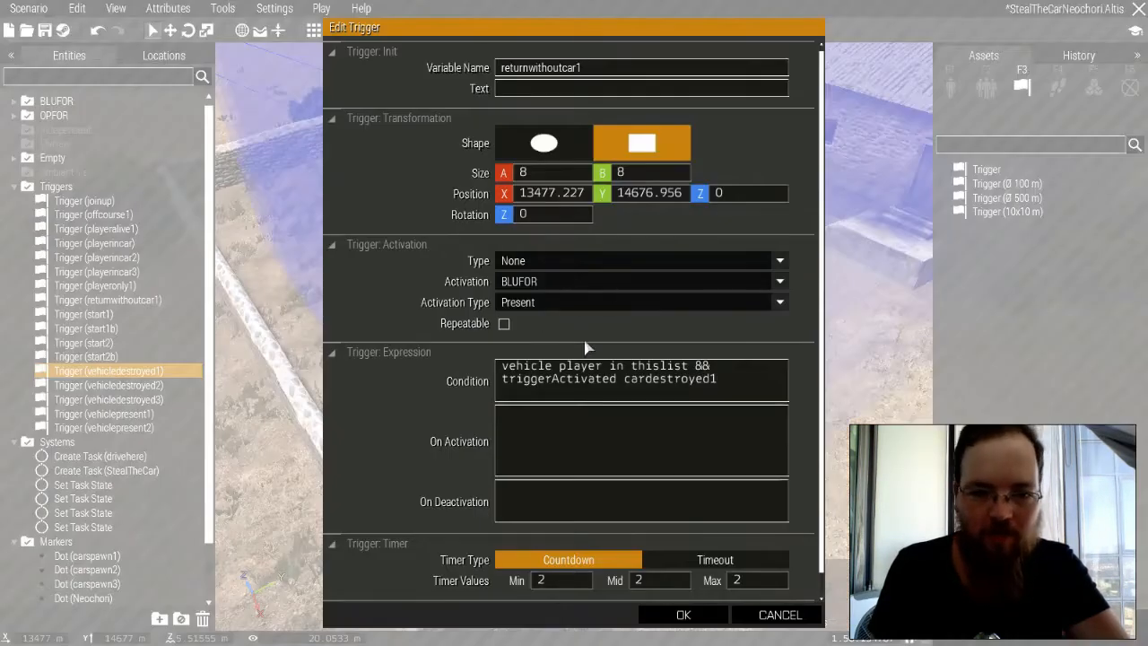
drag(636, 379, 624, 379)
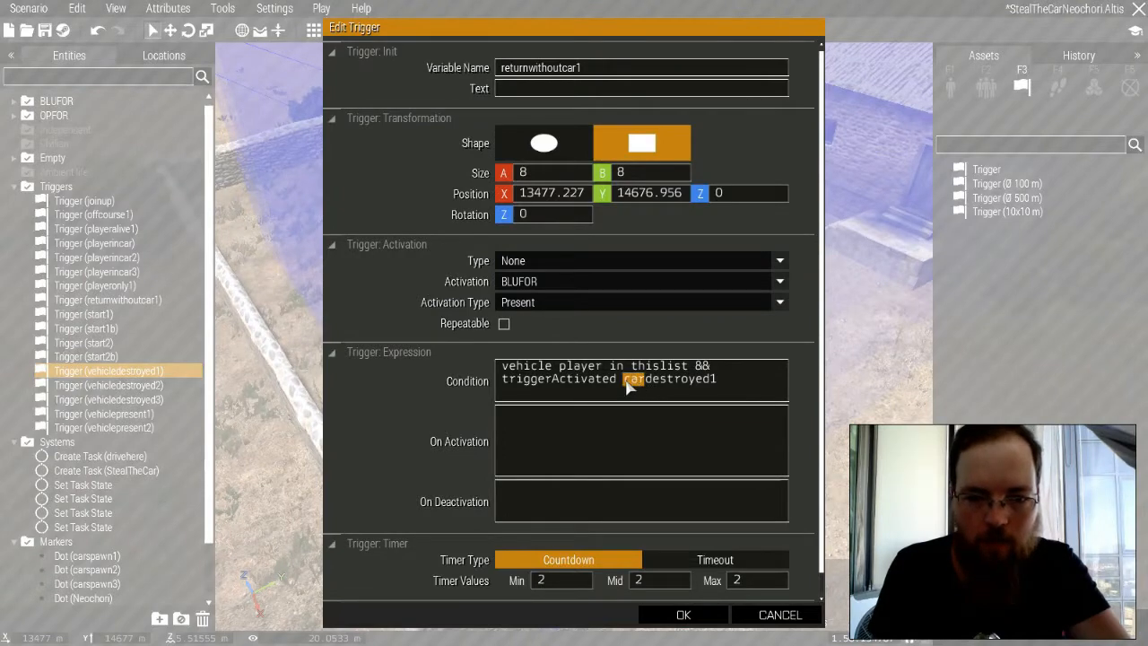
text(vehicle)
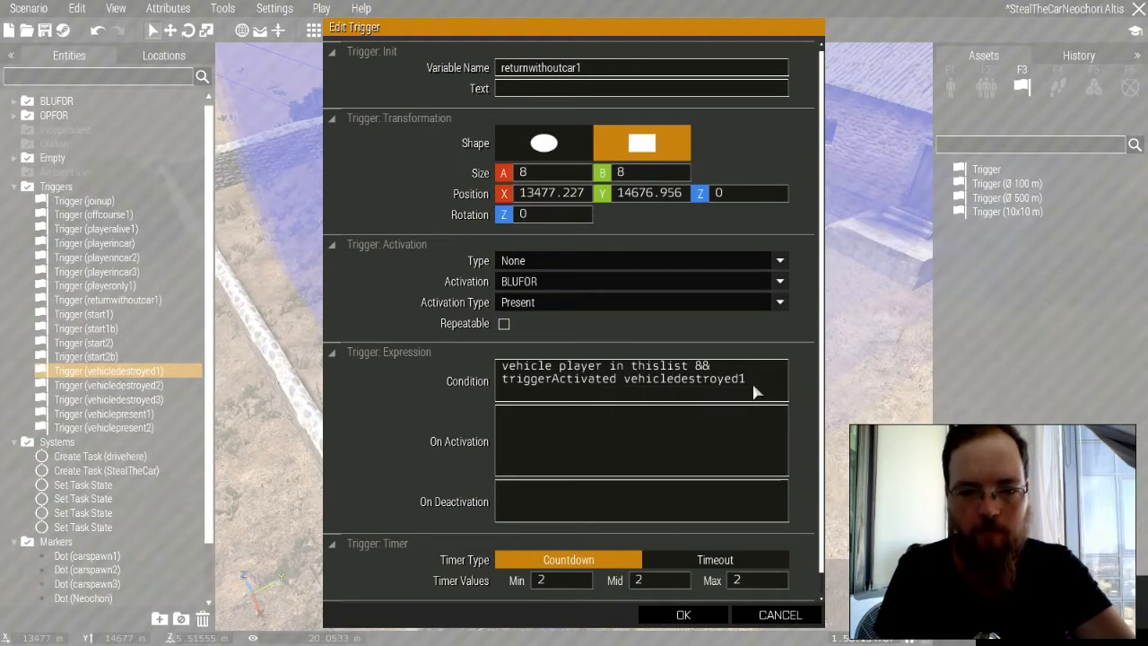
click(684, 615)
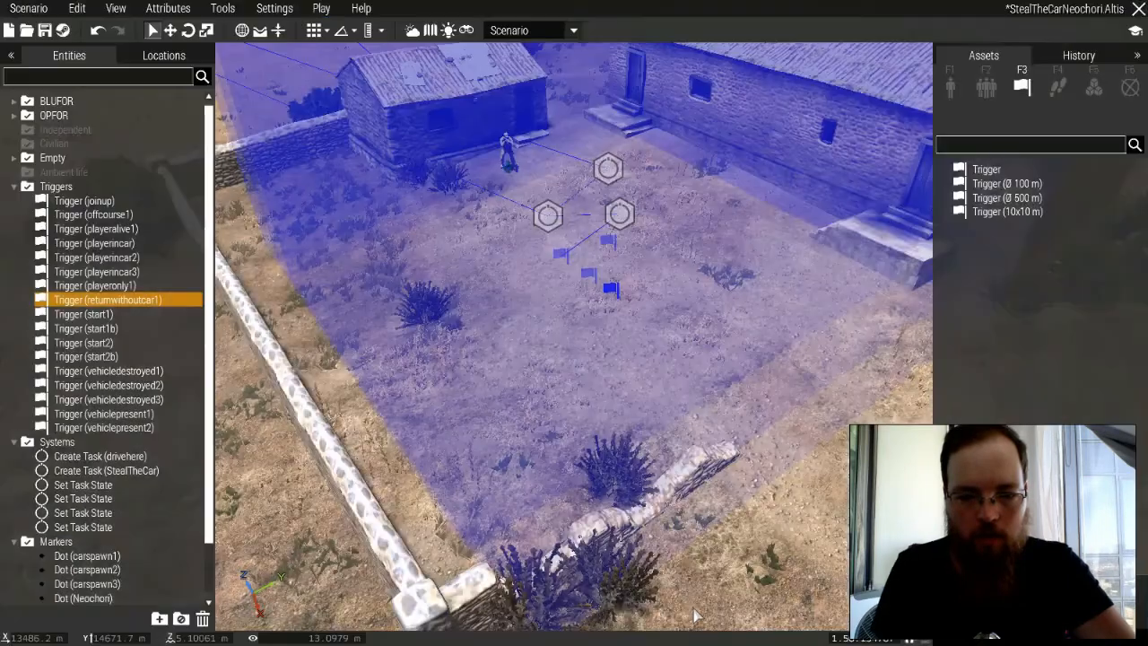
Enter HQ sideChat "Well at least you made it back in one piece."; as the returnwithoutcar1 trigger's activation code.
double_click(613, 288)
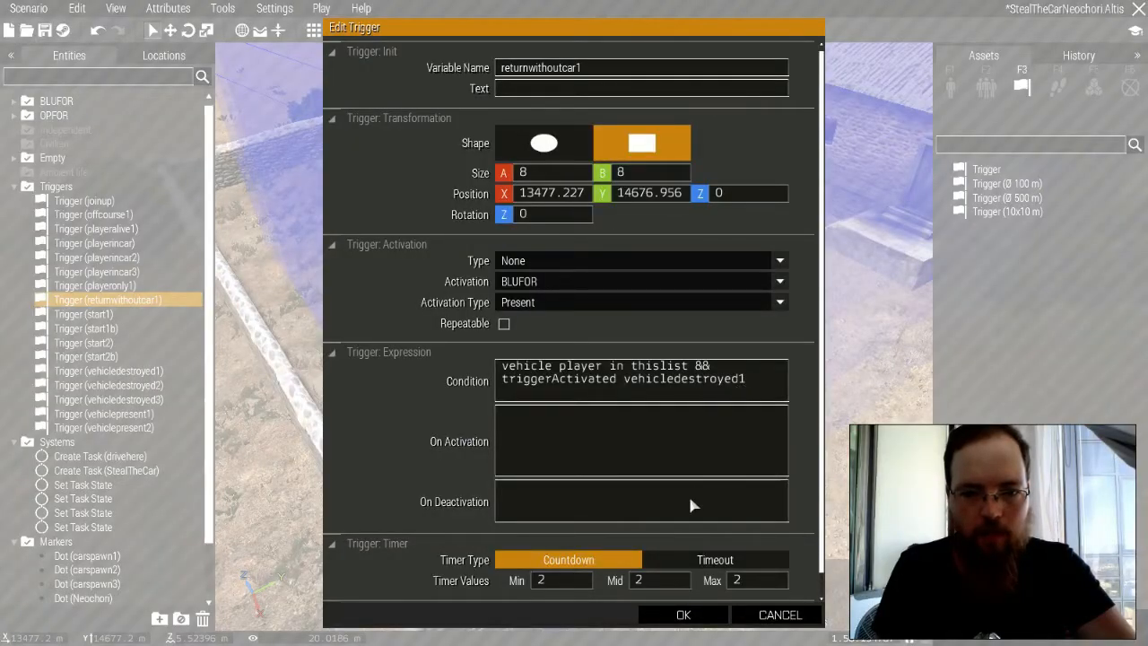
click(647, 449)
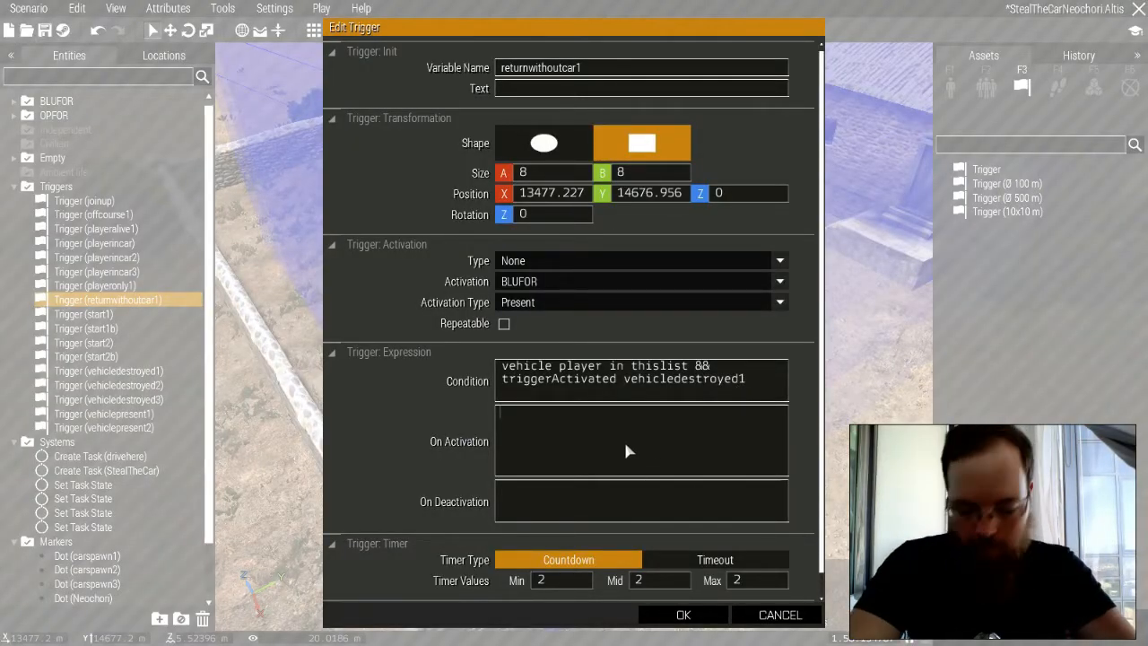
text(HQ s)
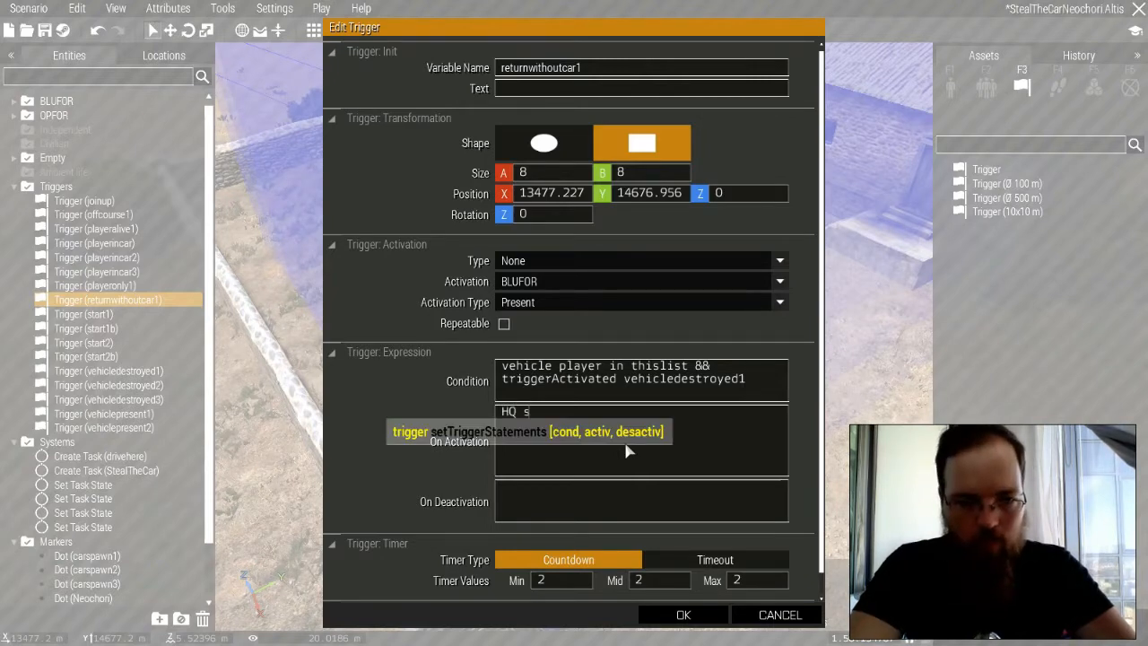
text(ideChat)
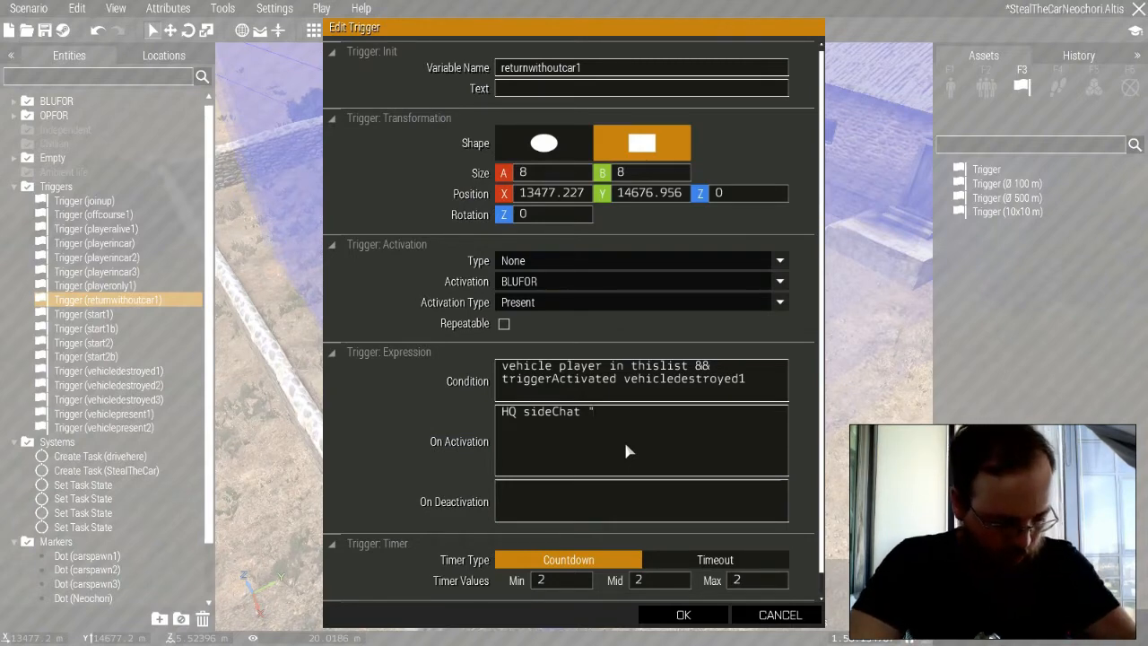
text("Well at least you made)
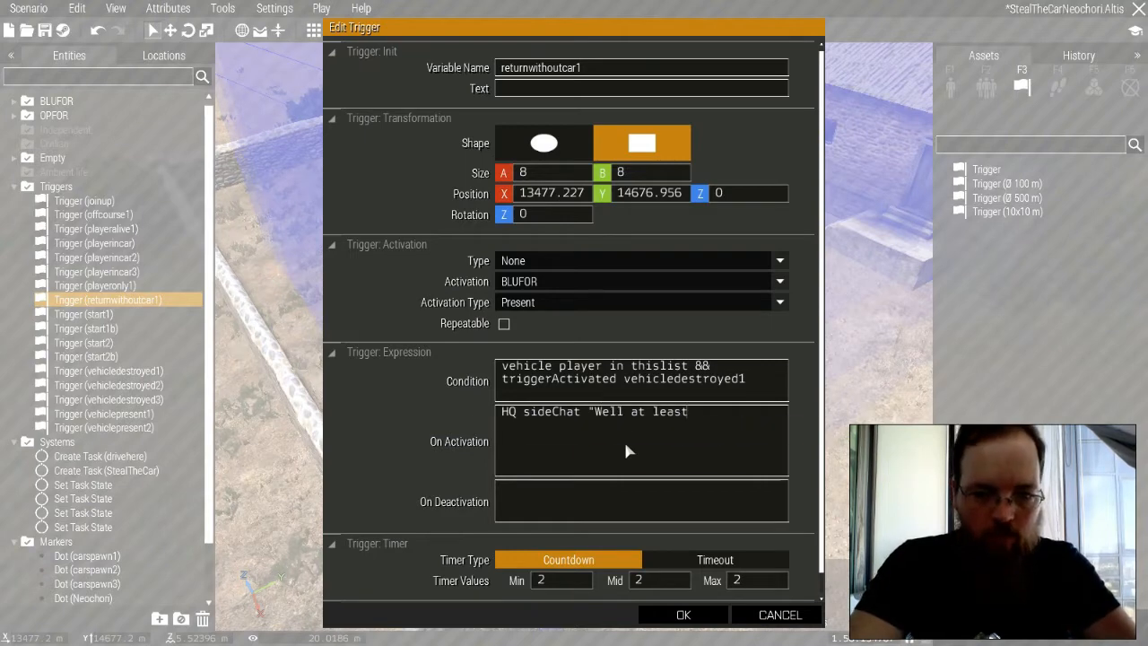
text(k in one piece.";)
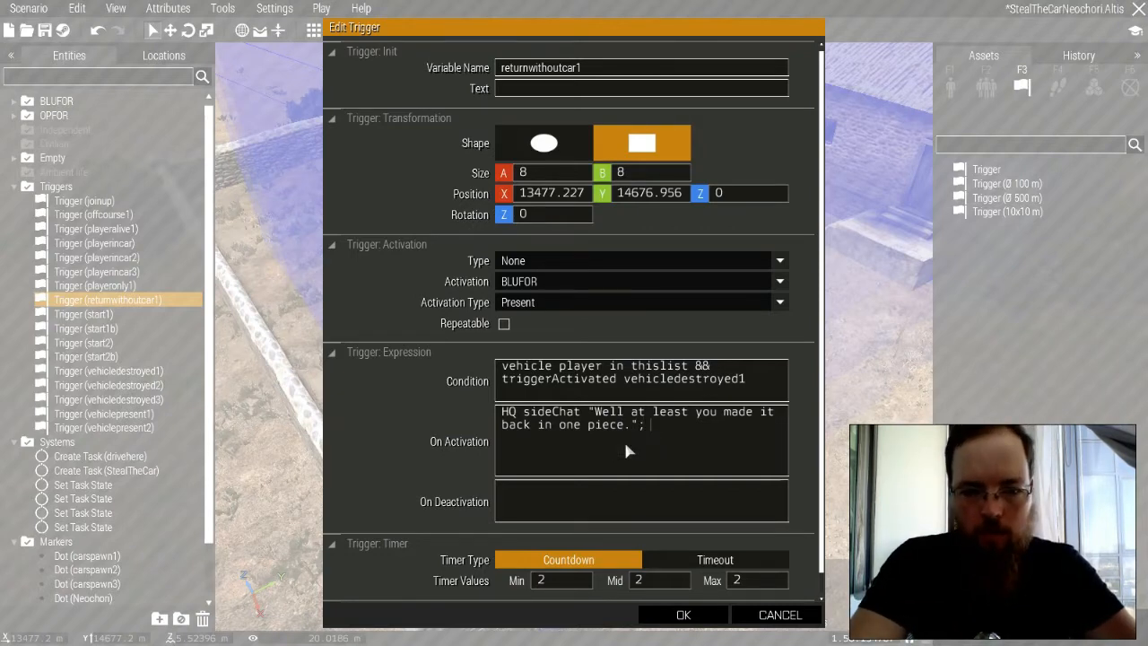
Append playSound ["whereiscar", true]; to the returnwithoutcar1 trigger's activation code and save its attributes.
text( playSo)
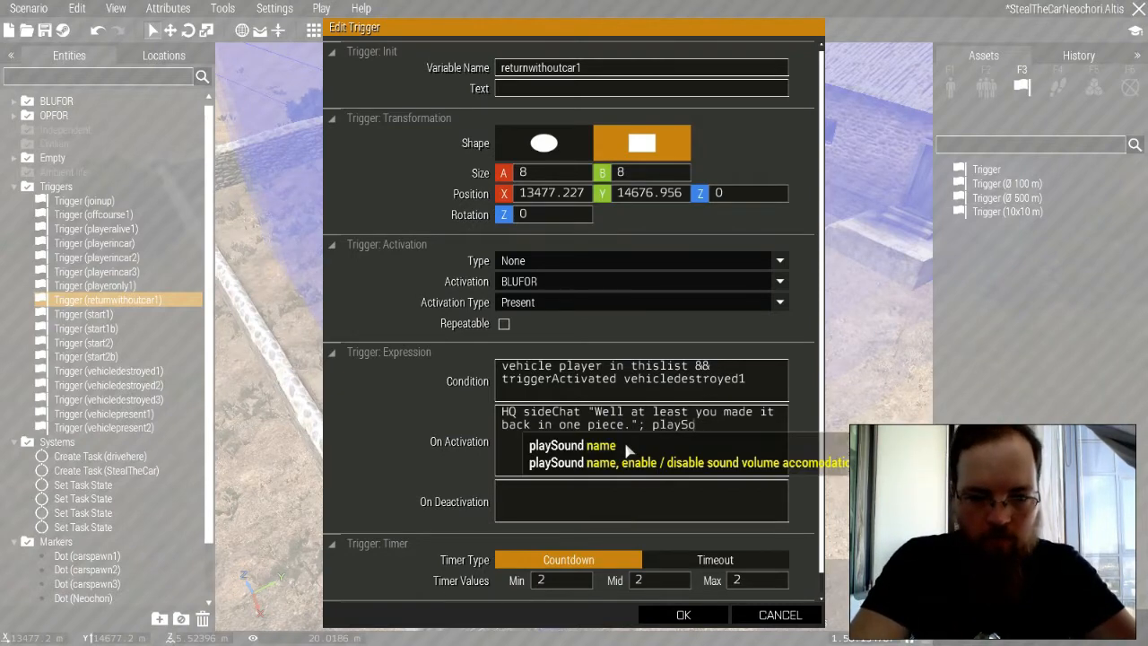
text(und [P)
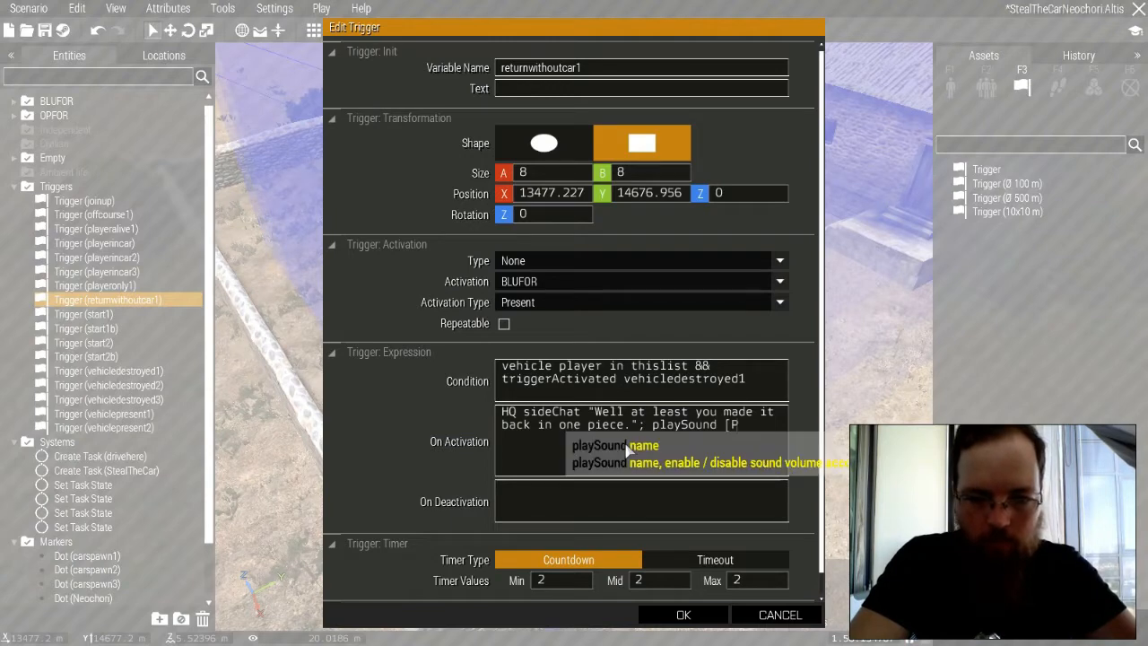
key(BackSpace)
text(")
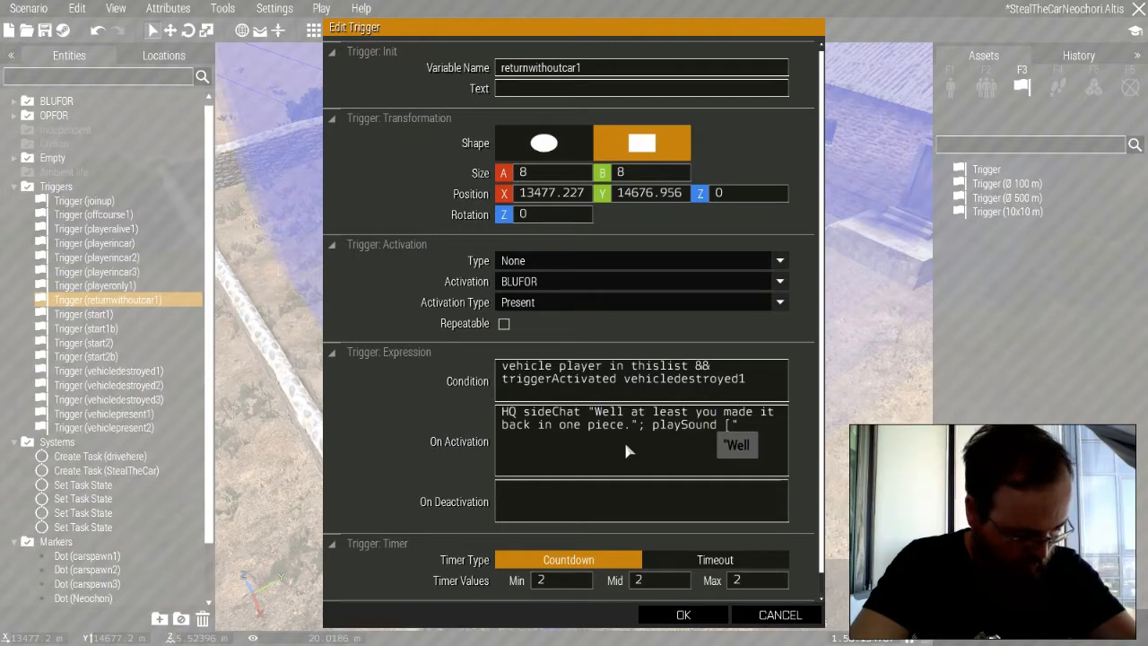
text(whereiscar)
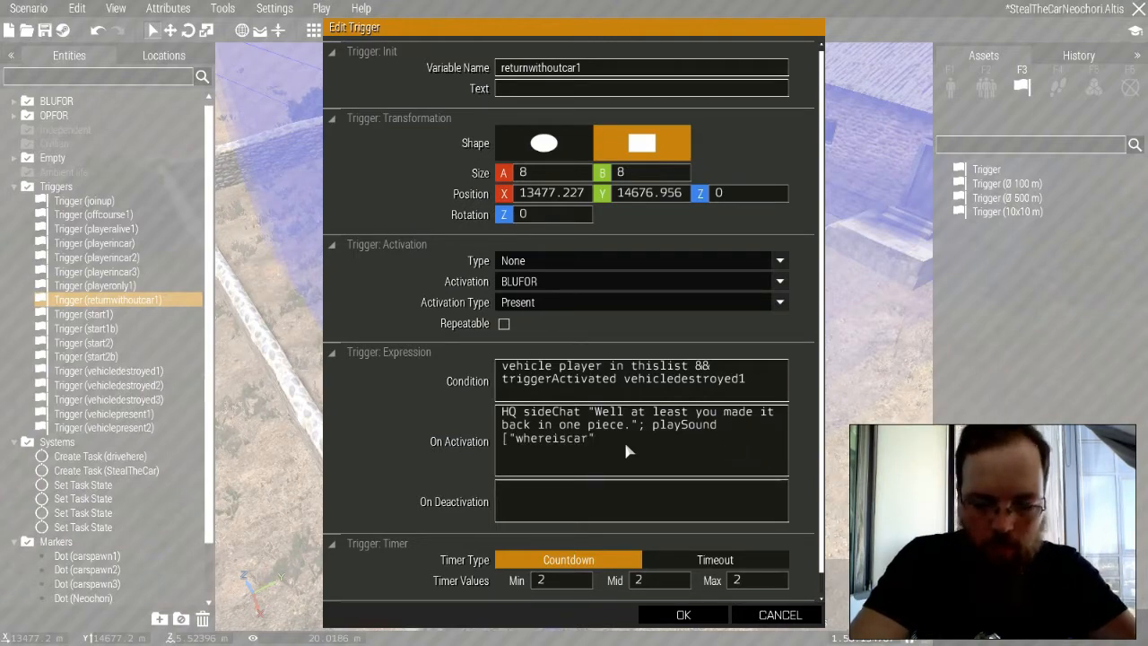
text(", true)
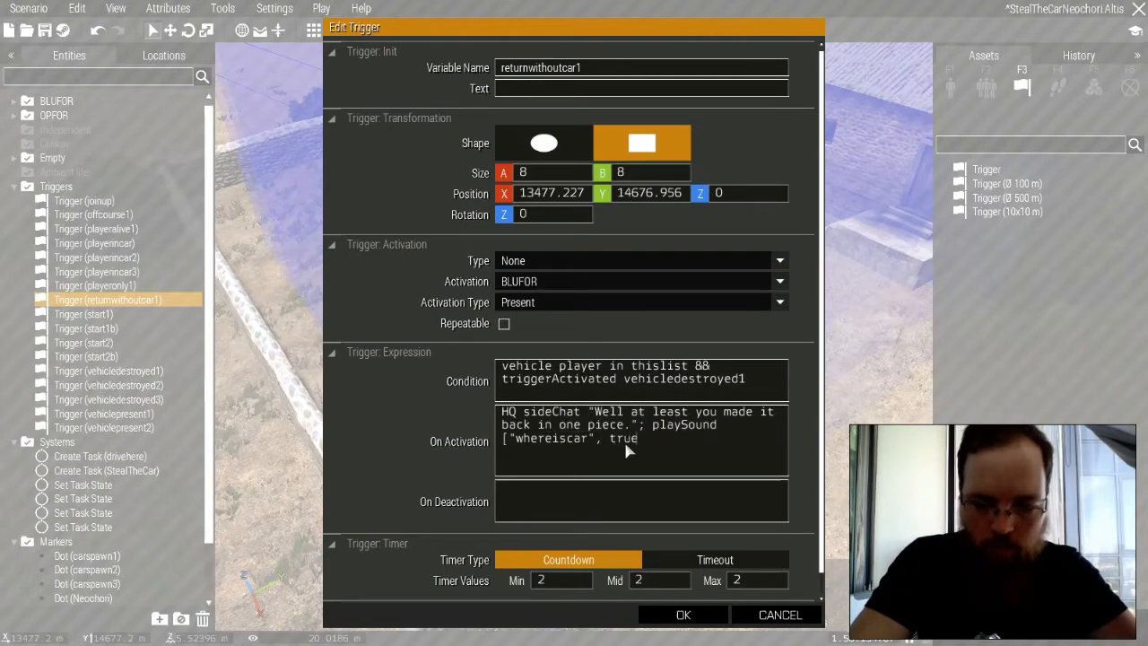
text(];)
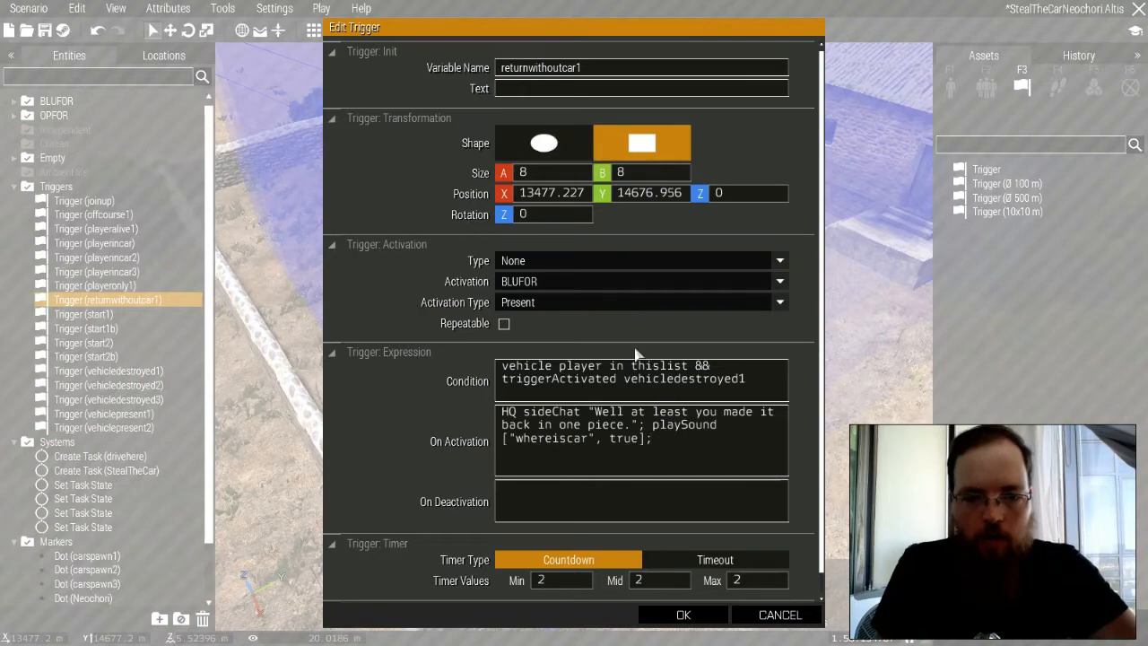
click(695, 617)
click(676, 308)
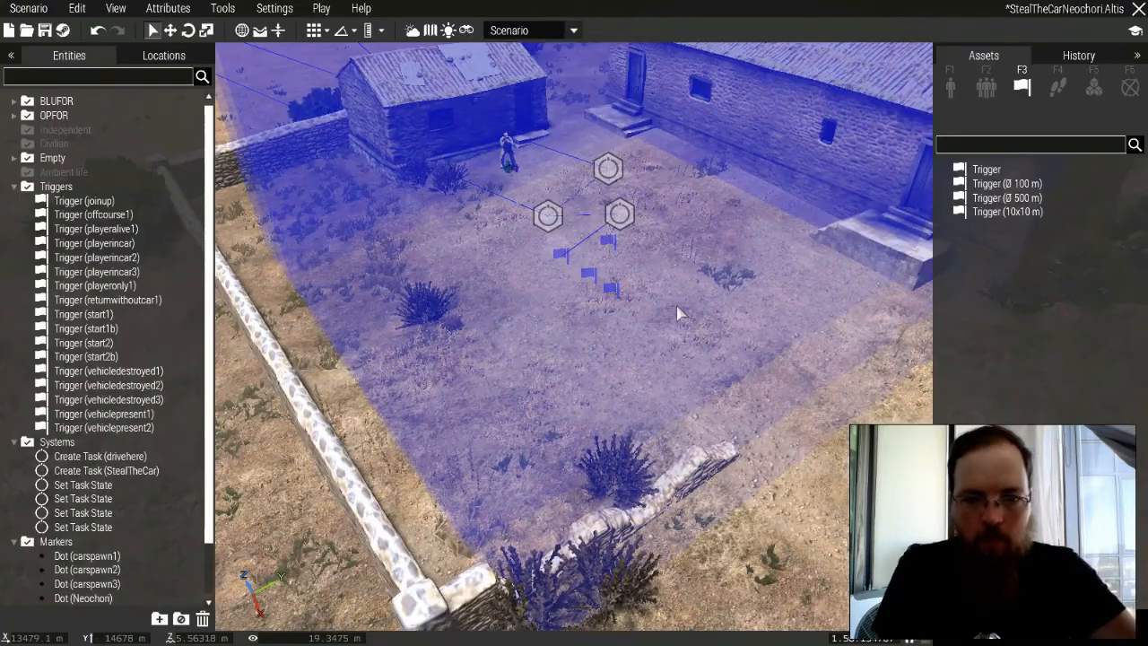
Rename the vehiclepresent2 trigger in the yard to ending1 and save its attributes.
key(w)
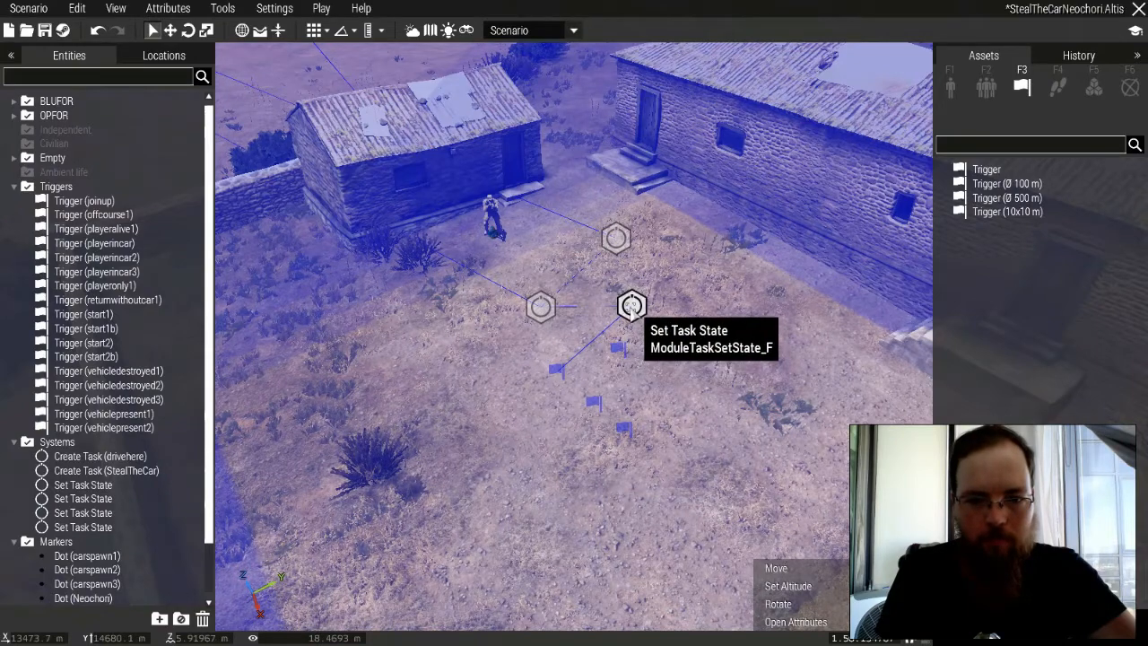
double_click(618, 355)
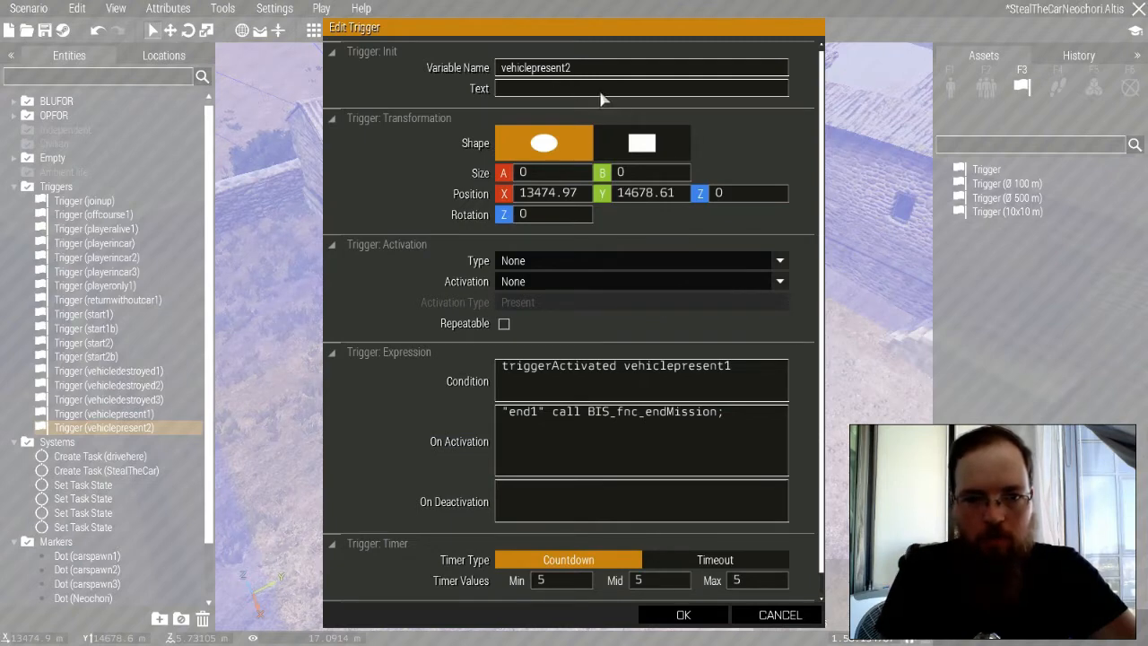
drag(585, 75, 476, 81)
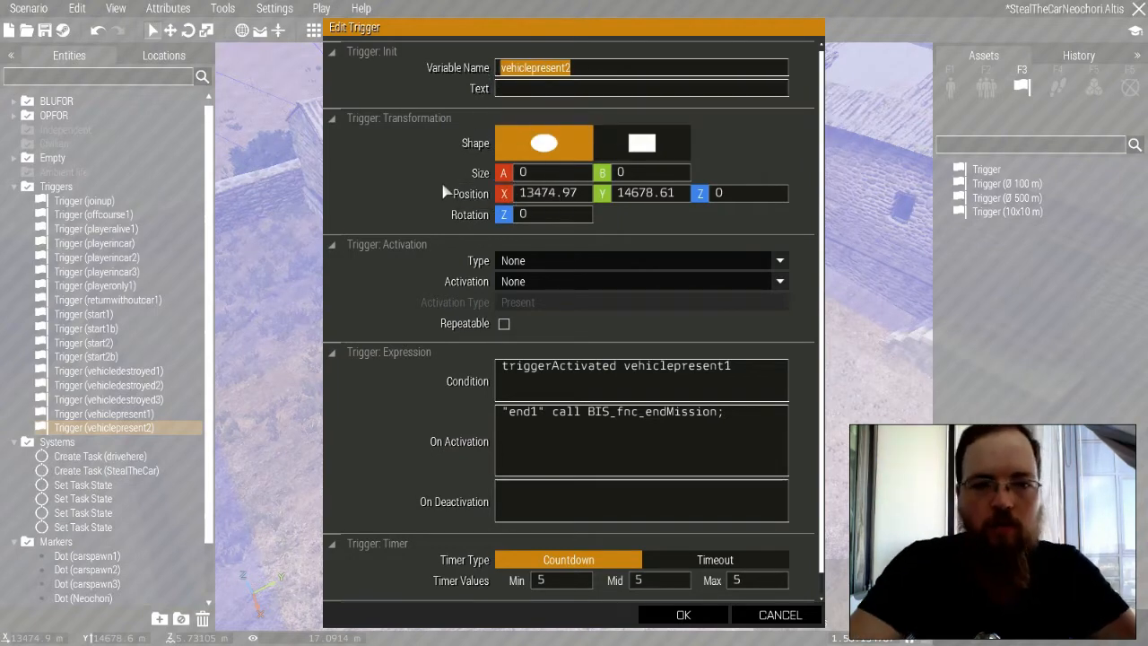
text(ending1)
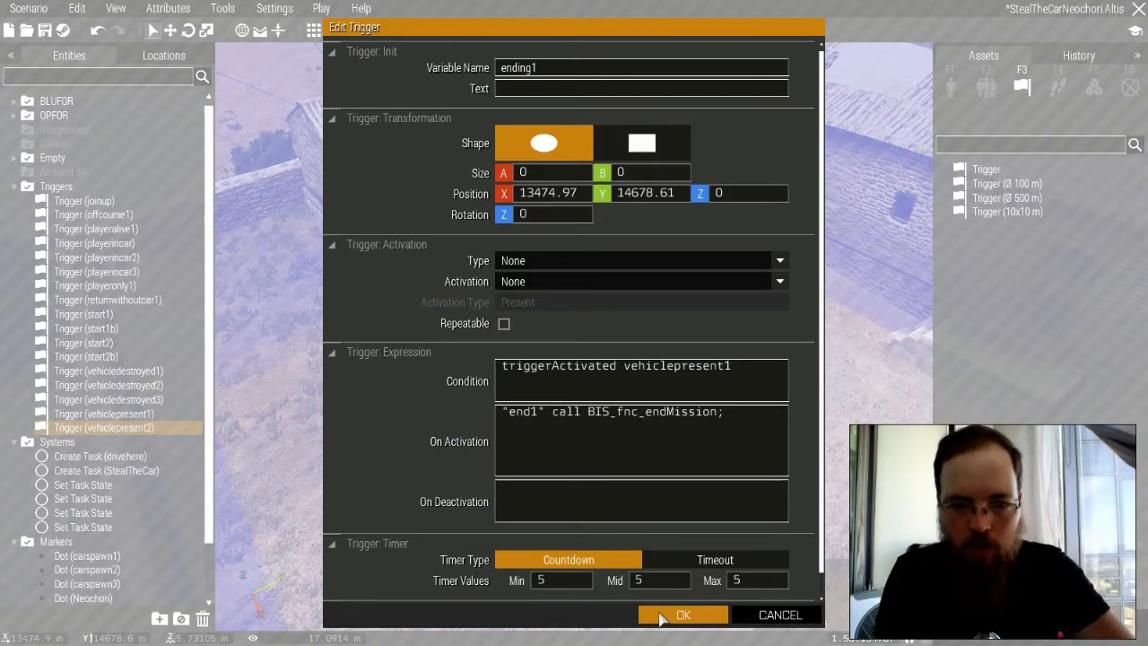
click(682, 615)
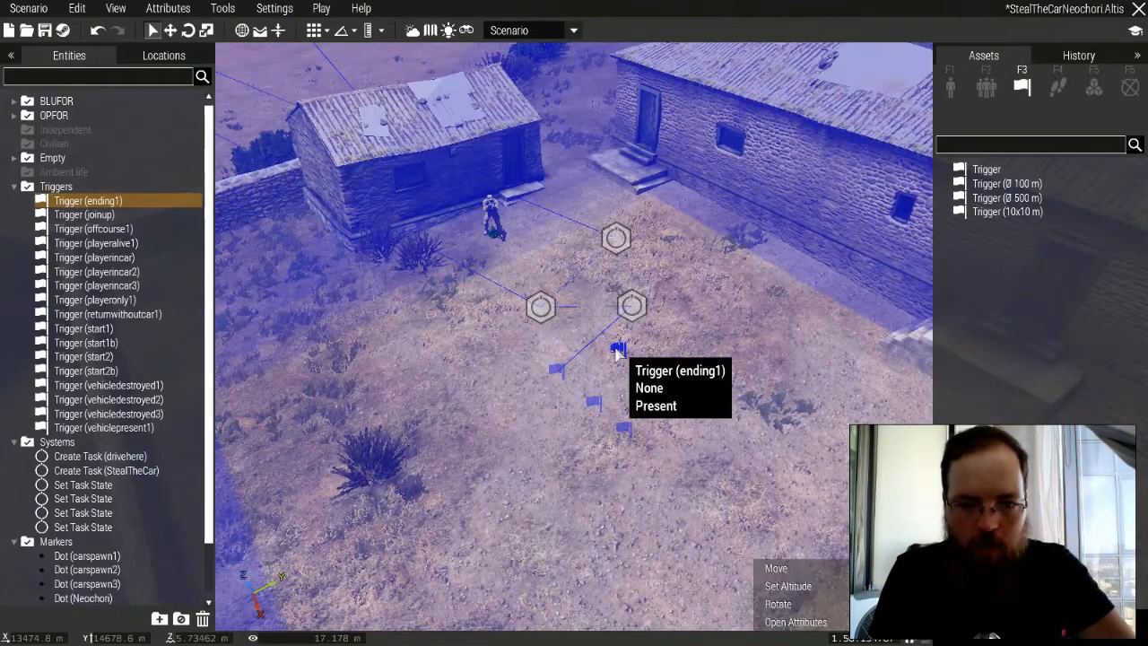
Paste two copies of the ending1 trigger beside it and delete the first copy, ending1_1.
key(ctrl+v)
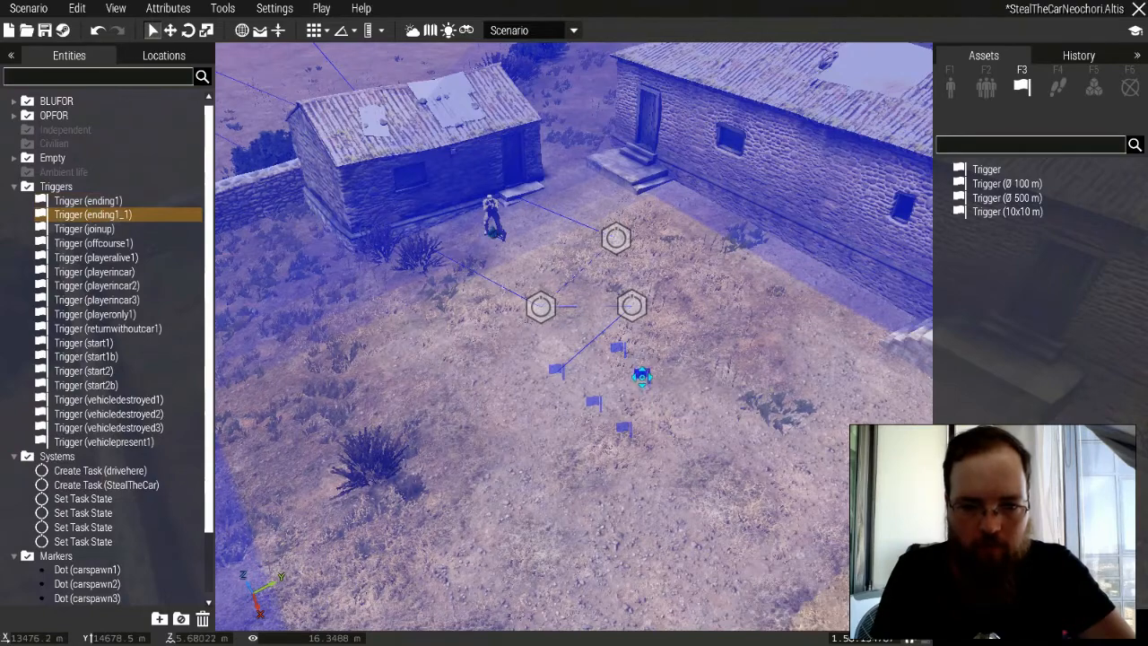
key(ctrl+v)
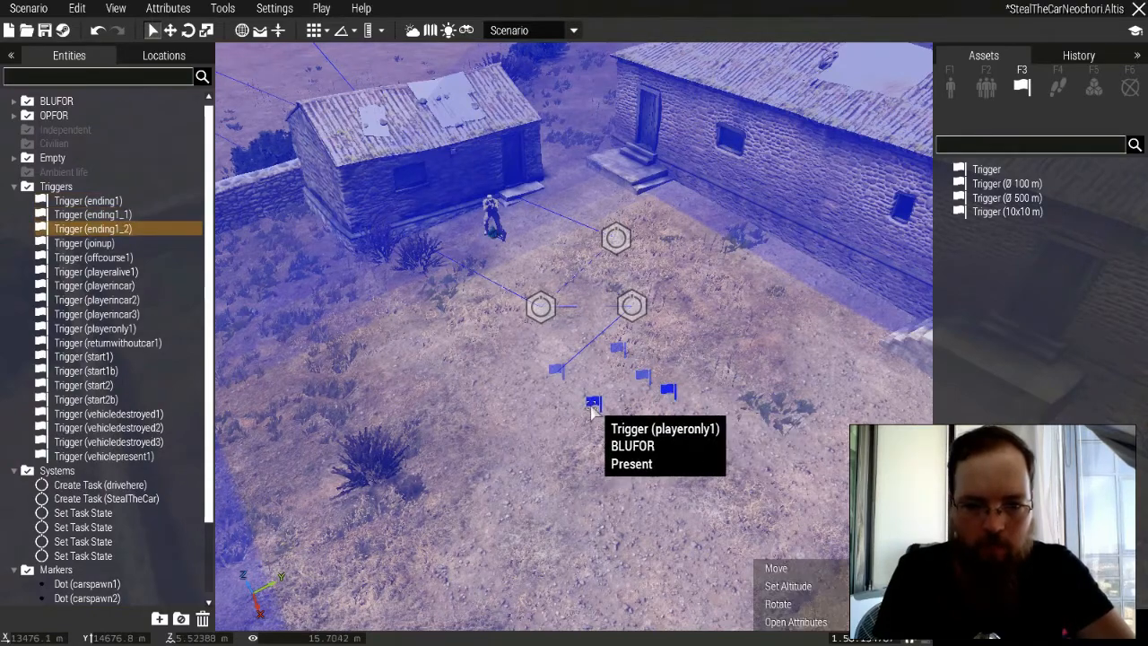
double_click(639, 375)
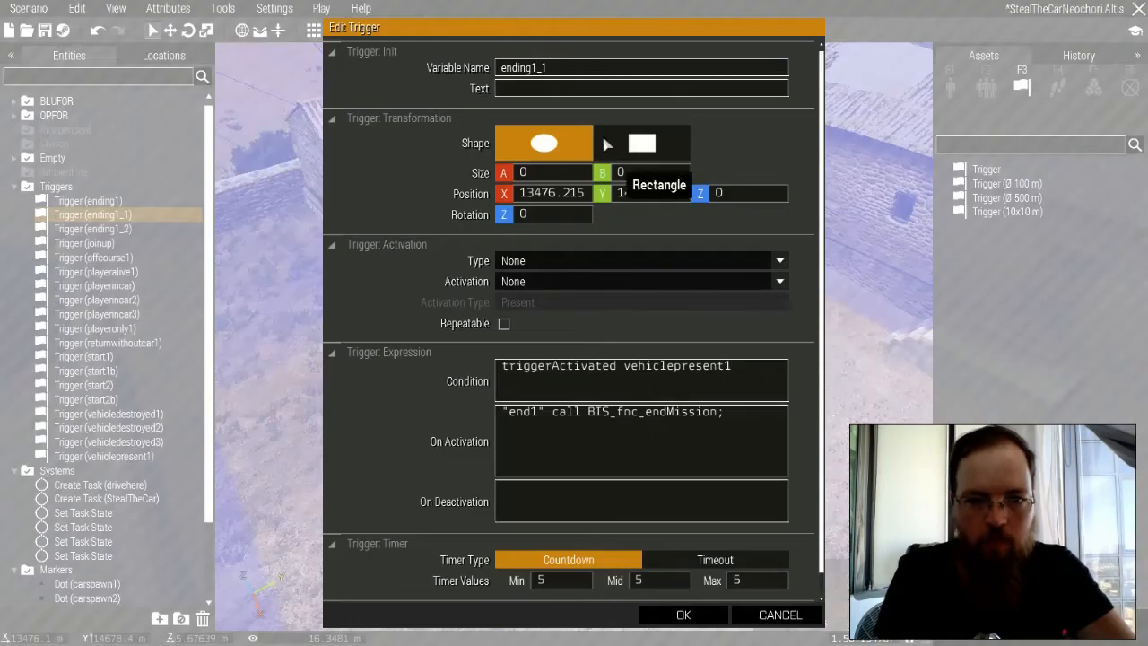
click(779, 615)
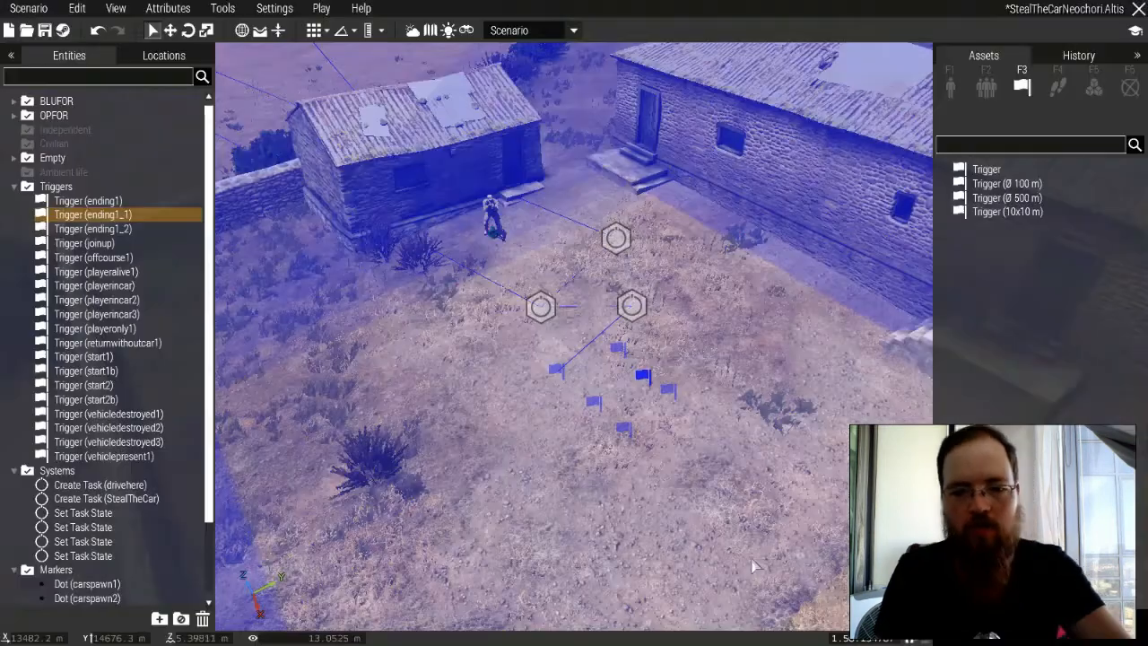
key(Delete)
Change the variable name of the remaining ending1_2 trigger copy to ending2.
click(594, 404)
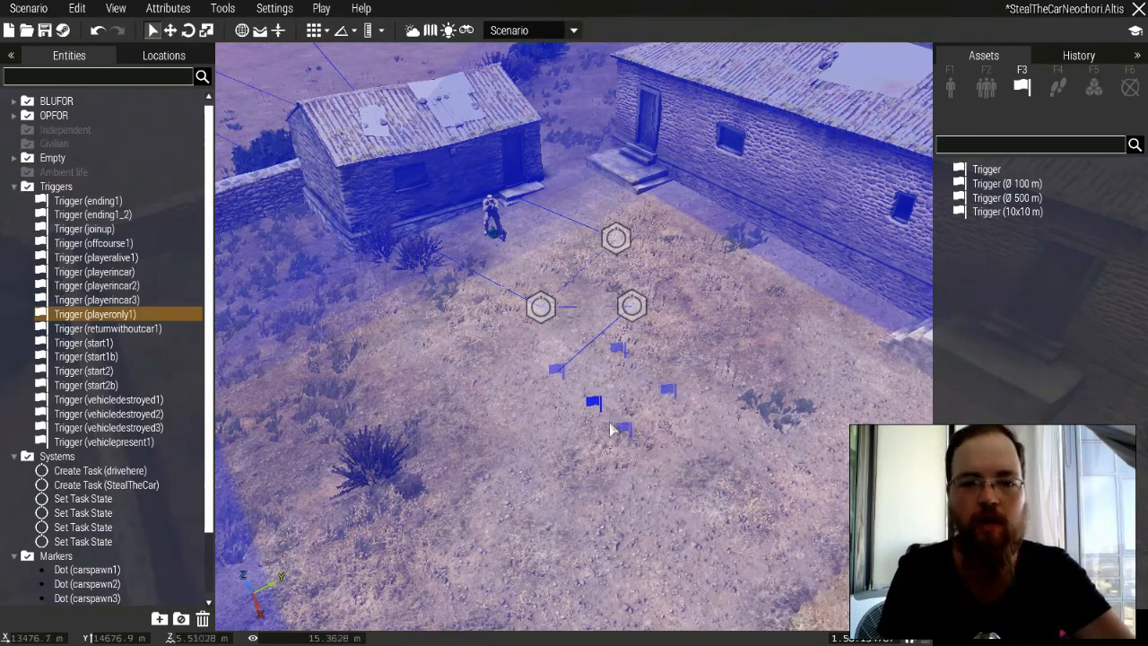
click(625, 429)
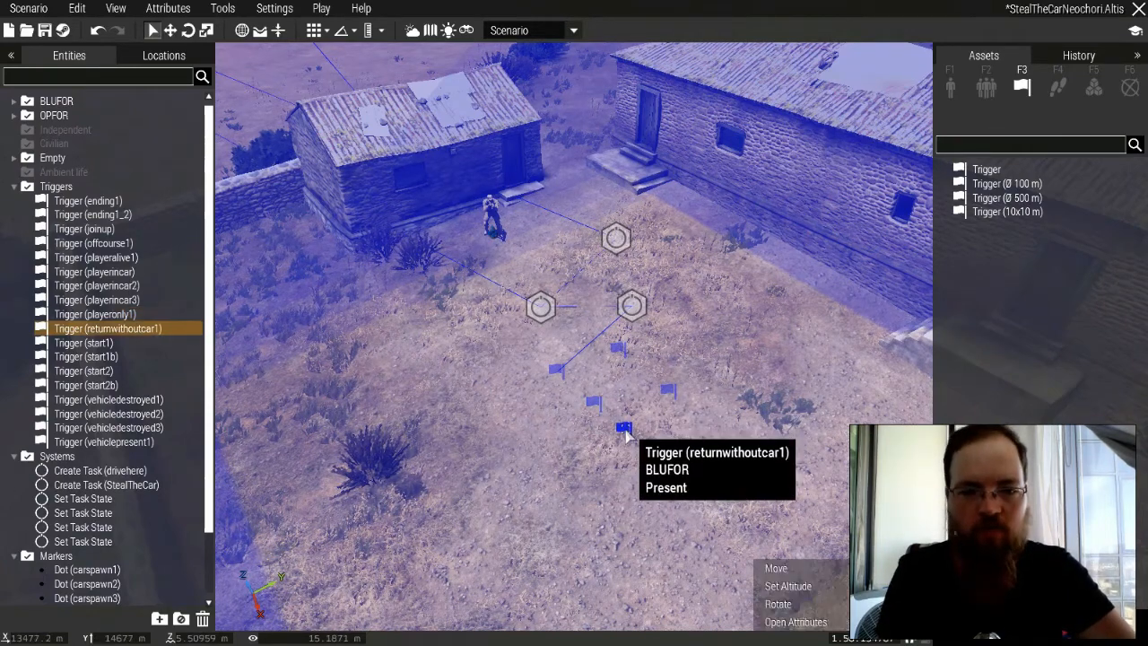
click(671, 395)
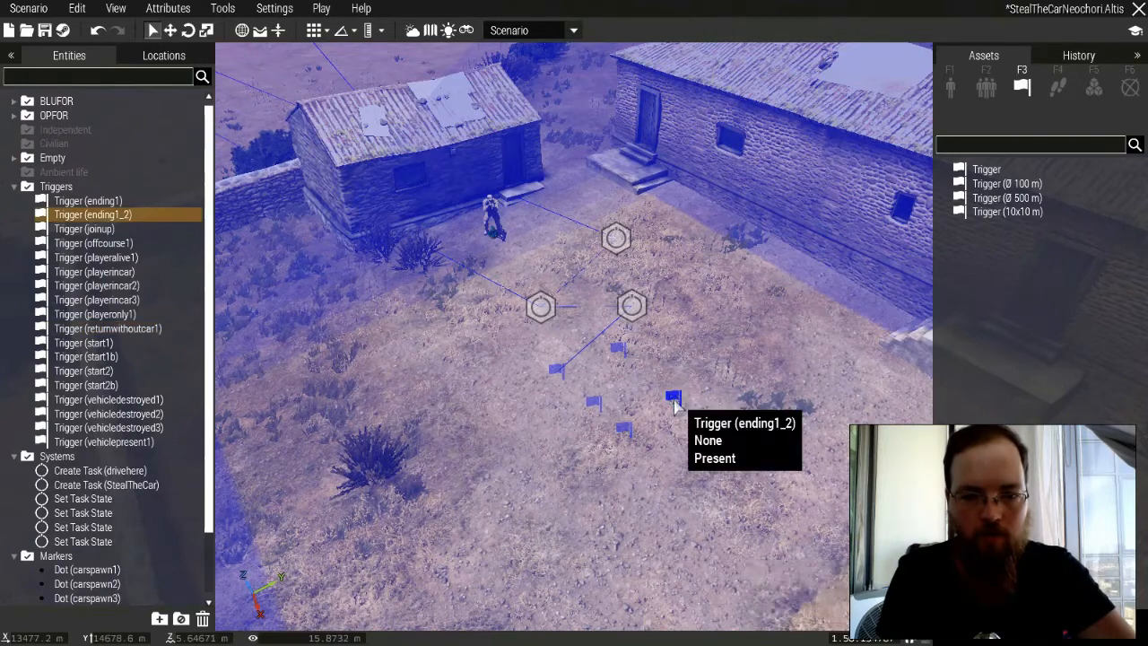
double_click(672, 394)
click(542, 70)
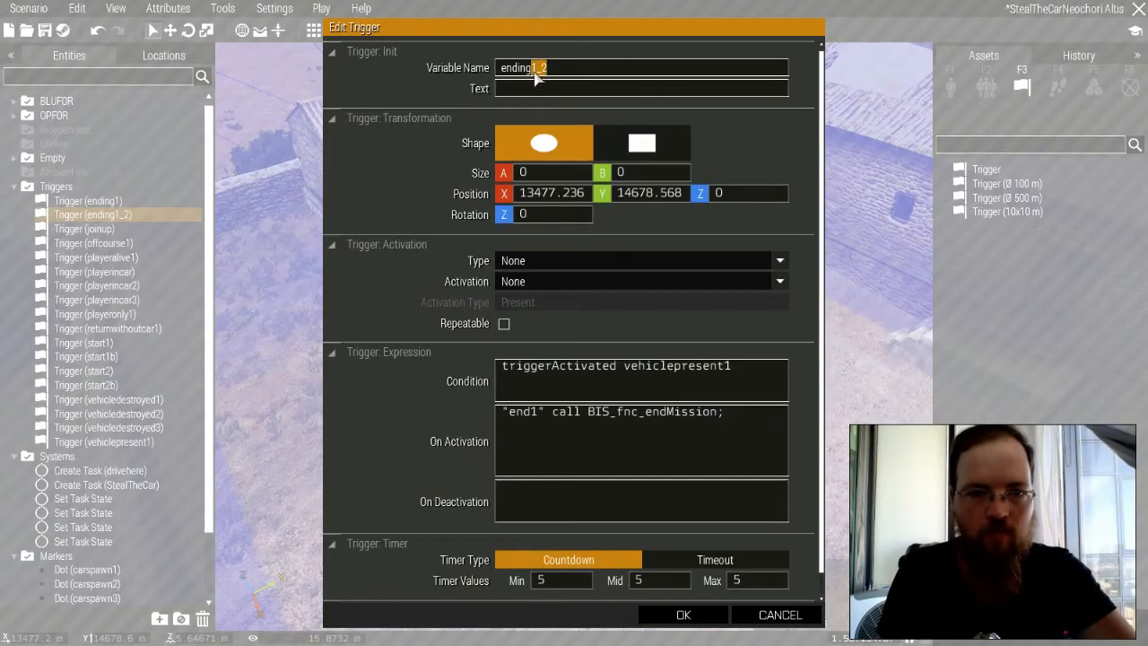
key(BackSpace)
key(BackSpace)
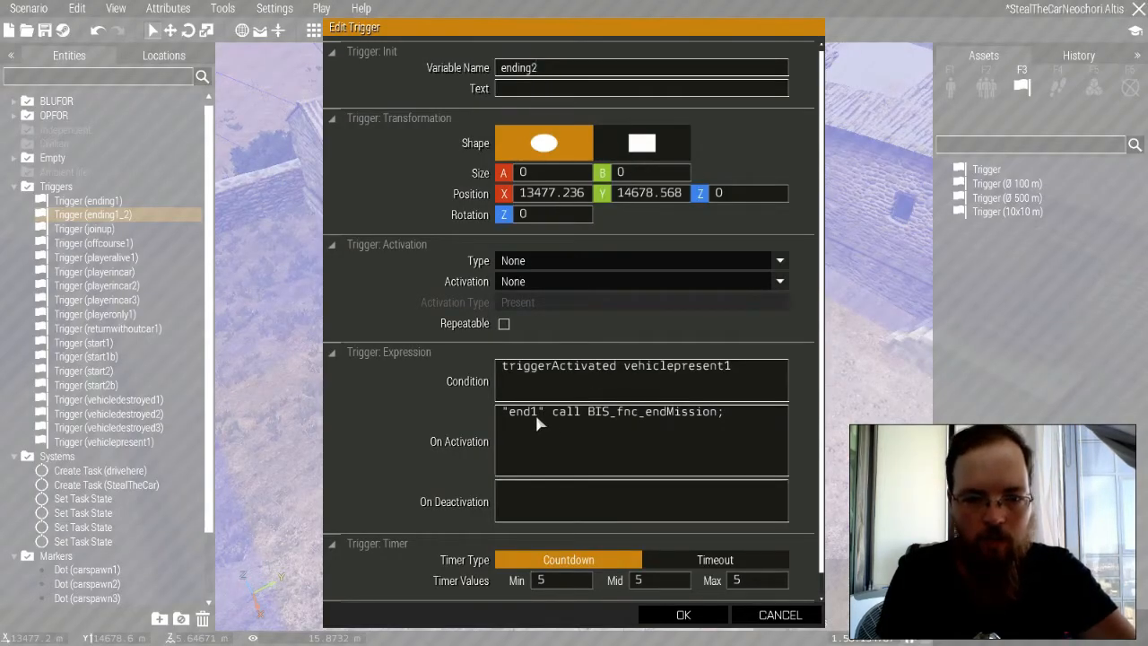
Set ending2's condition to triggerActivated returnwithoutcar1 and its activation code to "end2" call BIS_fnc_endMission;, then save the attributes.
drag(731, 366, 623, 367)
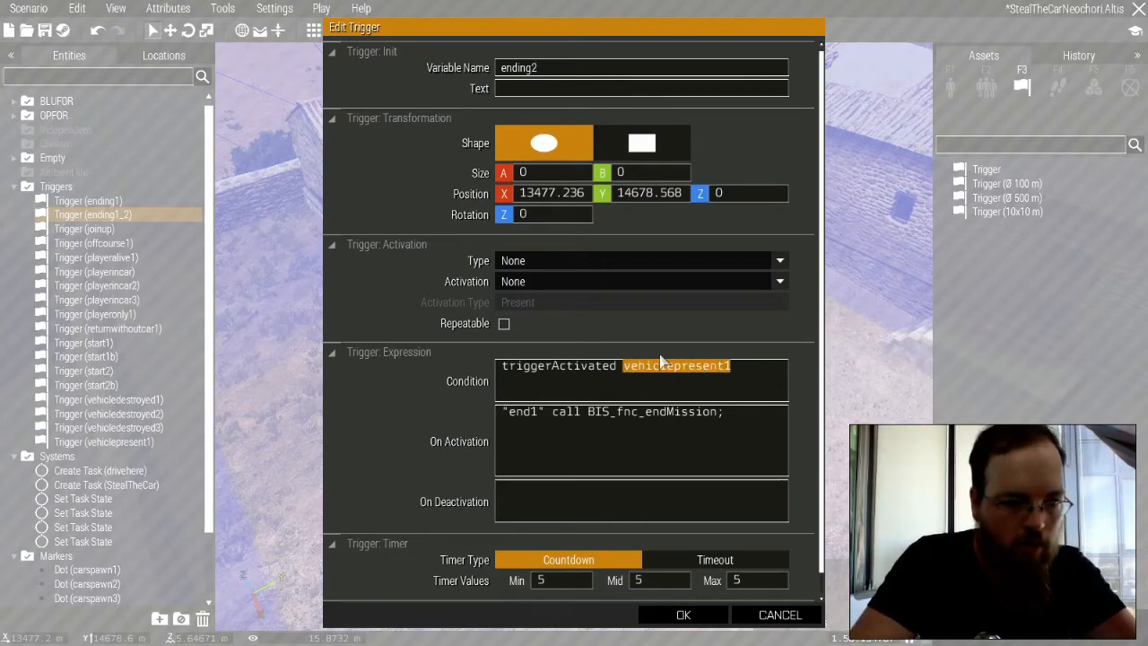
key(BackSpace)
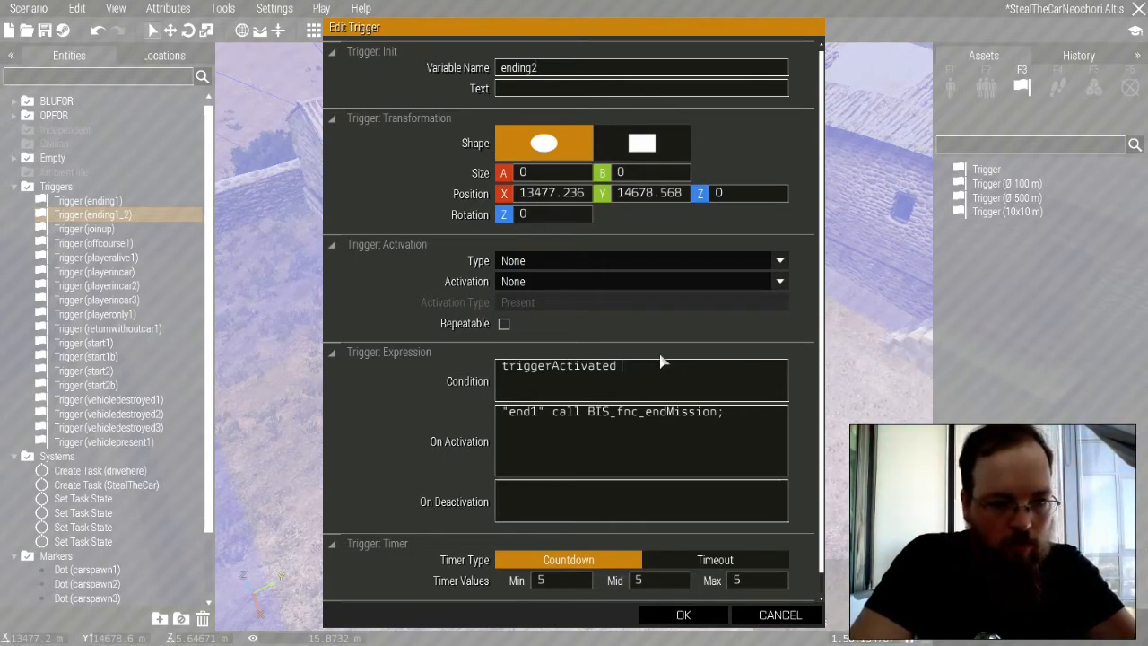
text(returnwi)
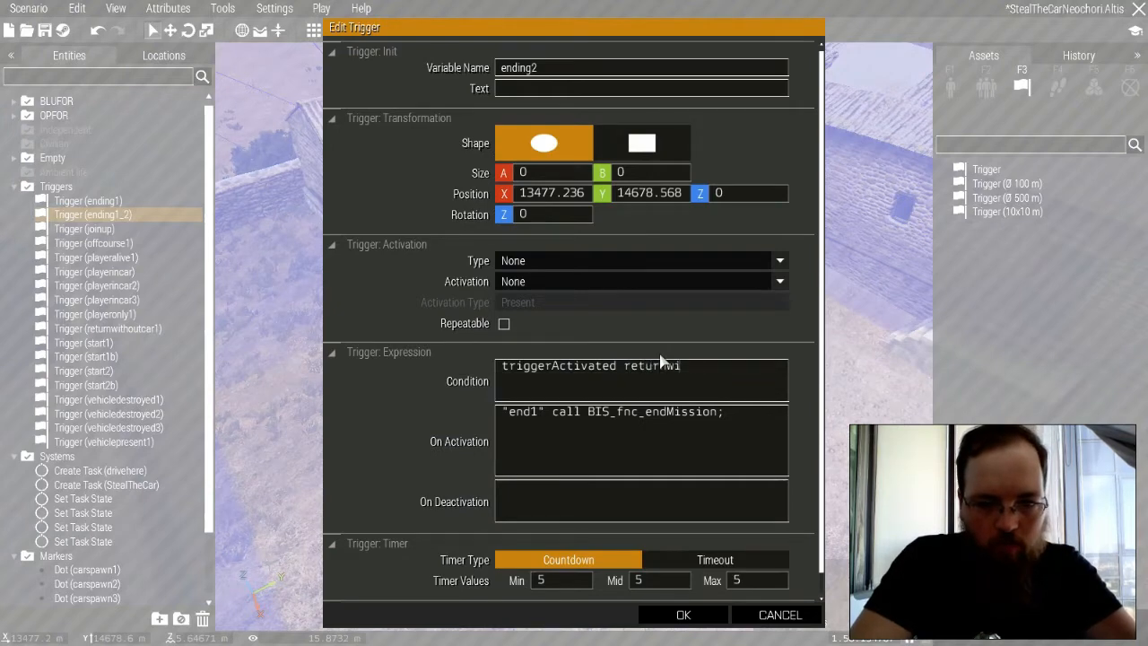
text(thoutcar1)
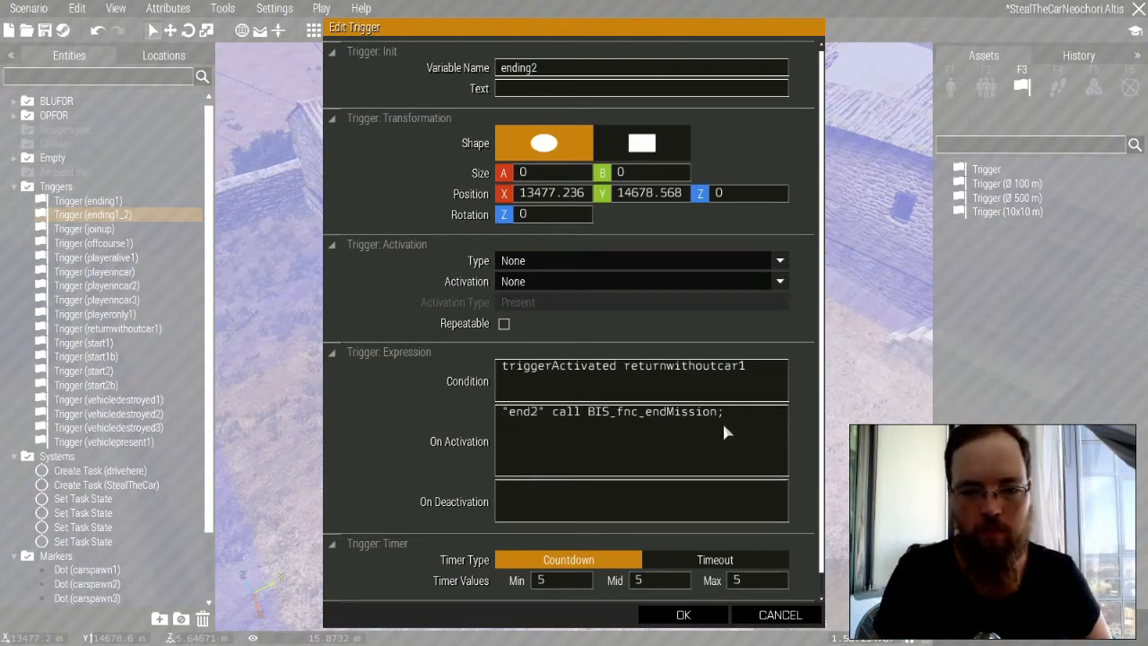
click(683, 615)
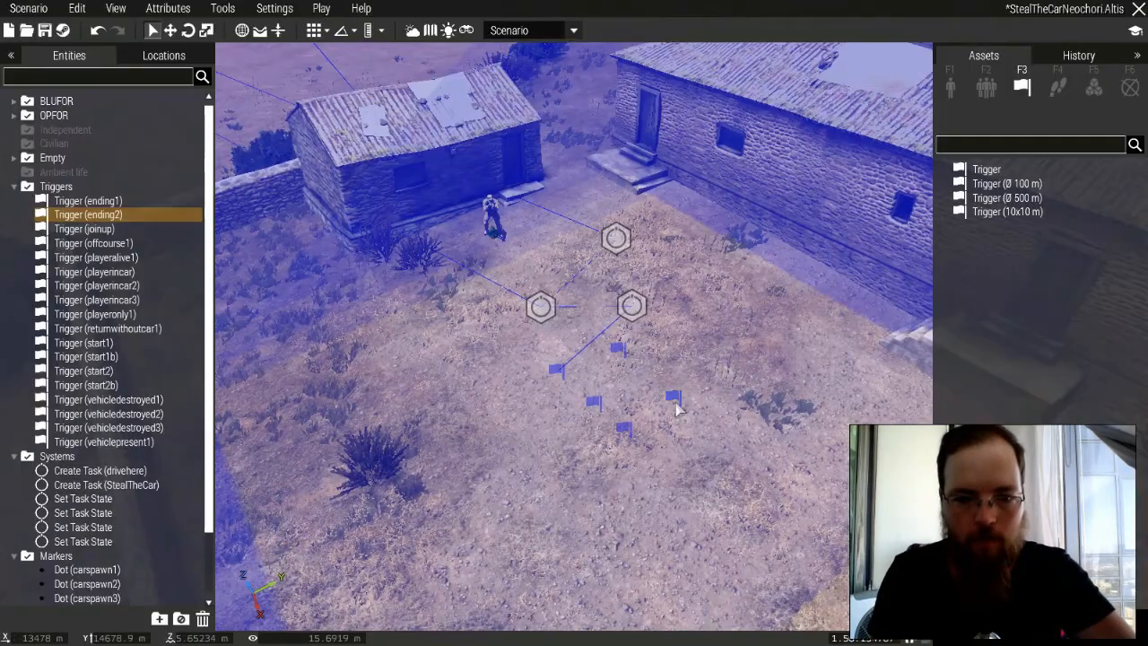
Review the condition and activation code of the ending1 trigger.
scroll(674, 405, up, 3)
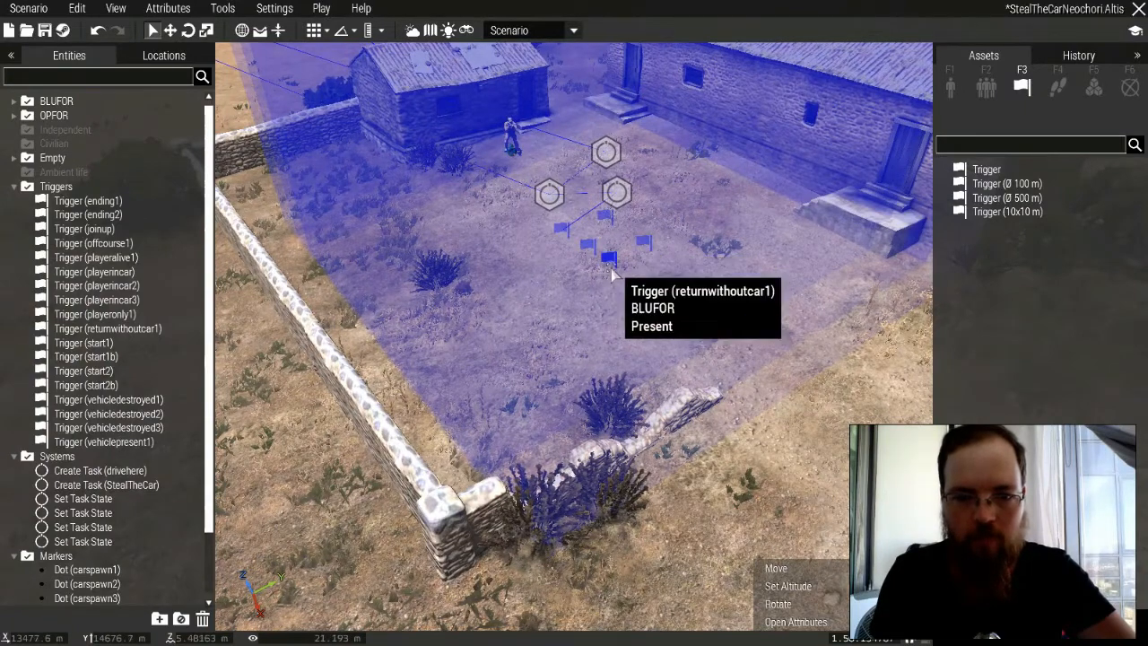
double_click(605, 219)
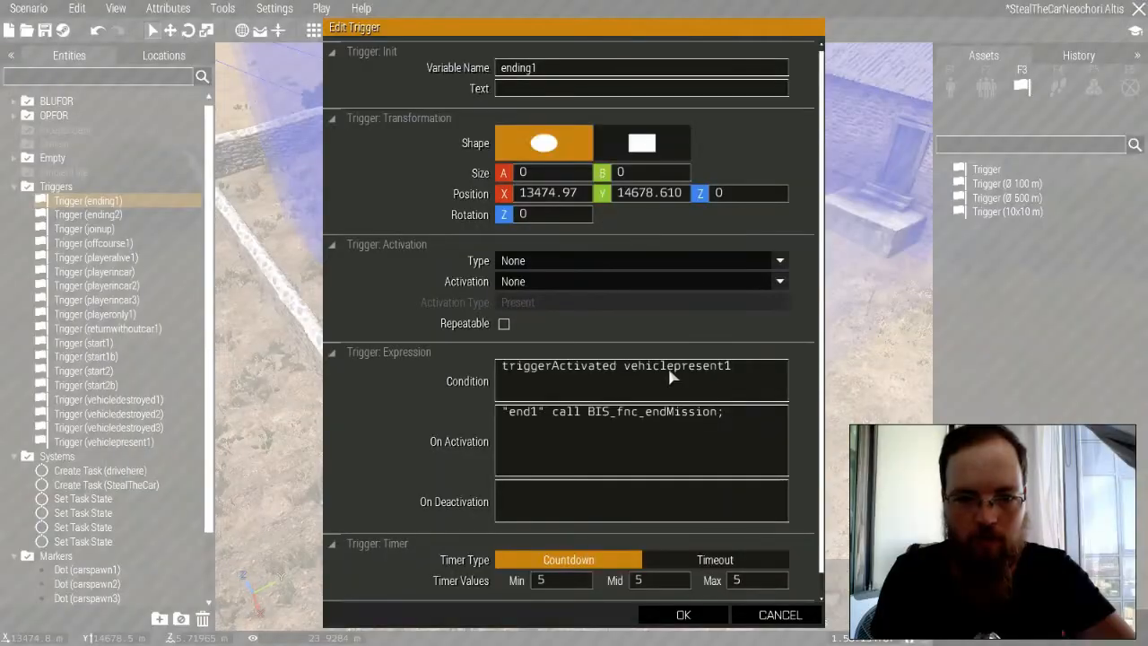
click(683, 614)
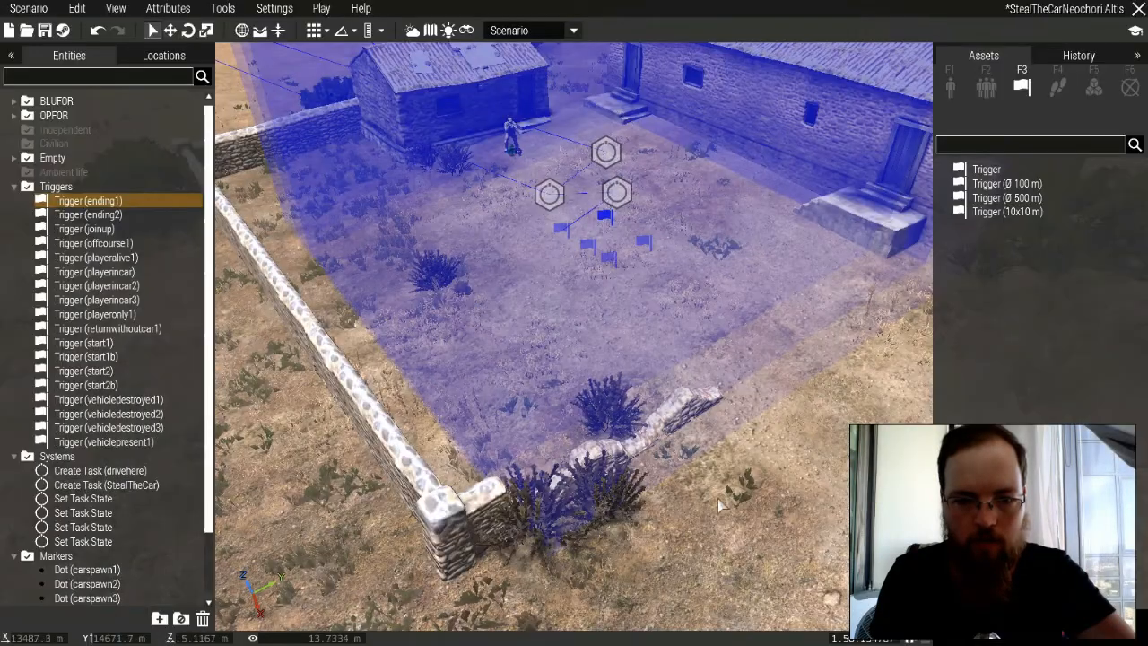
Review the conditions and activation code of the returnwithoutcar1 and vehiclepresent1 triggers.
double_click(610, 260)
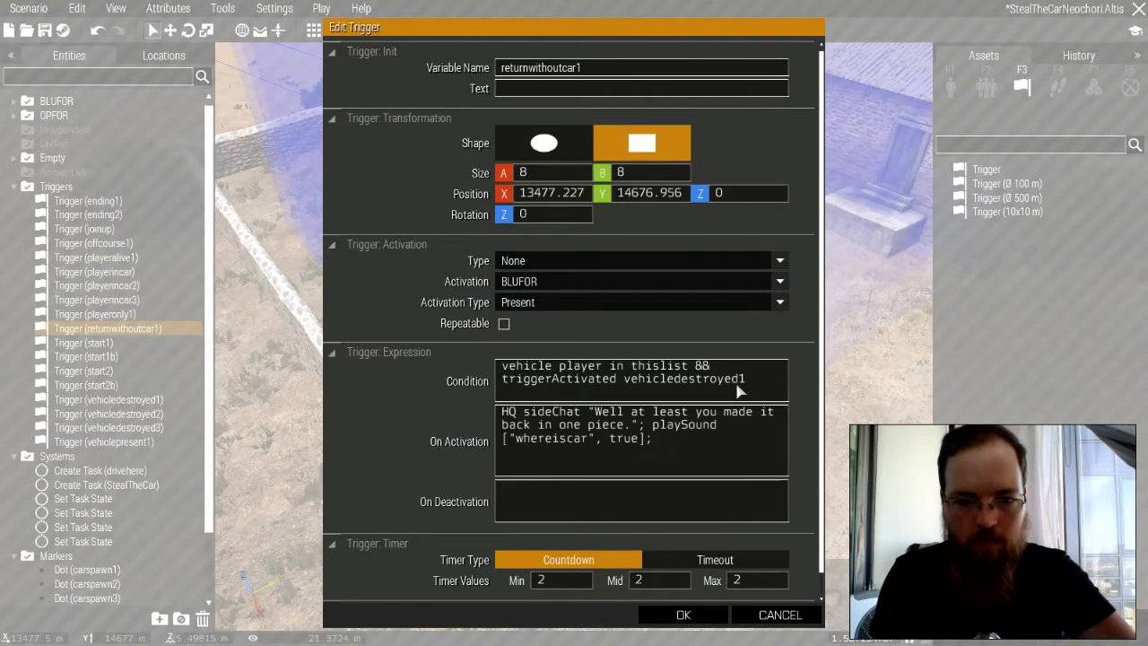
click(686, 615)
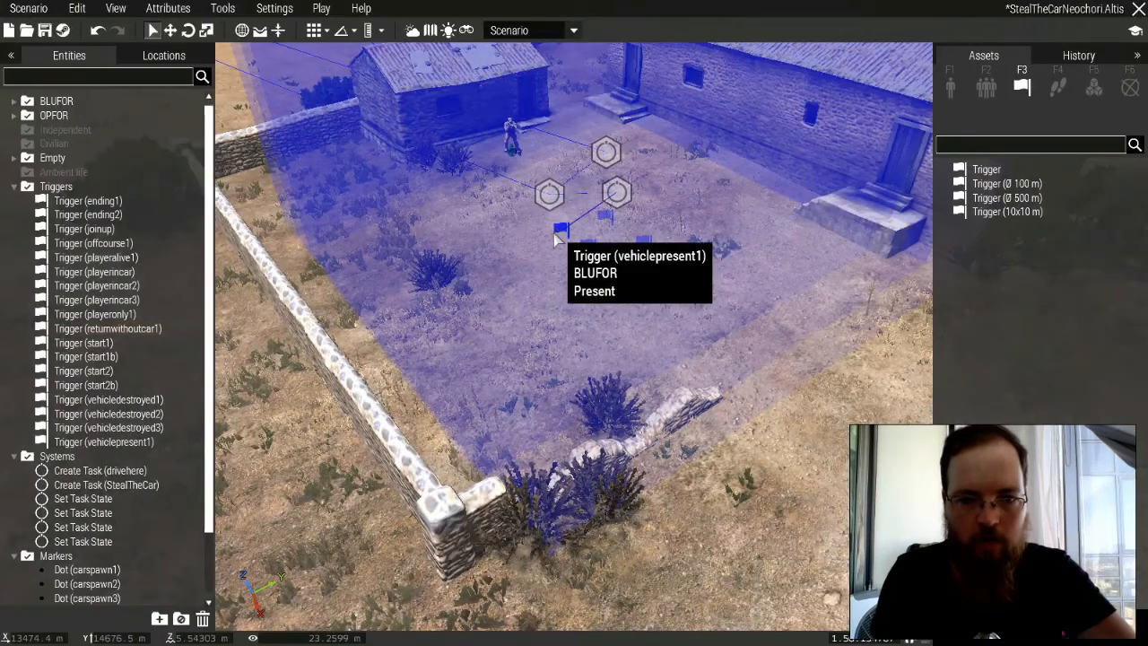
double_click(558, 227)
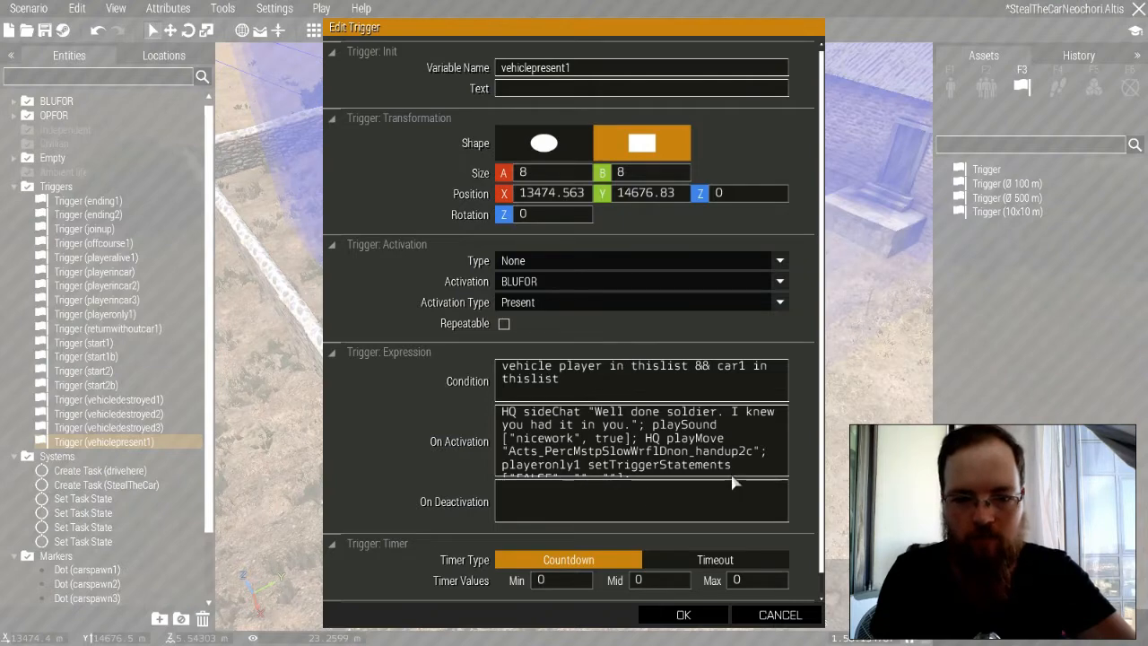
scroll(713, 432, down, 1)
click(709, 617)
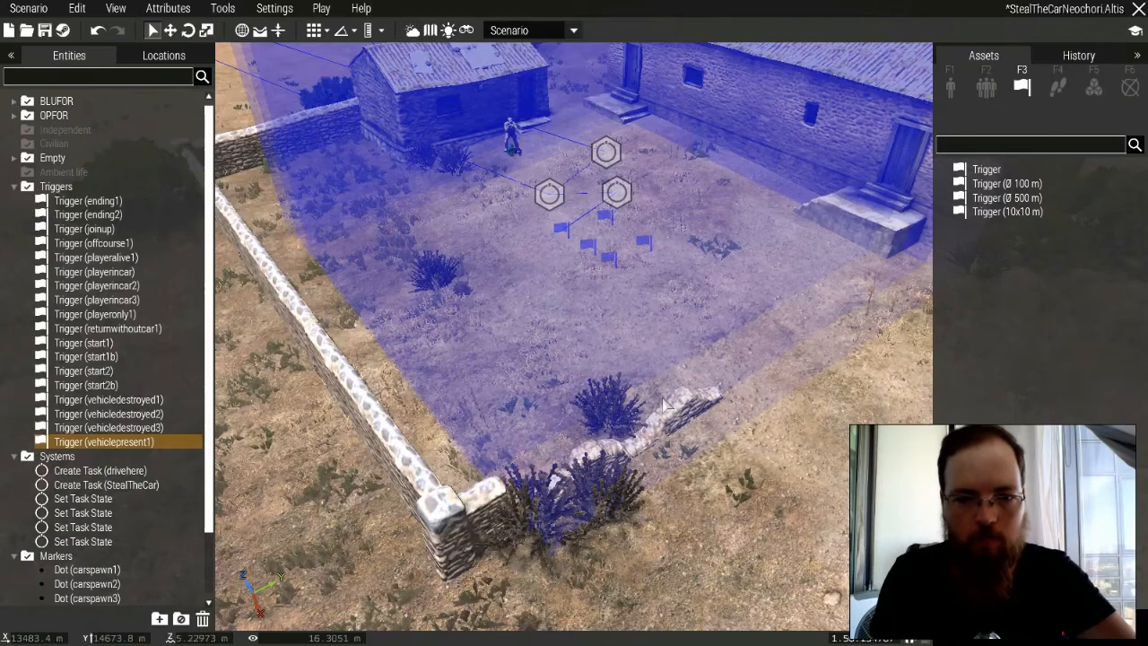
click(700, 333)
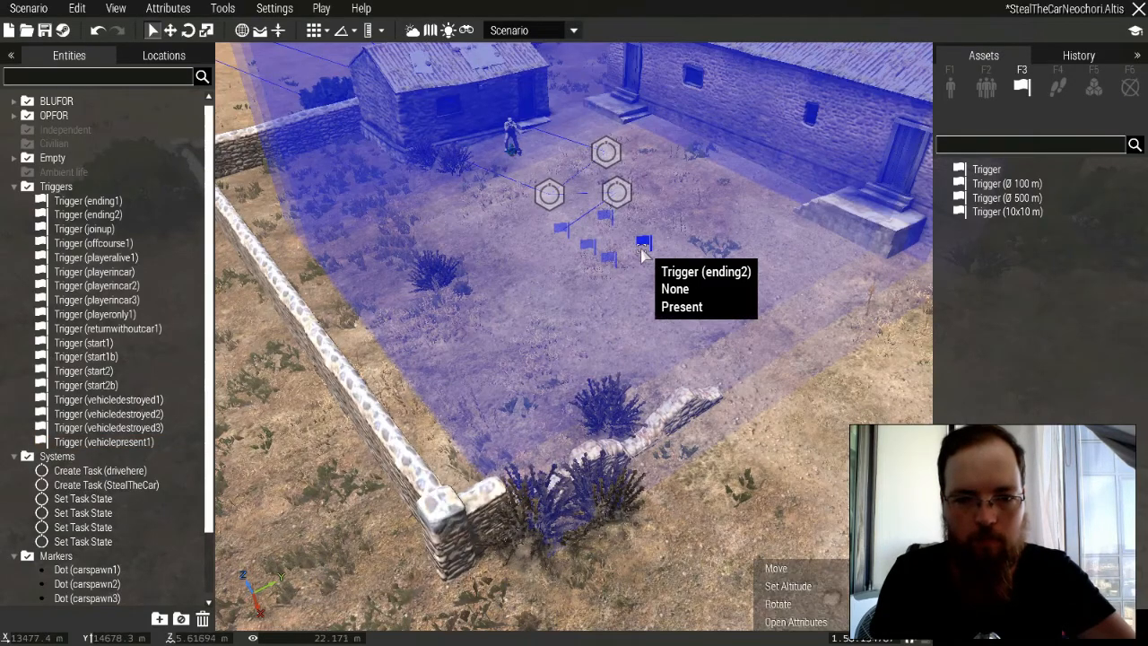
Examine the mission area from the farmhouse triggers across Neochori to the H-barrier compound in the town.
key(w)
key(d)
right_drag(730, 371, 534, 329)
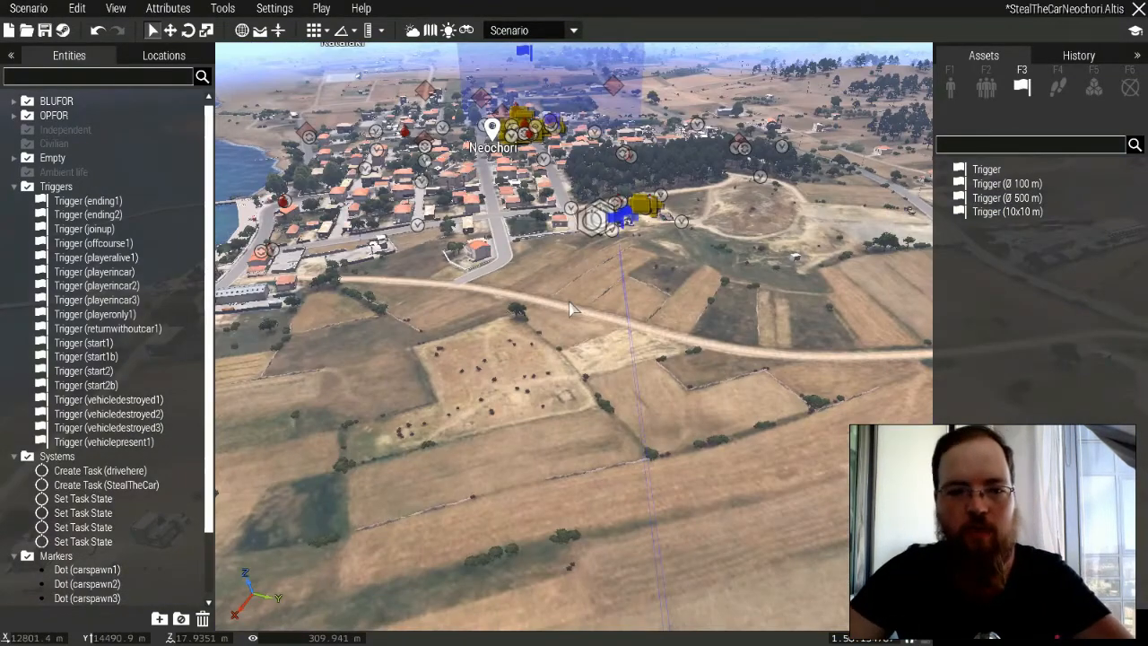
key(a)
key(w)
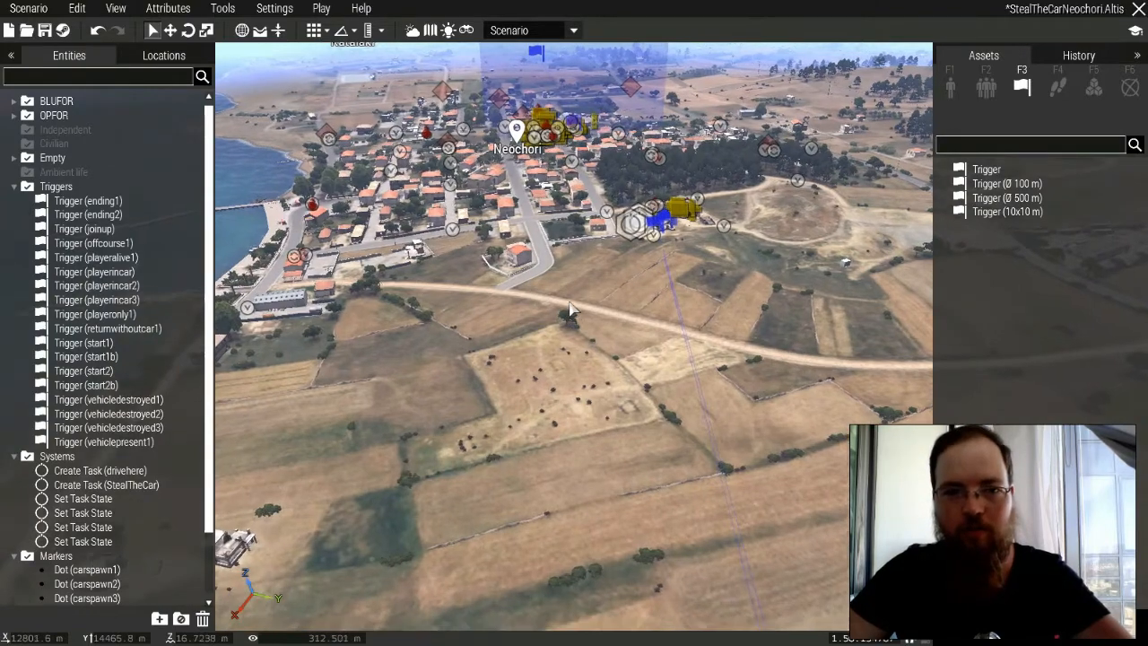
key(d)
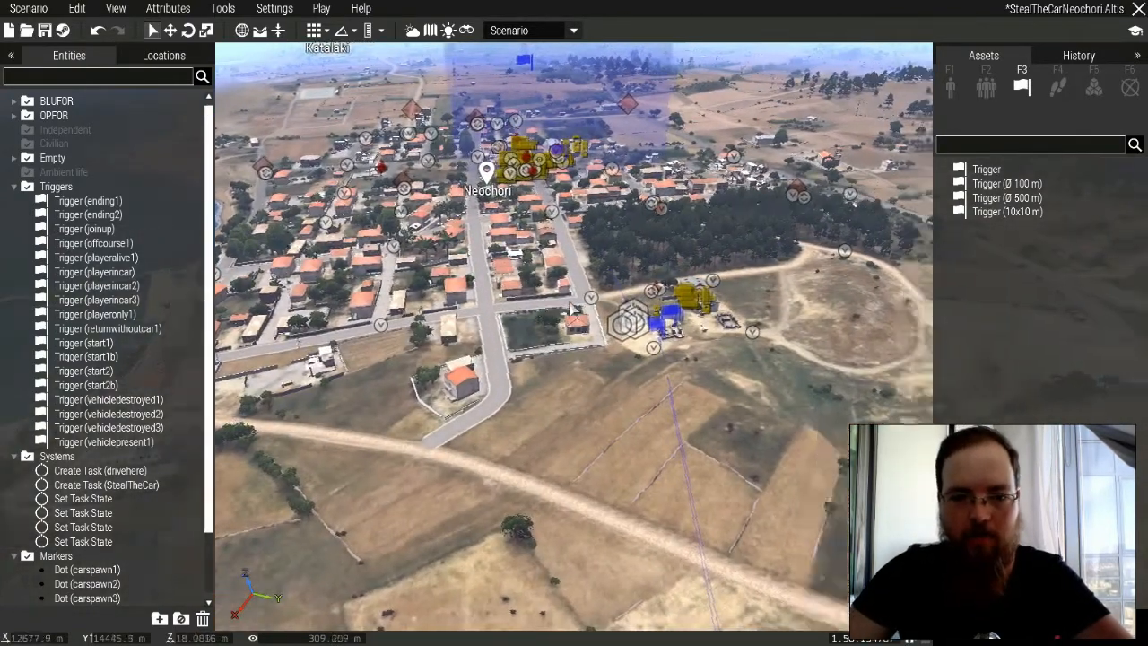
key(w)
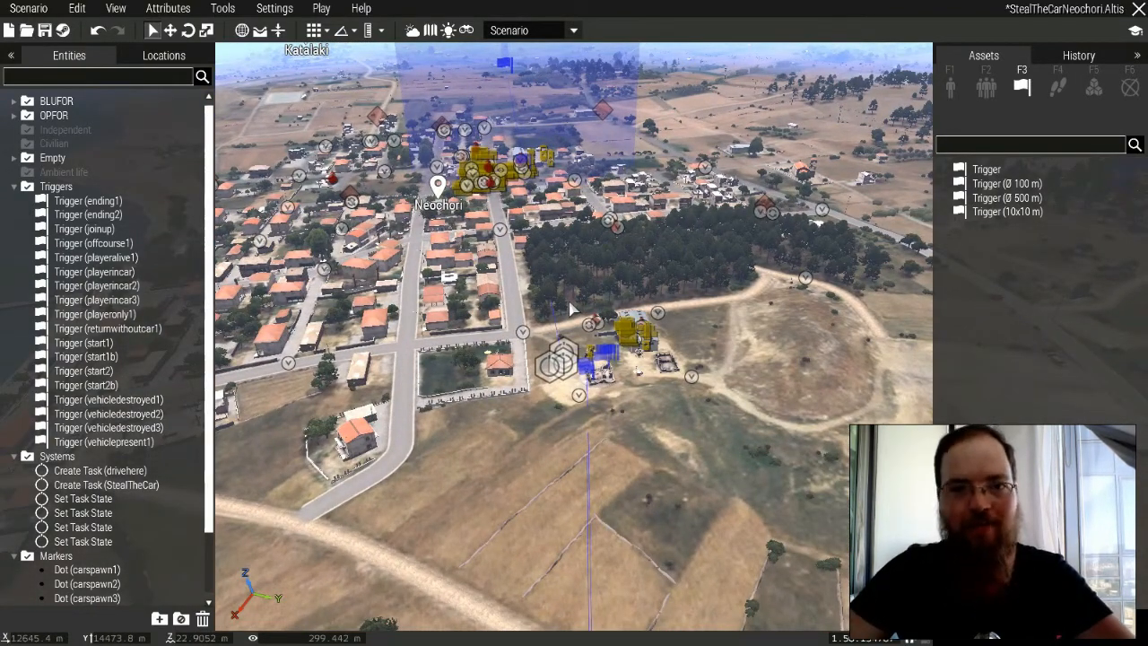
key(w)
key(w)
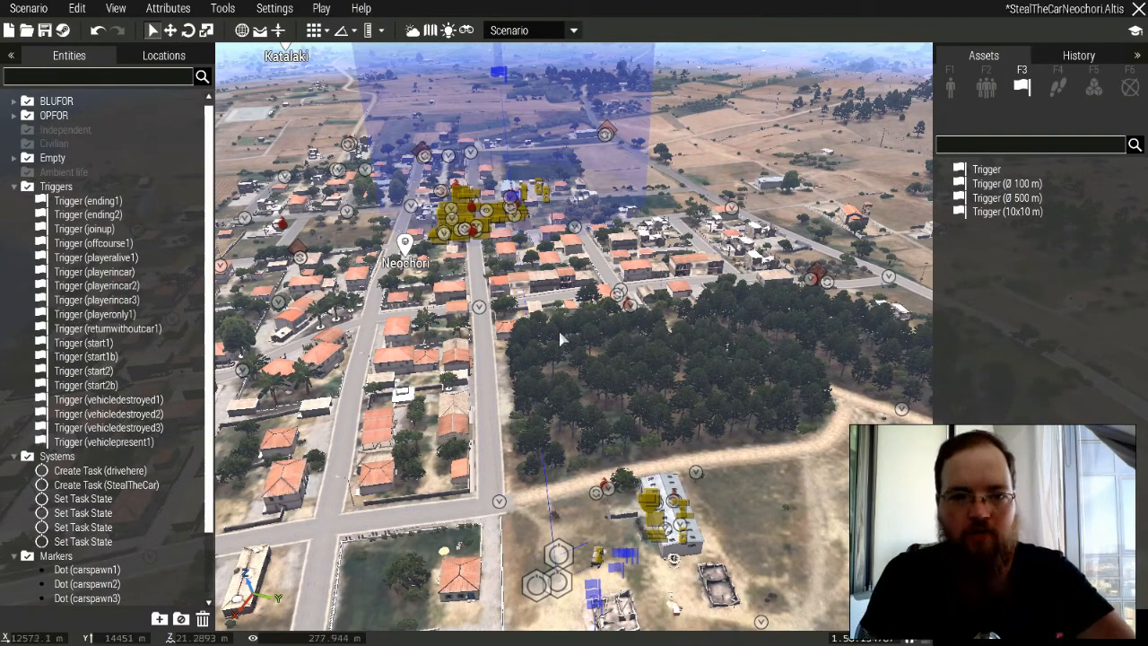
right_drag(543, 346, 674, 332)
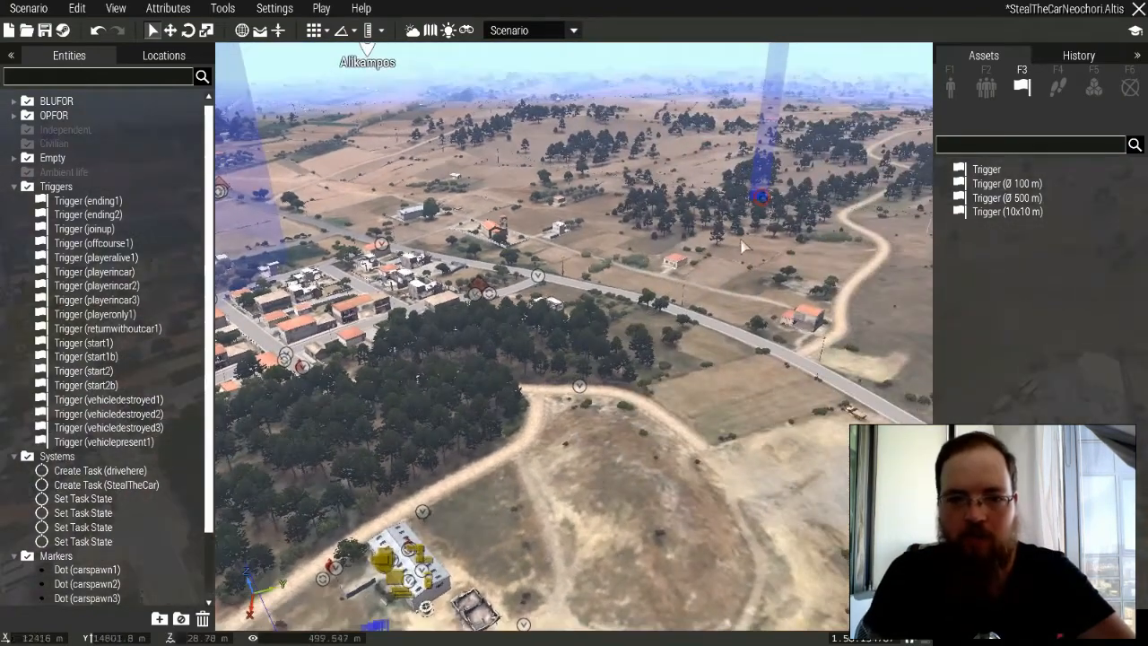
right_drag(632, 275, 547, 314)
key(w)
key(w)
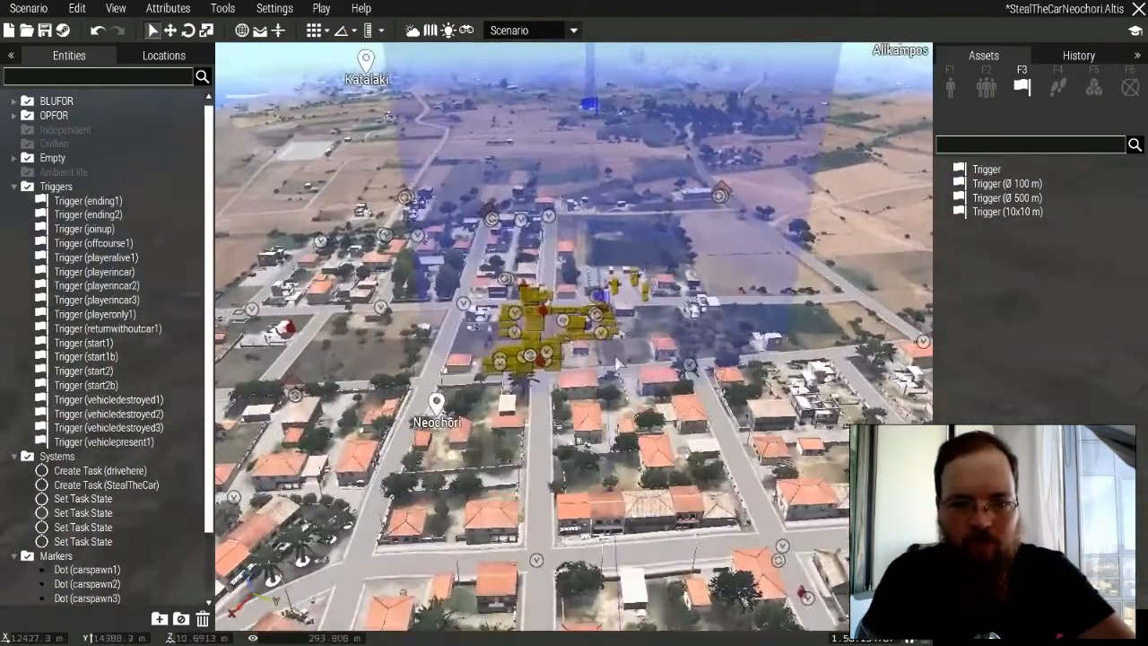
right_drag(628, 314, 604, 328)
key(w)
key(w)
key(w)
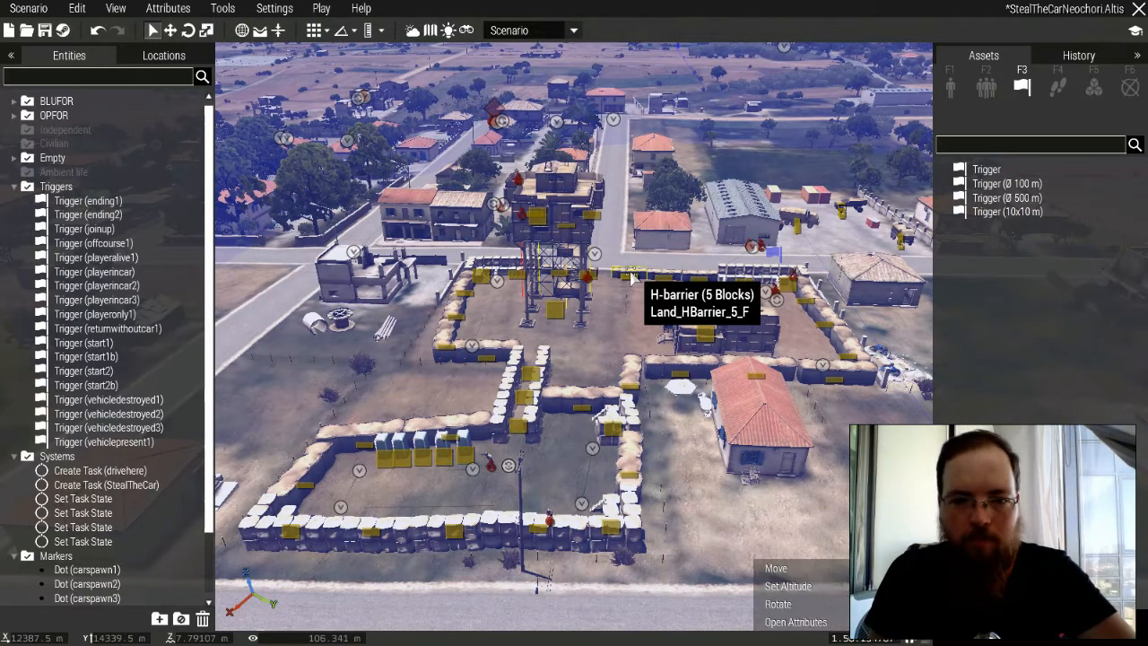
Survey the compound and the surrounding town of Neochori from high above, including its unit and waypoint layout.
key(s)
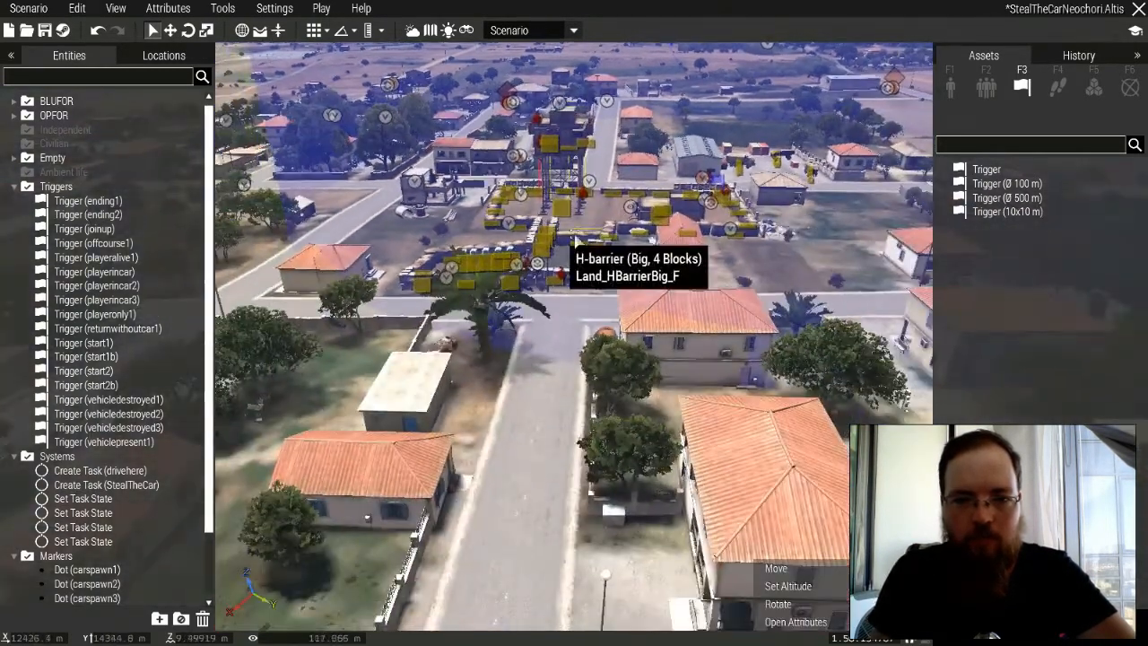
key(s)
key(q)
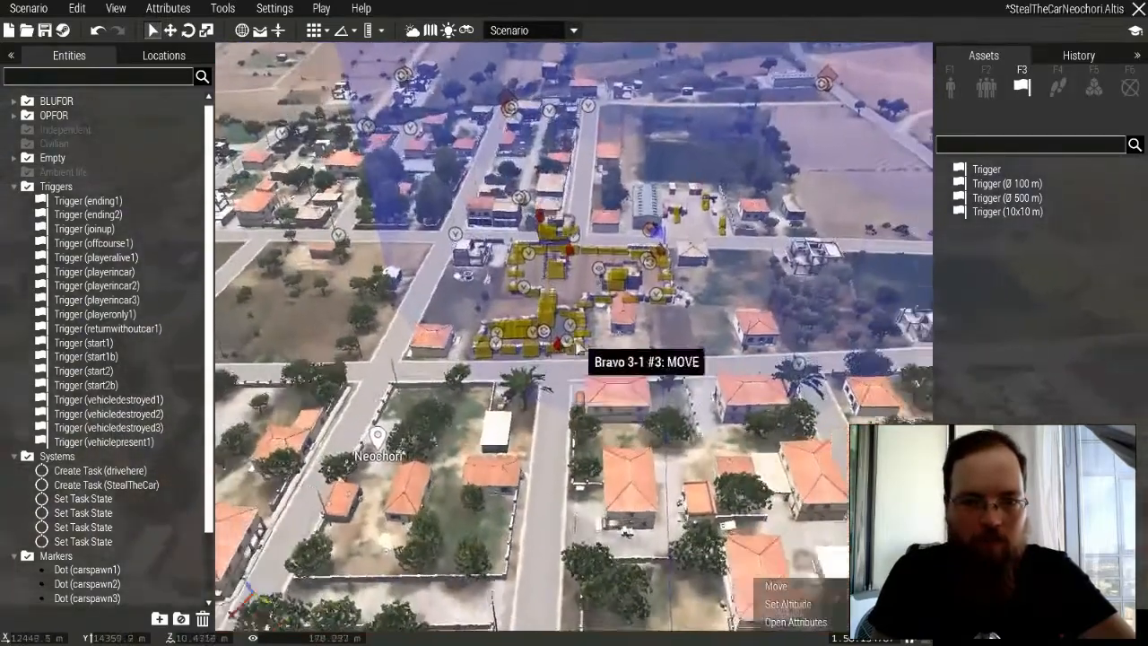
key(q)
right_drag(577, 346, 685, 393)
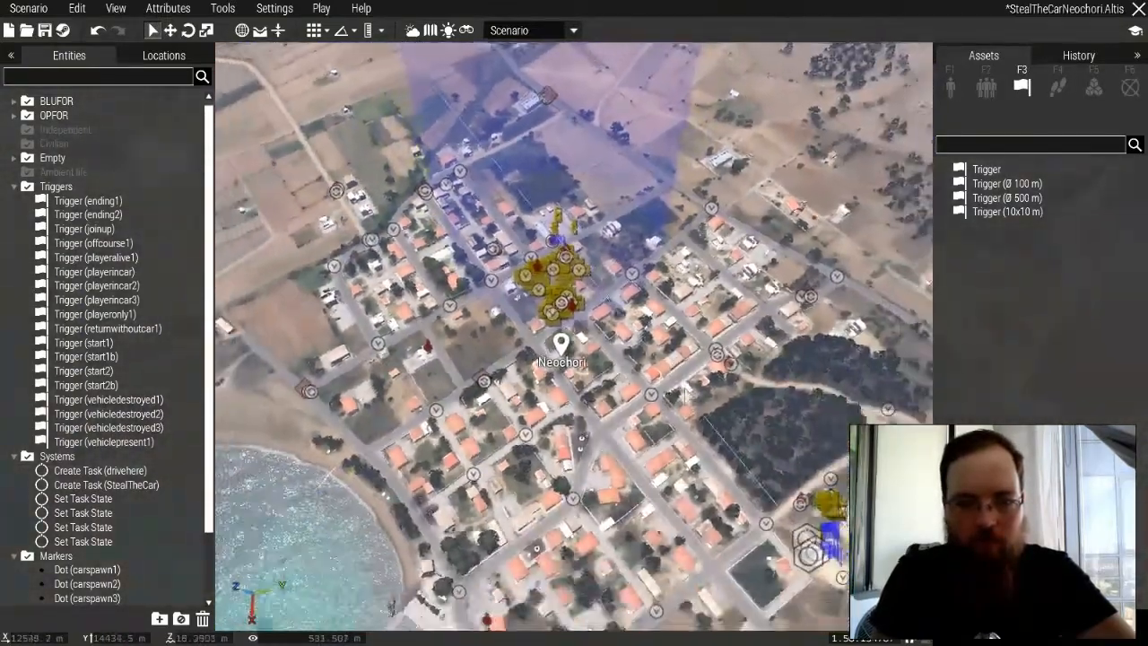
key(s)
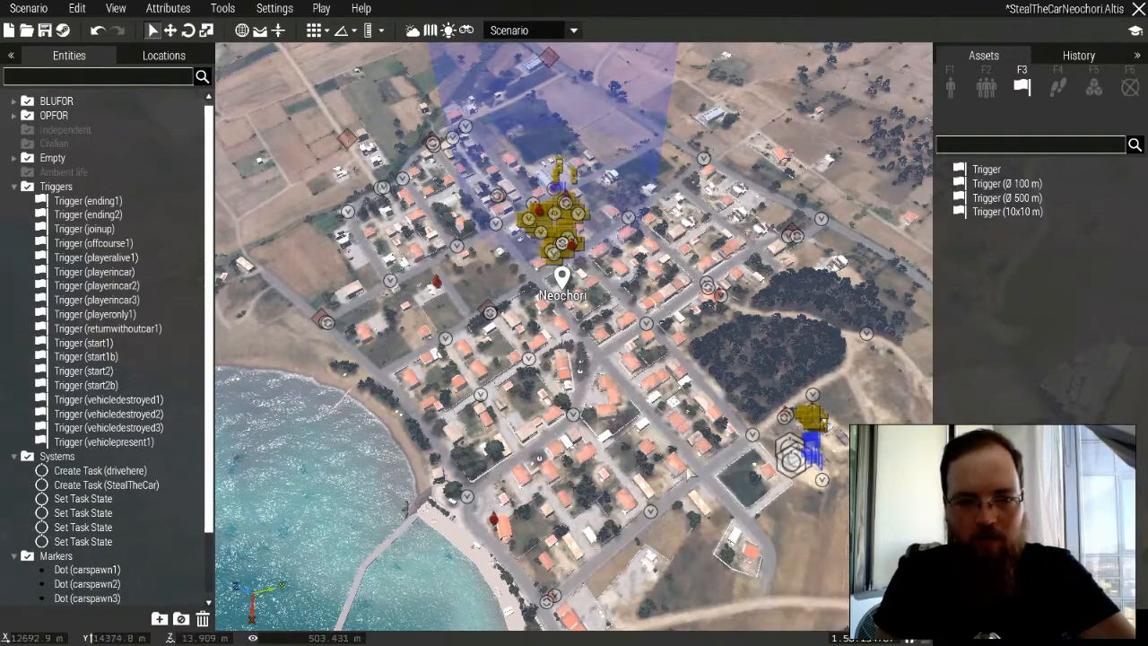
scroll(672, 305, down, 3)
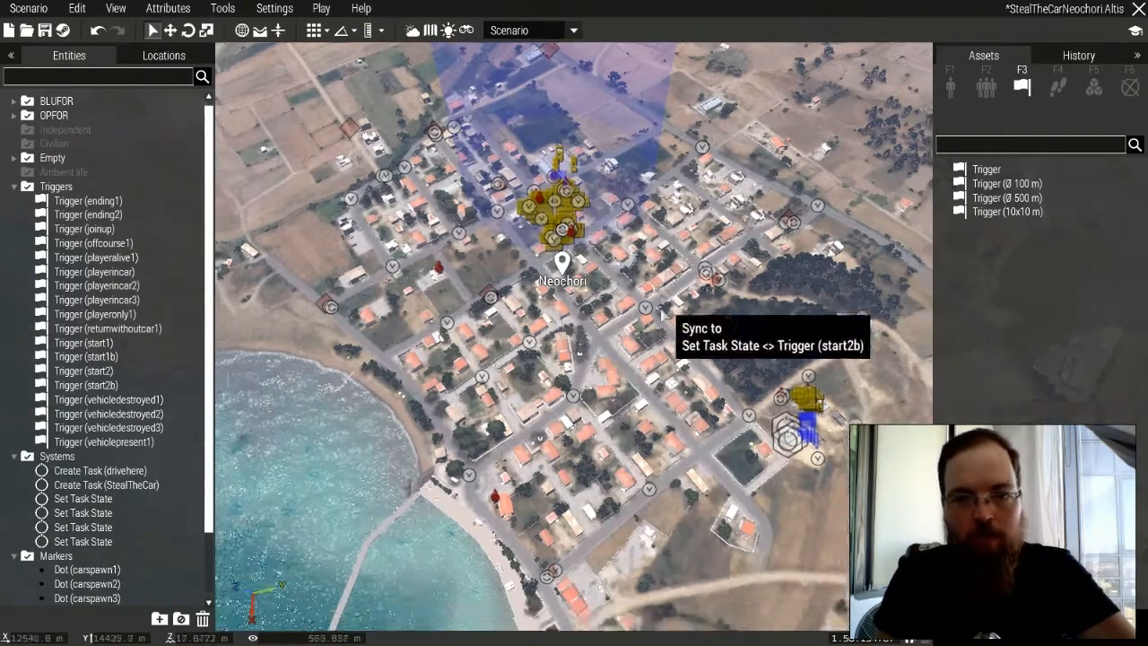
scroll(581, 318, up, 3)
scroll(581, 319, up, 5)
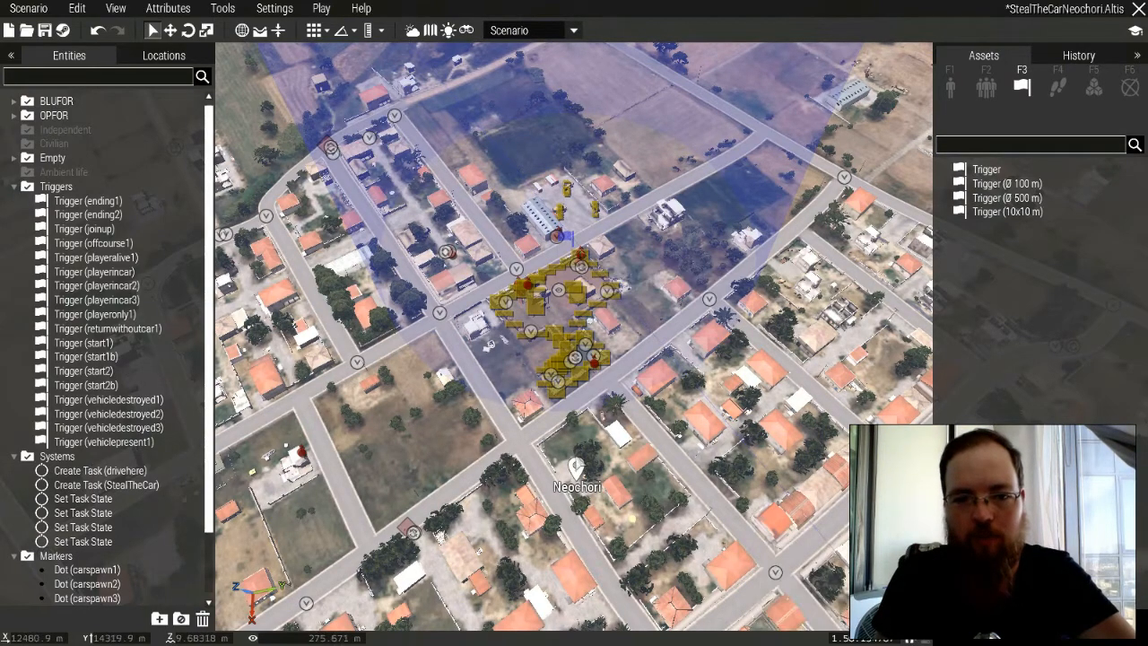
Inspect the farmhouse trigger area beside the forest and the separate trigger site among the trees beyond it.
key(s)
key(d)
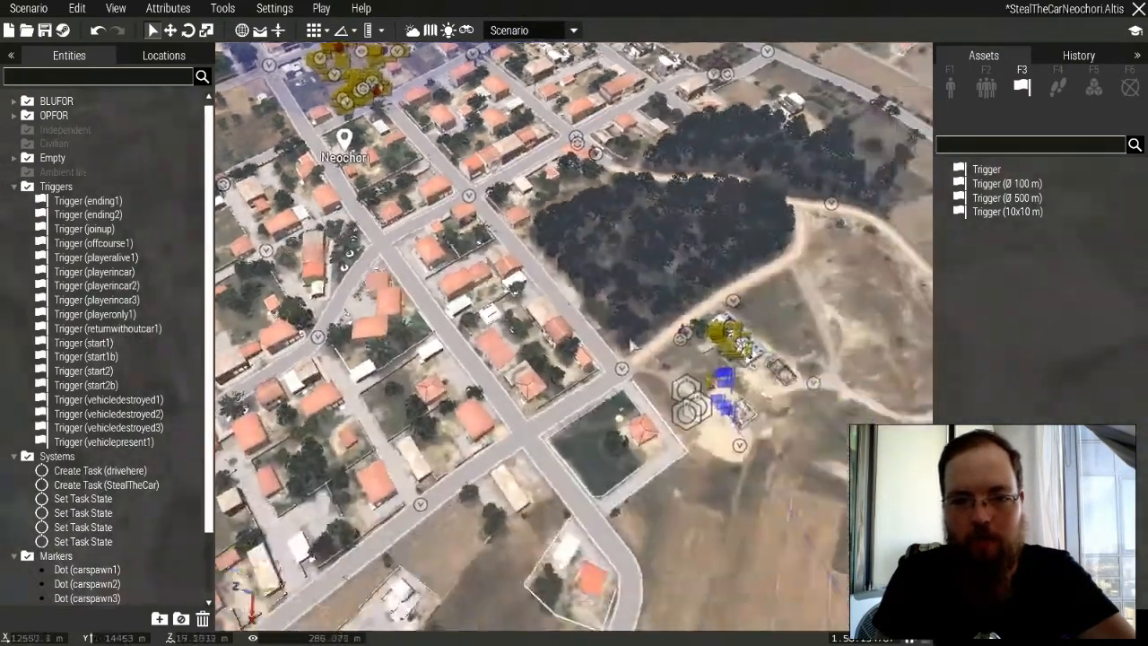
key(w)
key(d)
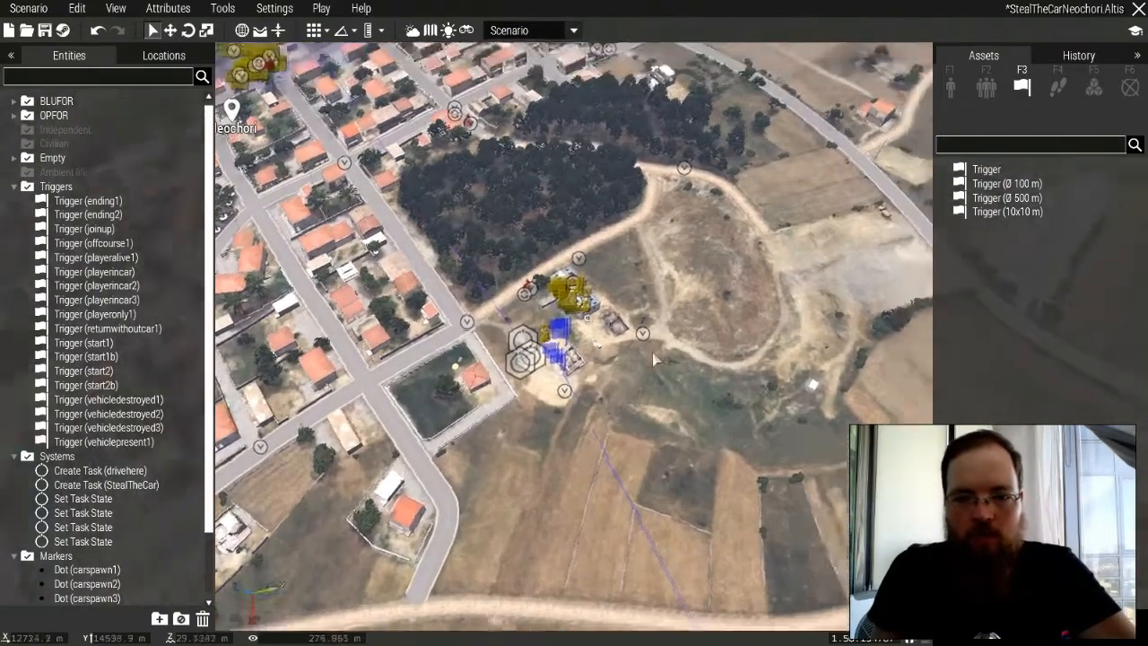
right_drag(652, 352, 687, 308)
key(w)
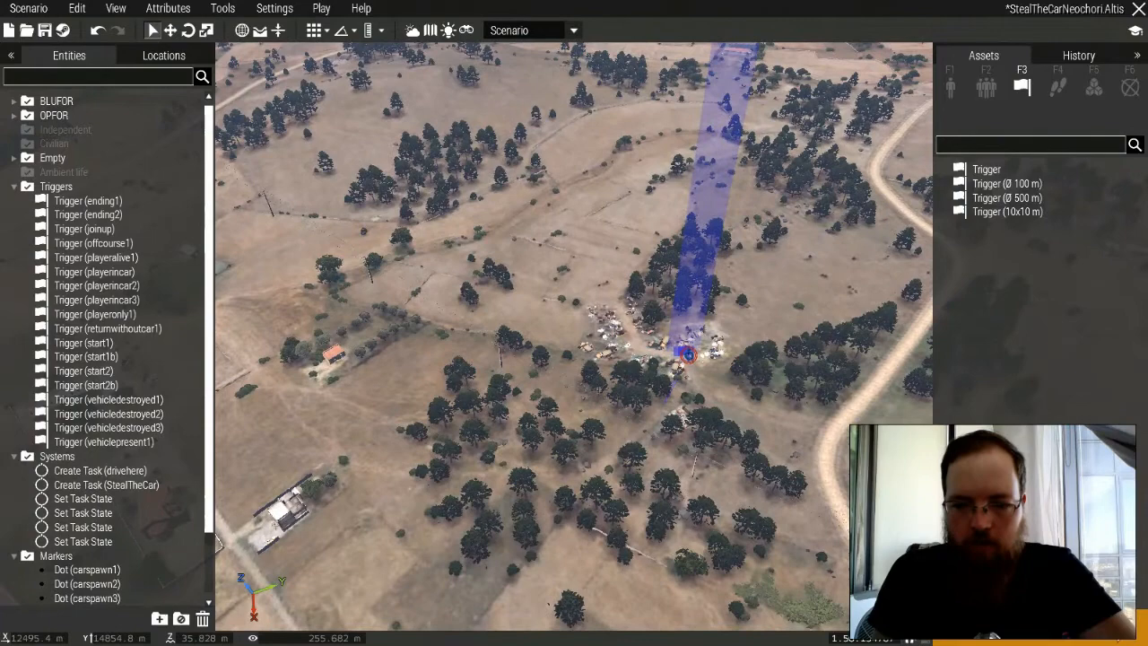
Play the scenario, pause it and open the animation viewer from the debug console.
click(993, 636)
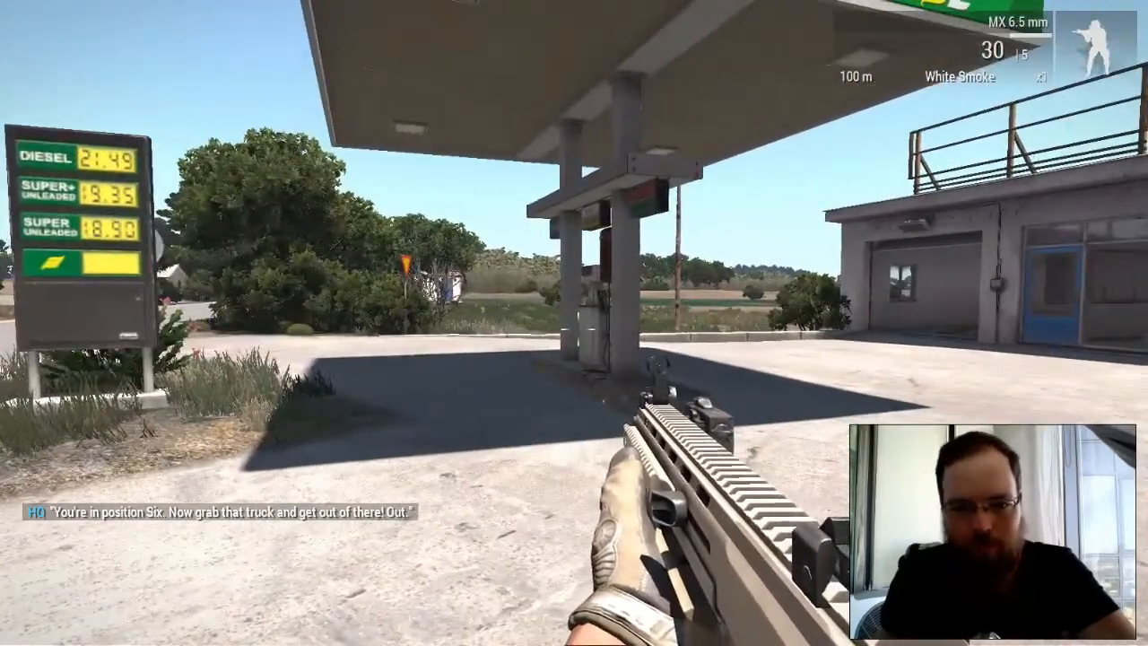
key(Escape)
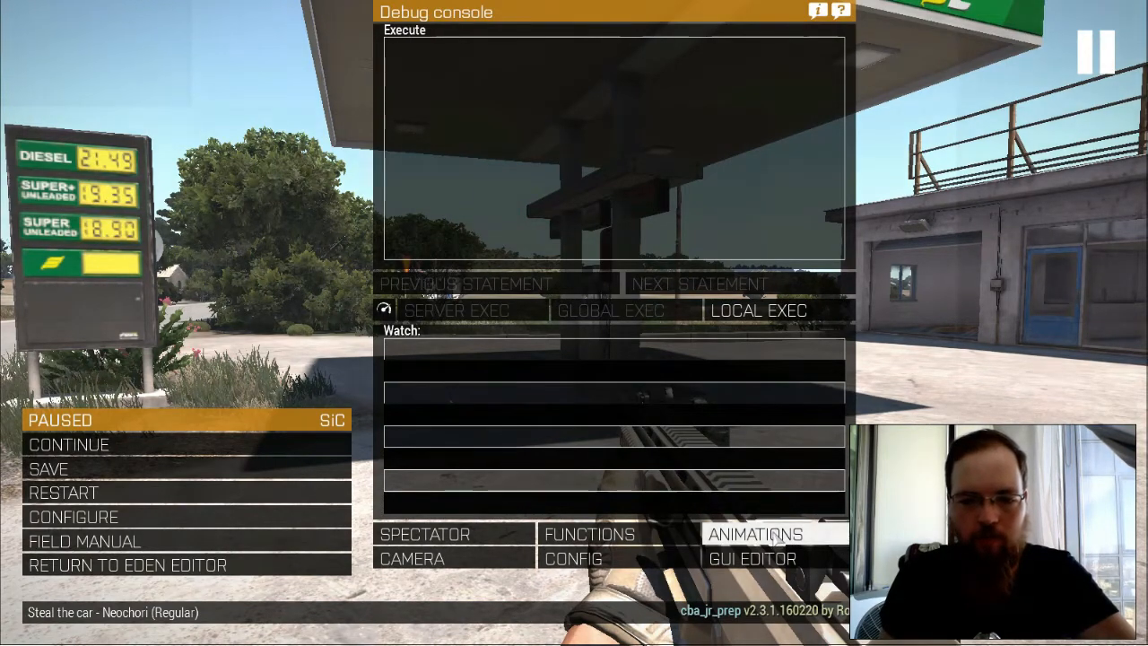
click(775, 538)
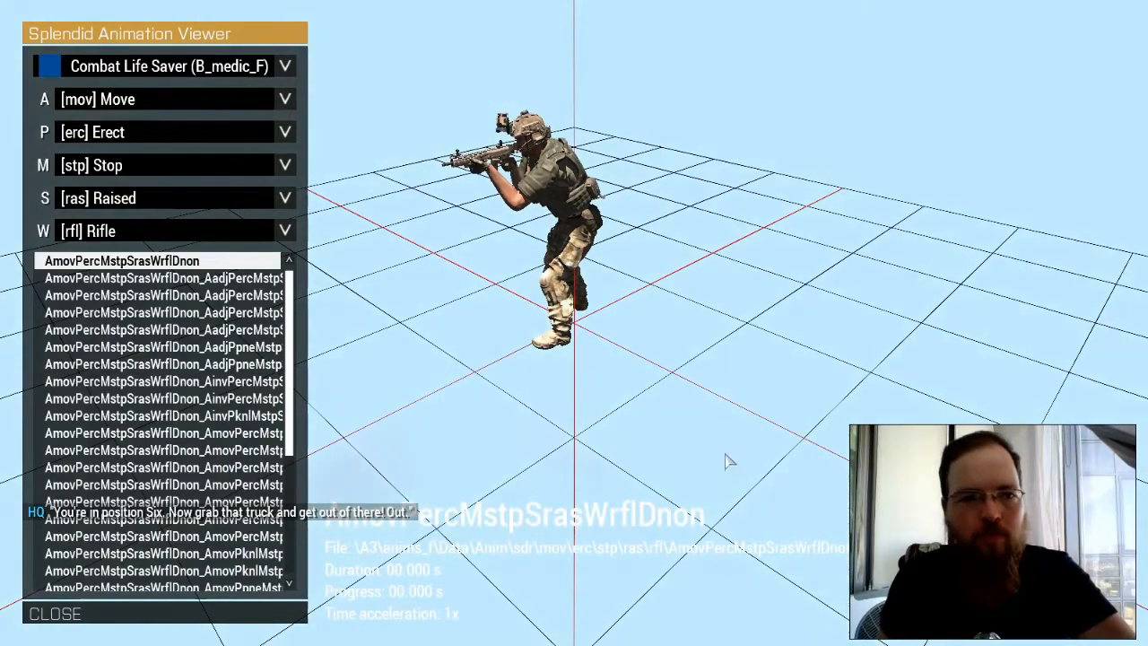
Filter the animation list to the [cts] Cutscene action.
drag(733, 442, 800, 438)
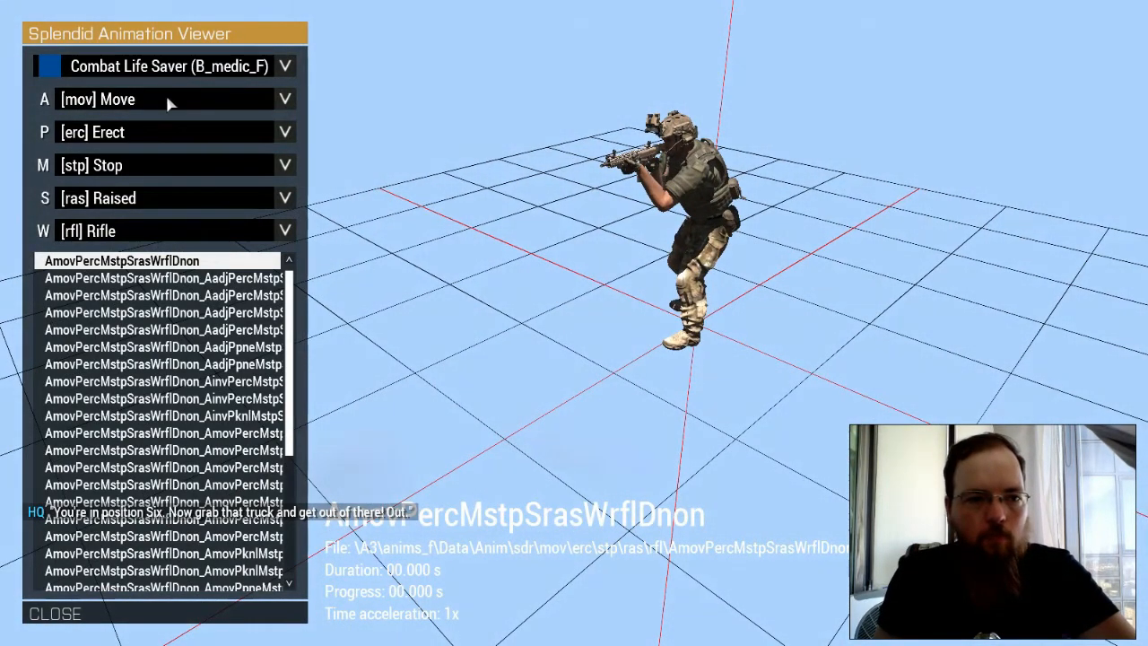
click(116, 106)
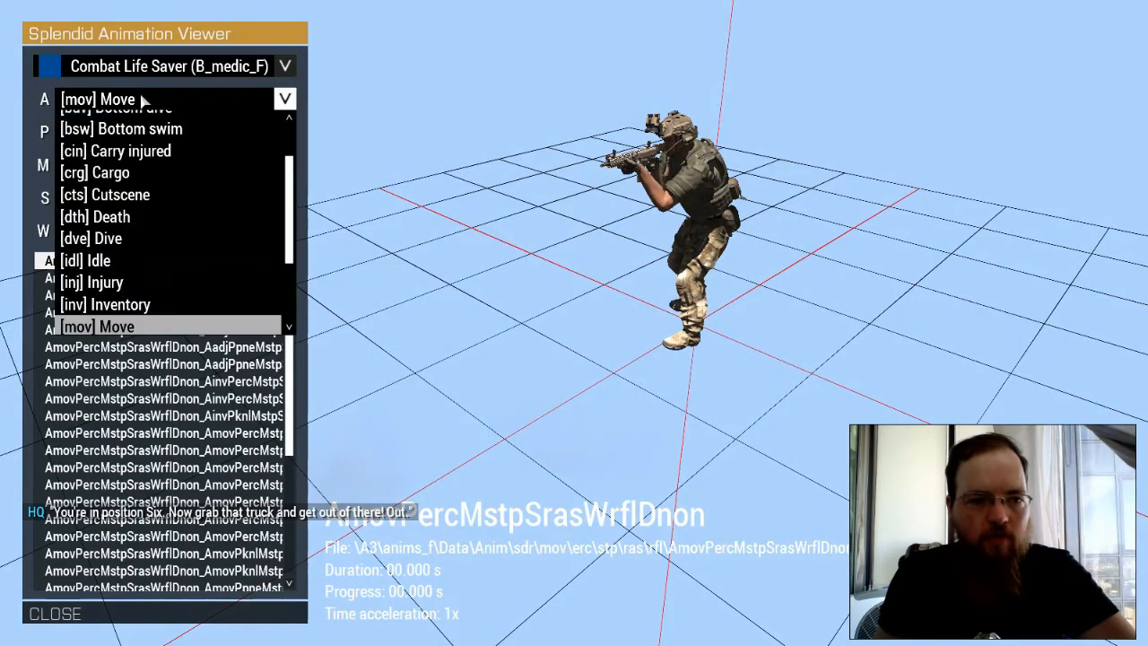
scroll(148, 206, down, 5)
scroll(153, 235, up, 8)
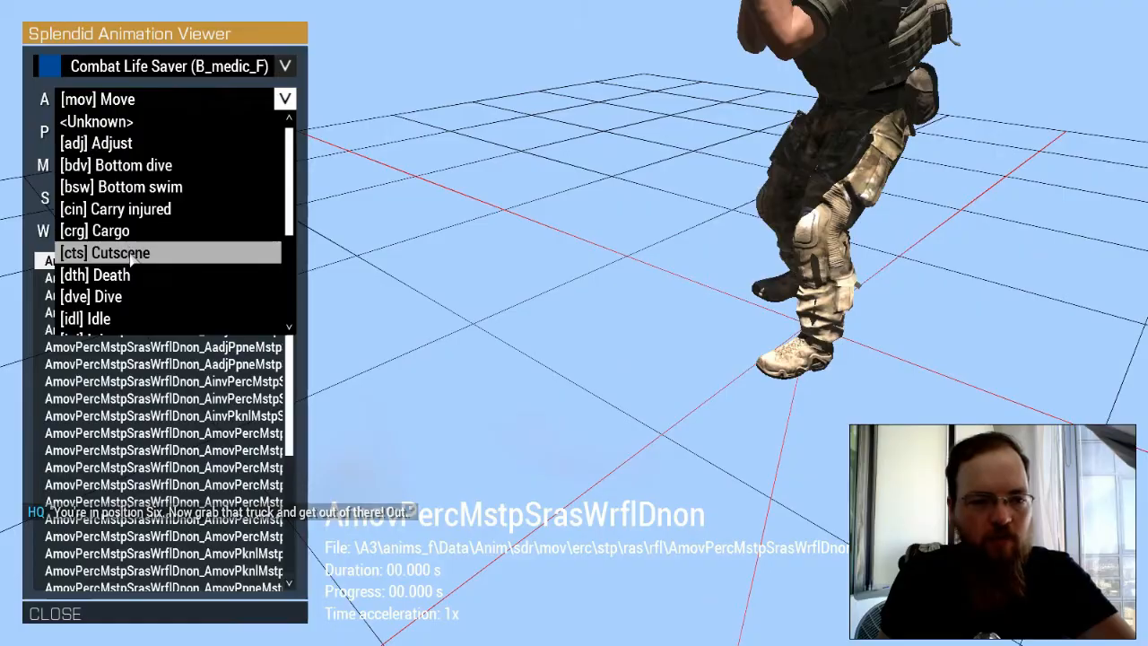
click(130, 254)
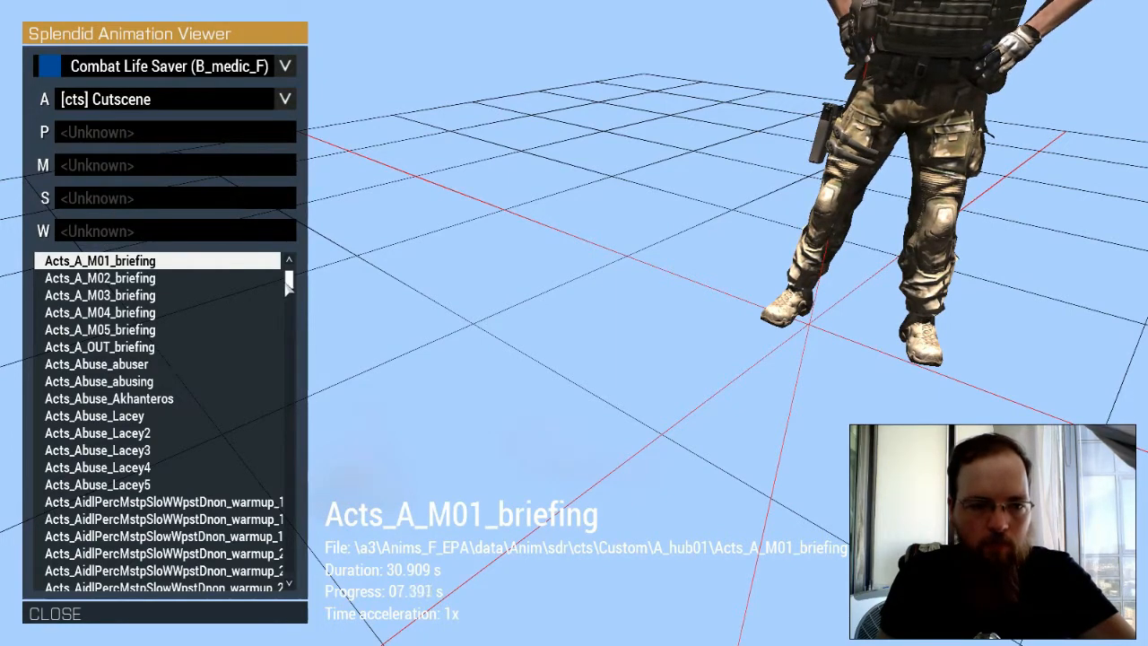
Preview the Acts_AidlPsitMstpSsurWnonDnon_loop animation and look through the rest of the cutscene list as far as the Acts_welcomeOnHUB05 entries.
drag(288, 284, 296, 364)
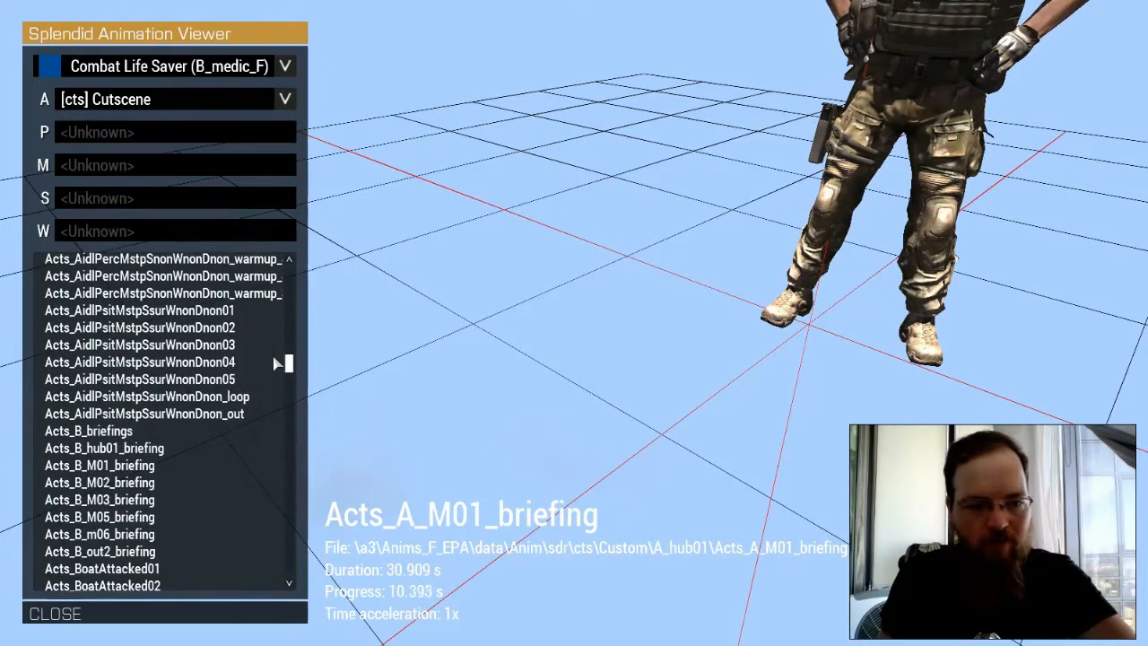
click(198, 395)
scroll(197, 387, down, 7)
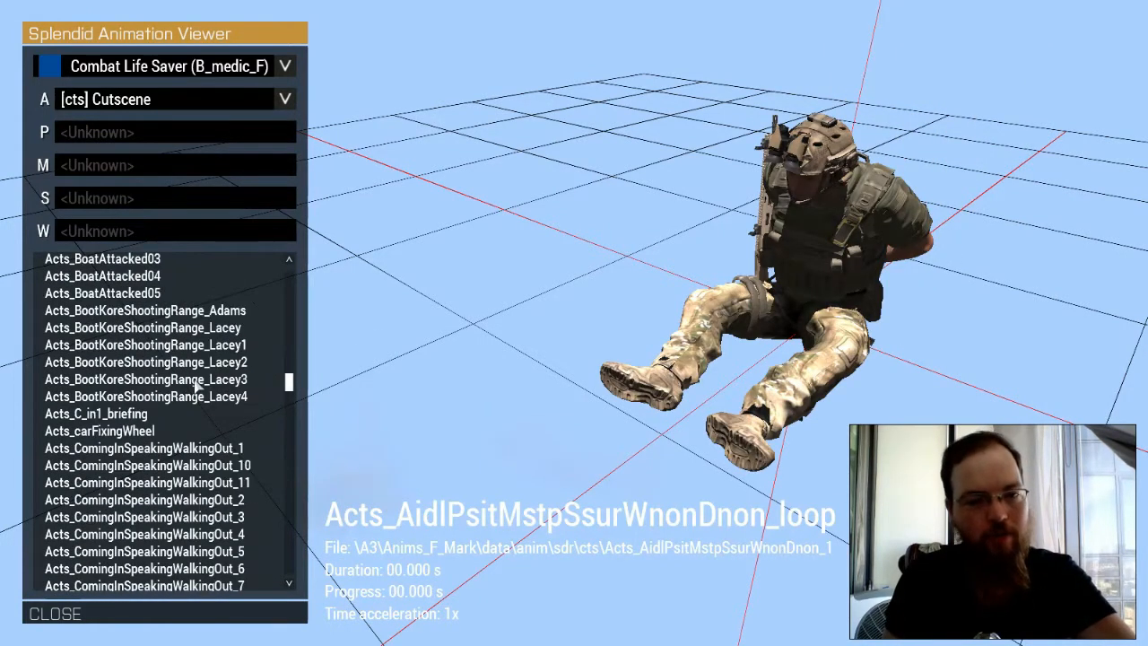
scroll(196, 388, down, 5)
scroll(175, 399, down, 20)
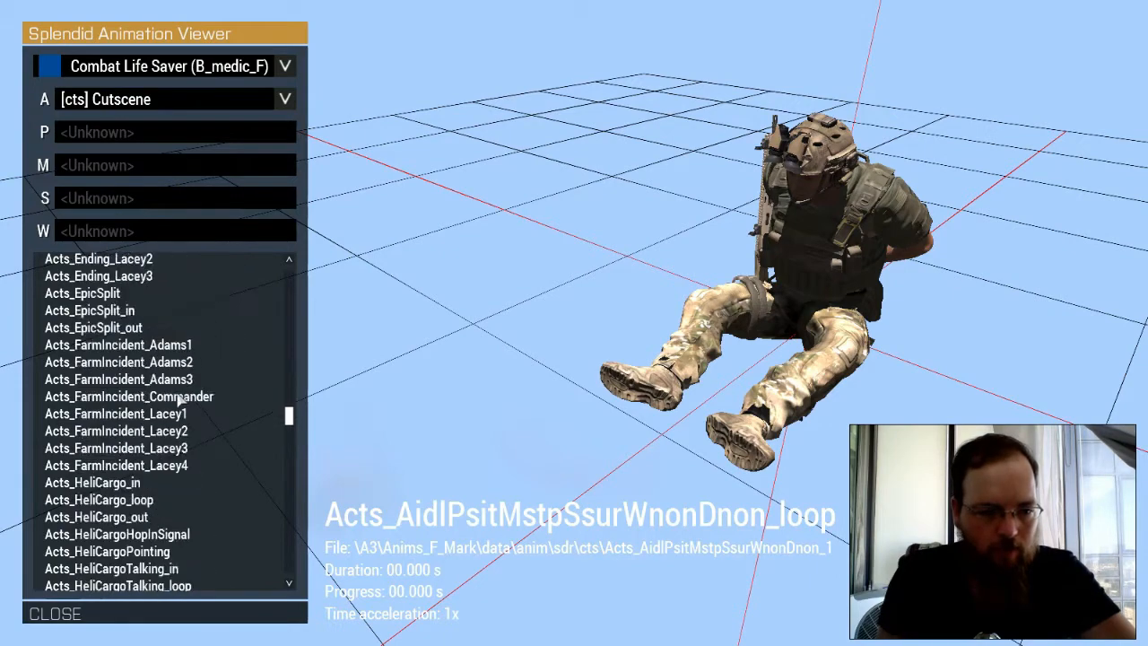
scroll(184, 392, down, 12)
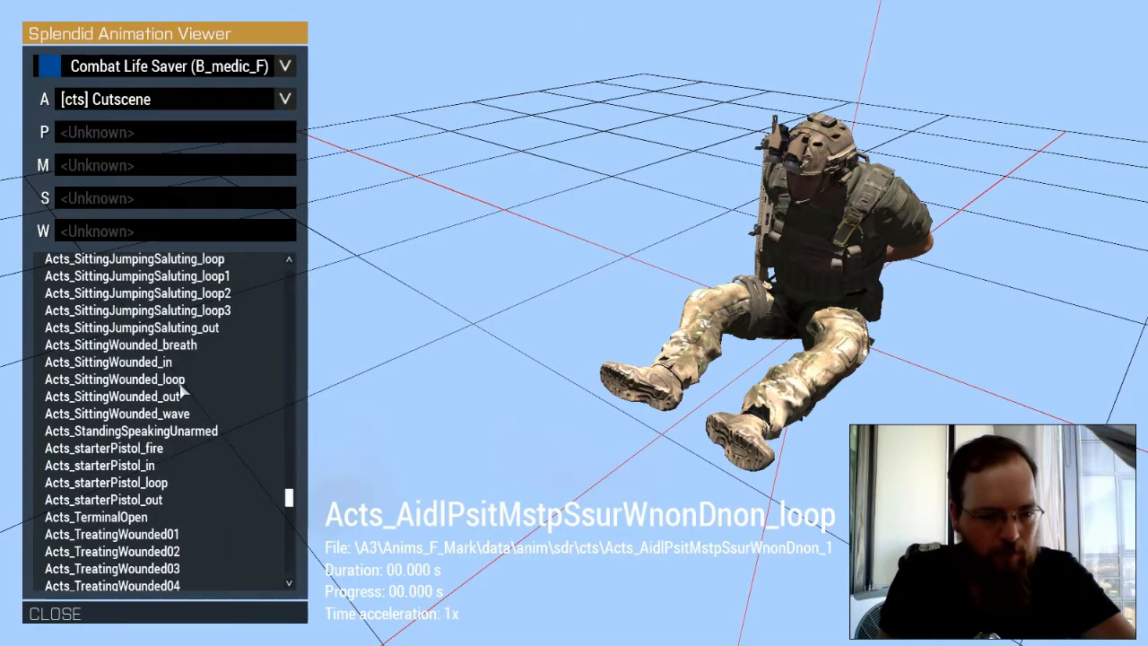
scroll(182, 391, down, 9)
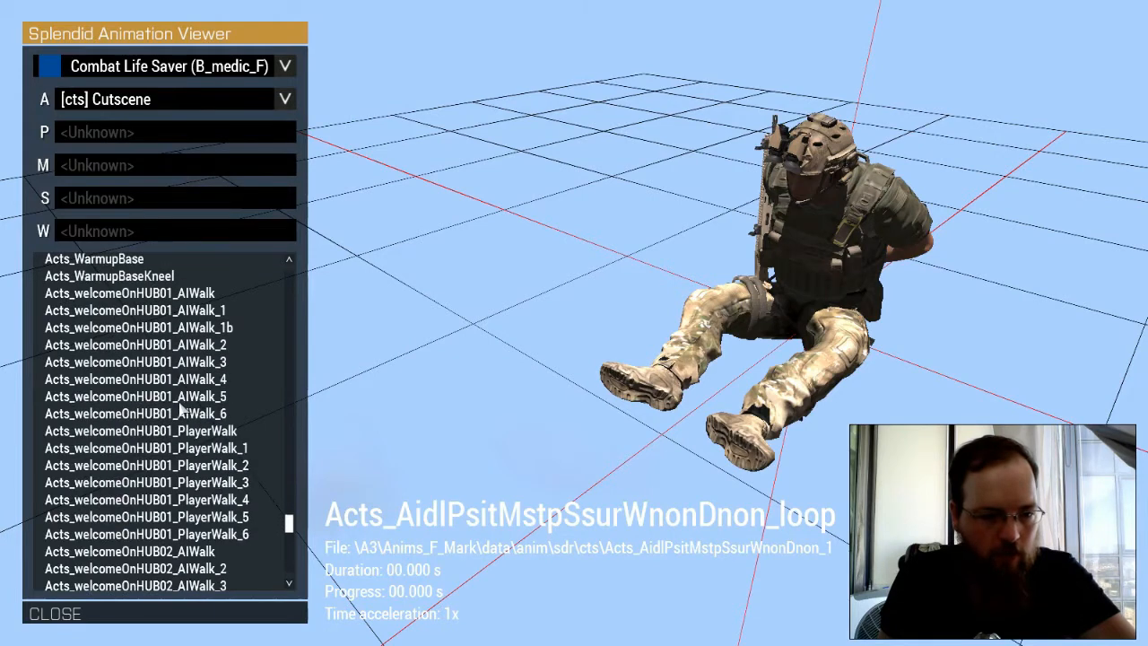
scroll(181, 405, down, 15)
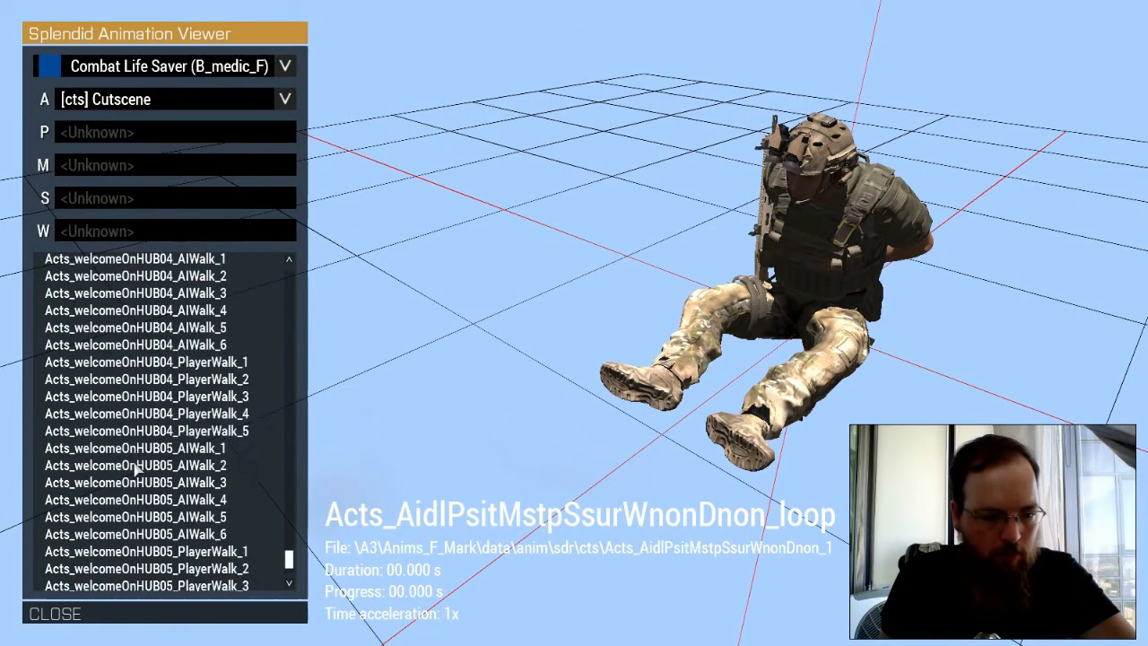
Preview the Acts_SignalToCheck animation with the whole soldier framed from the front.
scroll(137, 466, up, 13)
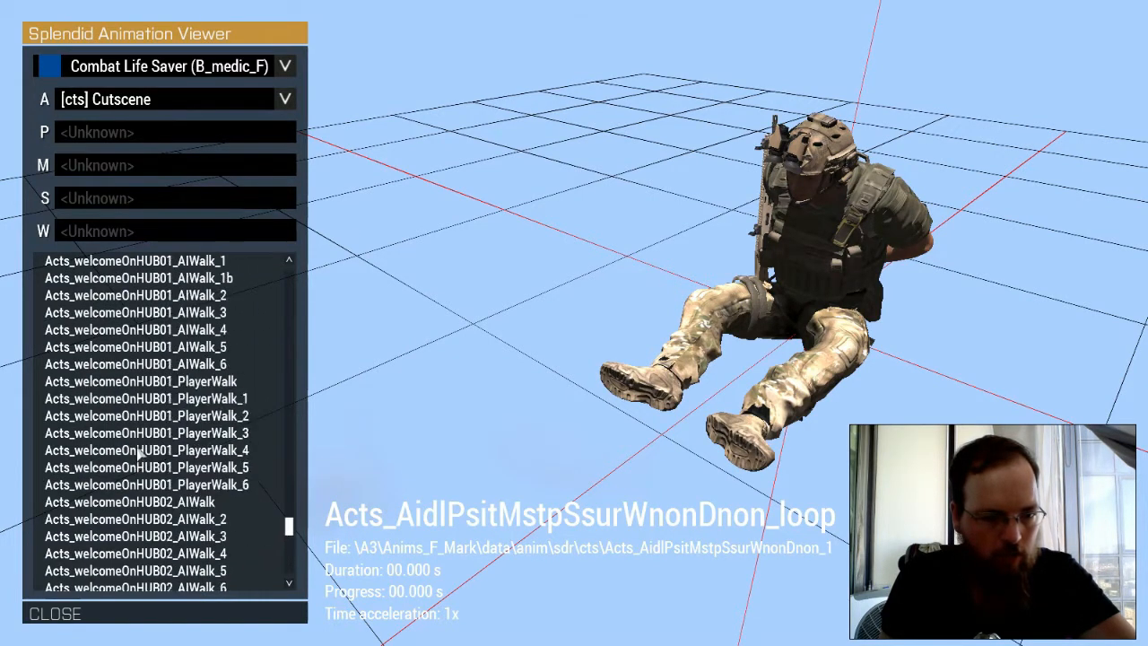
scroll(139, 456, up, 11)
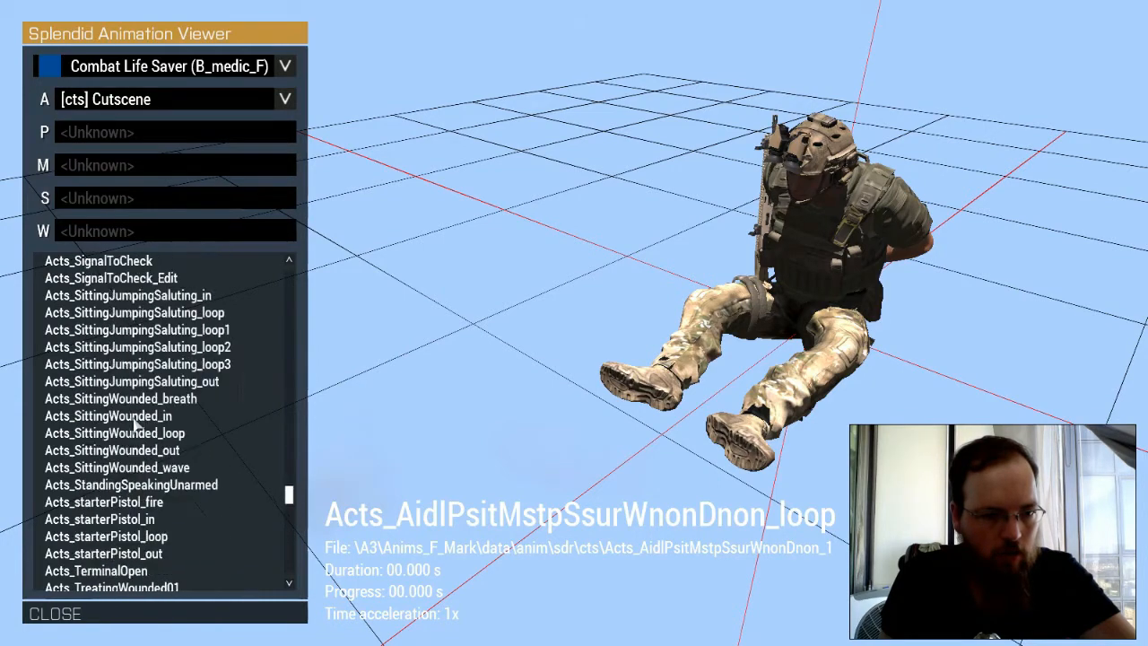
scroll(135, 426, up, 3)
click(134, 399)
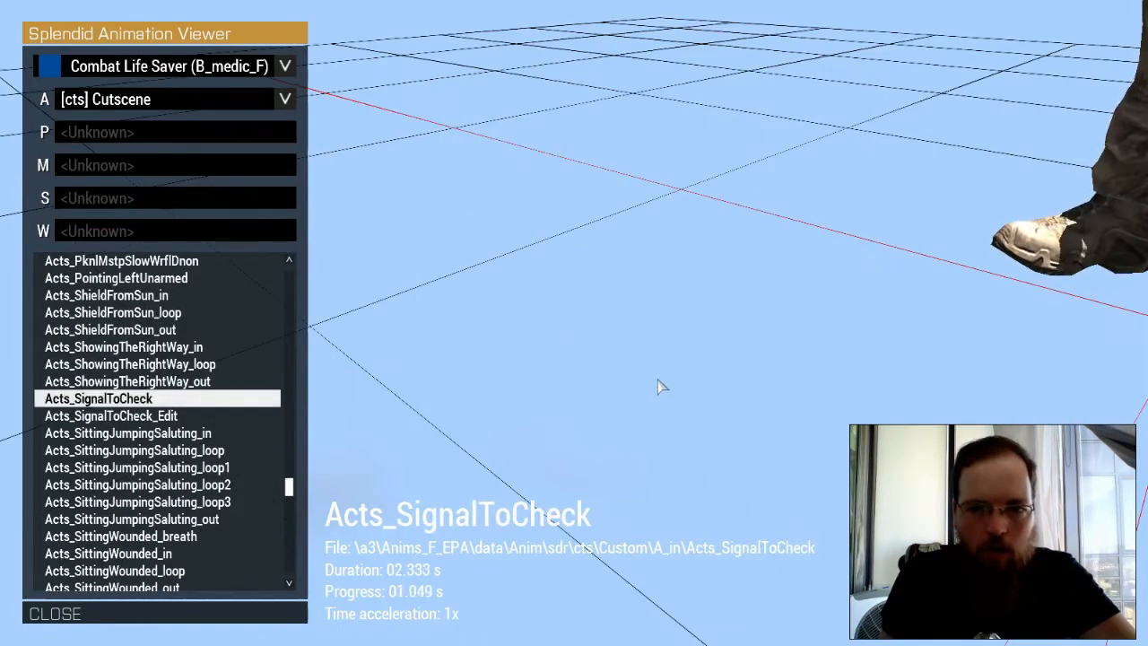
drag(659, 385, 759, 195)
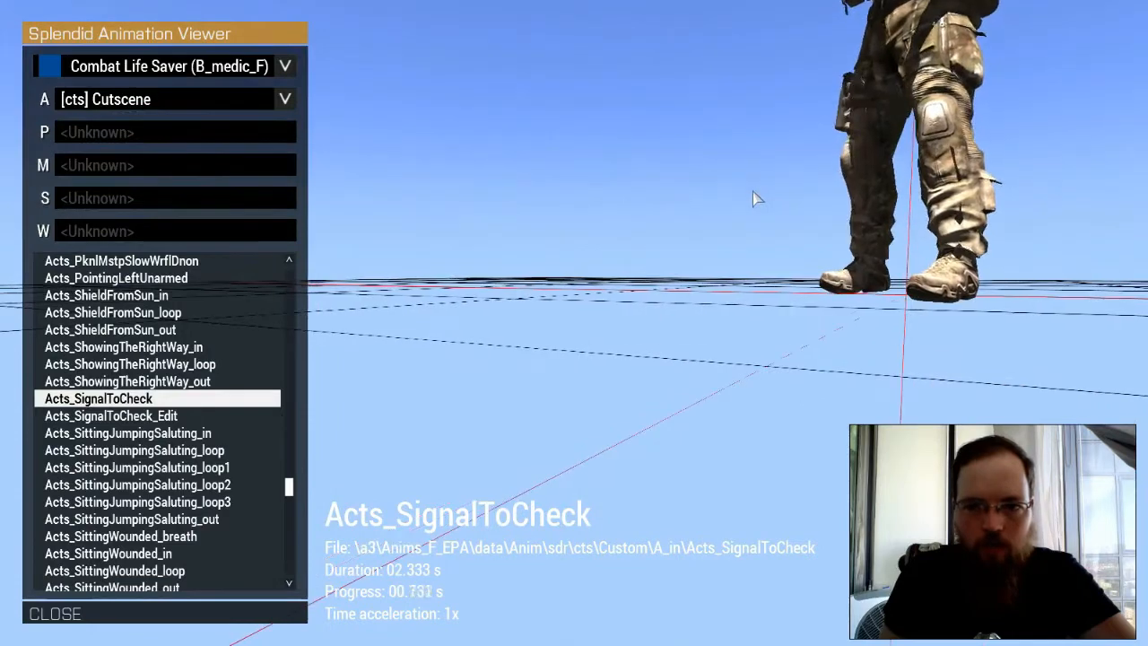
right_drag(704, 209, 787, 110)
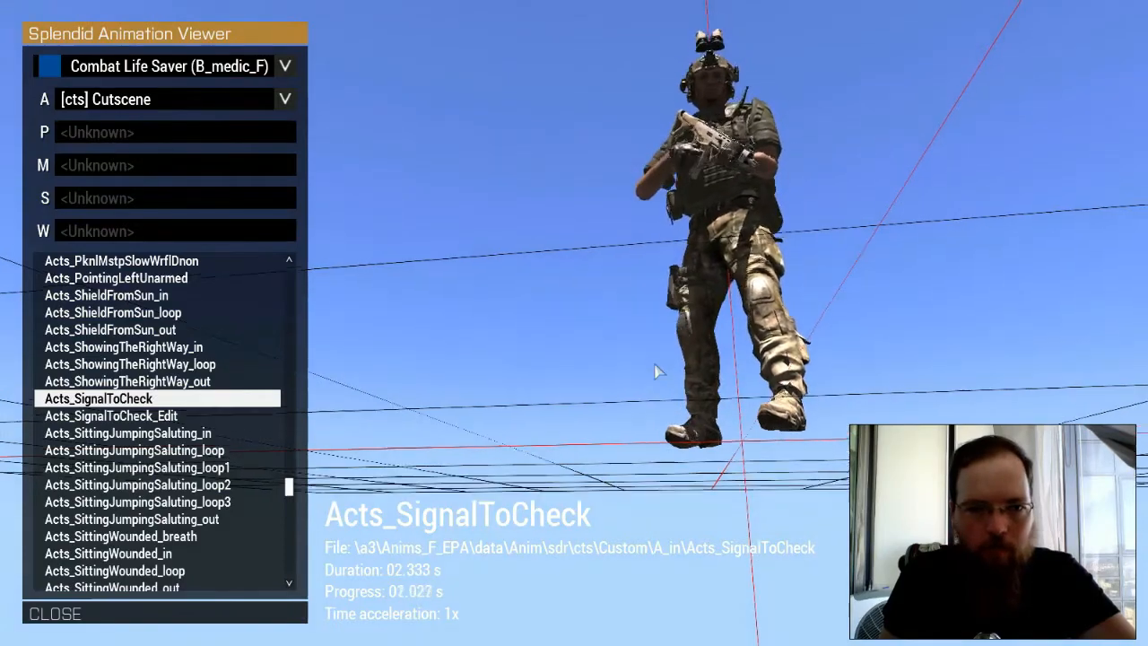
right_drag(655, 372, 630, 591)
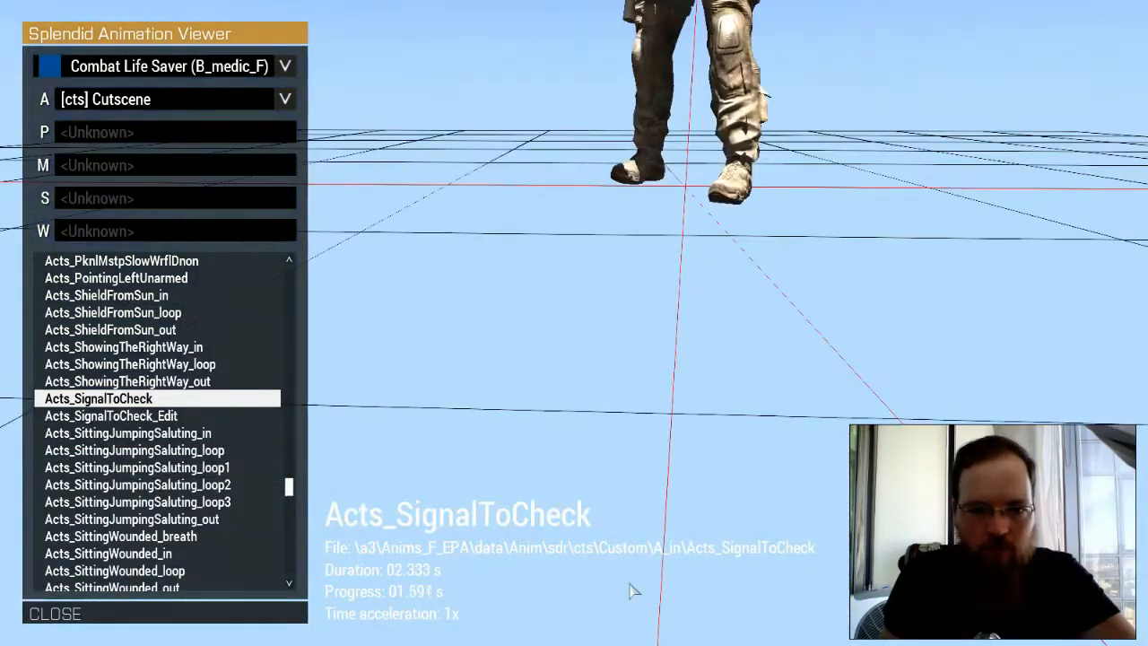
right_drag(687, 487, 752, 298)
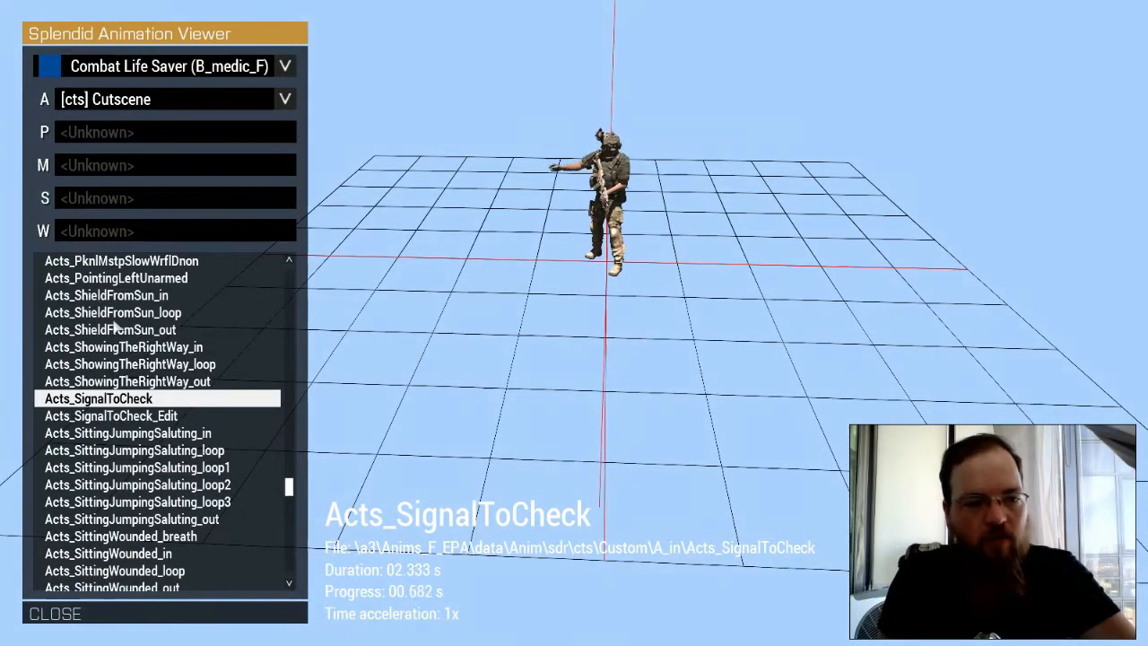
Preview the Acts_ShieldFromSun_out, Acts_ShowingTheRightWay and Acts_SittingJumpingSaluting_loop animations one after another.
click(115, 329)
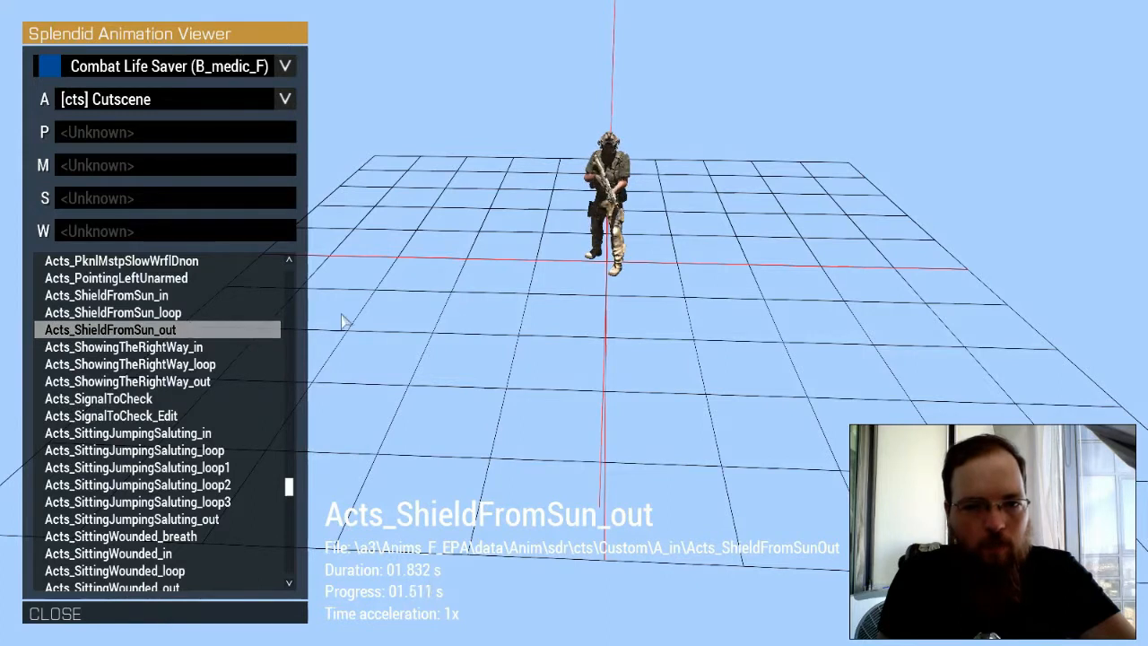
click(152, 347)
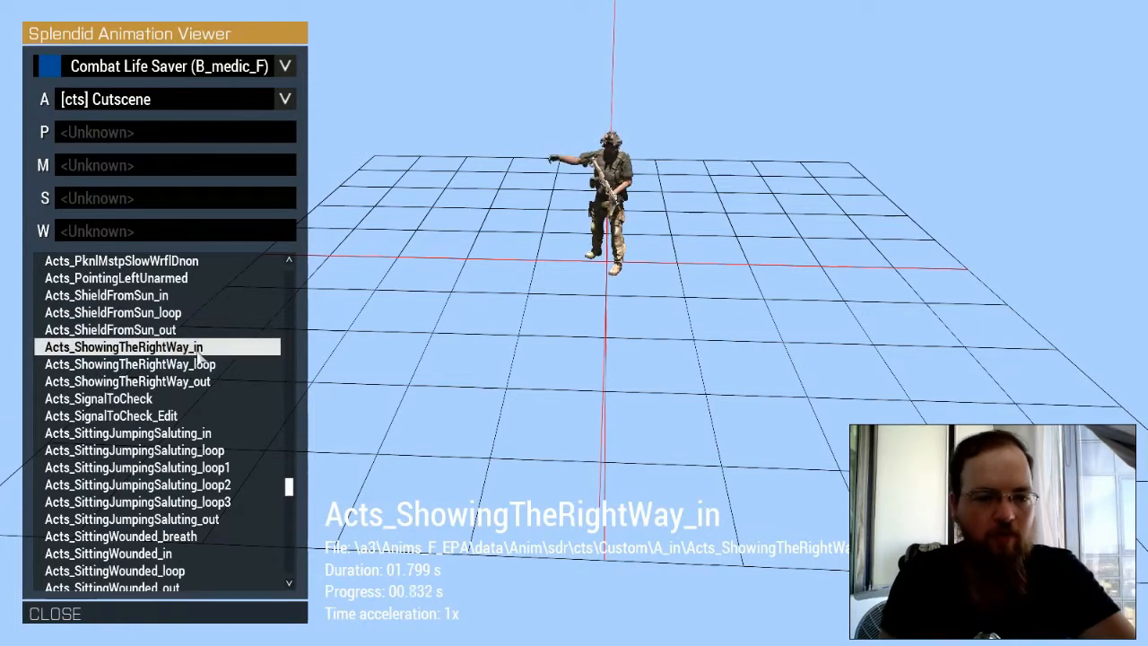
click(204, 366)
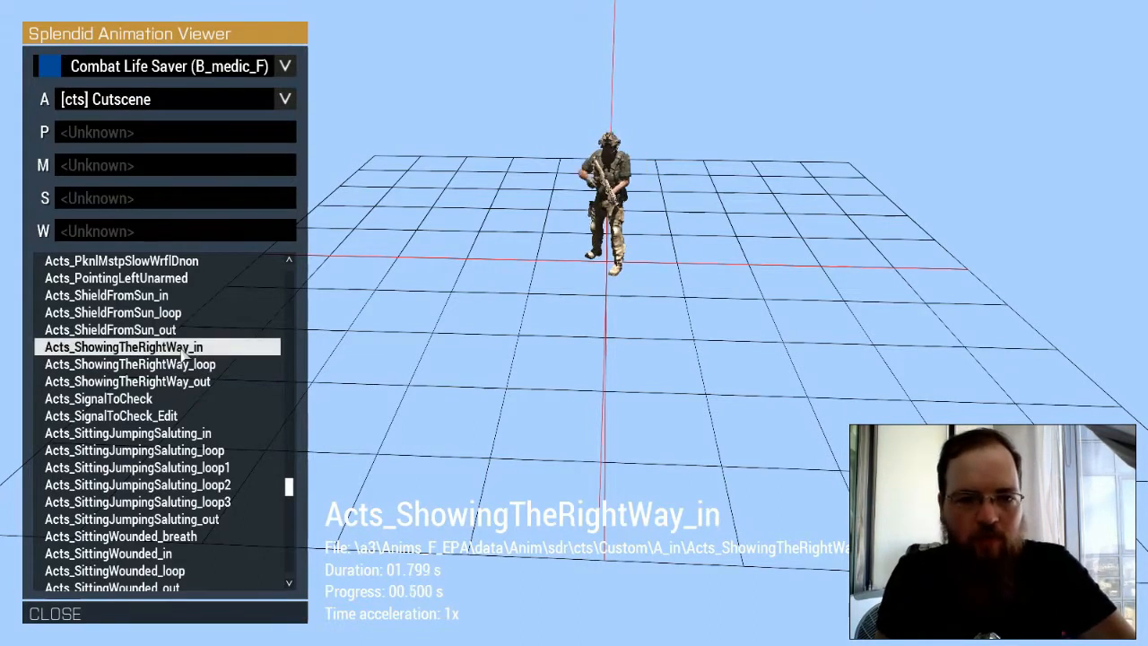
click(187, 382)
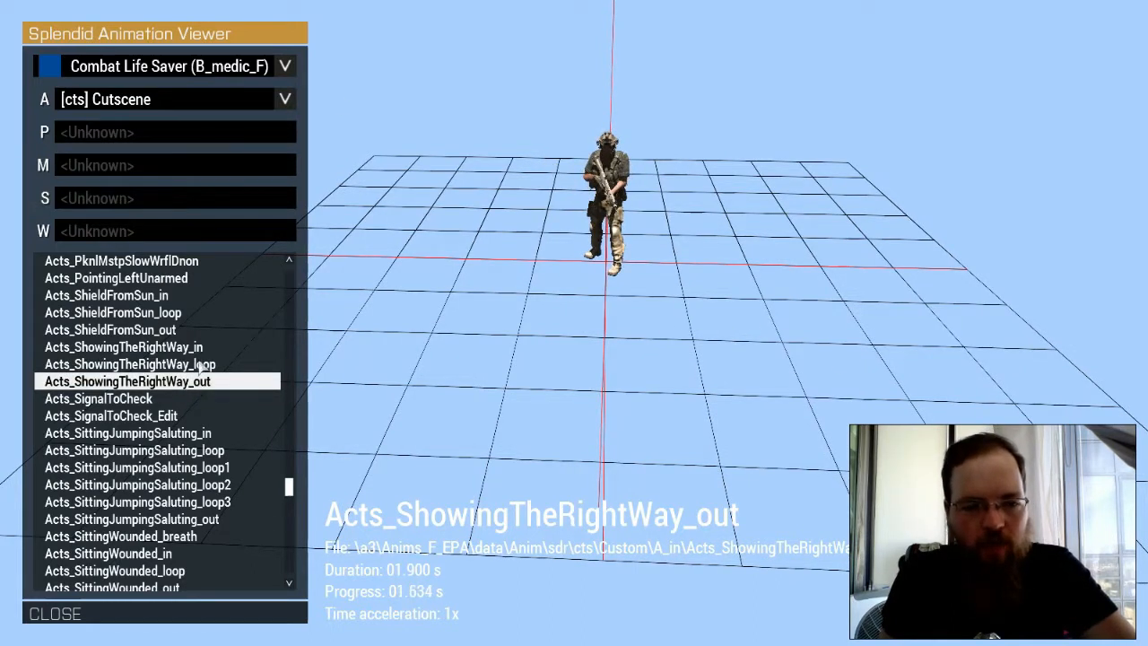
click(184, 451)
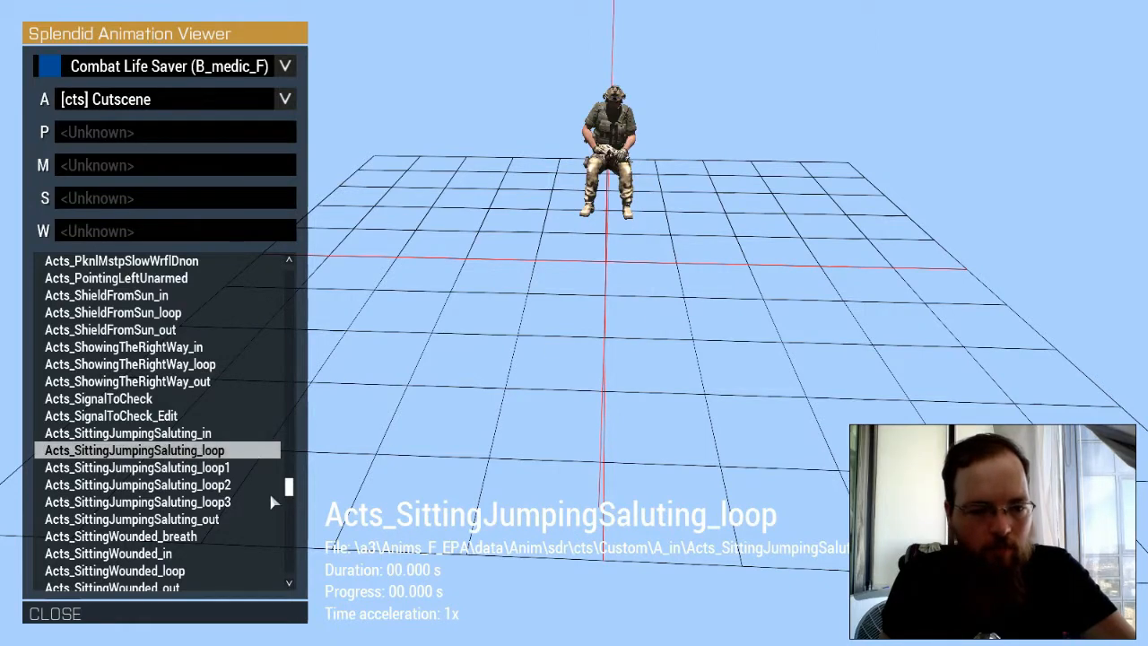
Look back through the cutscene list to its first entries, previewing a few of the Acts_AidlPercMstp warmup animations.
drag(289, 488, 238, 429)
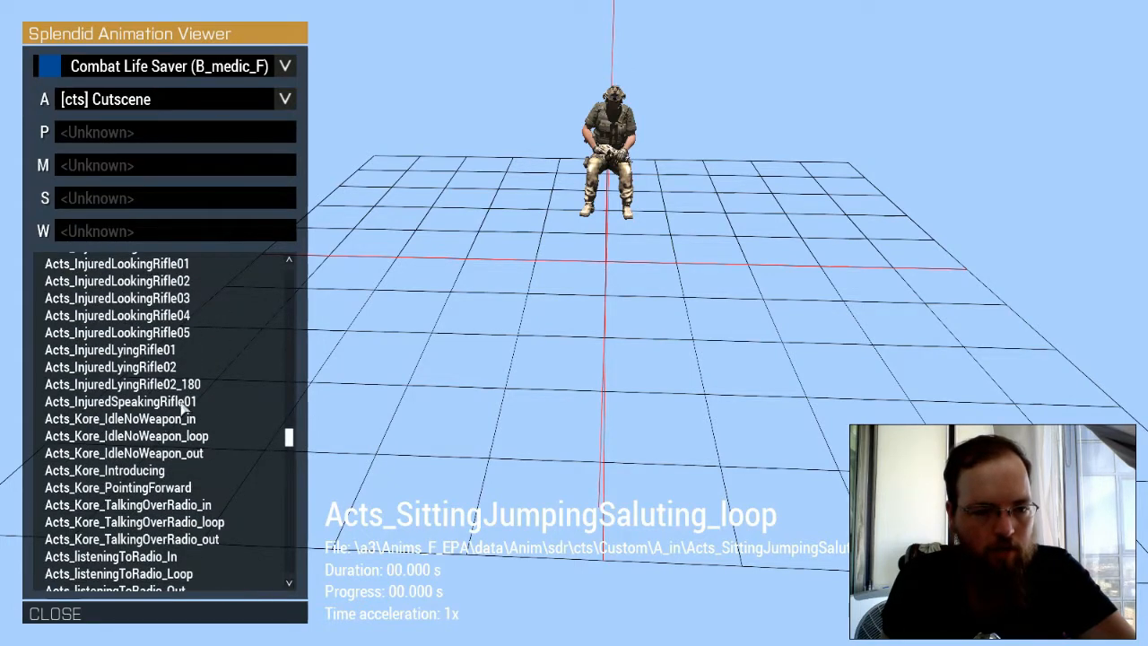
scroll(184, 405, up, 5)
scroll(180, 400, up, 10)
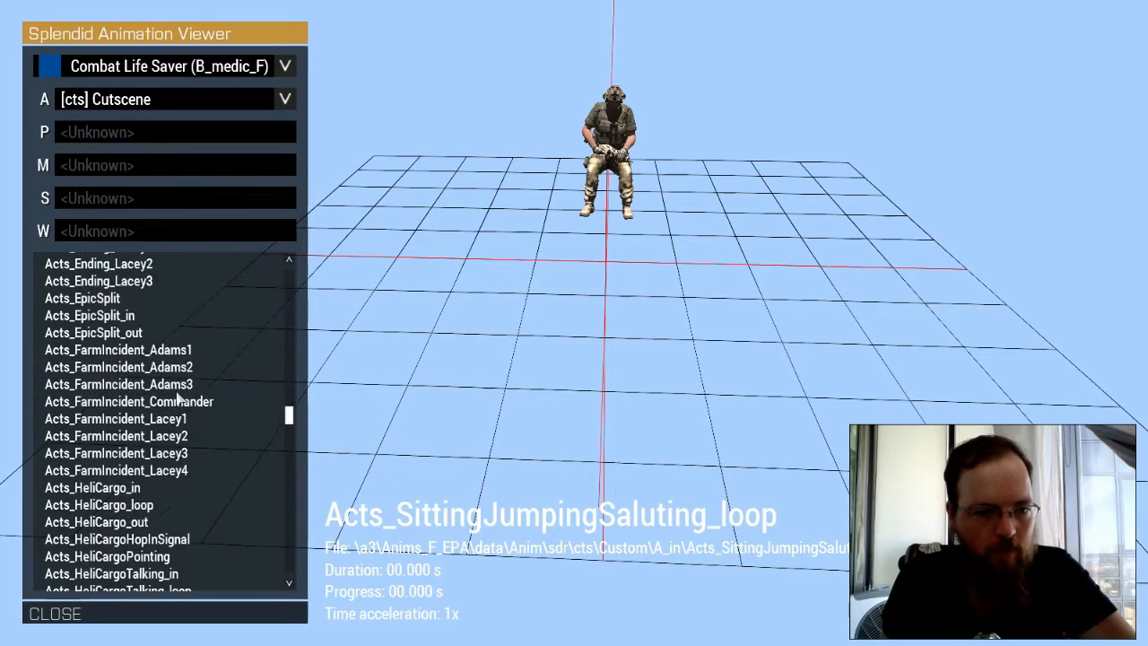
scroll(139, 375, up, 10)
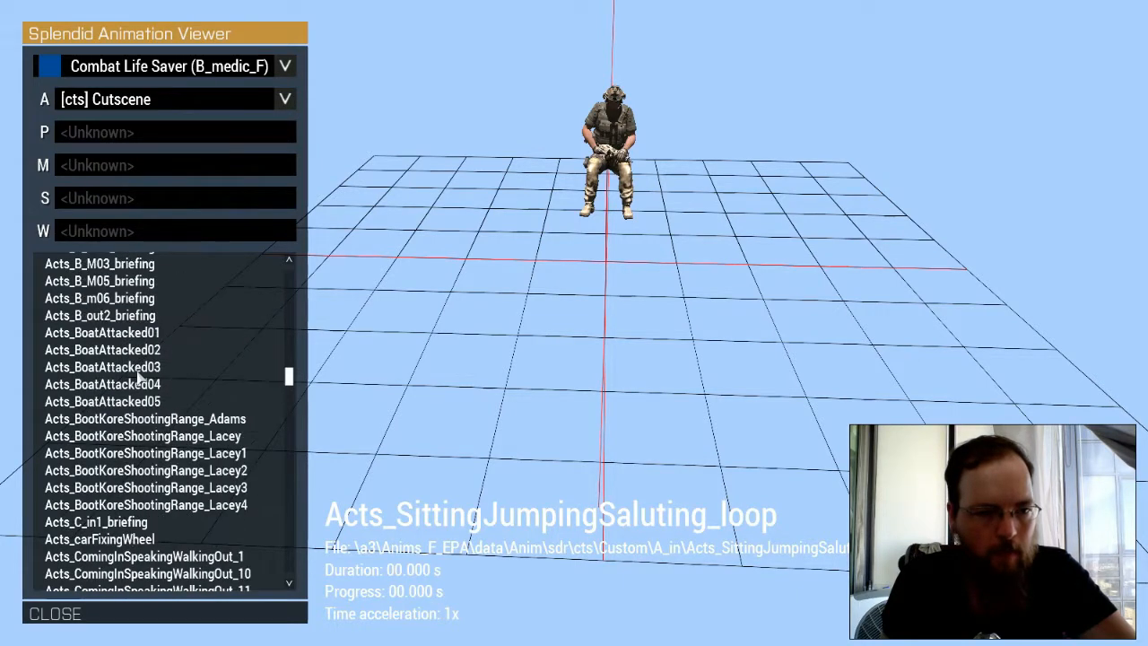
click(141, 369)
scroll(141, 370, up, 5)
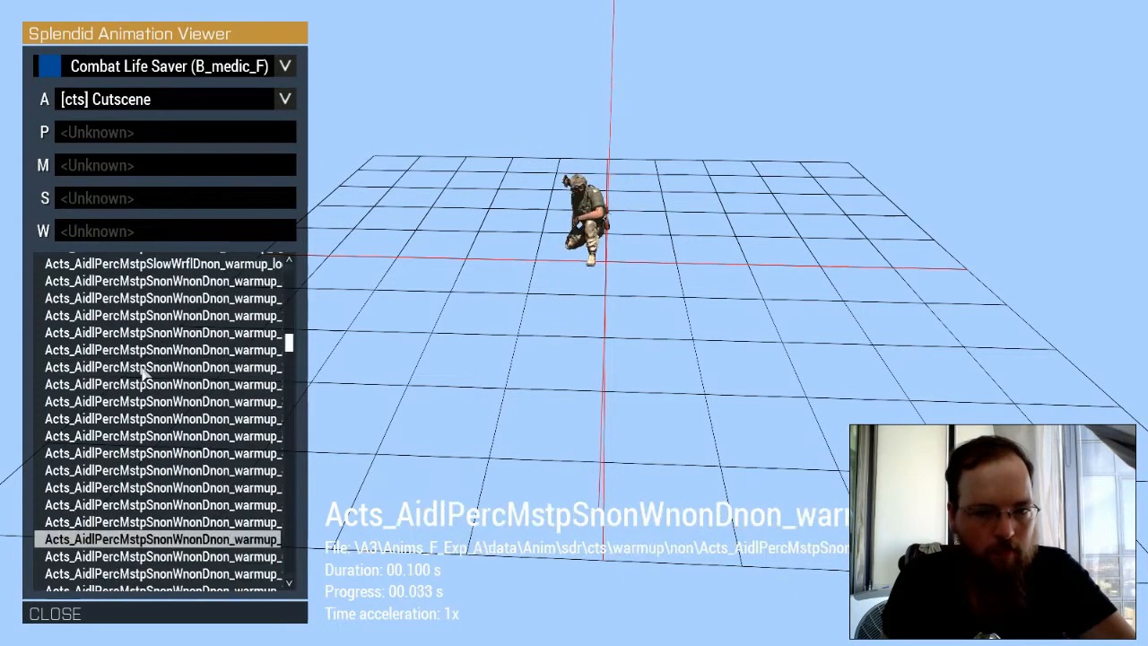
click(141, 369)
scroll(141, 368, up, 3)
scroll(142, 369, up, 2)
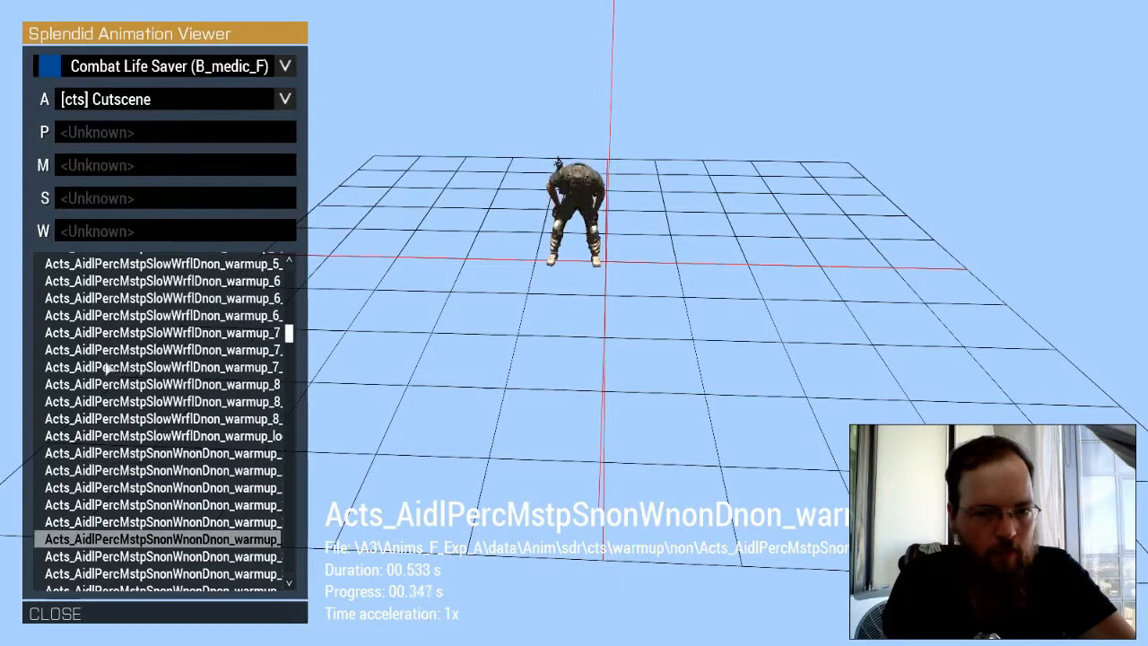
click(139, 369)
scroll(139, 369, up, 3)
scroll(170, 346, up, 5)
scroll(182, 335, up, 15)
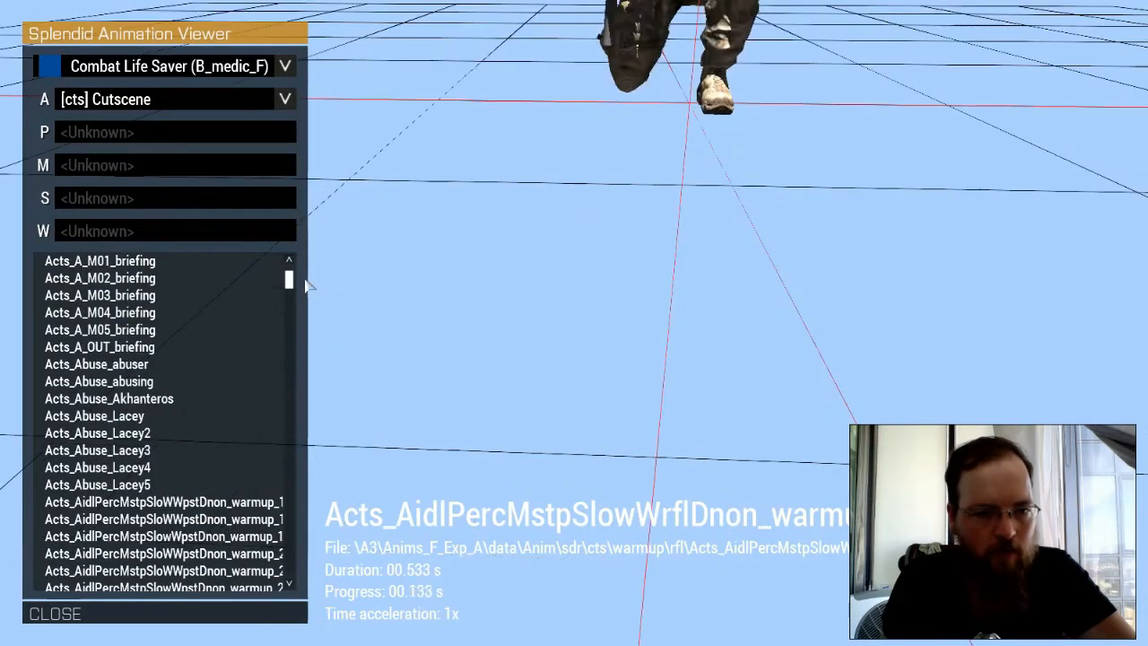
Preview the Acts_TreatingWounded01 animation and look through the Acts_welcomeOnHUB entries that follow it.
drag(289, 280, 288, 473)
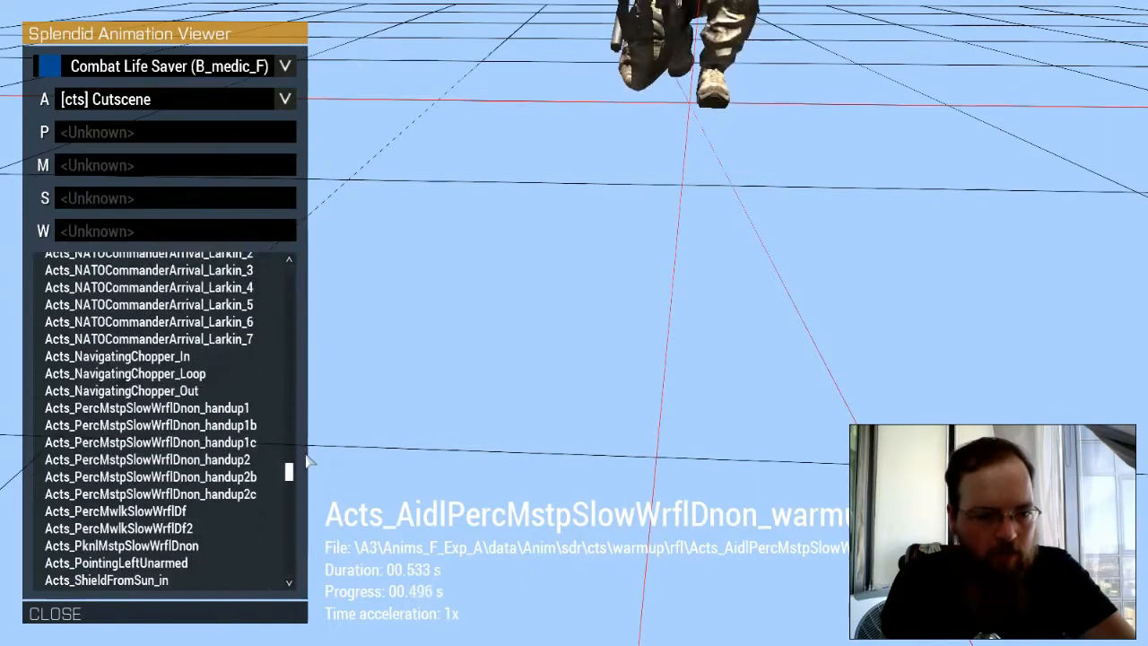
scroll(148, 477, down, 4)
scroll(150, 477, down, 7)
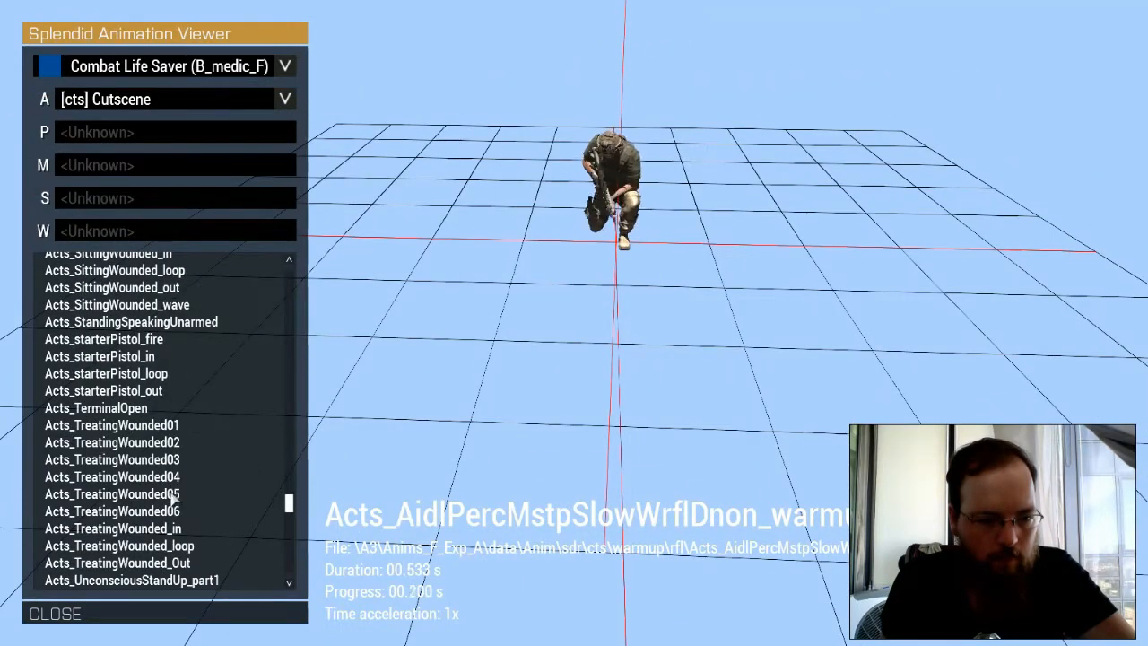
click(153, 426)
scroll(150, 443, down, 10)
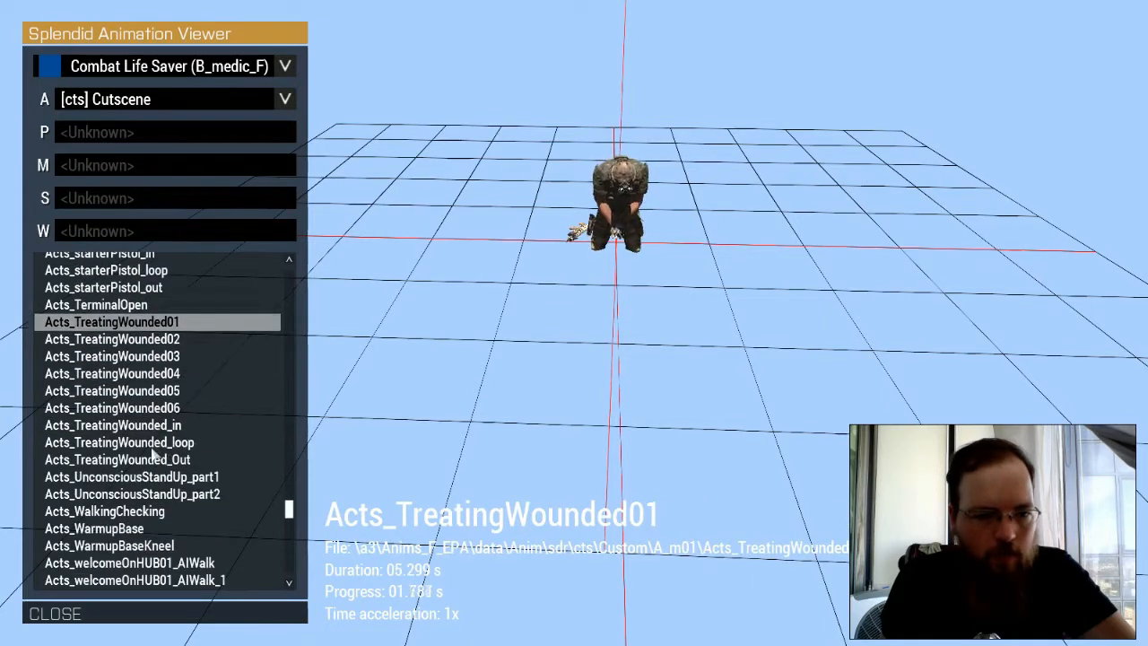
scroll(163, 493, down, 5)
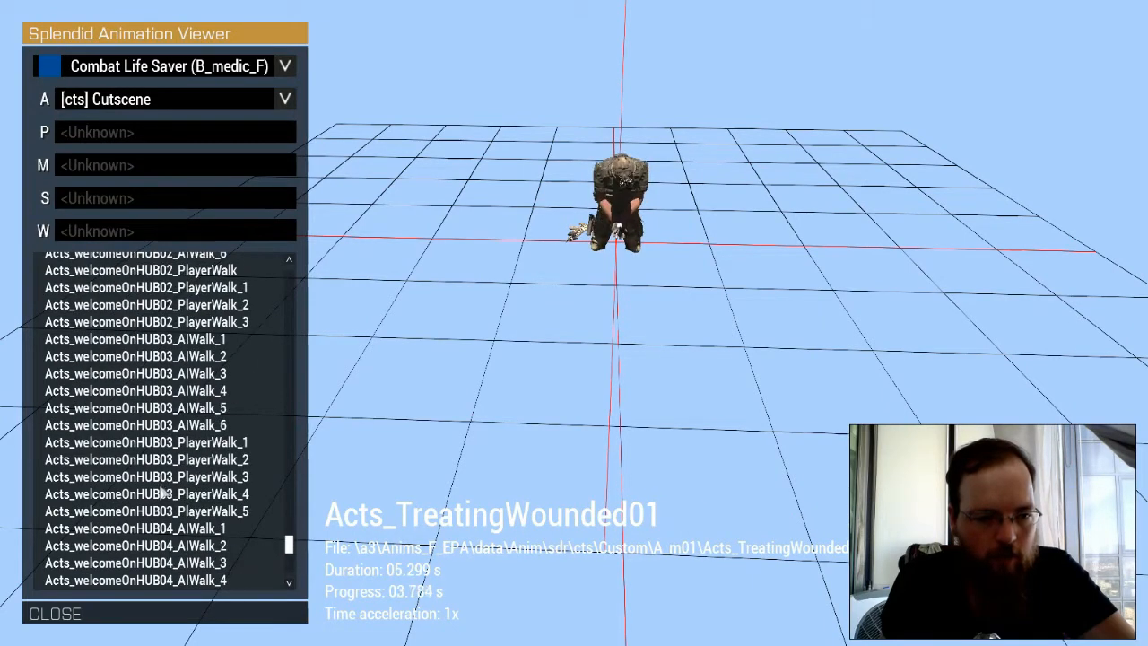
scroll(435, 368, down, 3)
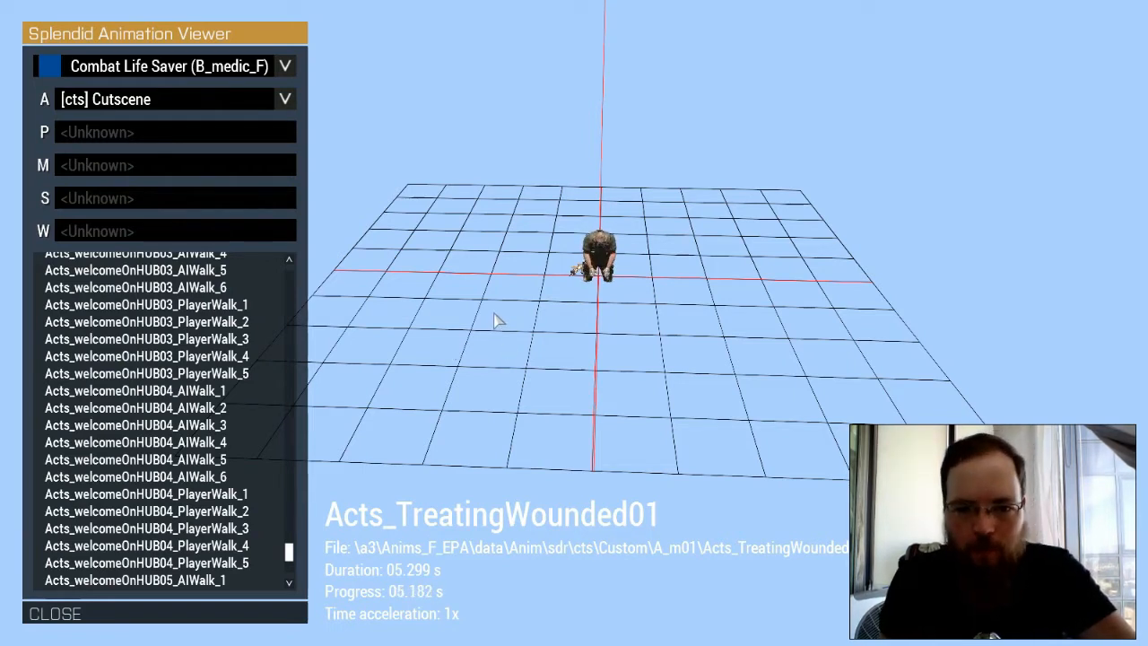
Close the animation viewer, pause the running scenario and return to the Eden editor.
key(Escape)
click(451, 365)
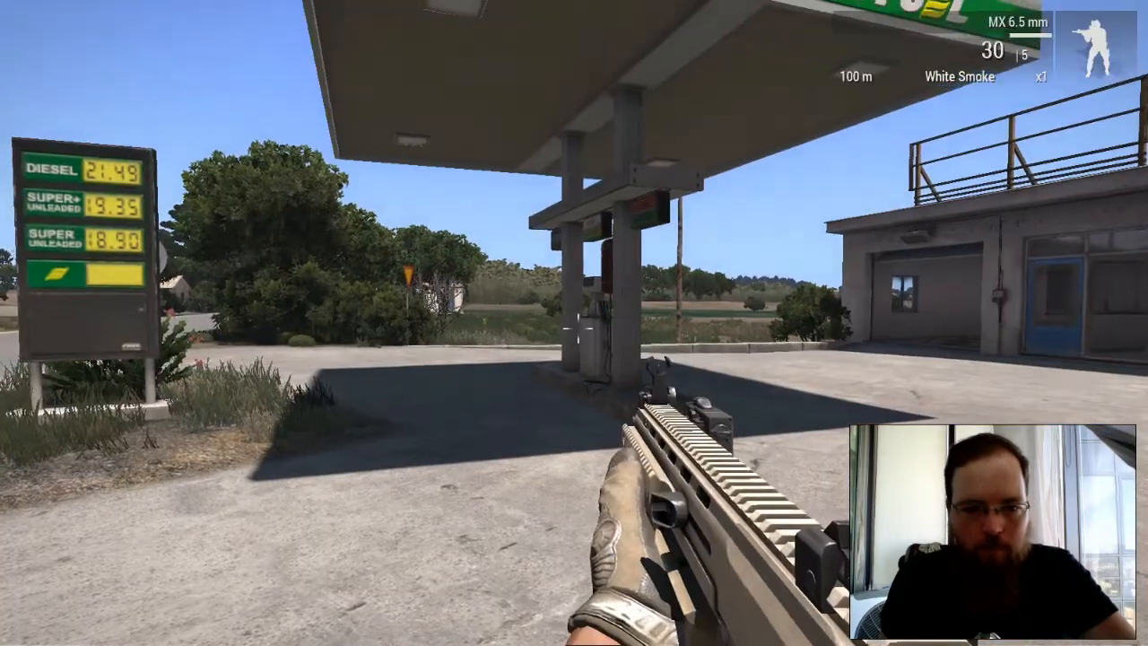
key(Escape)
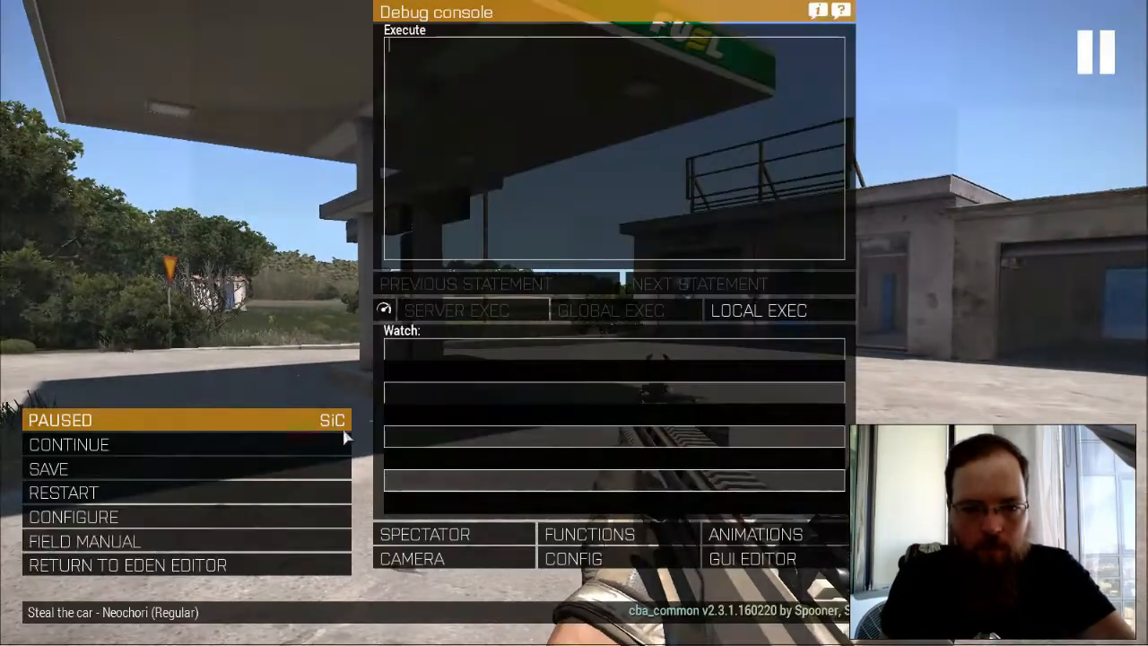
click(195, 574)
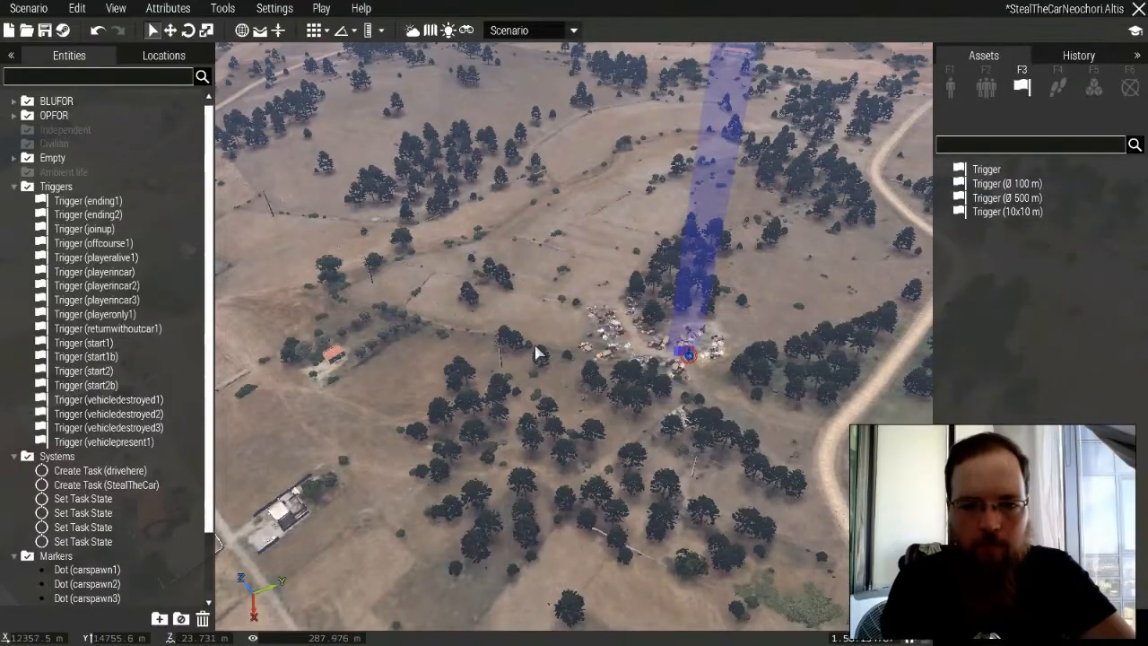
Review the vehiclepresent1 trigger's condition and On Activation code, including the HQ playMove and setTriggerStatements commands, at the walled compound by the sea.
right_drag(390, 348, 827, 353)
key(w)
key(w)
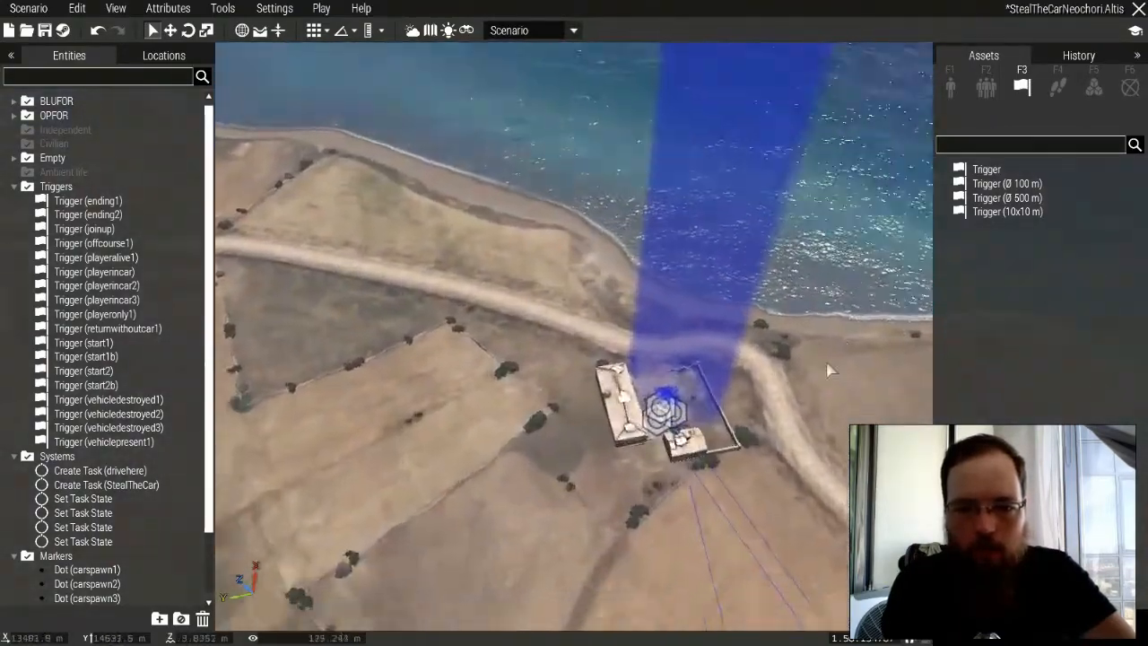
key(w)
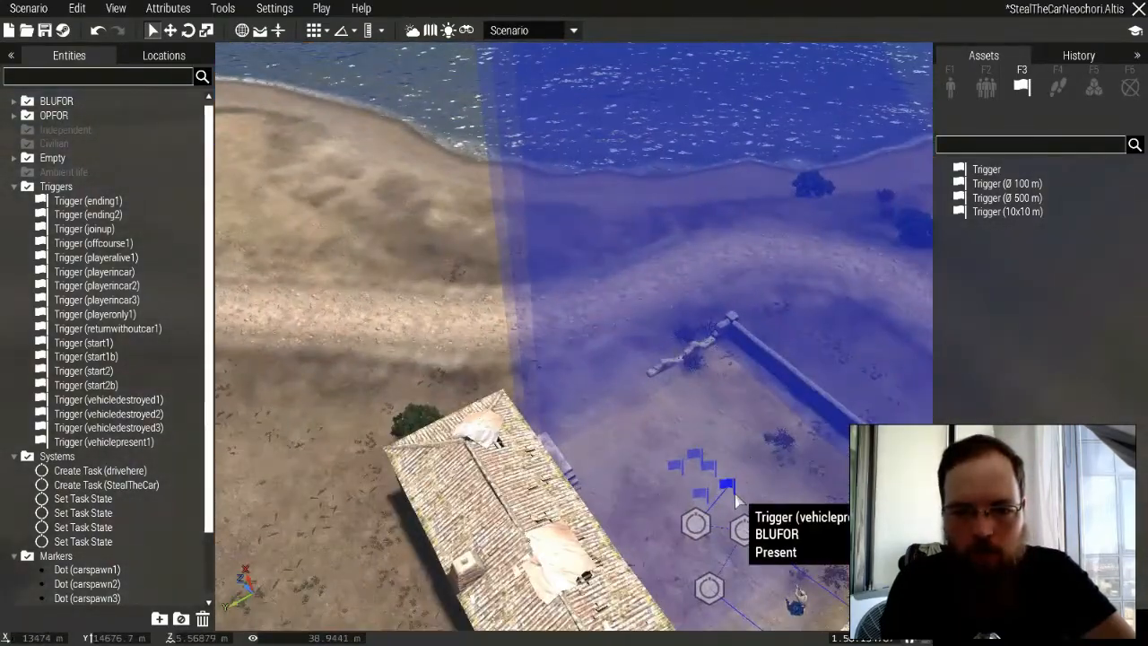
key(w)
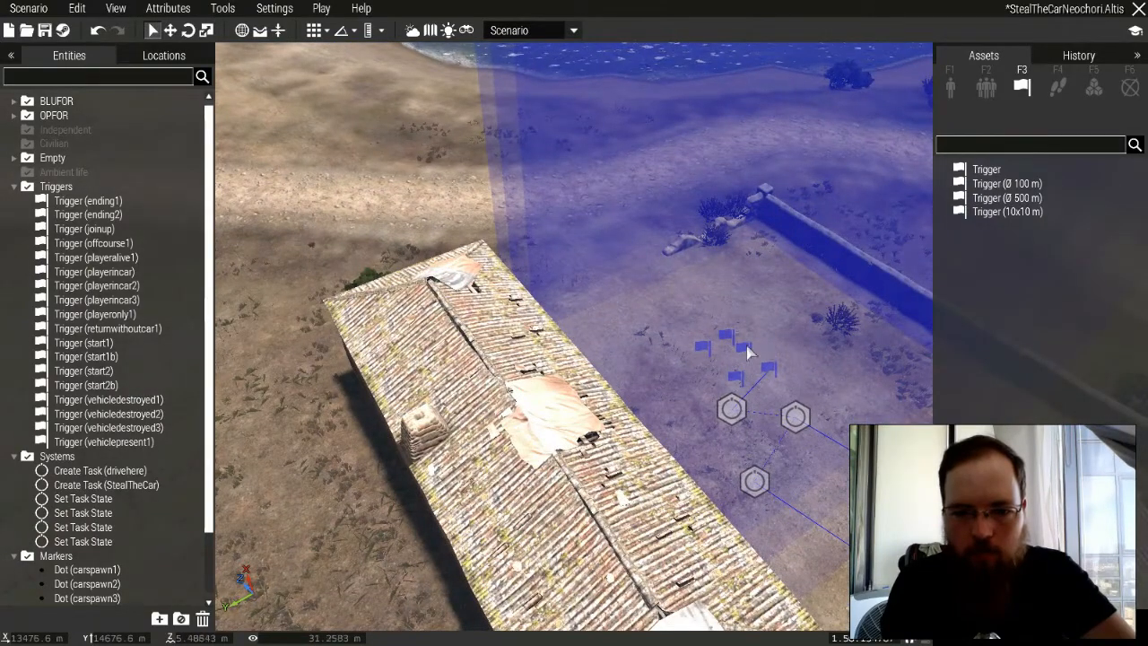
double_click(768, 373)
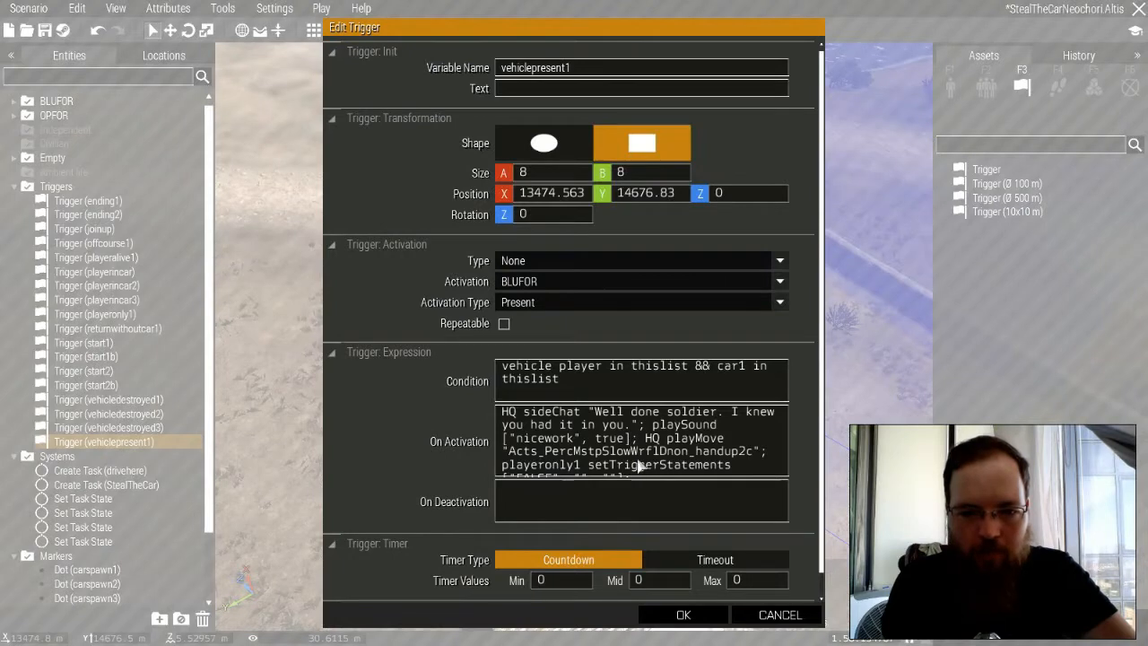
drag(666, 439, 695, 439)
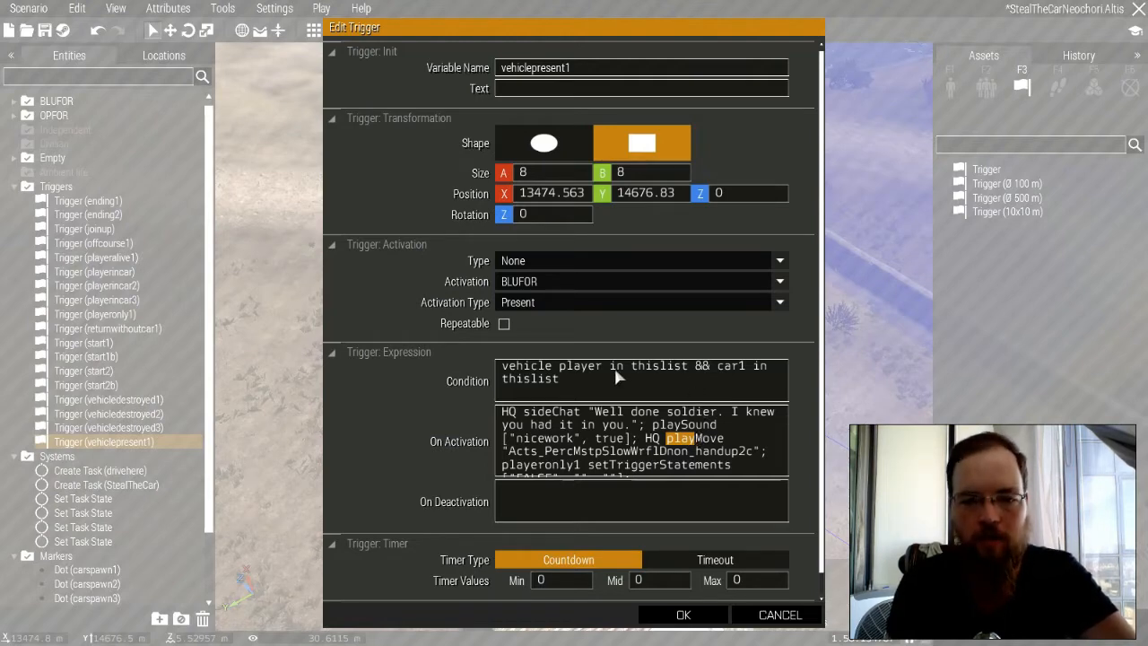
click(733, 460)
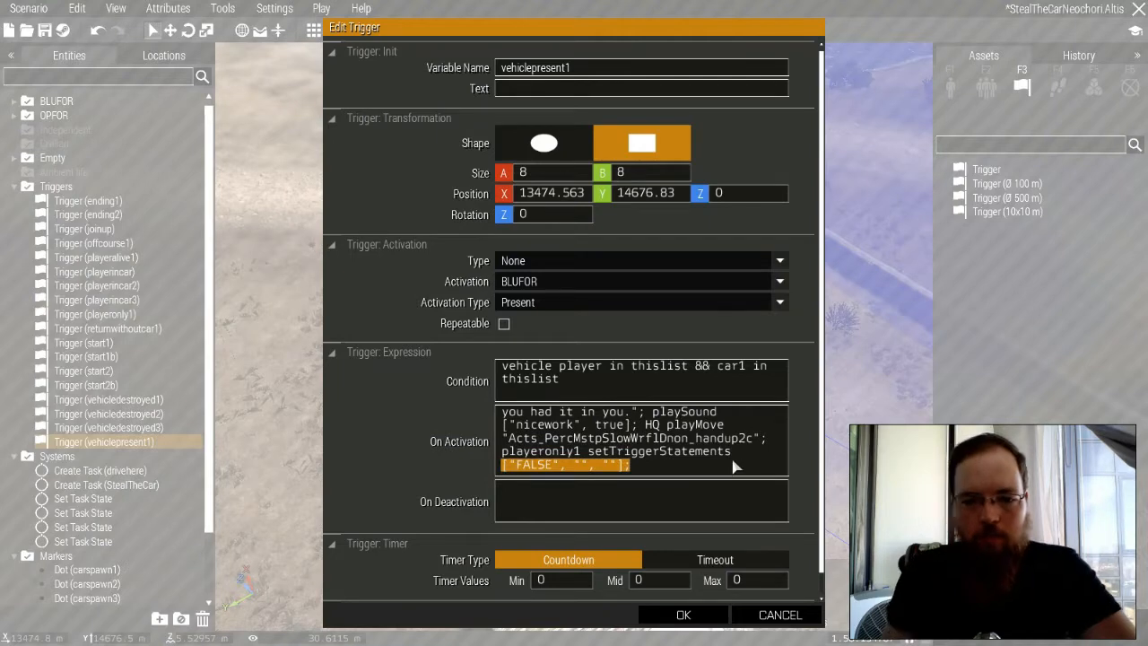
click(377, 332)
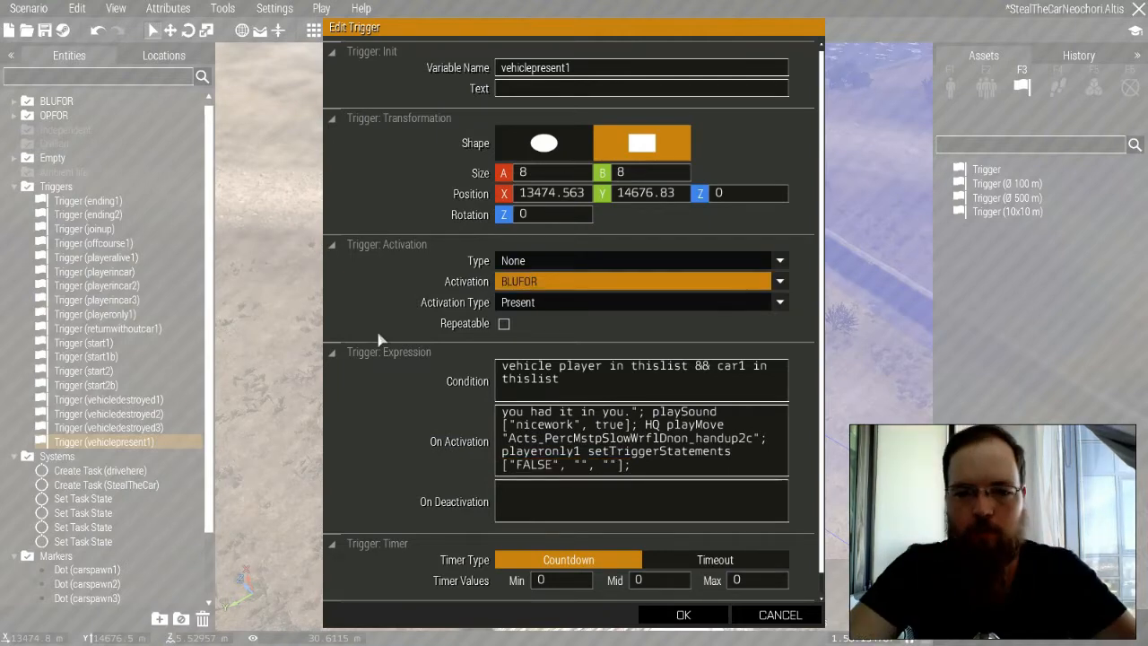
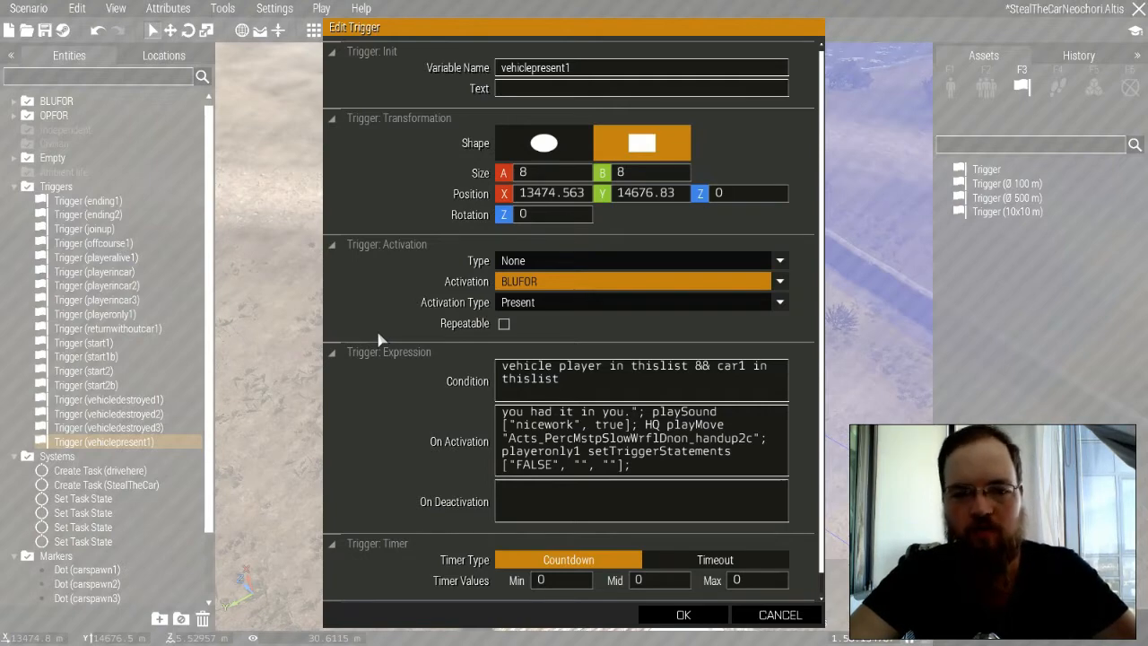
click(698, 455)
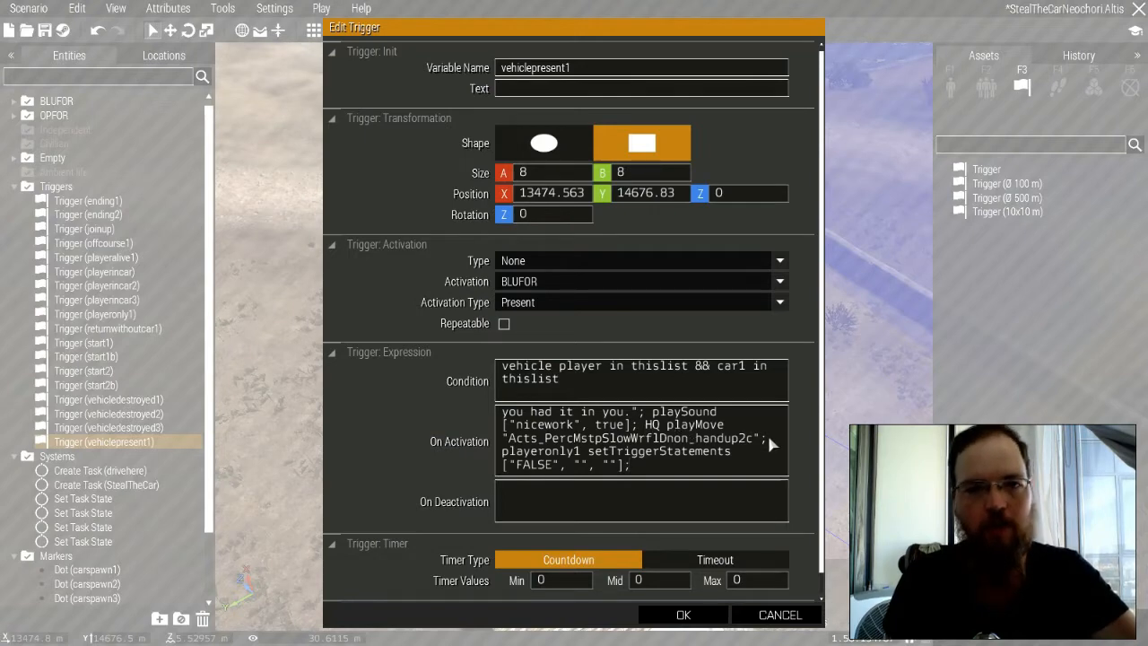
click(684, 615)
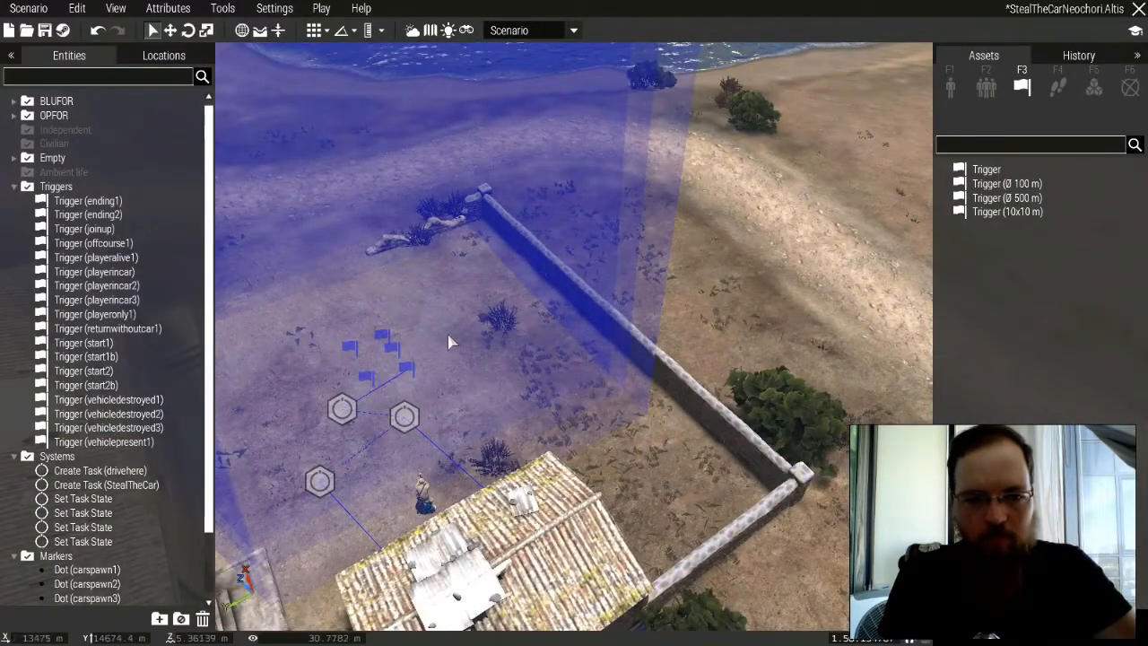
Check the settings of the vehicledestroyed3 trigger near the parked car at Neochori, and delete that trigger.
key(a)
key(a)
right_drag(543, 279, 977, 260)
mouse_move(548, 341)
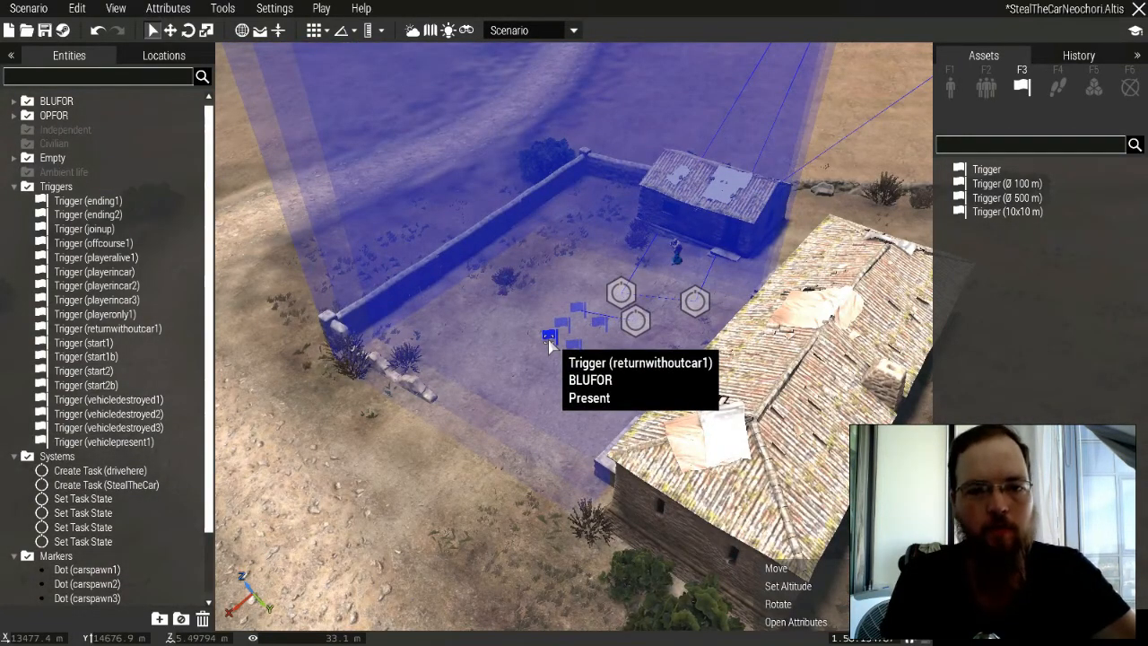
scroll(549, 349, down, 8)
right_drag(550, 352, 613, 302)
scroll(613, 302, up, 10)
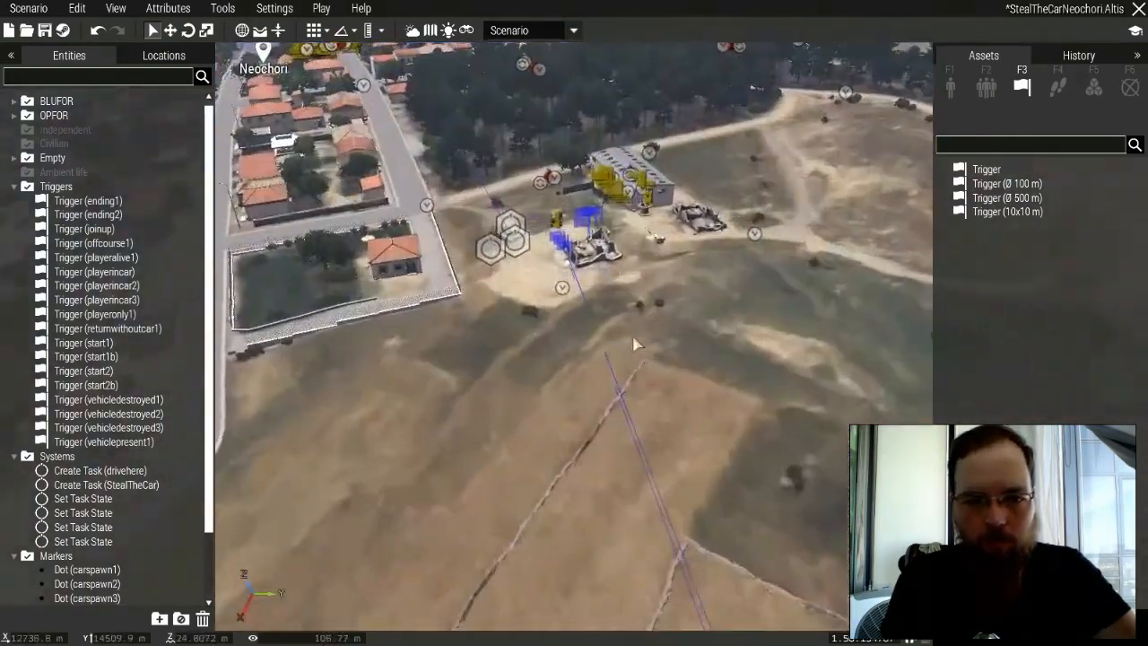
scroll(631, 341, up, 5)
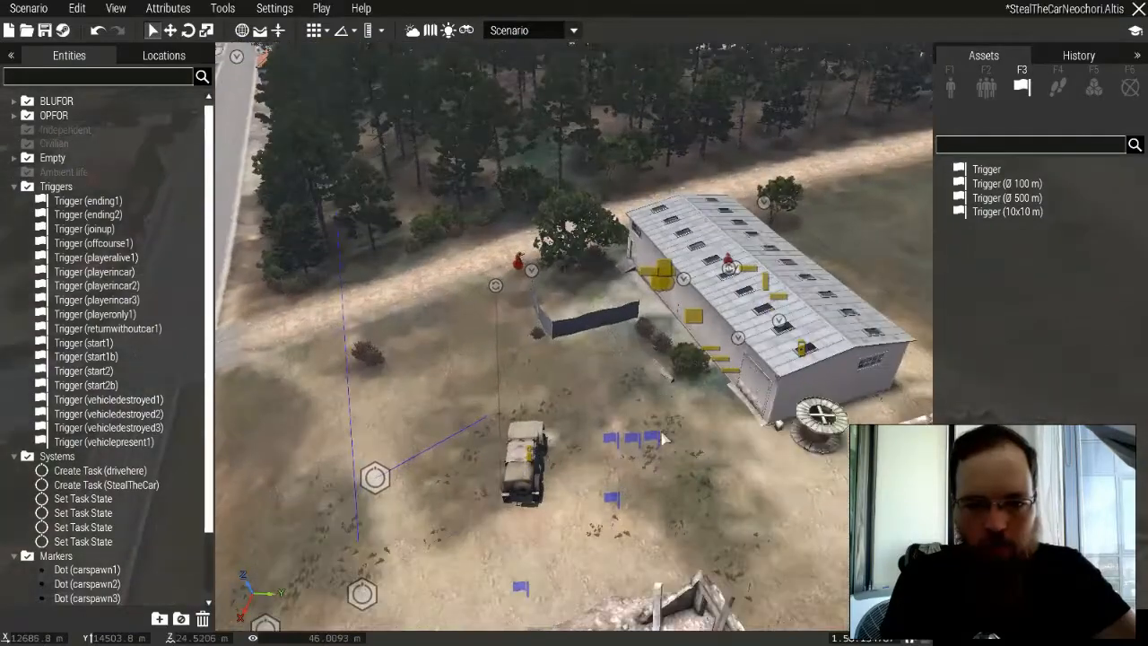
double_click(656, 439)
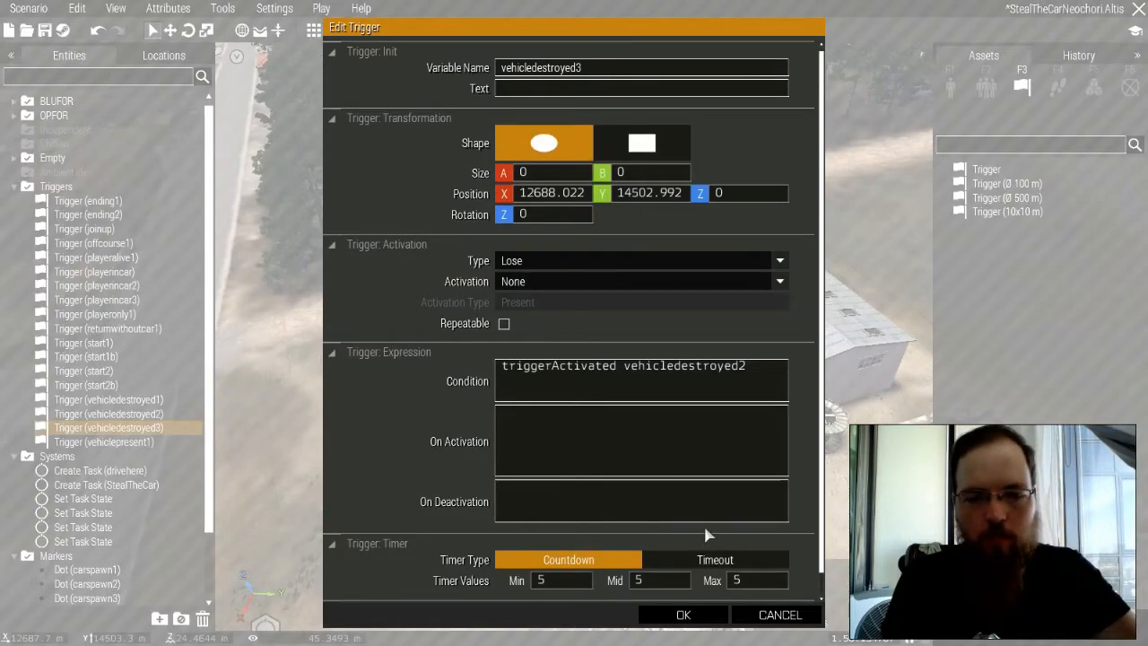
click(769, 615)
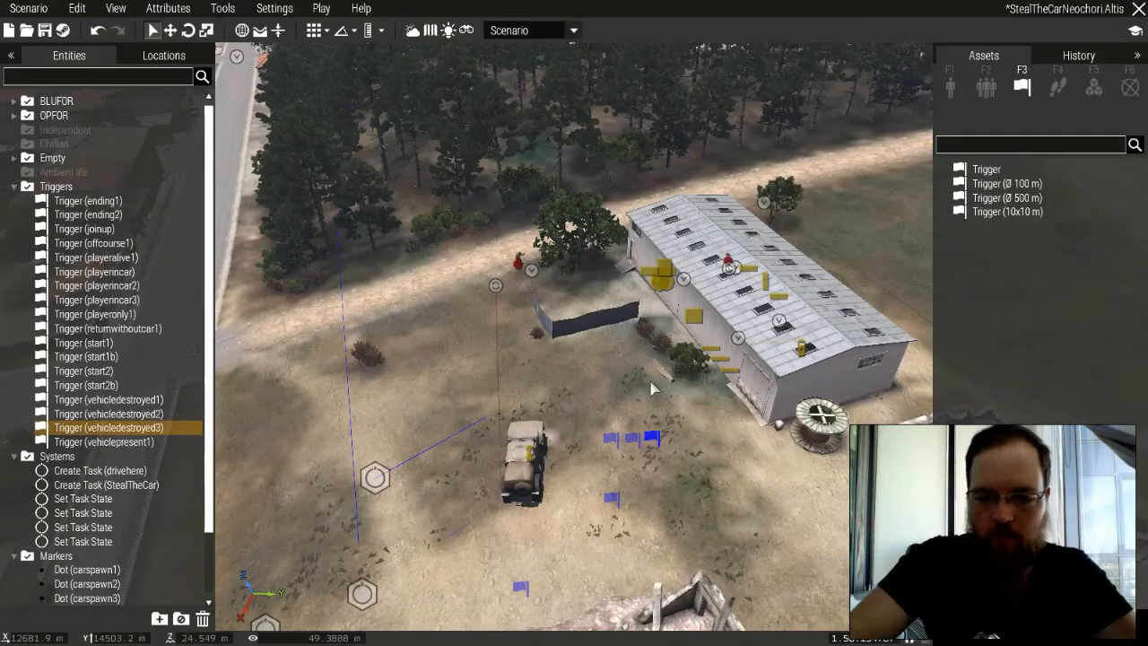
key(Delete)
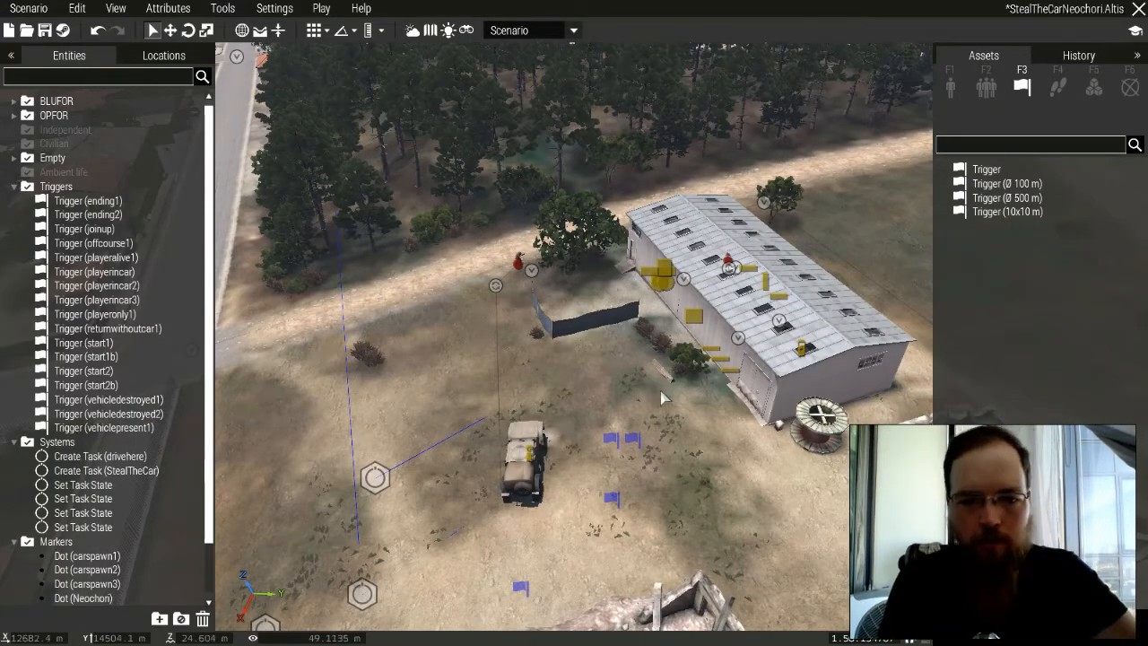
Review the vehicledestroyed2 trigger's condition, activation message and countdown values.
double_click(634, 443)
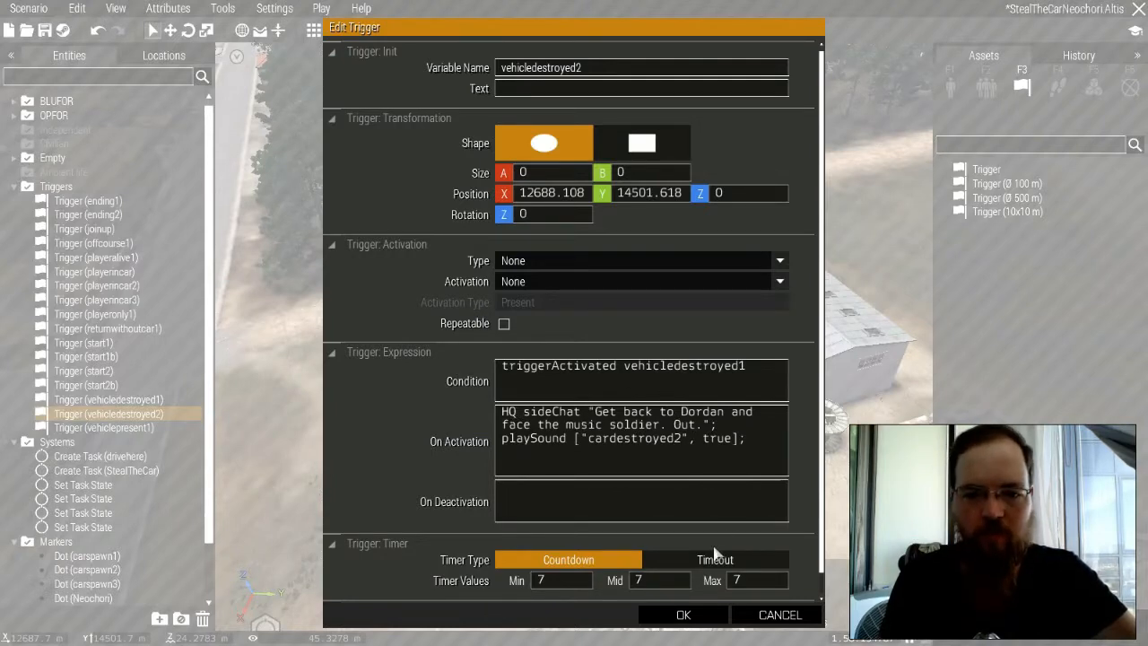
click(683, 616)
scroll(615, 302, down, 3)
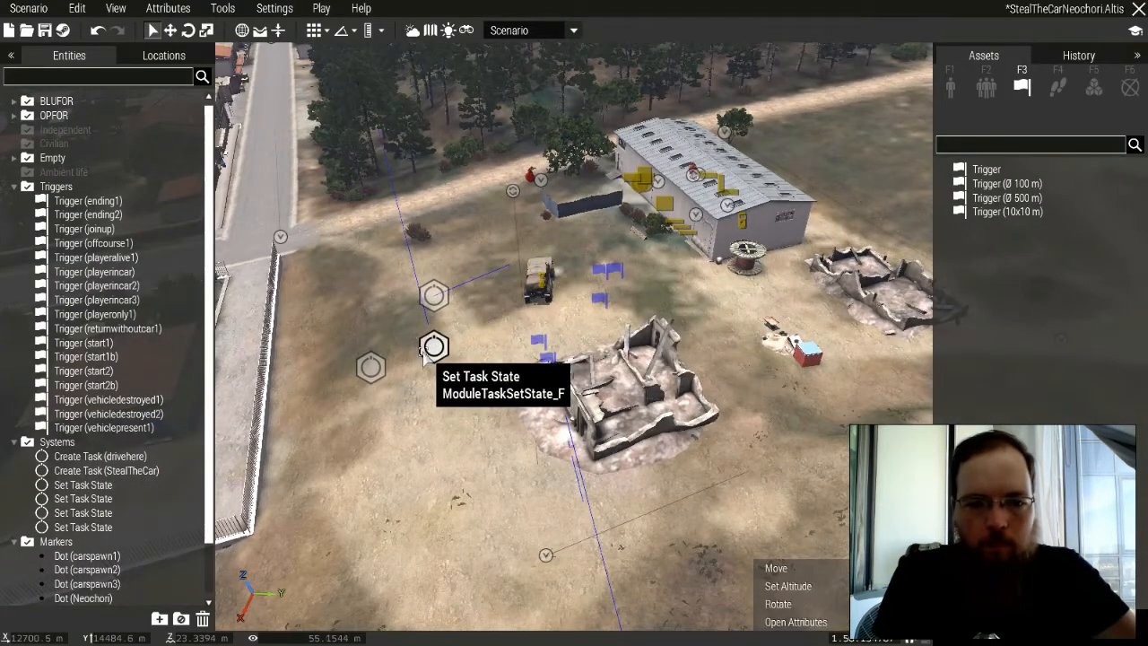
scroll(524, 291, down, 6)
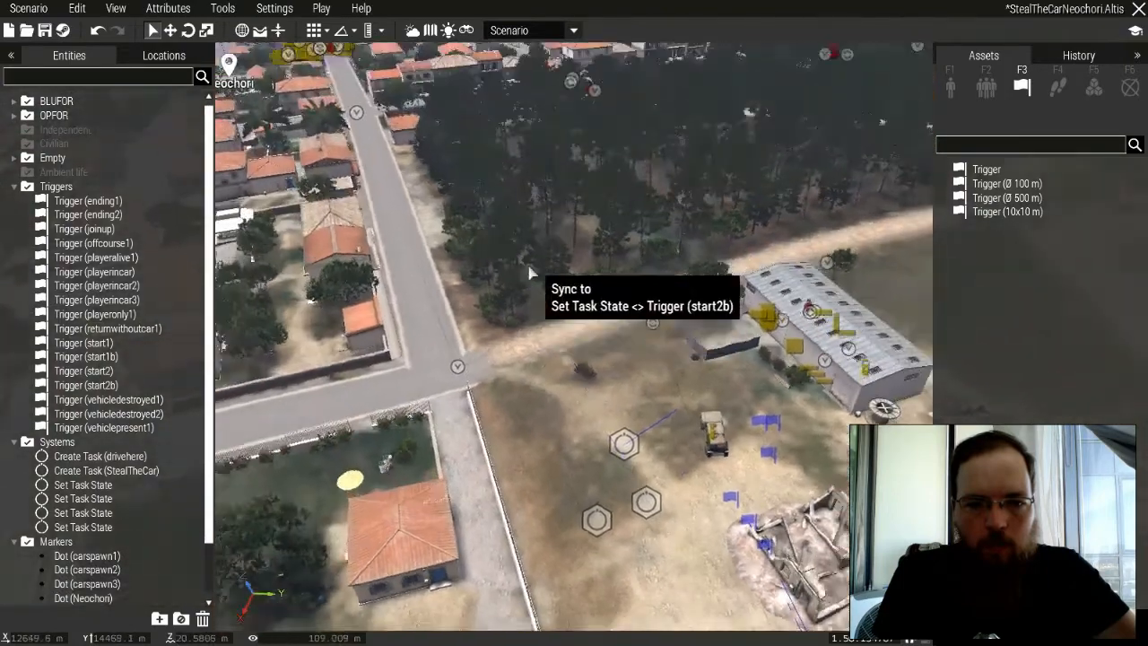
Place a Create Task module from the Intel systems on the open field beside the warehouse.
key(d)
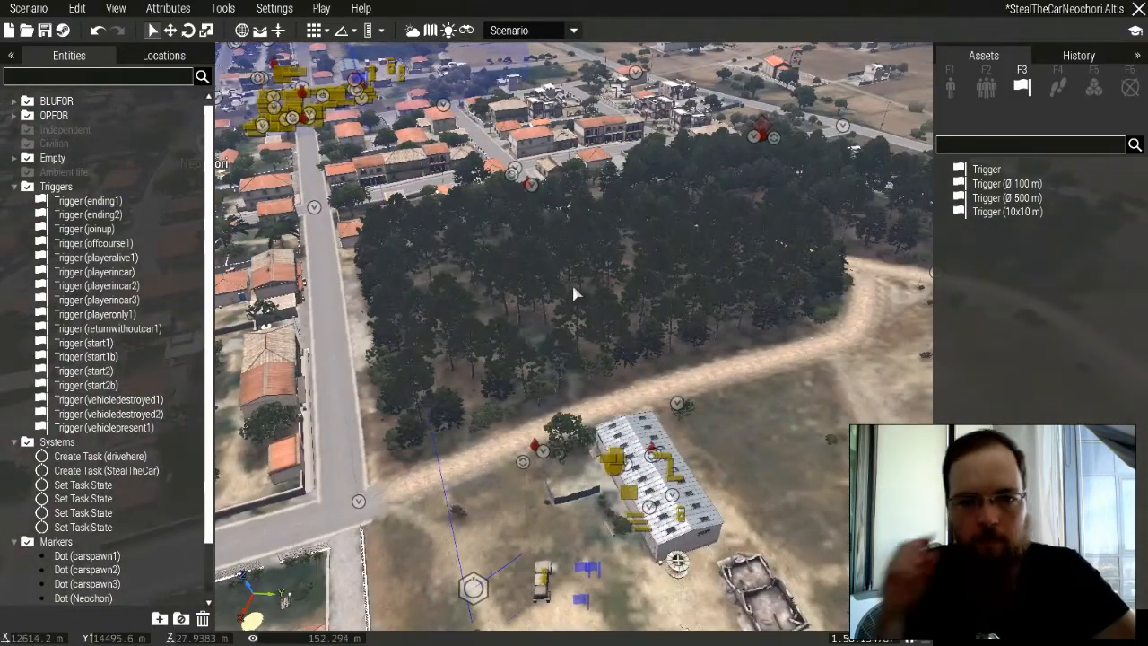
click(1103, 89)
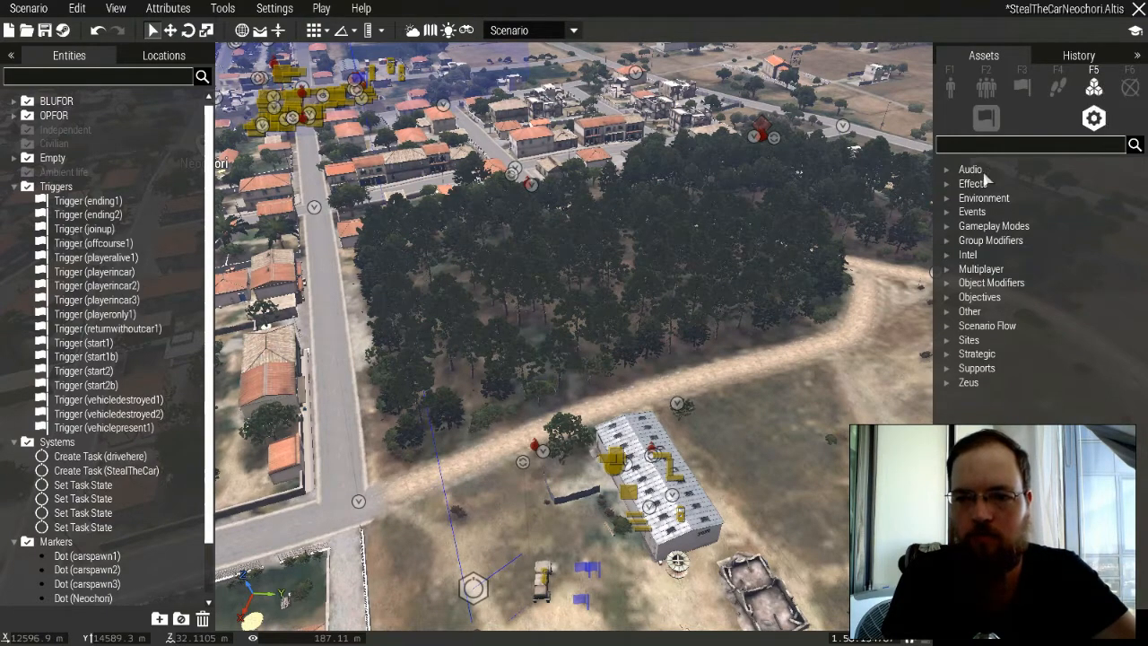
click(947, 256)
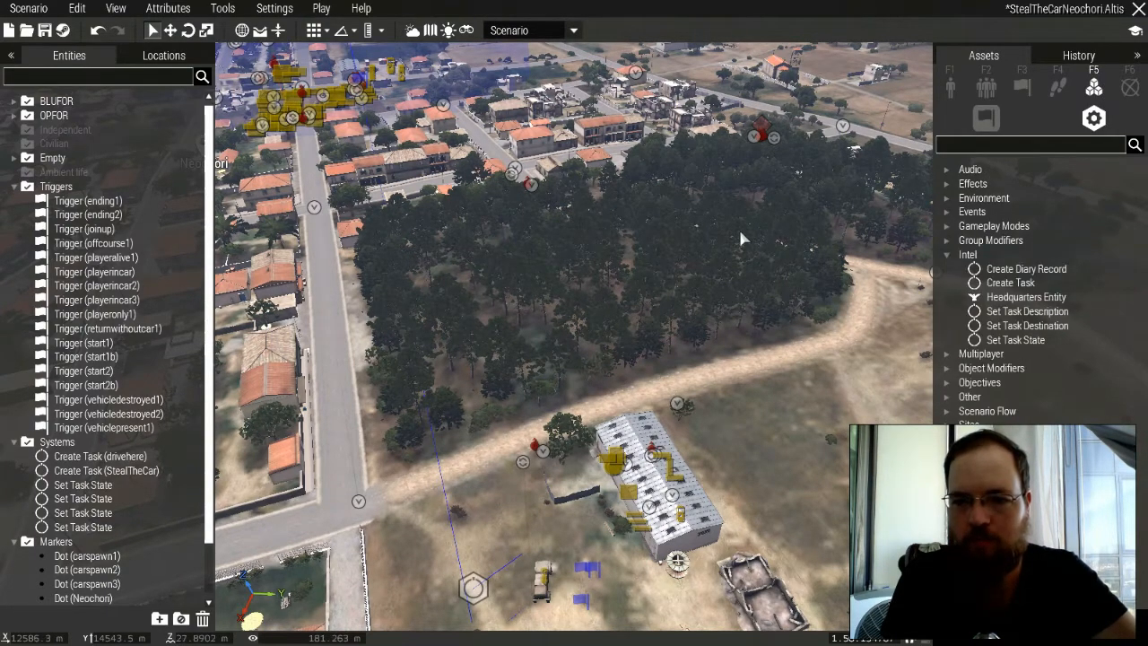
right_drag(739, 229, 782, 250)
key(s)
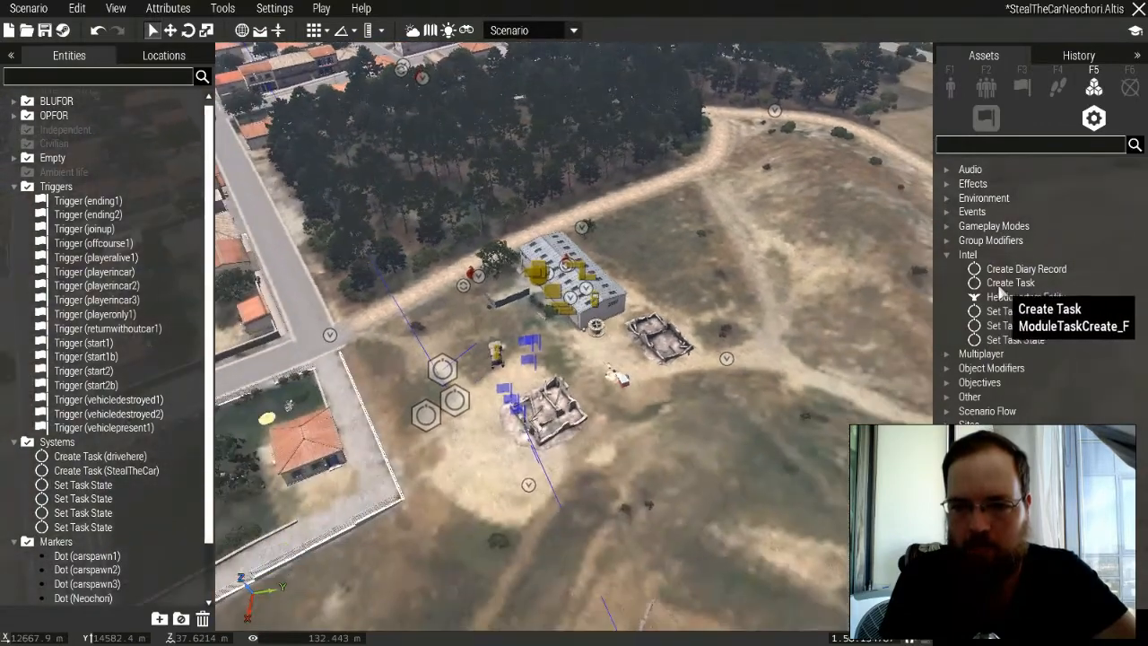
click(1011, 283)
click(787, 295)
Place two Set Task State modules next to the new Create Task module in the field.
key(w)
key(d)
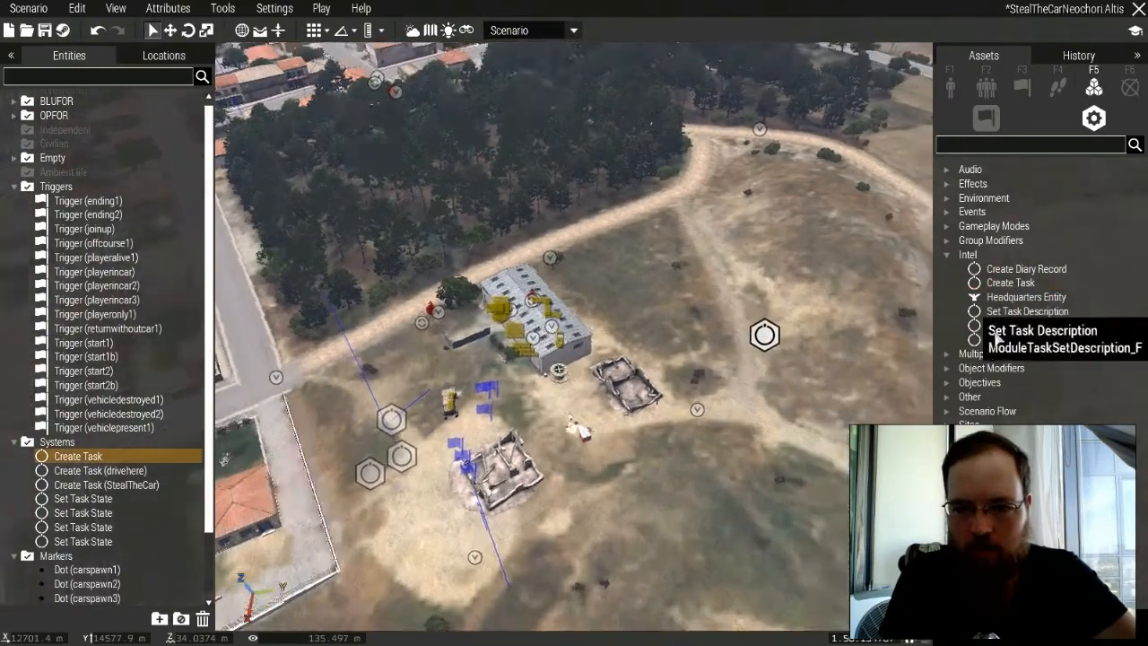
click(1003, 340)
click(707, 356)
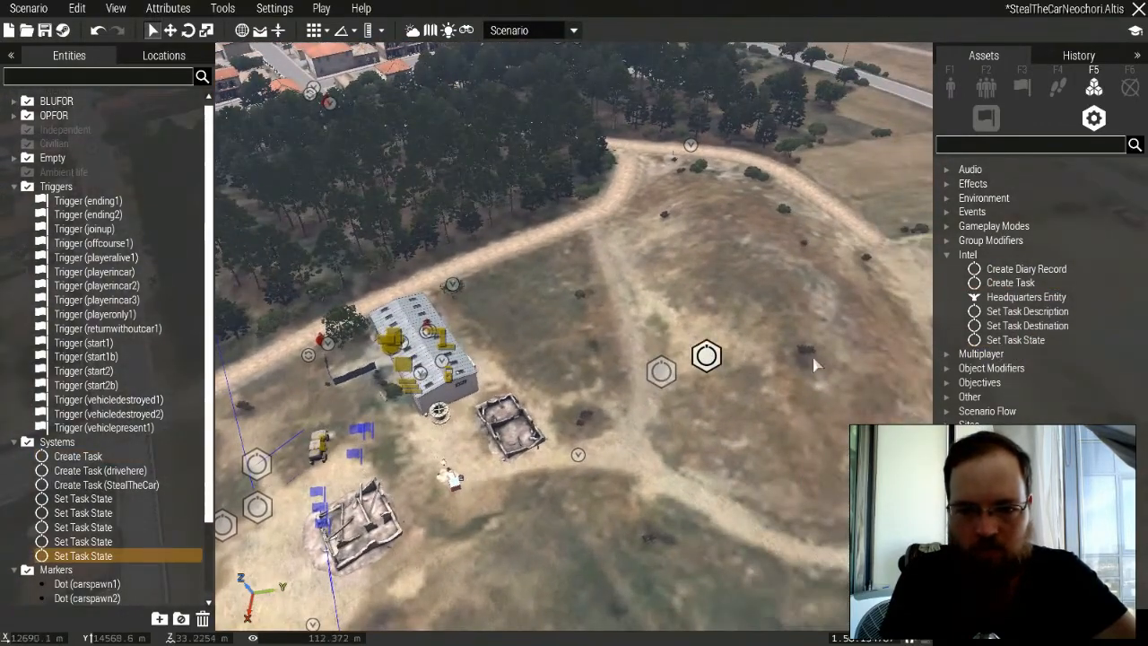
click(1007, 340)
click(687, 411)
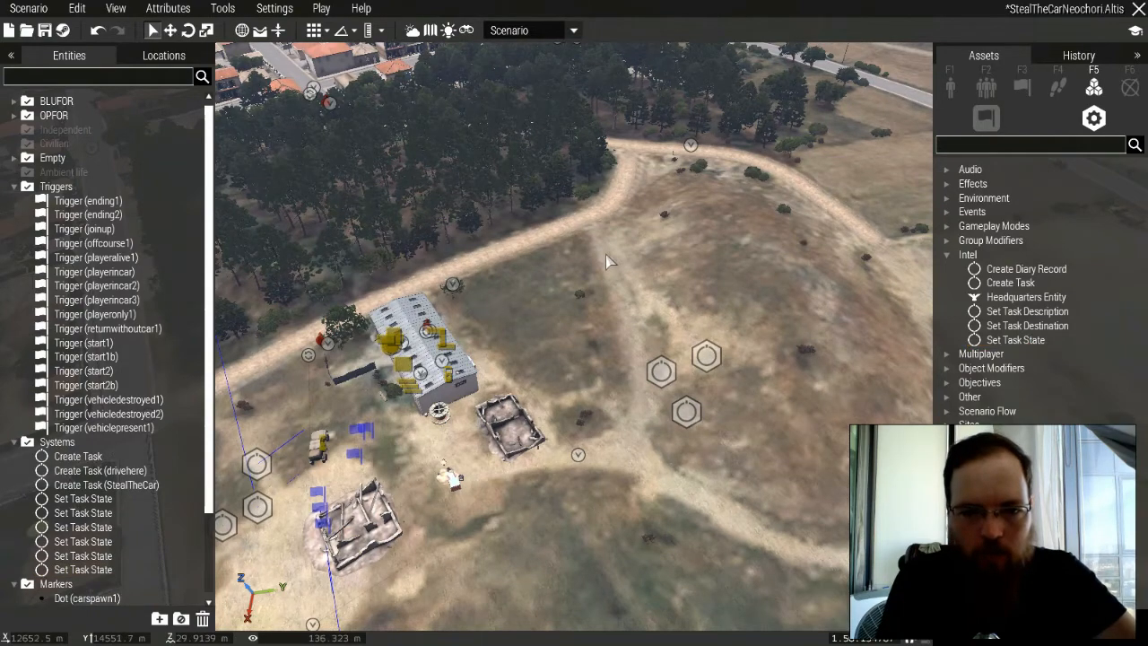
Set the state of the first new Set Task State module to Assigned.
right_drag(706, 264, 636, 257)
key(d)
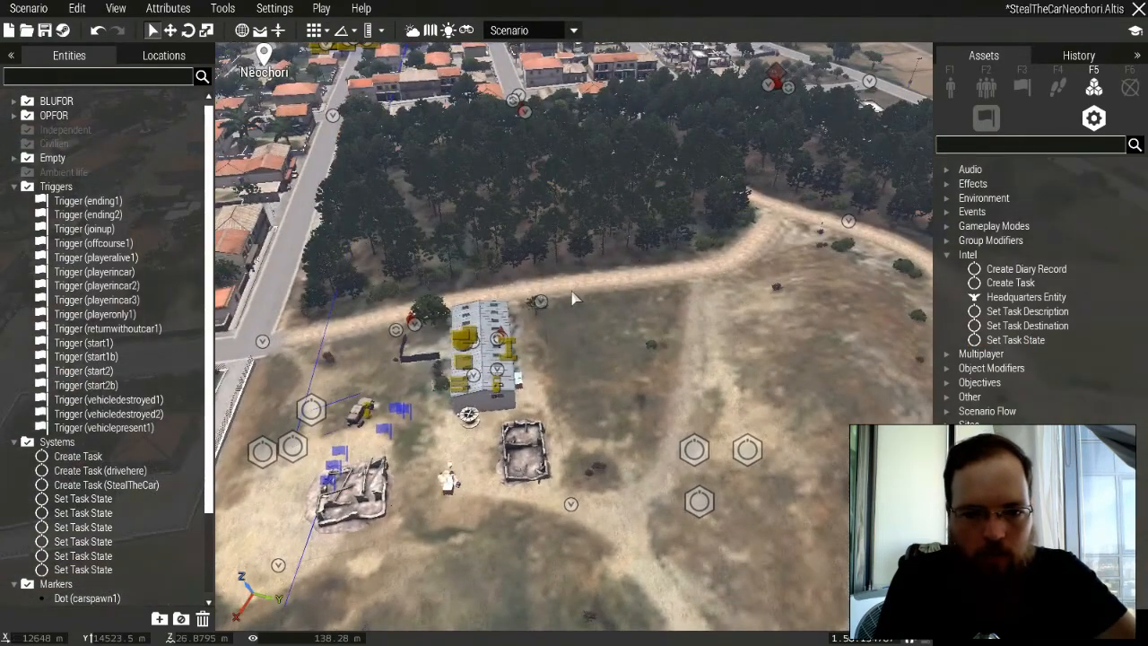
double_click(742, 440)
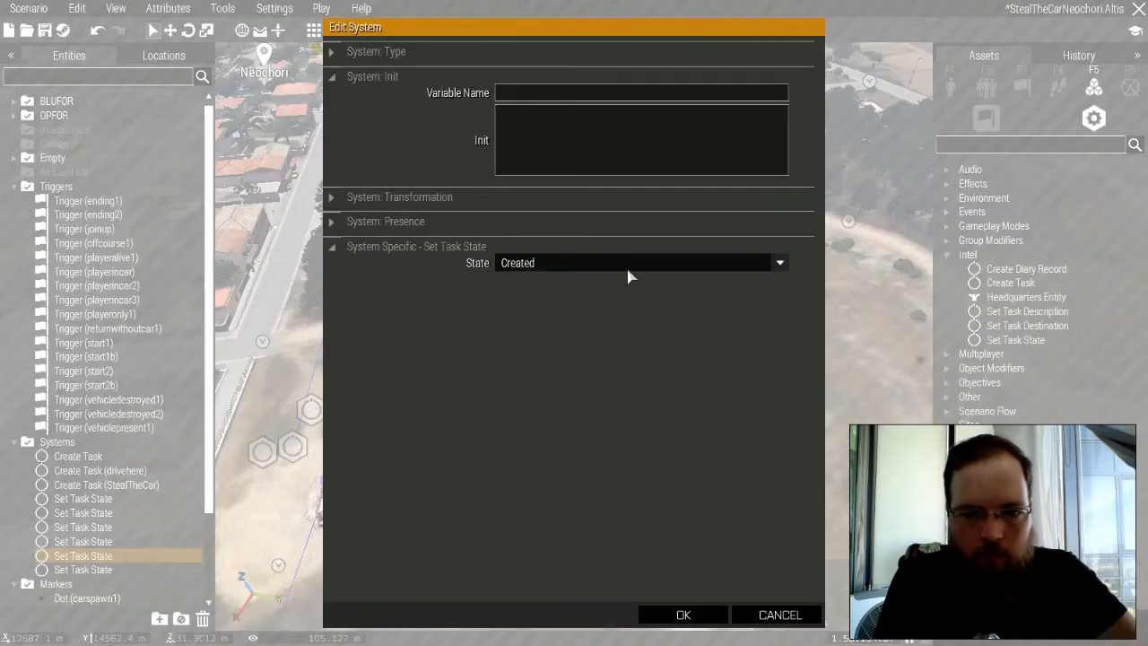
click(627, 264)
click(574, 295)
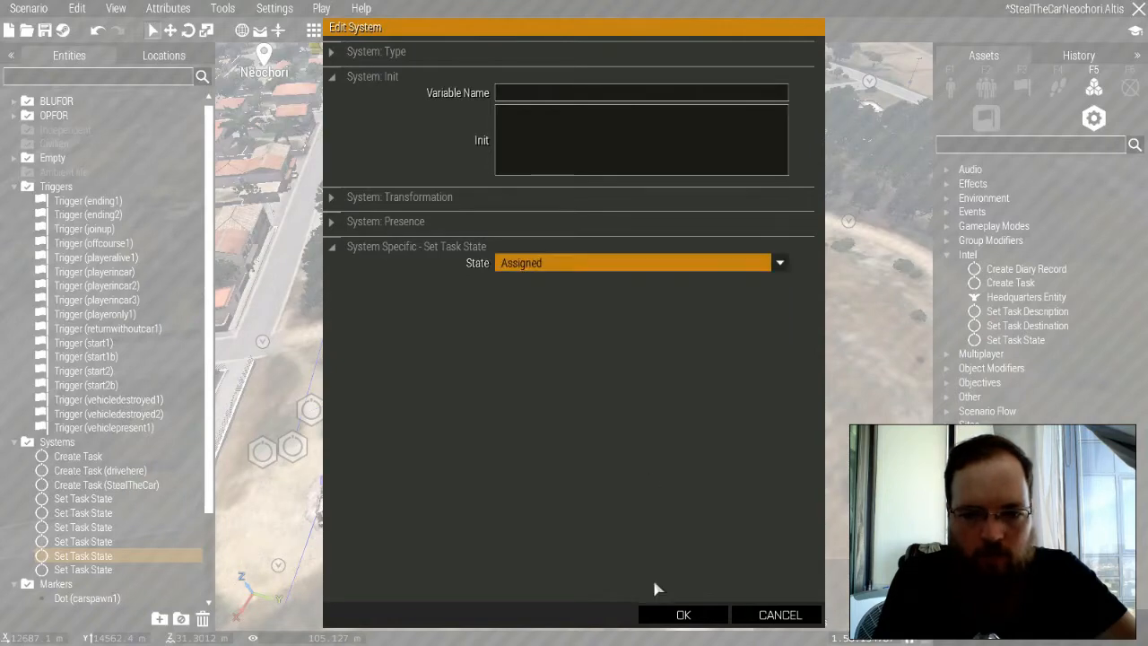
click(683, 615)
right_click(693, 520)
Set the state of the second new Set Task State module to Succeeded.
double_click(747, 449)
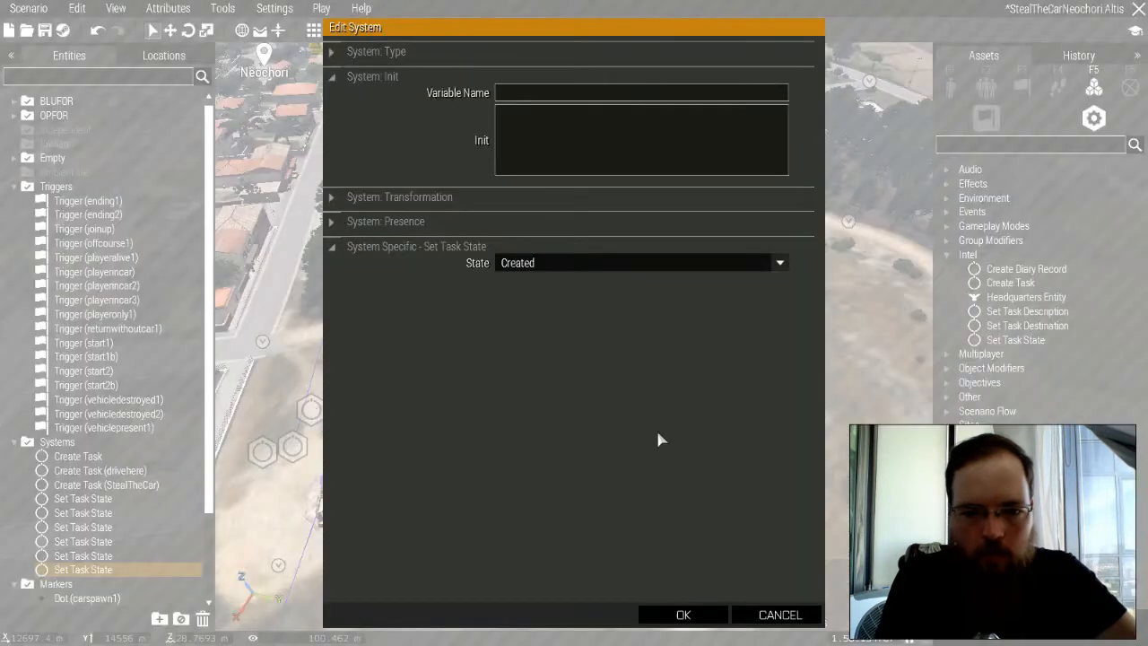
click(565, 267)
click(569, 311)
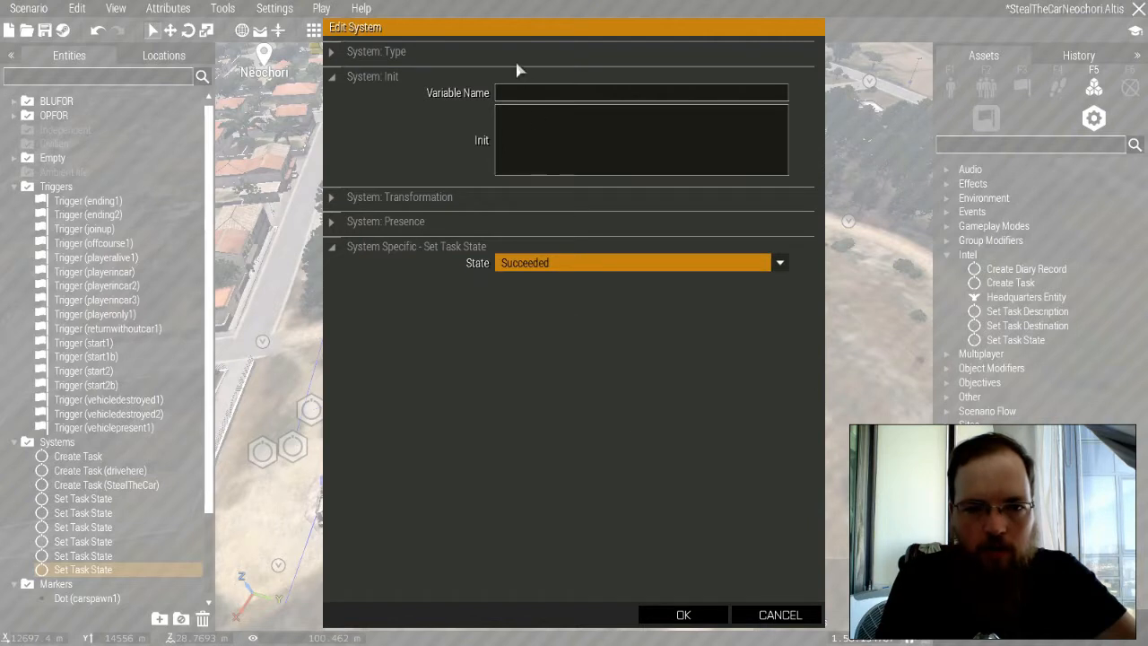
click(527, 93)
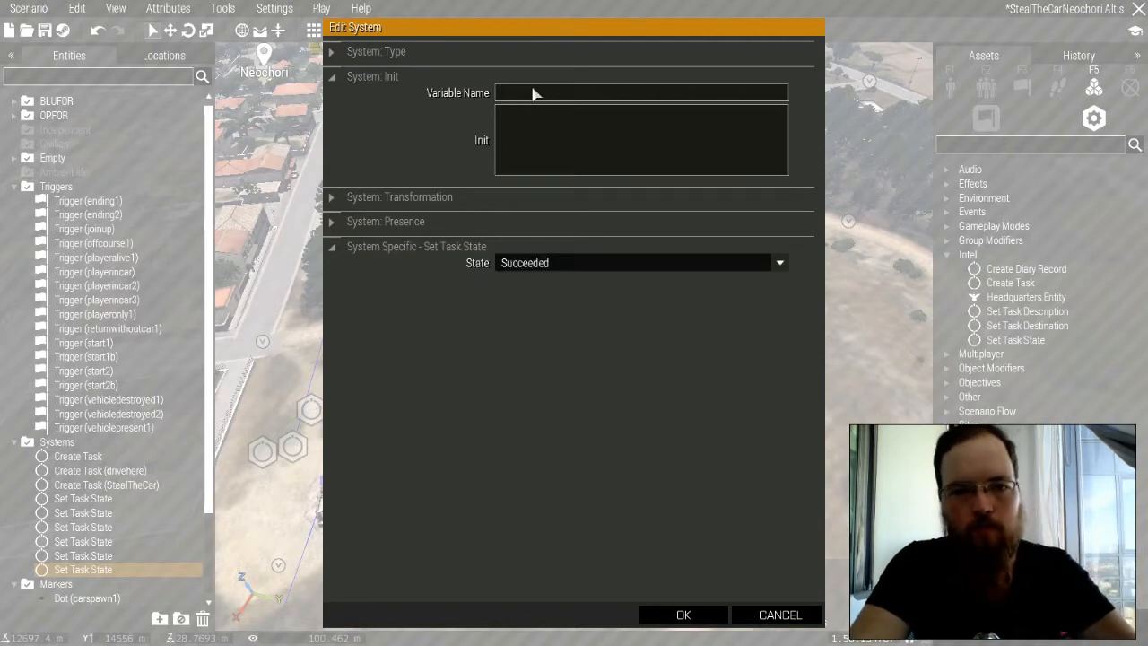
click(341, 224)
click(336, 224)
click(335, 199)
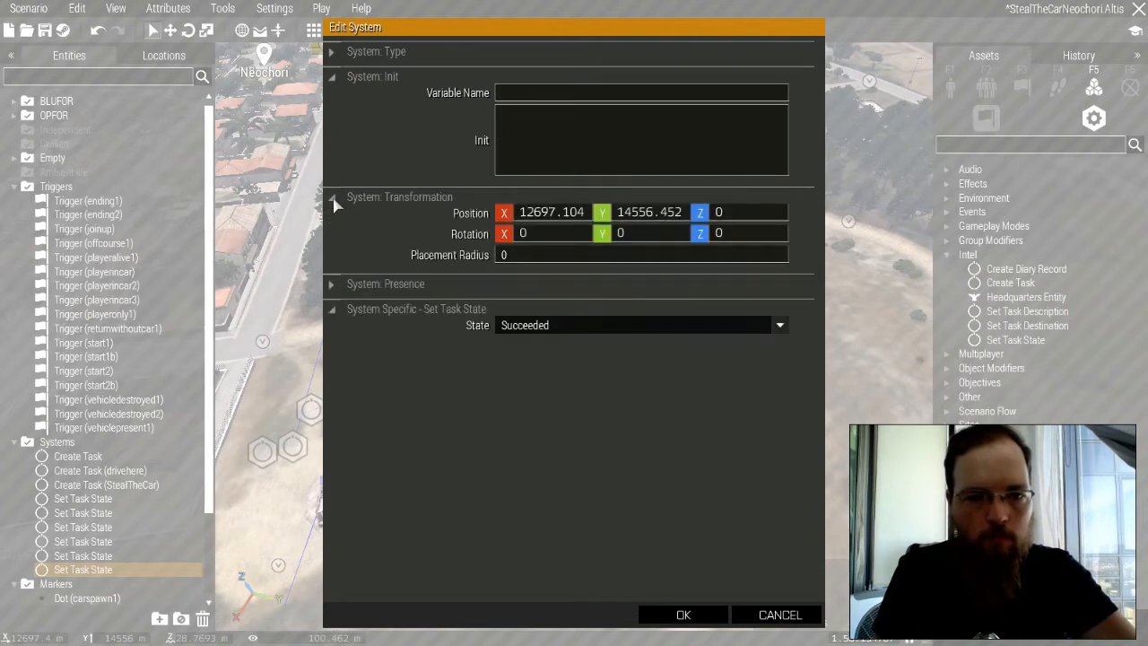
click(335, 199)
click(684, 614)
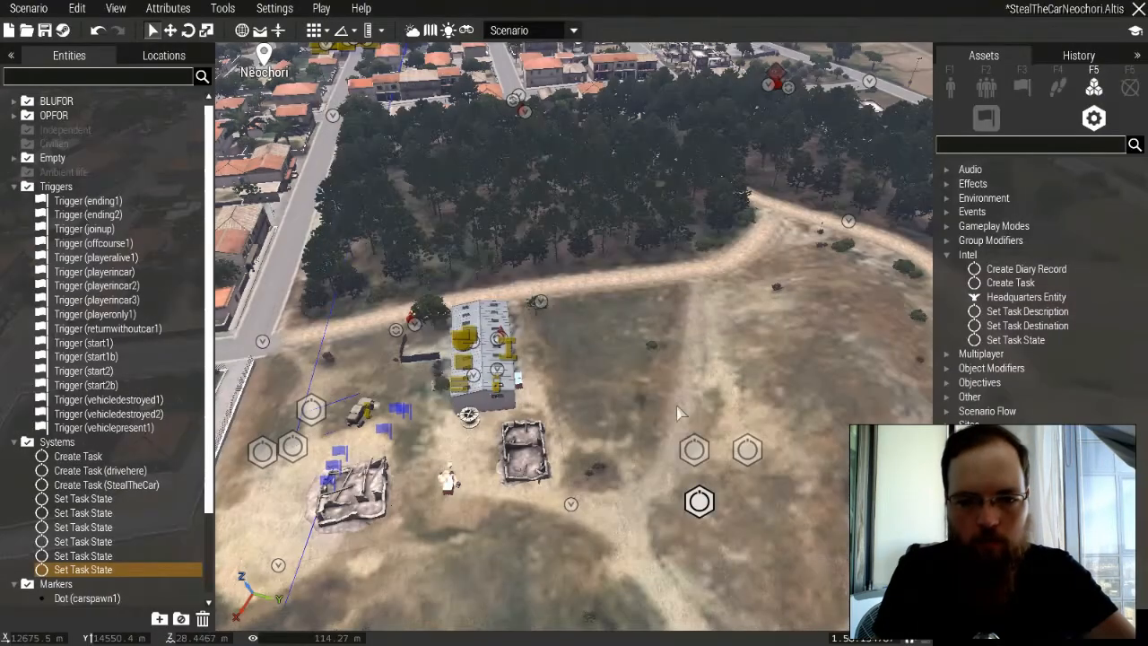
Give the new Create Task module the variable name and task ID getback and the title "Get back to the rendezvois point.".
click(694, 451)
double_click(696, 451)
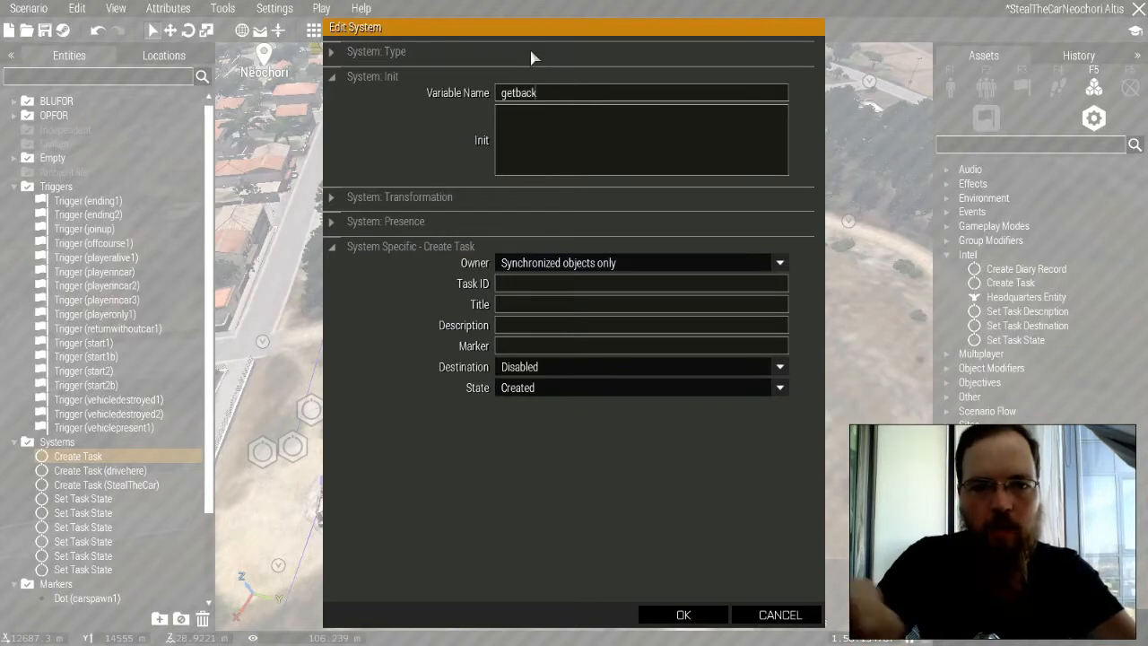
click(565, 279)
text(getback)
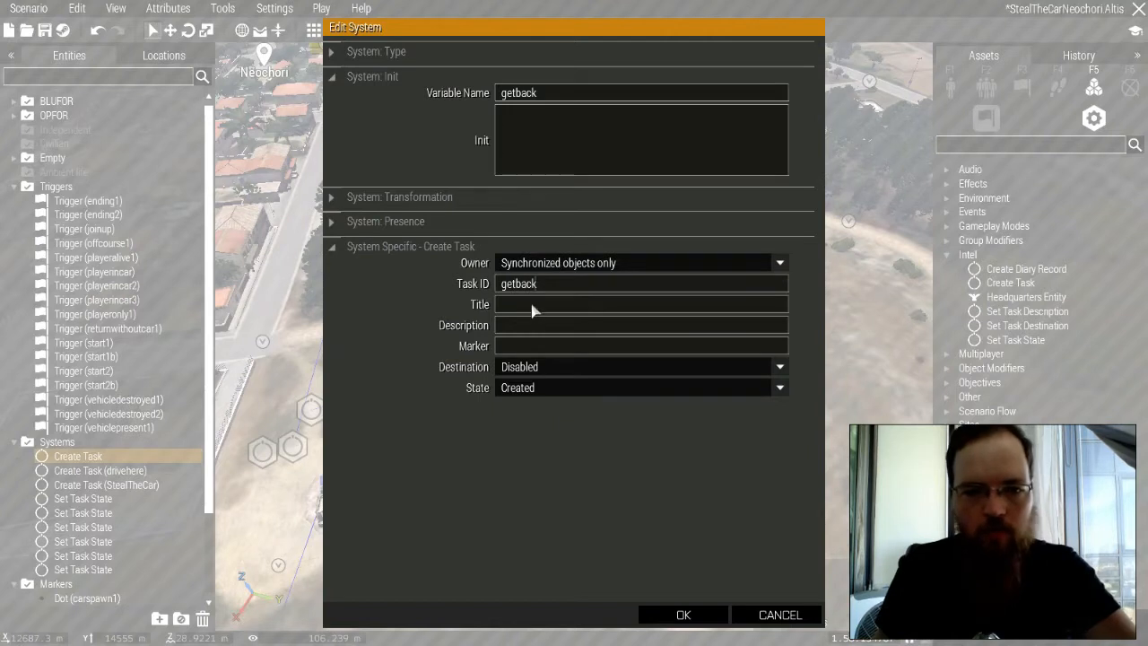
text(G)
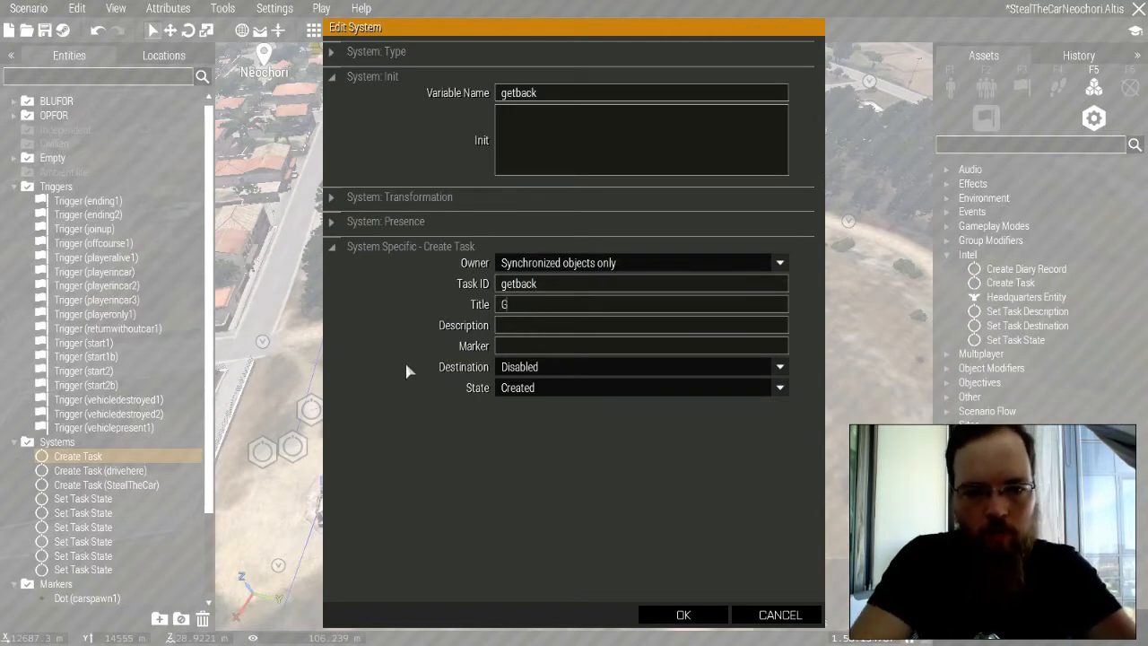
text(et back to the rendezvois point.)
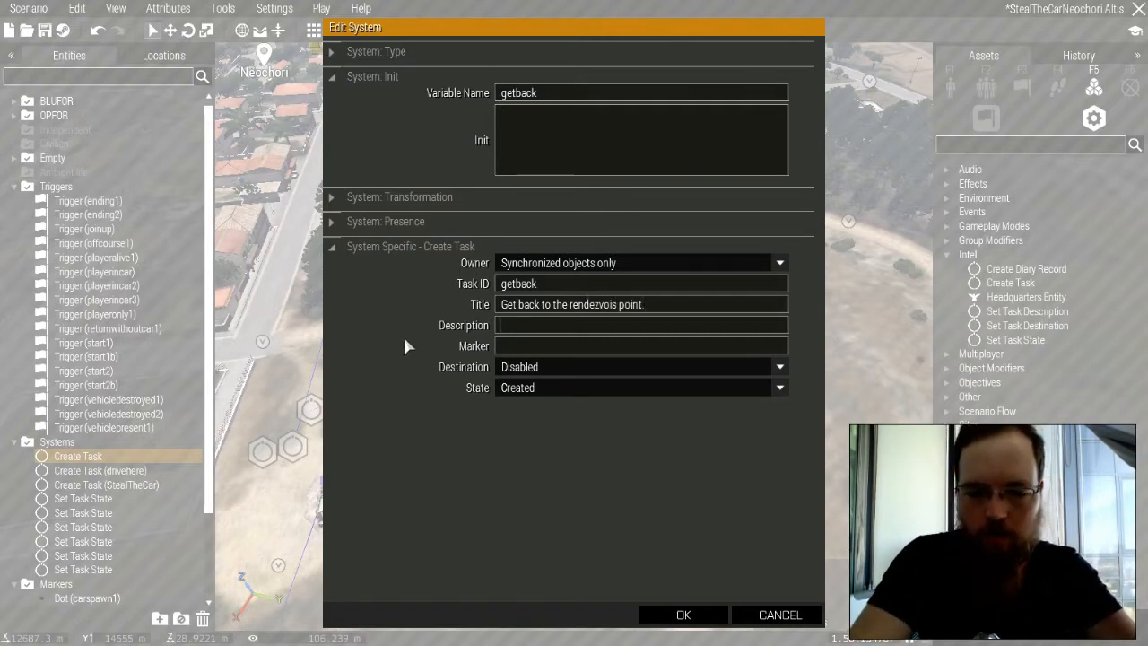
Enter the task description "The car got destroyed. You'll be on HQ's shitlist forever. Now go back to the rendezvous point.".
text(The car got destroyed.)
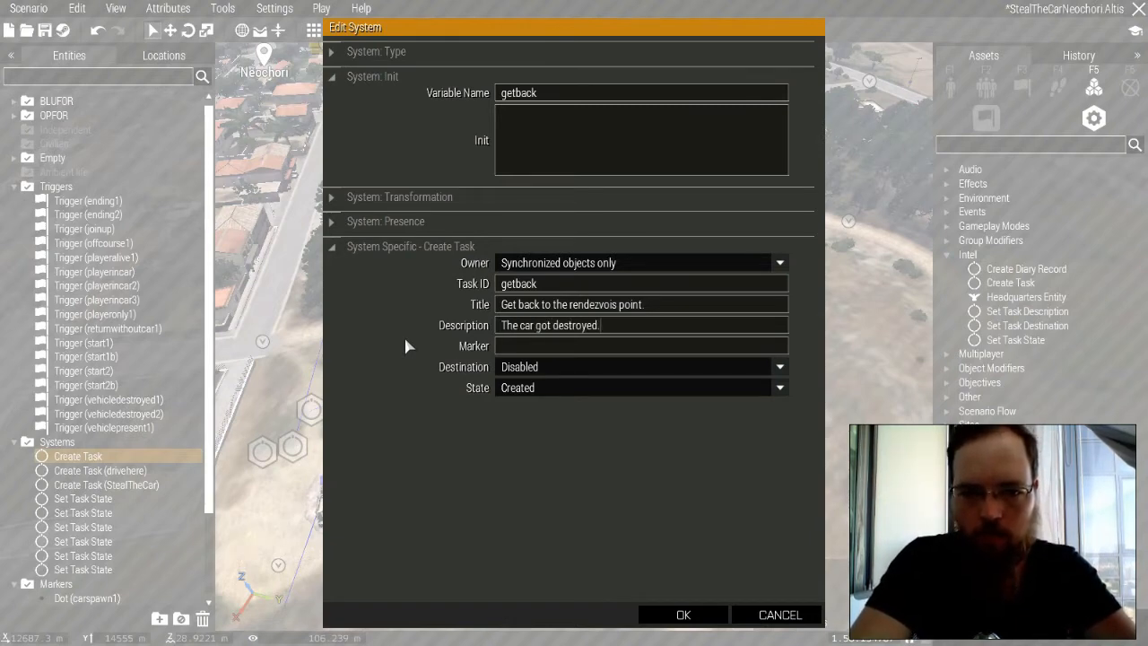
text( You')
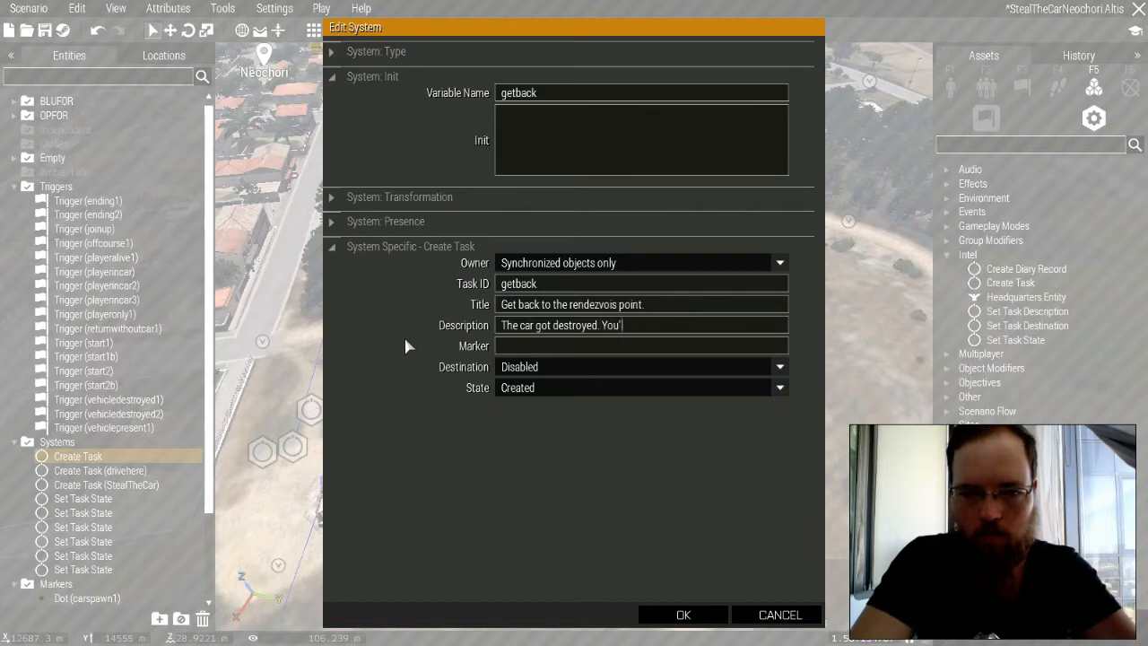
text(ll be on HQ's shitl)
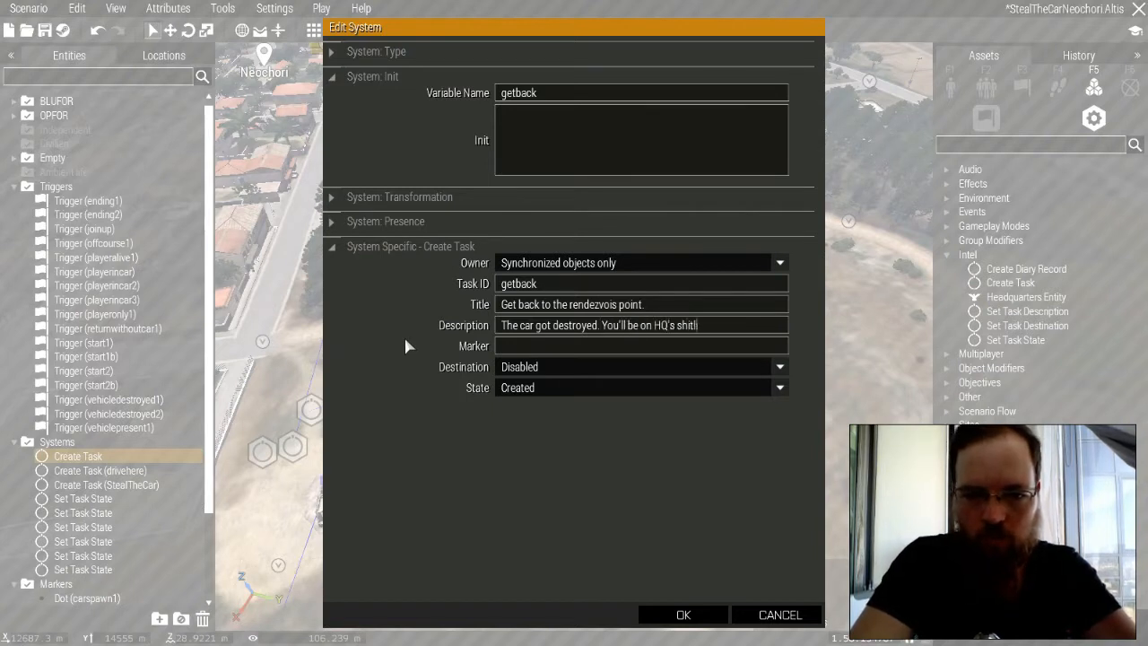
text(ist forever. Now)
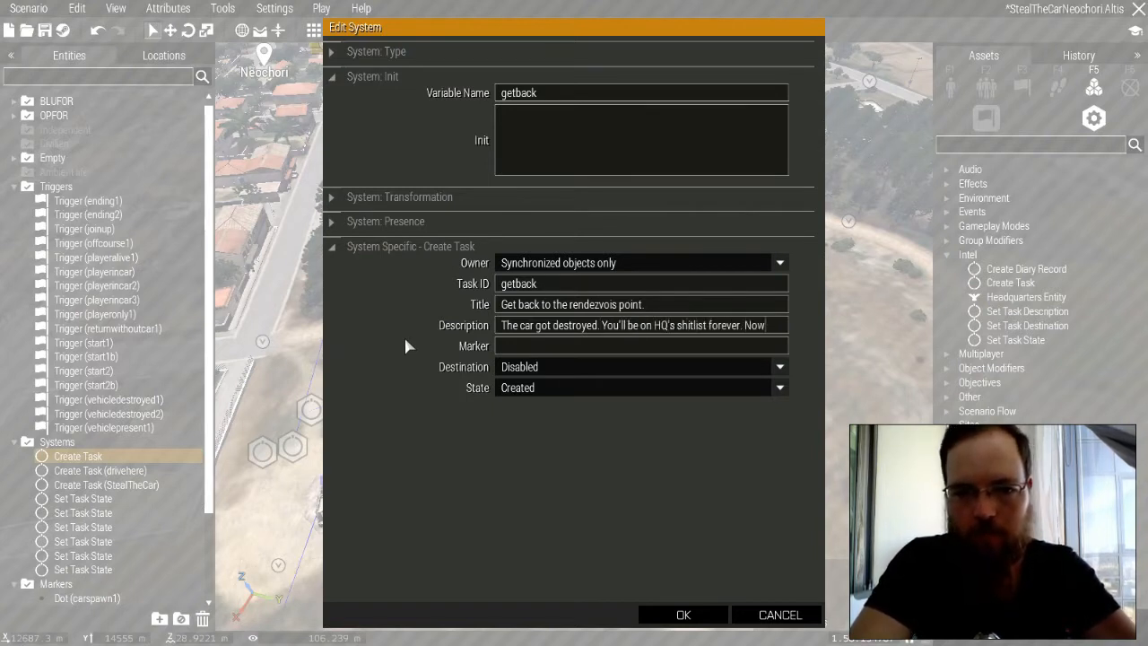
text( go back to the r)
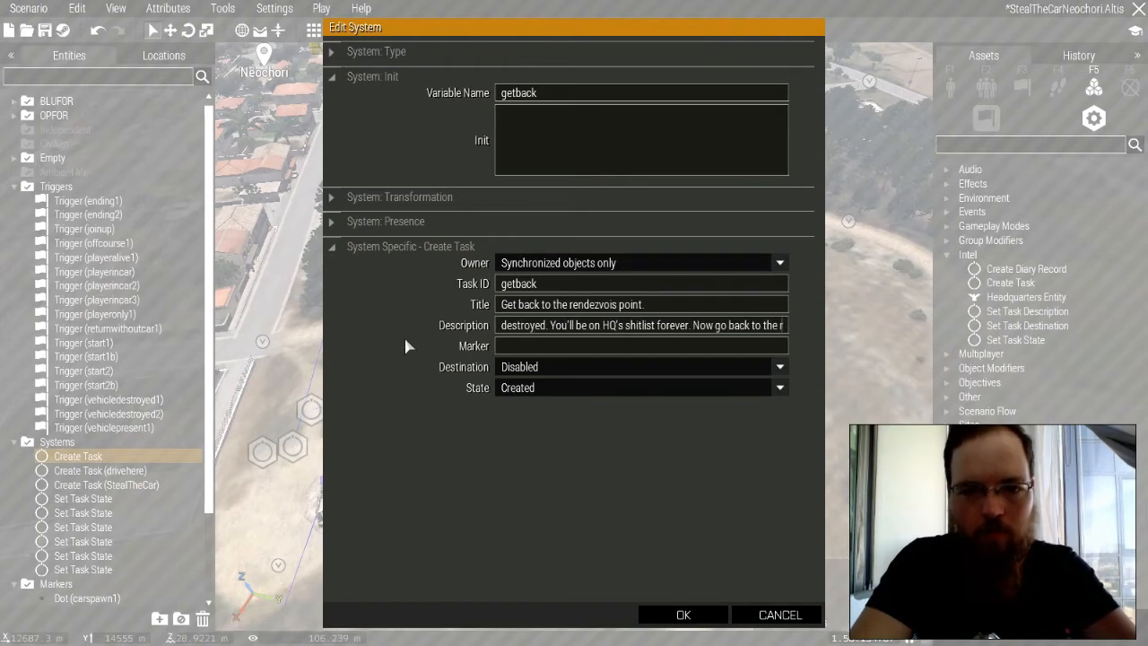
text(endezvois poi)
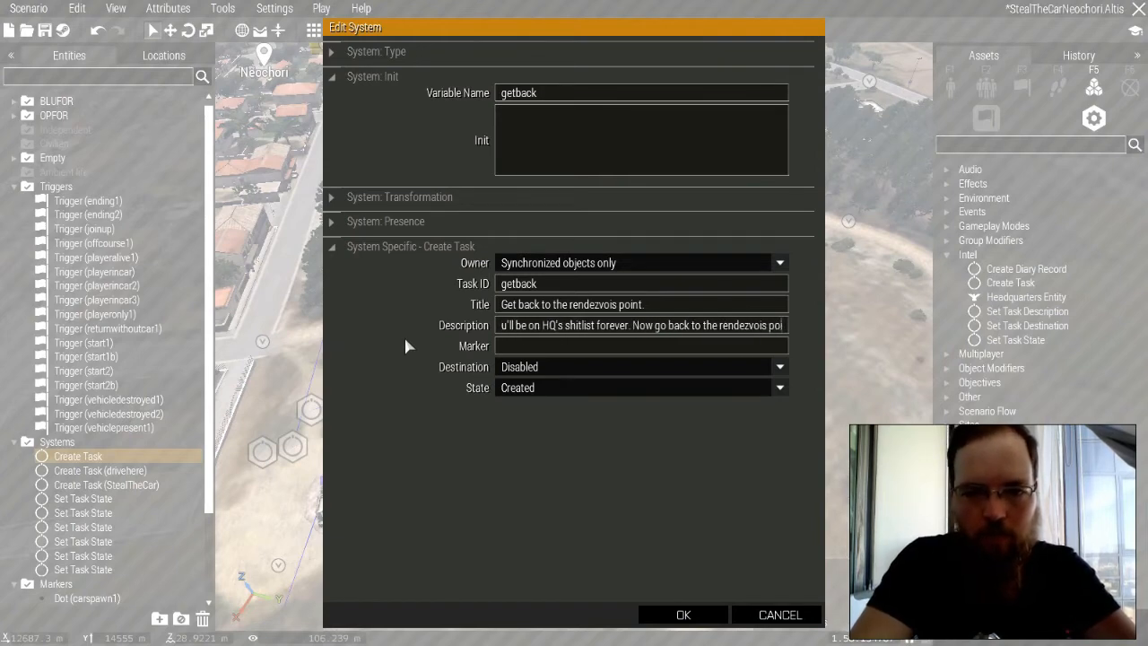
key(BackSpace)
key(BackSpace)
text(us poi)
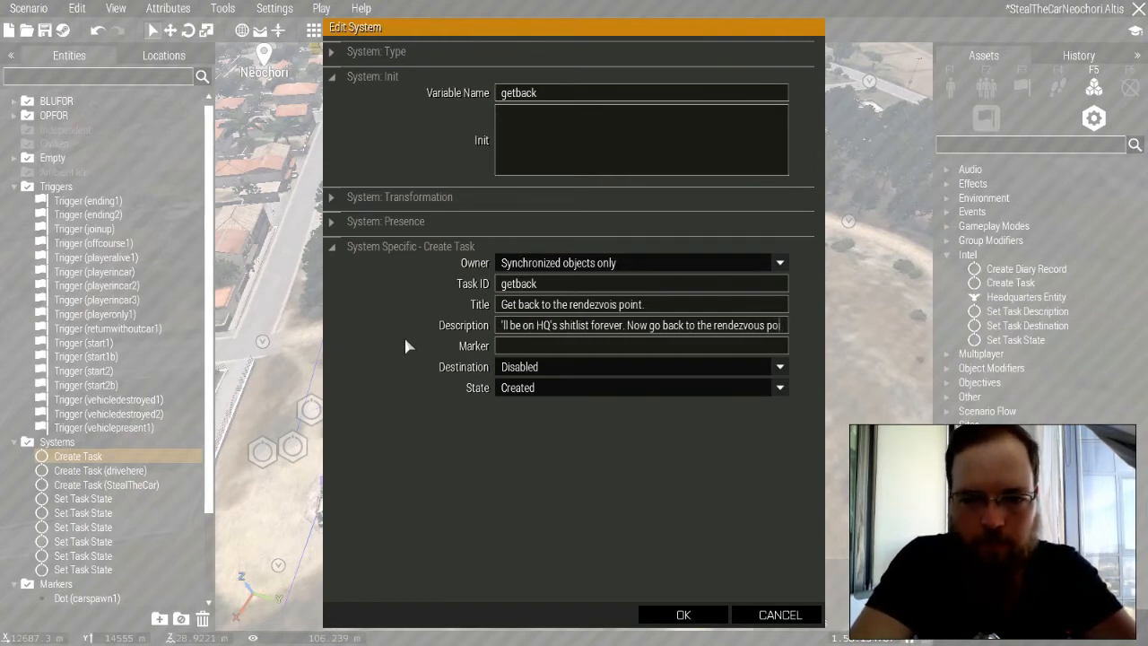
text(nt.)
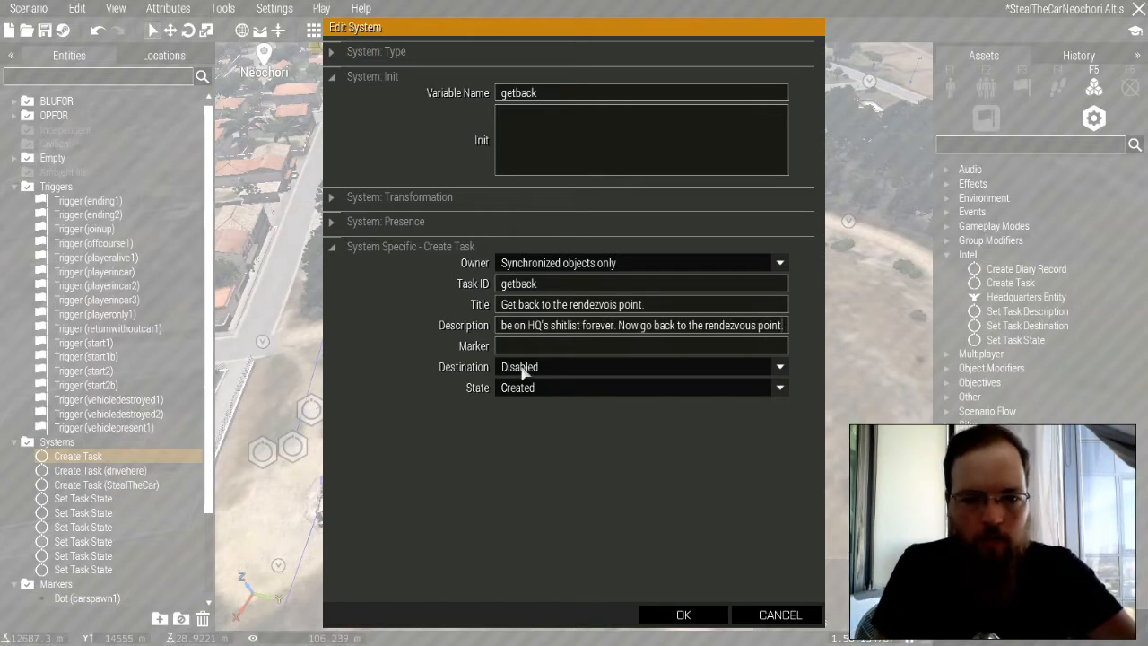
Set the getback task's destination to Module position and apply the module's attributes.
click(535, 368)
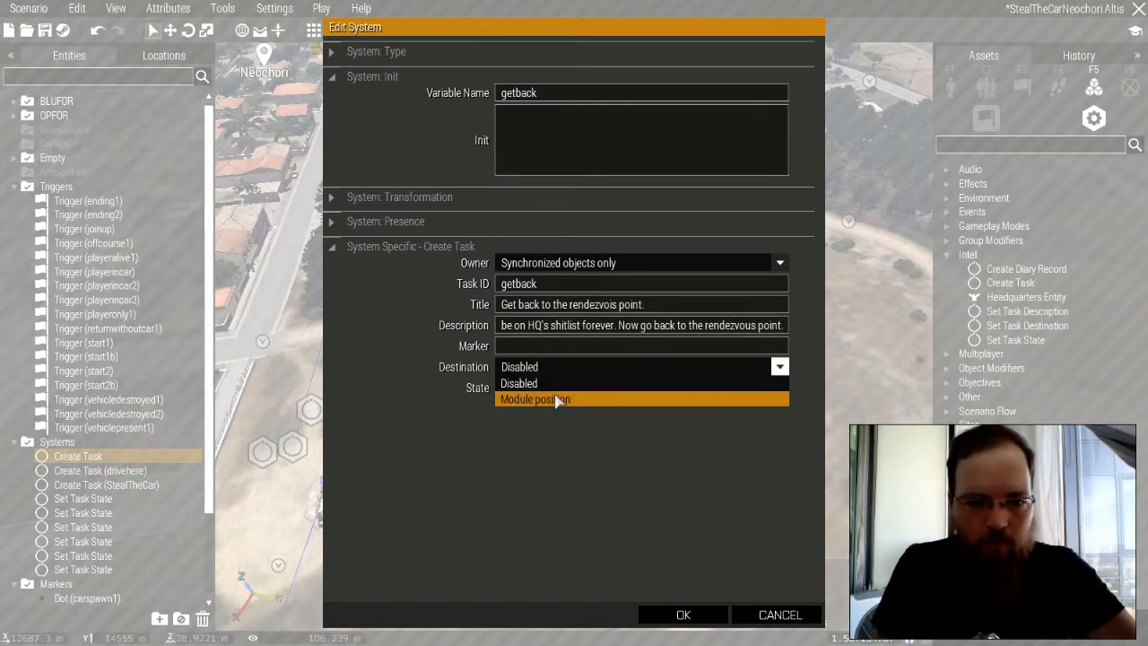
click(548, 397)
click(548, 392)
click(539, 403)
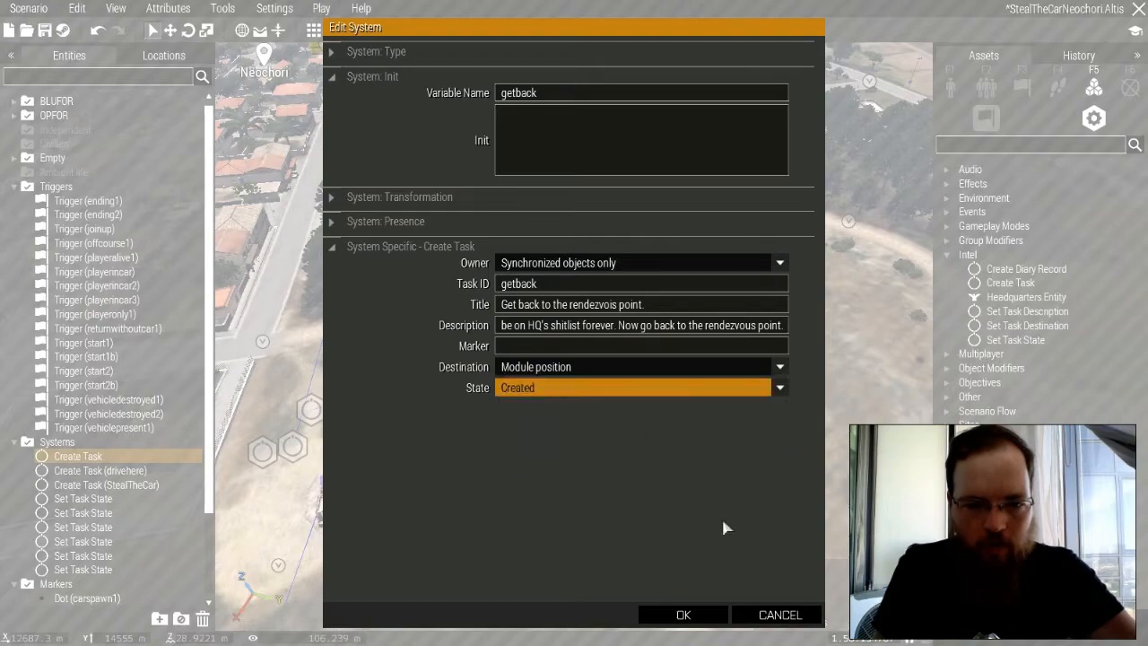
click(709, 615)
Move the getback Create Task module and its two Set Task State modules into the walled rendezvous compound, grouped together.
drag(664, 418, 563, 273)
key(s)
click(532, 406)
scroll(532, 406, up, 4)
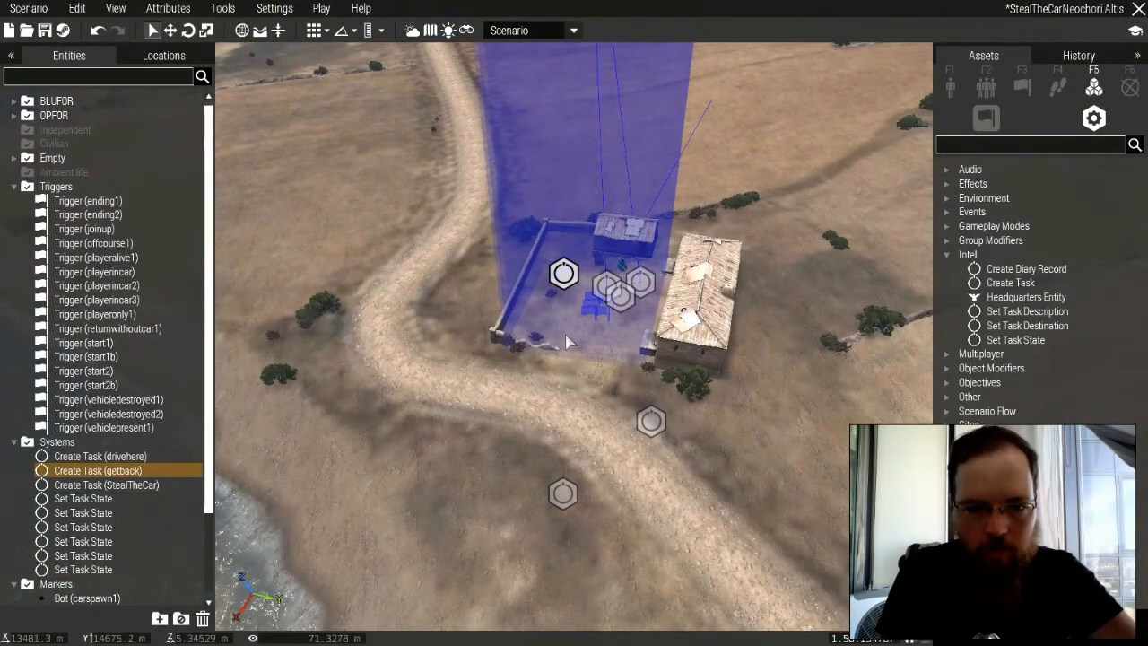
click(569, 342)
scroll(569, 342, up, 4)
drag(729, 484, 510, 256)
scroll(556, 374, down, 4)
key(w)
drag(567, 395, 535, 417)
Sync the getback Create Task module to both neighbouring Set Task State modules.
right_click(555, 359)
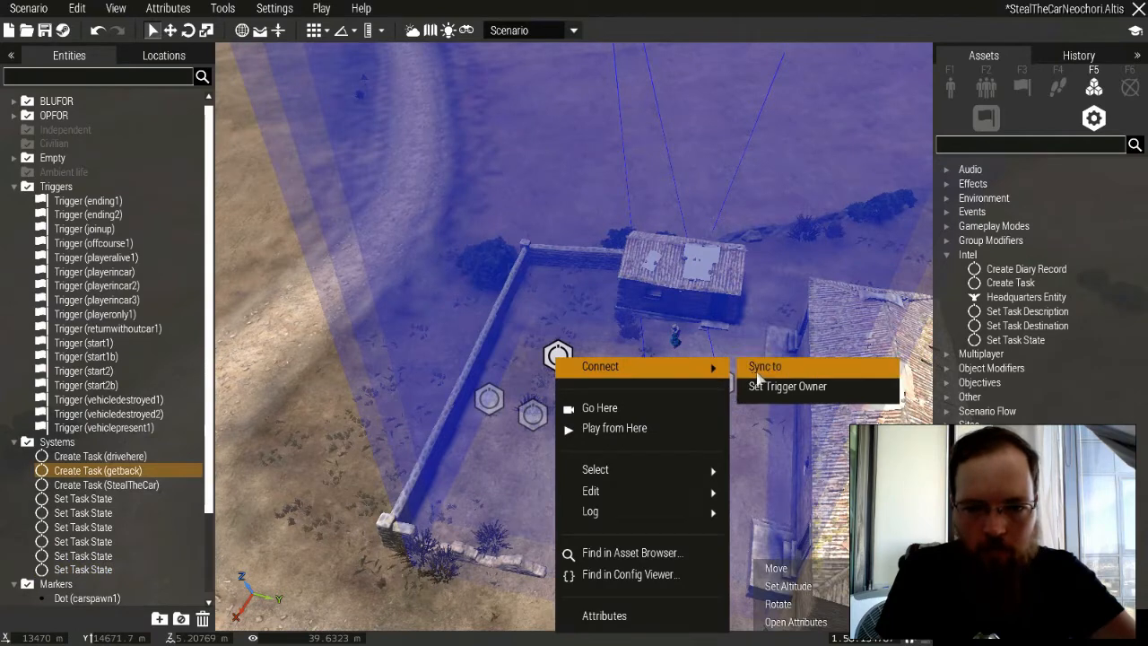
click(763, 368)
click(533, 417)
right_click(569, 351)
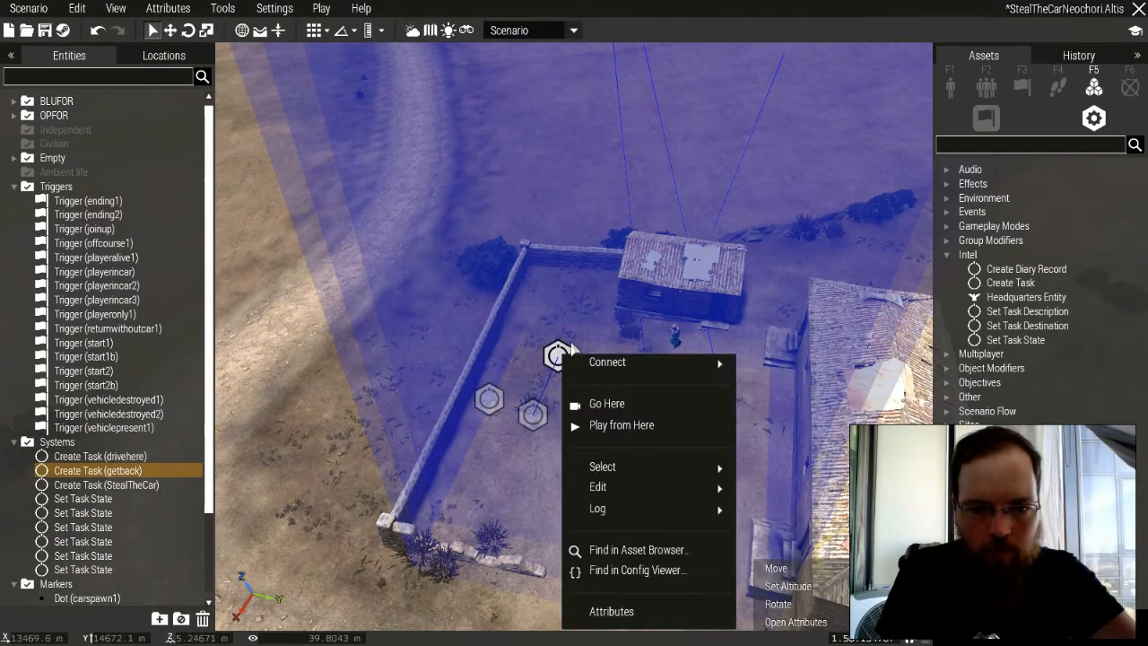
click(770, 363)
click(492, 400)
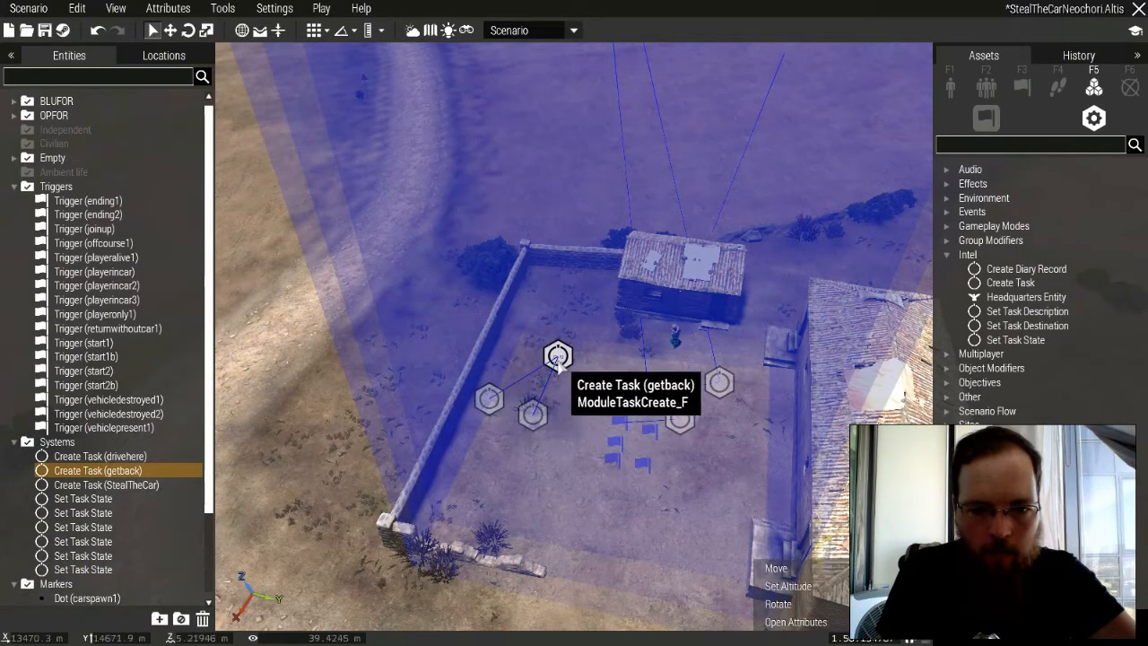
Sync the getback Create Task module to the Combat Life Saver unit among the wrecked vehicles.
right_click(558, 355)
mouse_move(631, 368)
click(767, 363)
scroll(659, 321, down, 10)
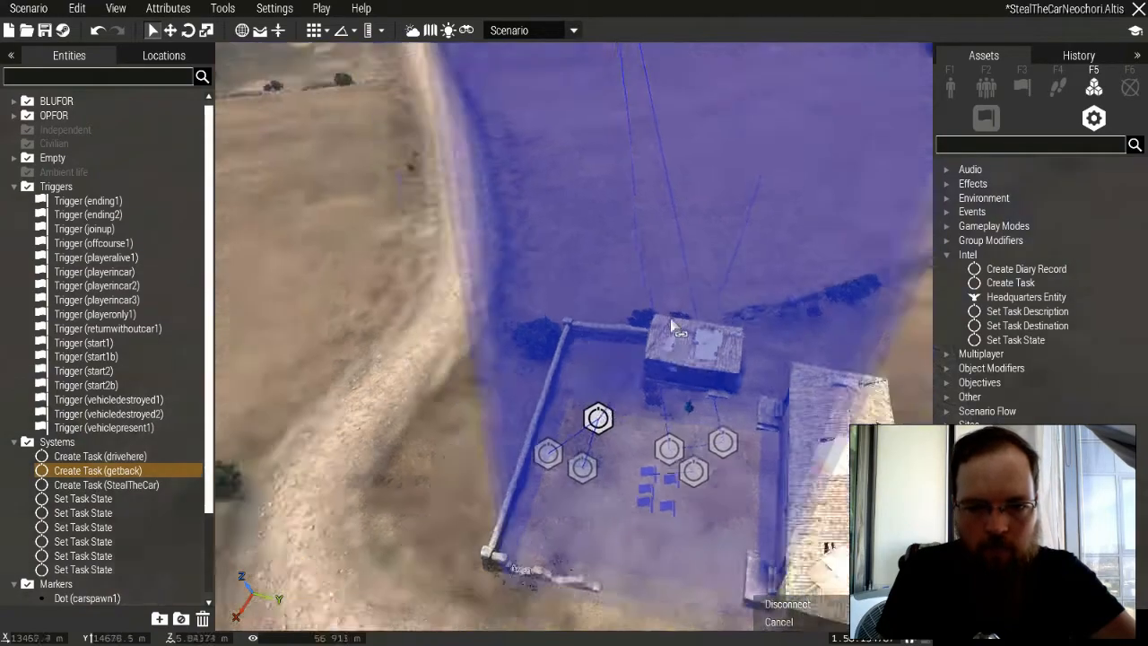
key(w)
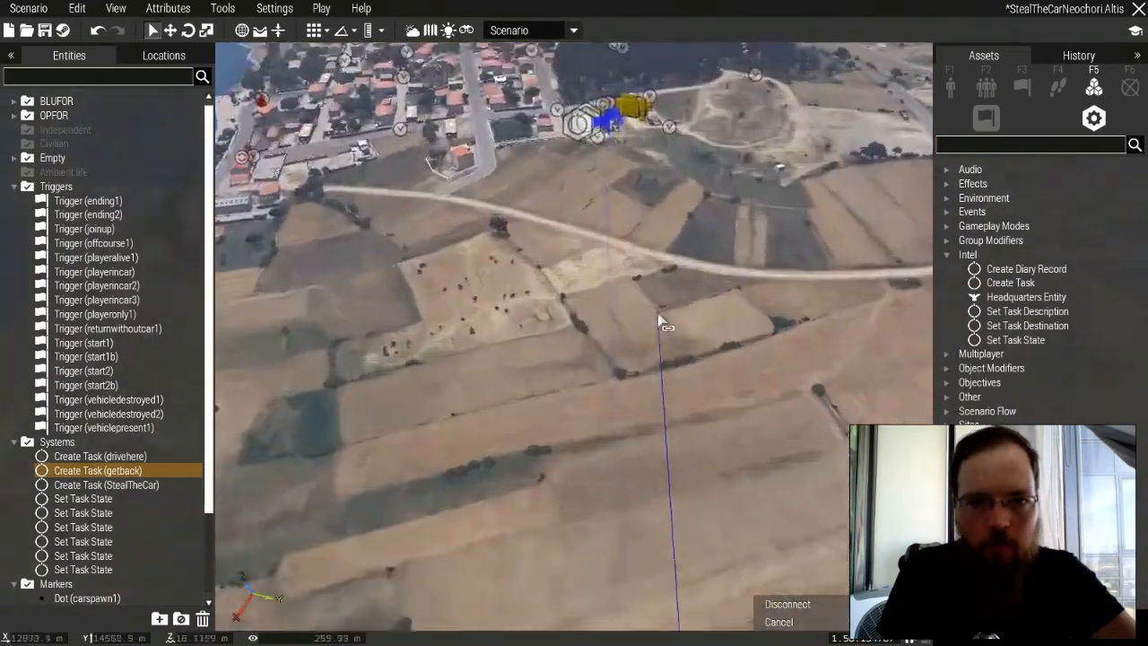
key(w)
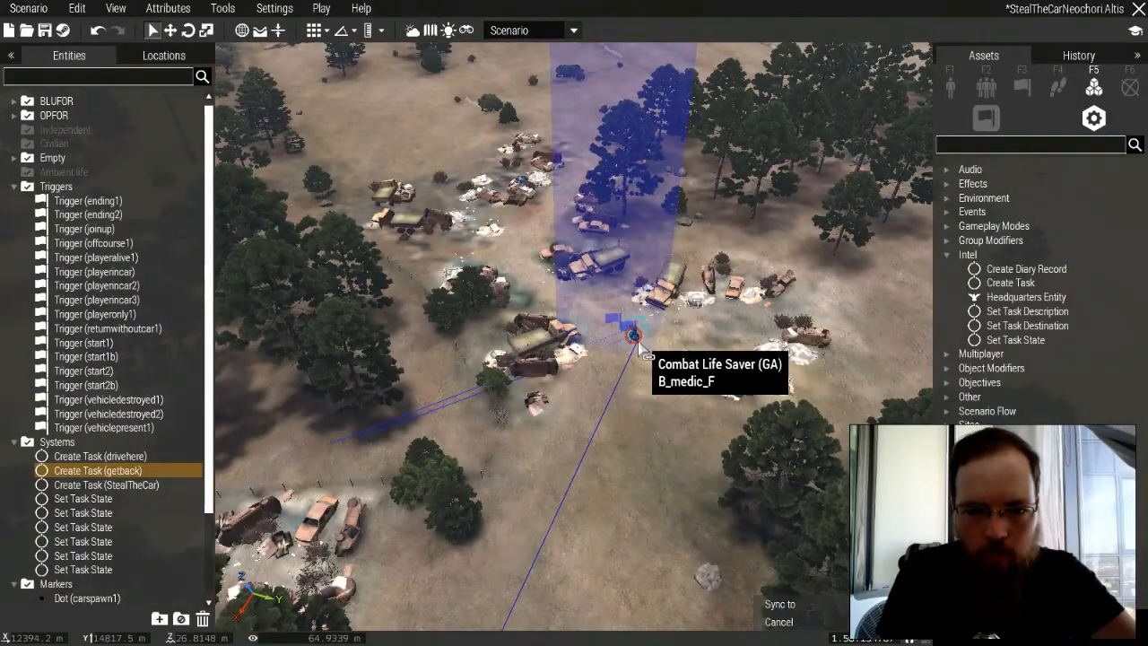
click(638, 342)
Sync the getback Create Task module to the vehicledestroyed1 trigger beside the parked car.
key(s)
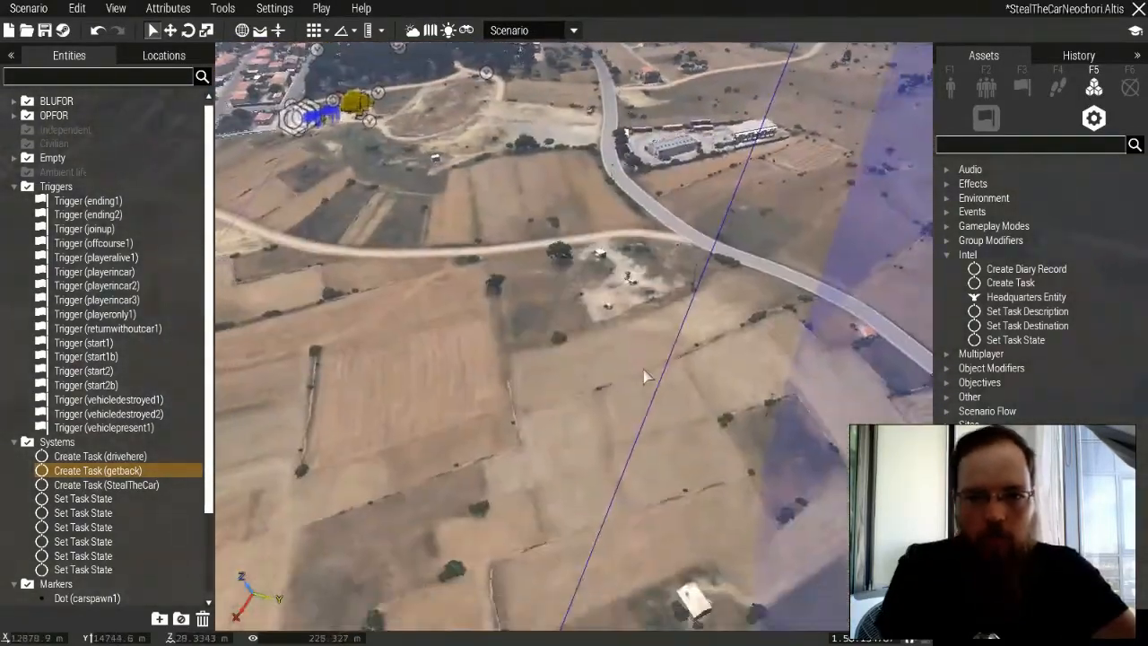
key(s)
key(a)
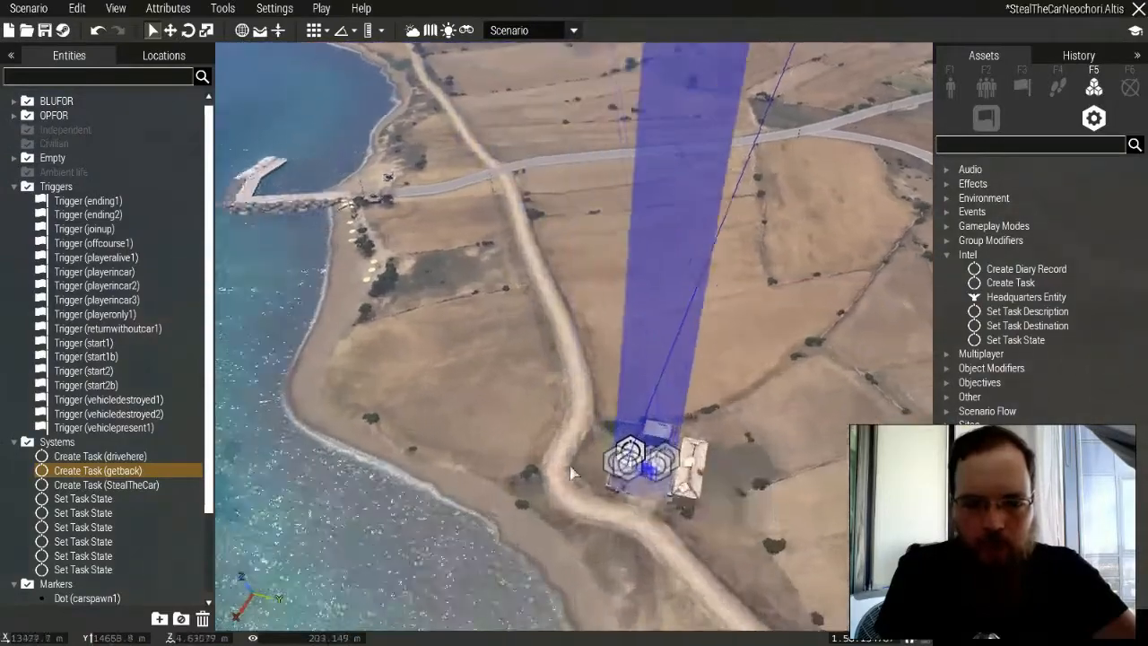
scroll(574, 473, up, 5)
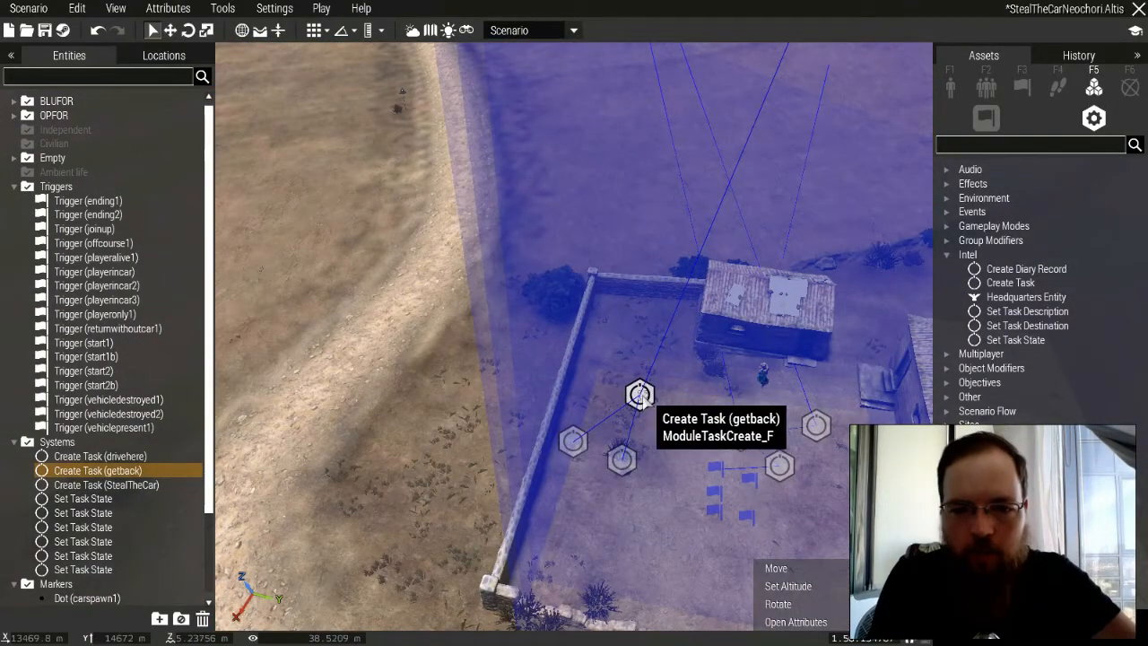
right_click(639, 394)
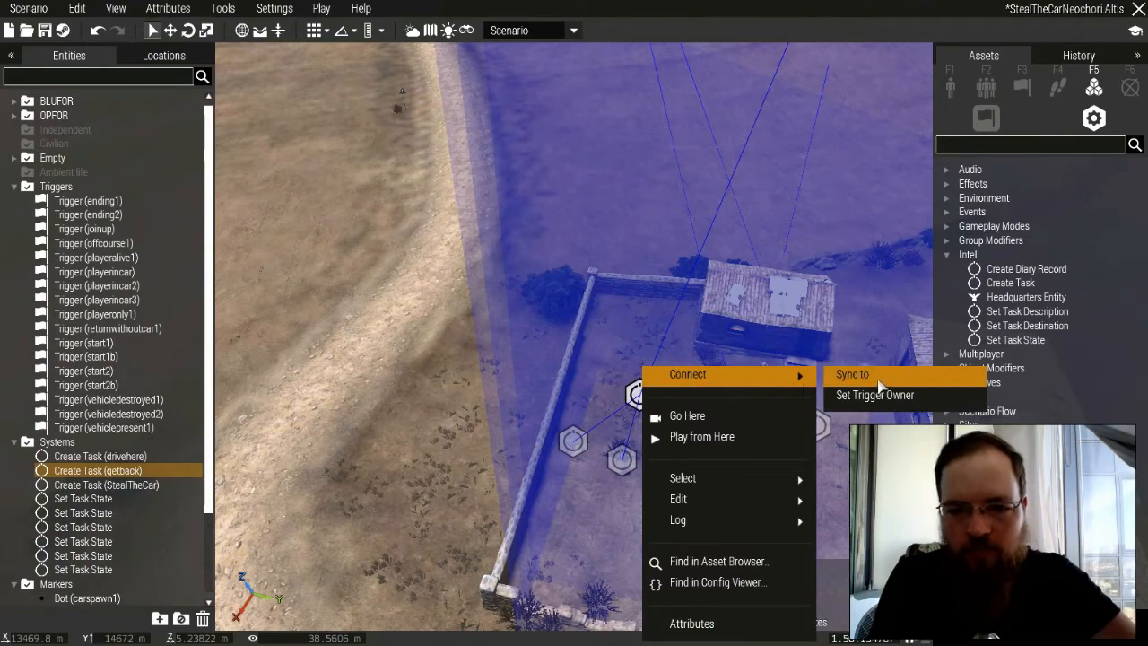
click(874, 376)
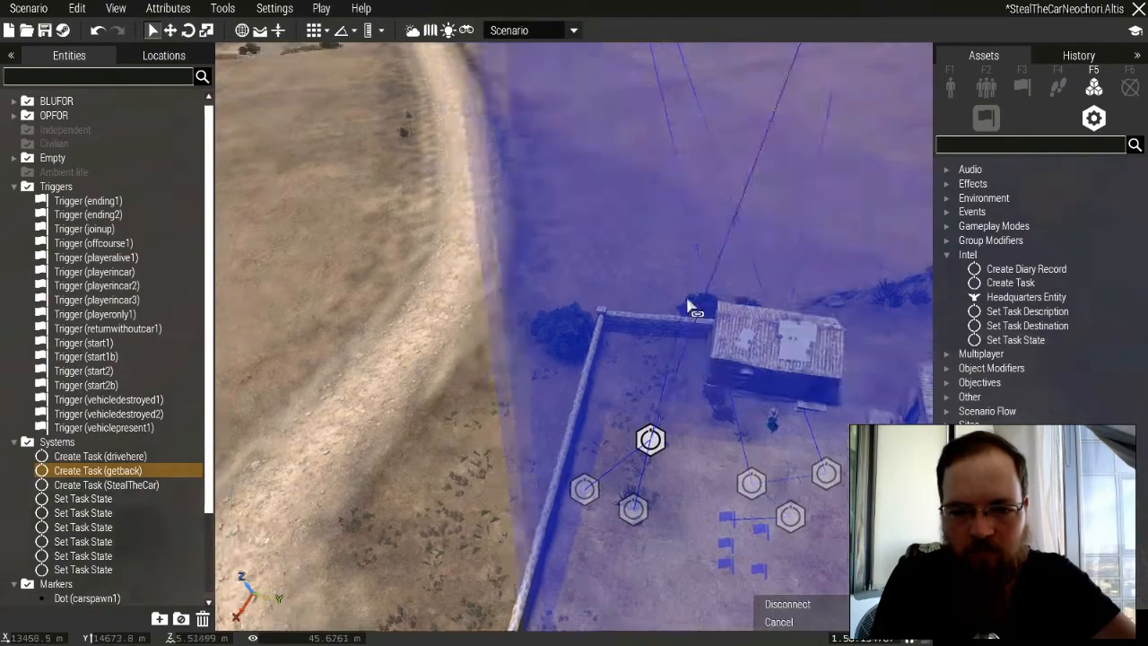
key(w)
key(s)
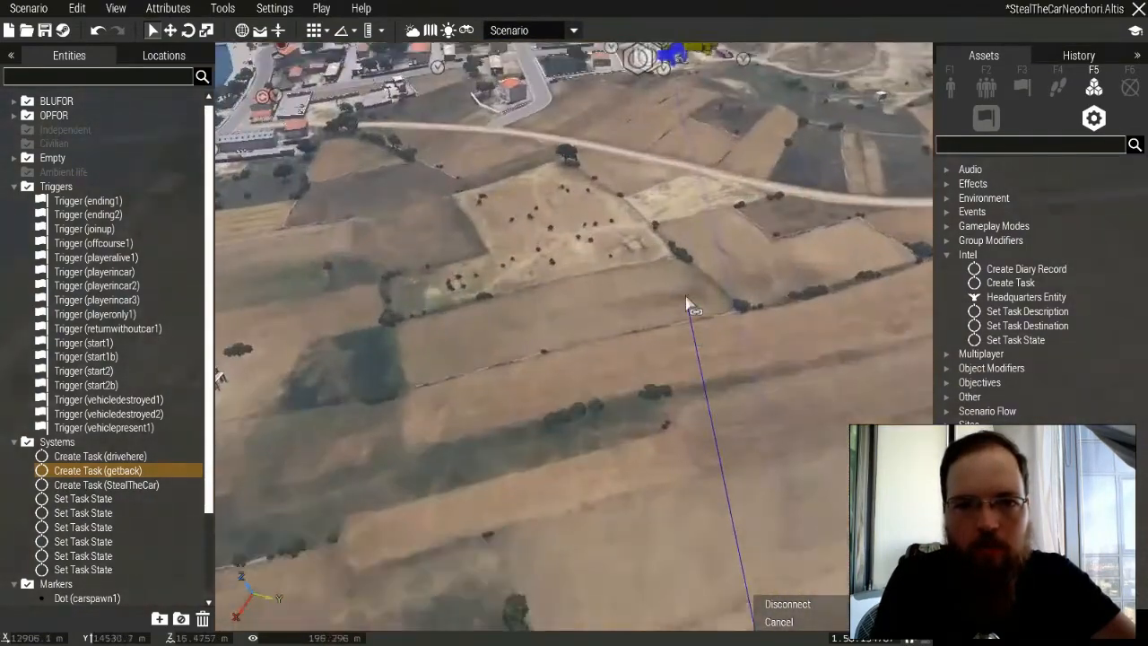
scroll(737, 408, up, 5)
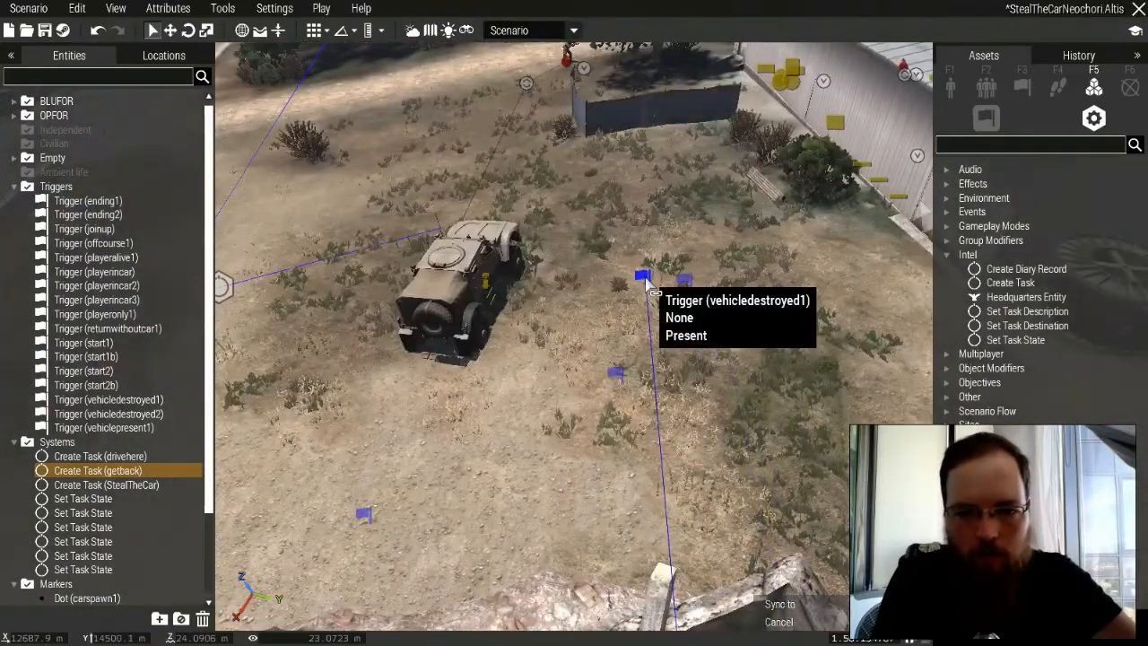
click(645, 279)
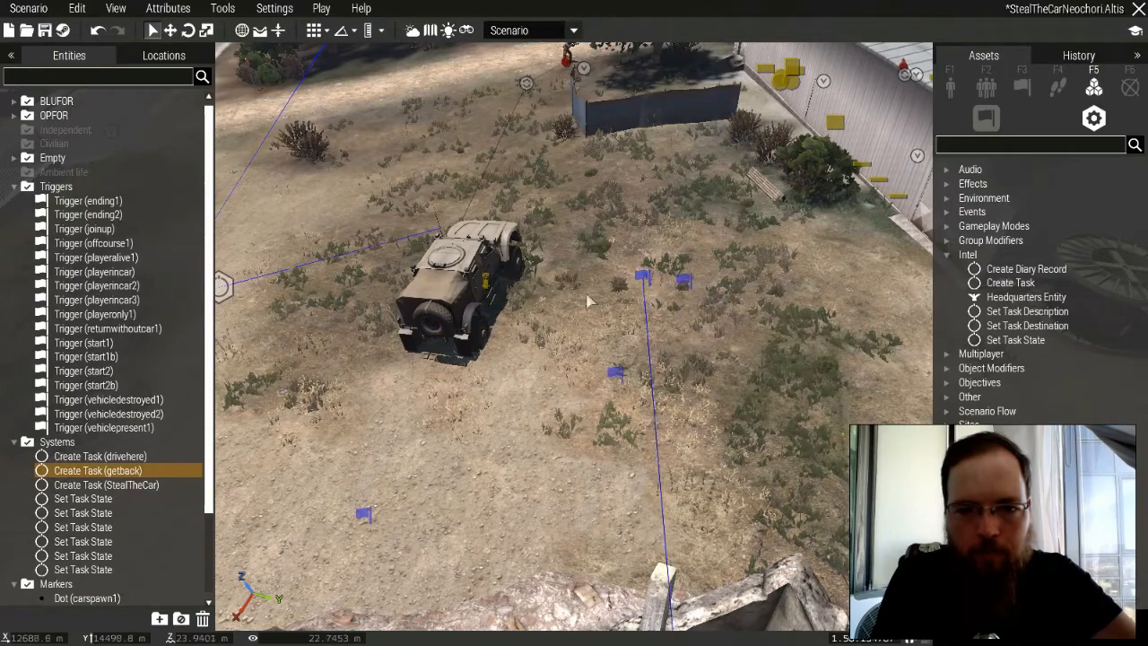
Check which state is set in each of the two Set Task State modules connected to getback.
scroll(659, 287, down, 5)
key(s)
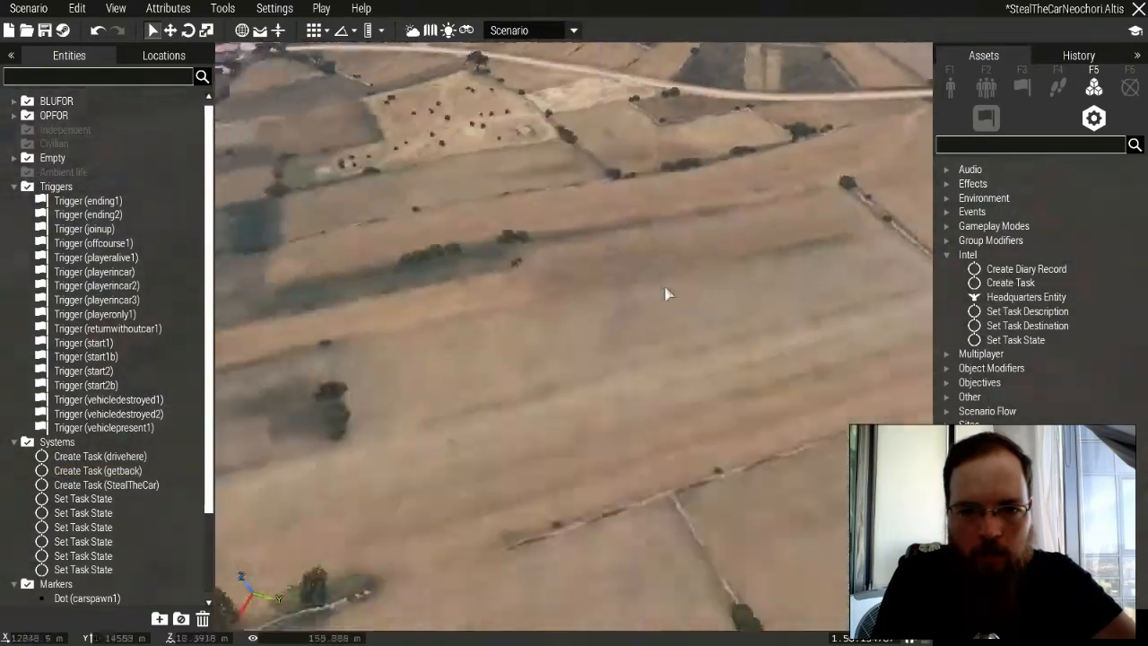
key(s)
scroll(592, 350, up, 5)
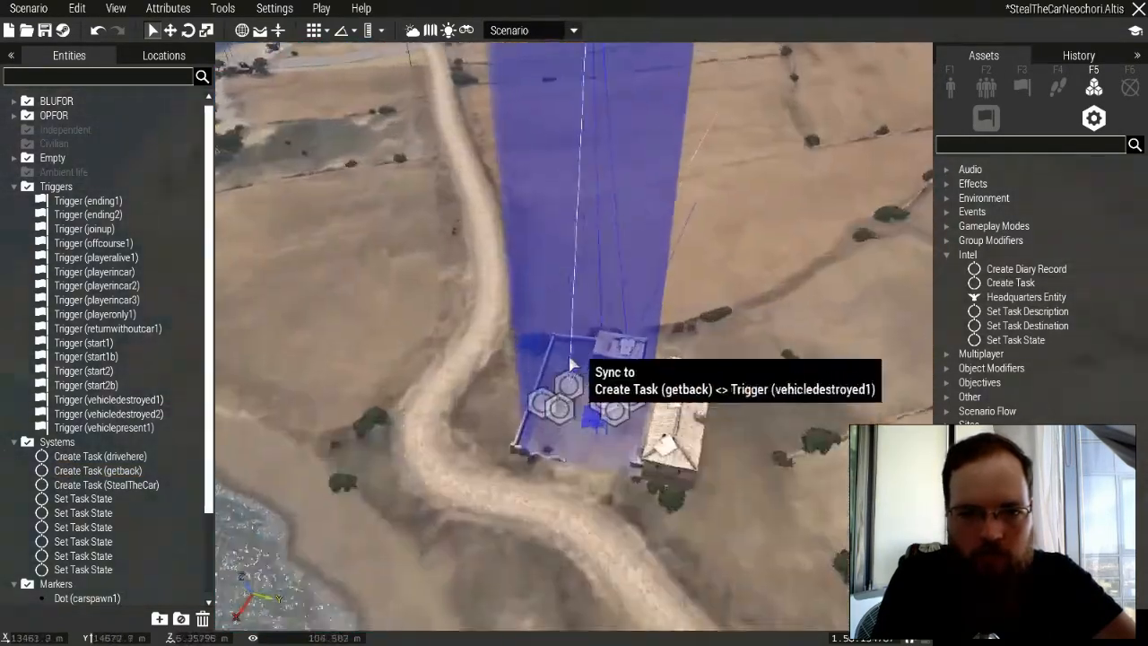
double_click(559, 436)
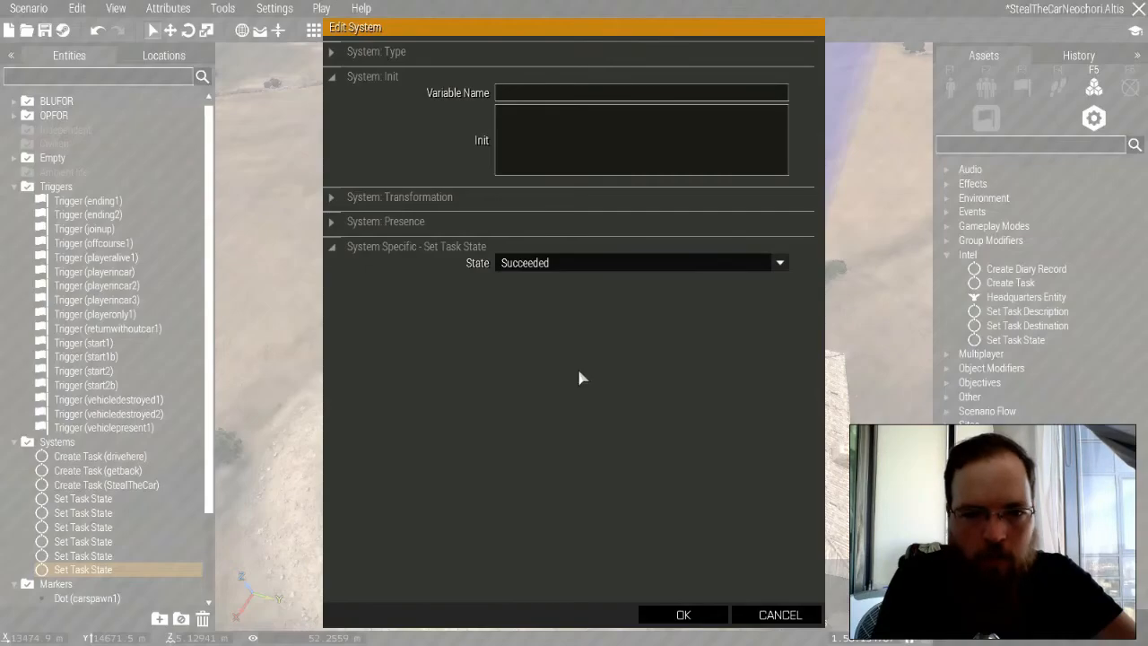
click(575, 263)
click(577, 262)
click(685, 614)
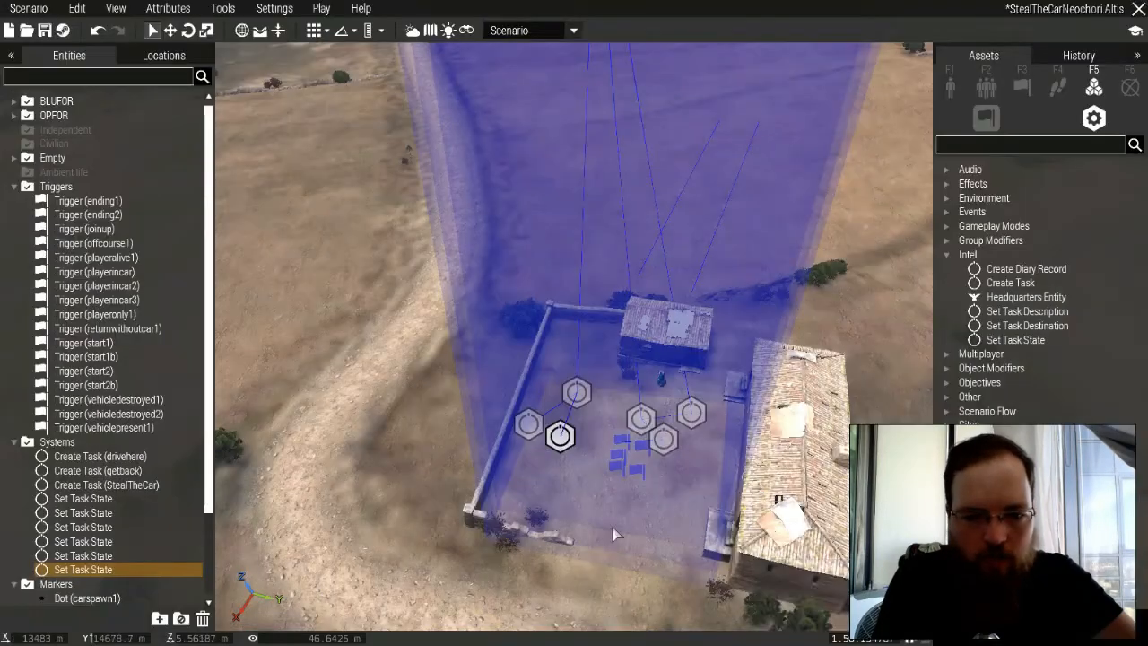
double_click(528, 425)
click(684, 614)
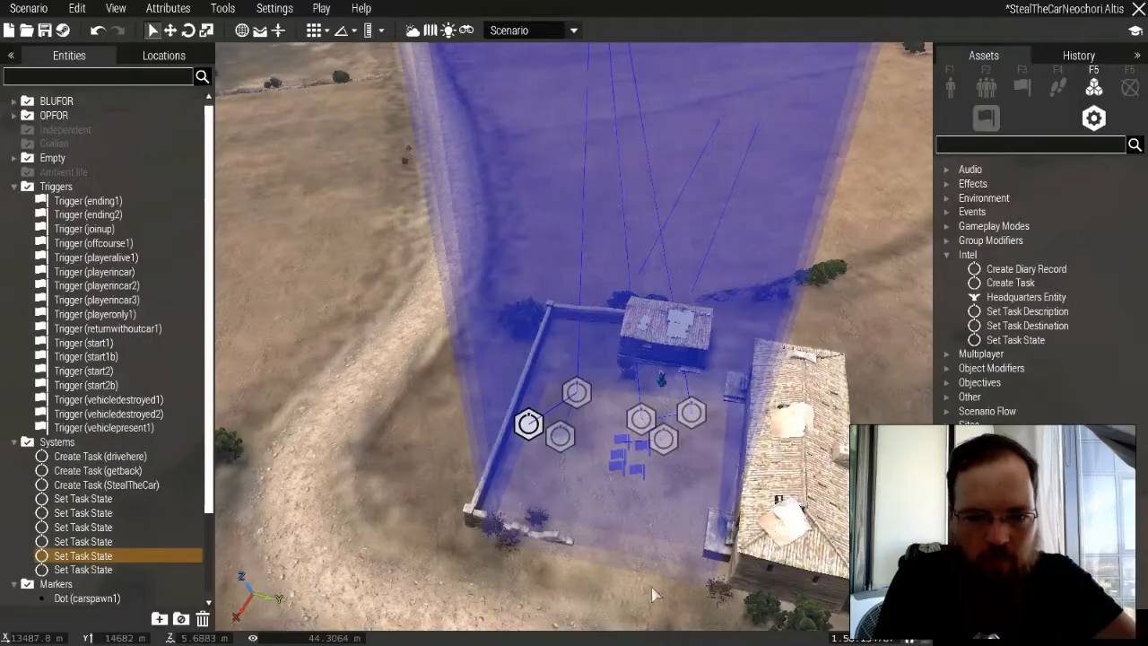
Sync the Set Task State module beside the stone wall to the trigger nearer the warehouse in the adjacent pair by the parked car.
right_click(530, 429)
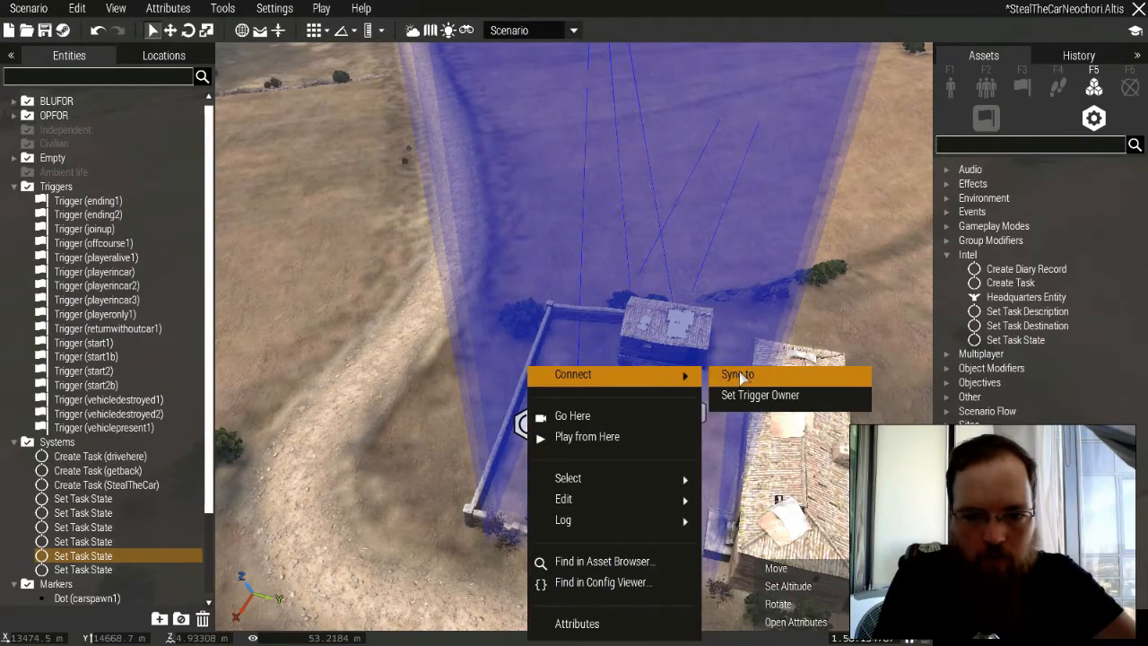
click(741, 377)
key(w)
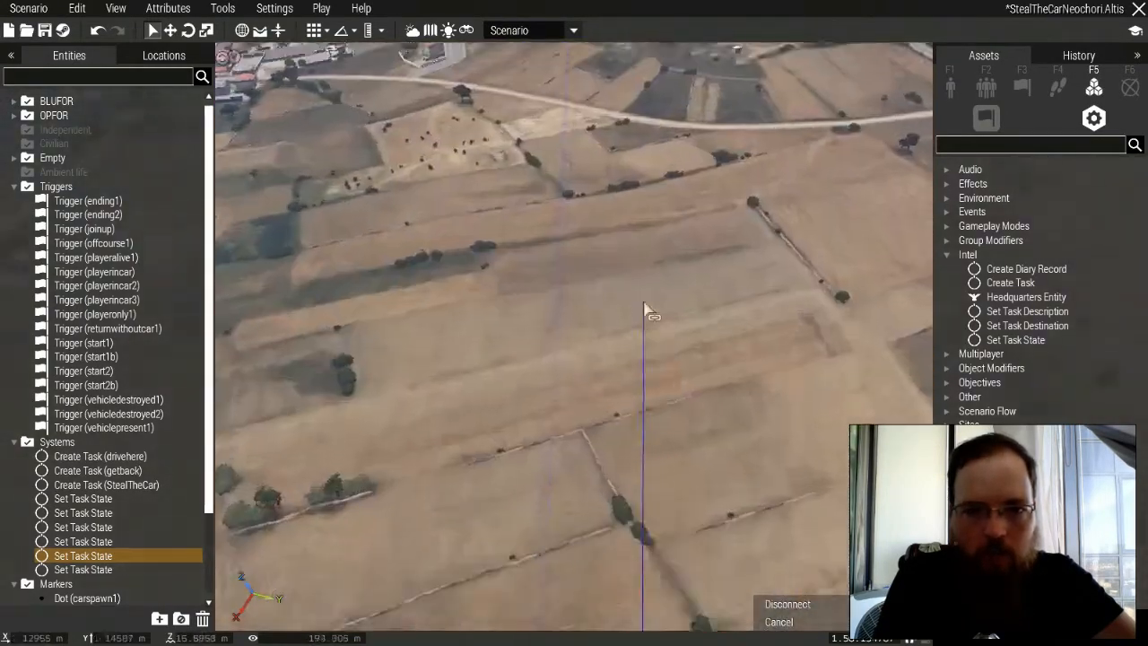
key(w)
scroll(608, 321, up, 5)
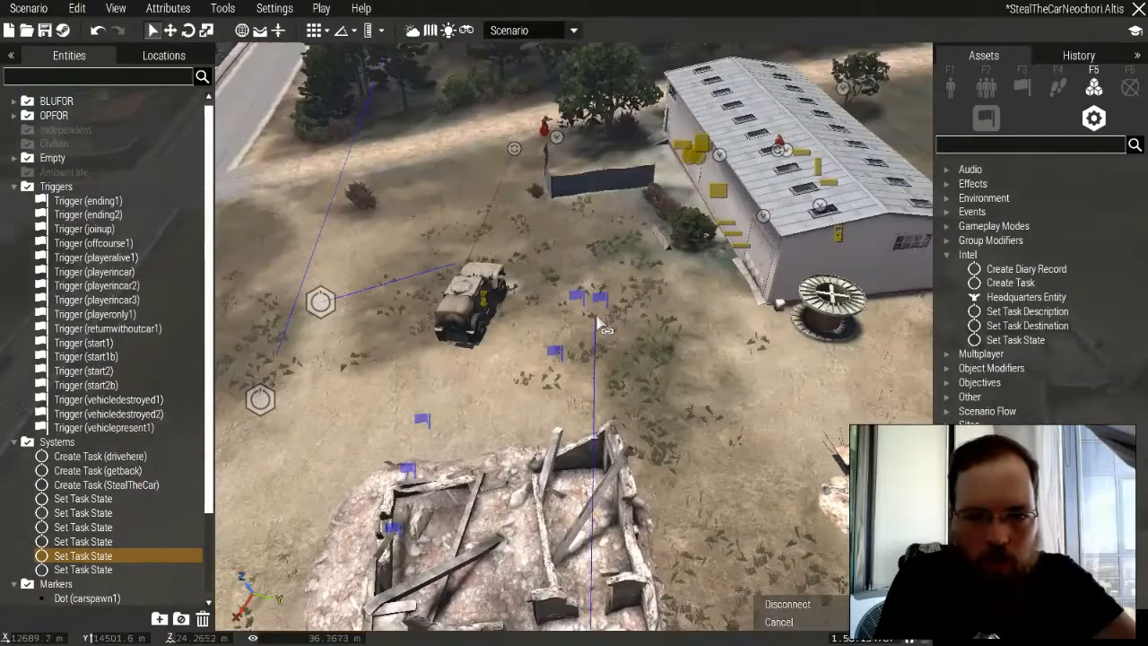
scroll(603, 305, down, 10)
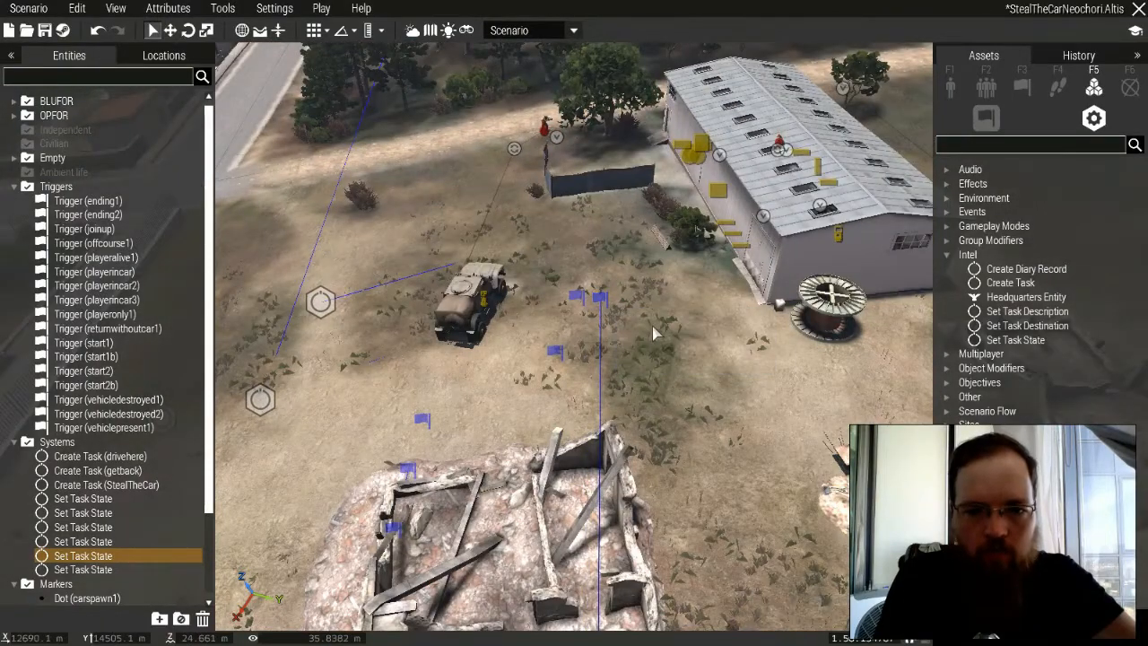
Sync the other Set Task State module connected to getback to the returnwithoutcar1 trigger in the walled yard.
scroll(645, 322, up, 10)
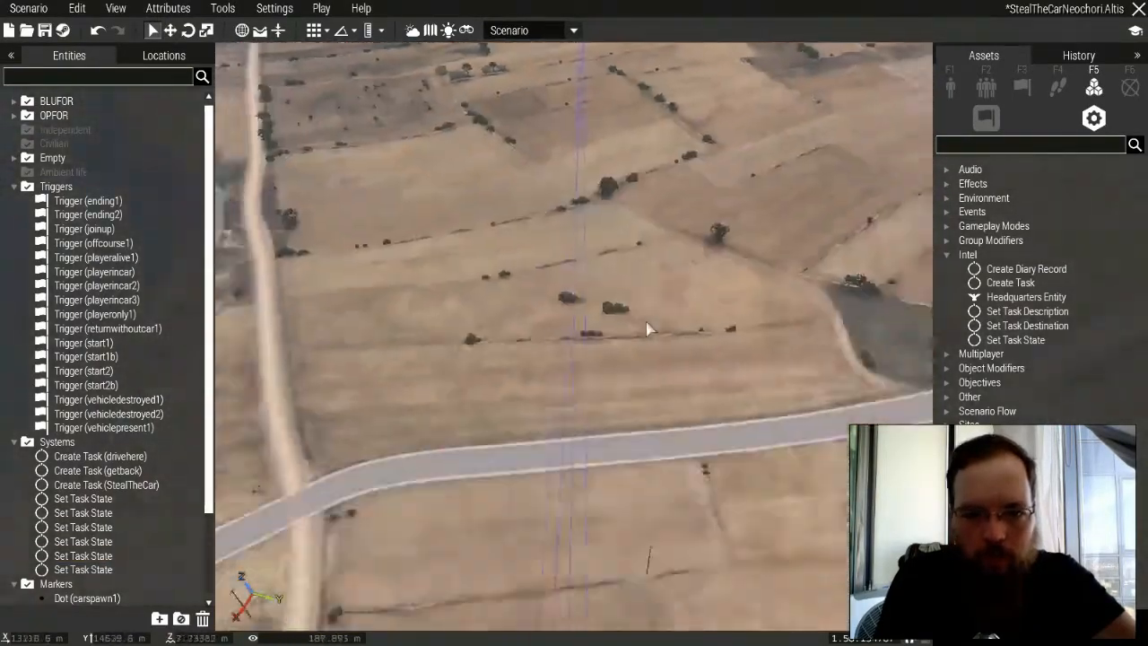
scroll(535, 436, up, 5)
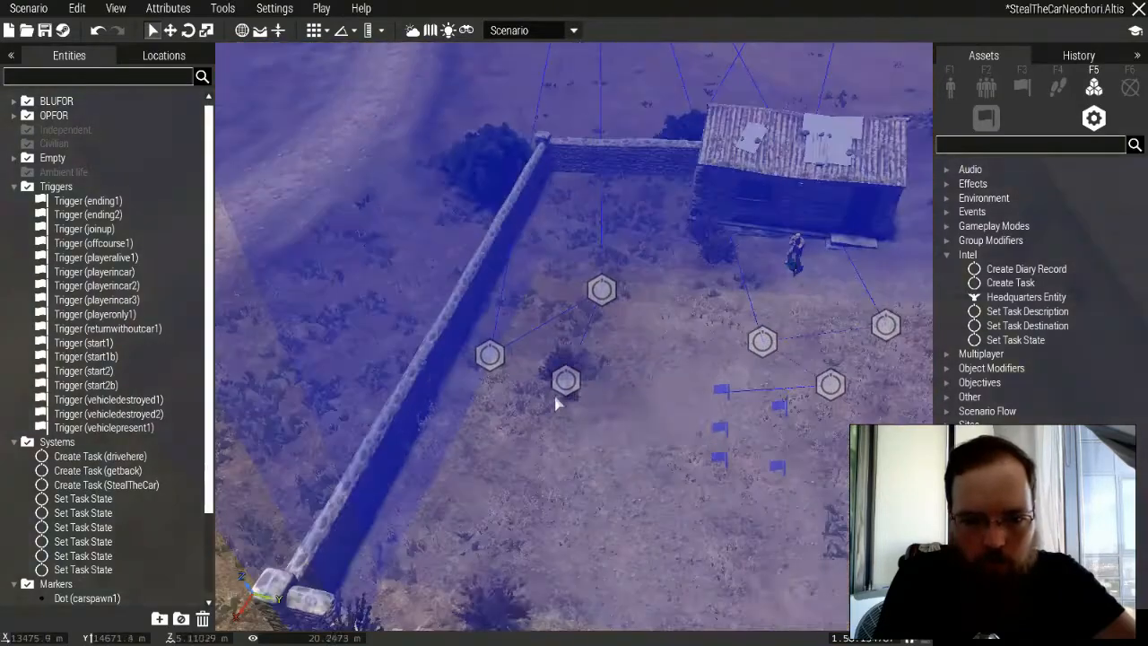
click(566, 379)
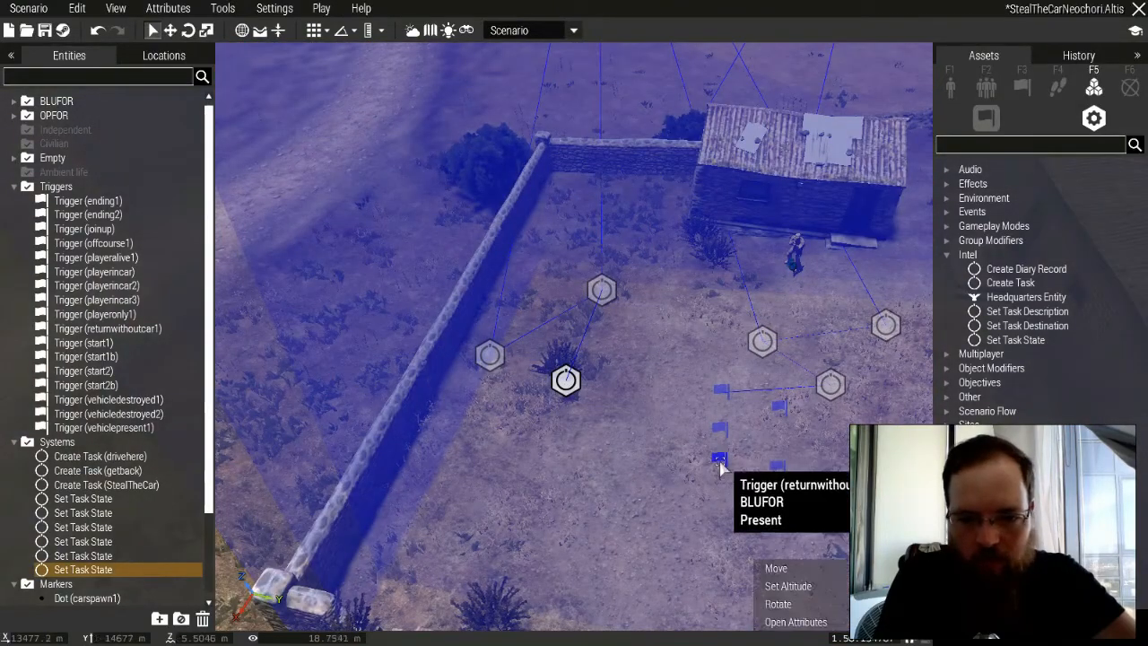
right_click(562, 381)
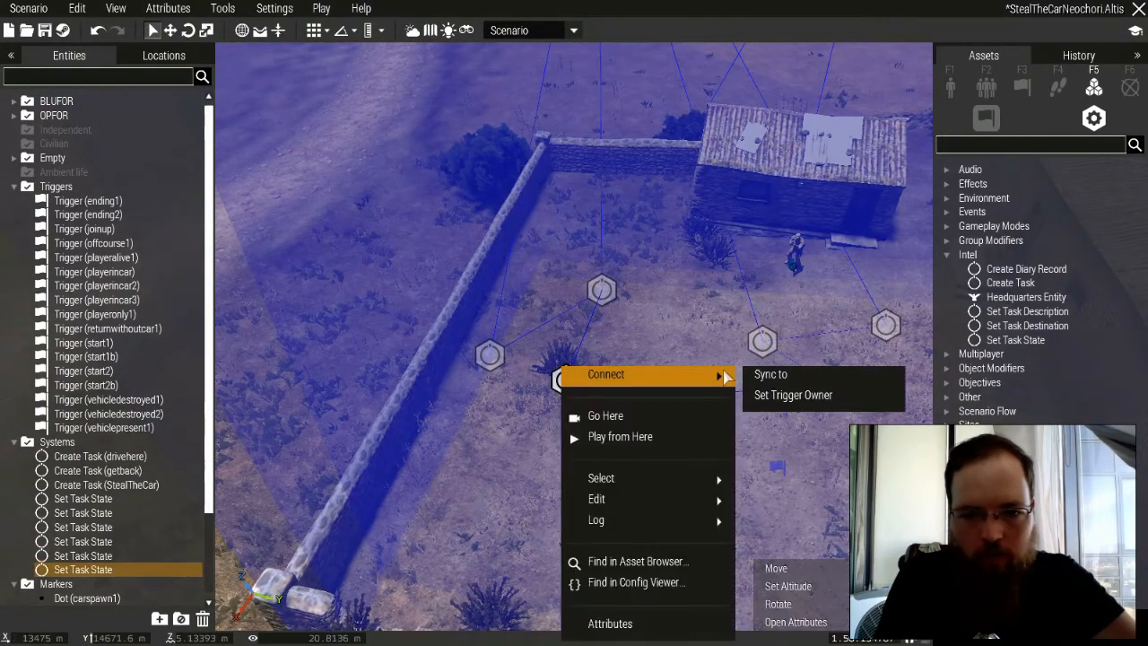
click(767, 375)
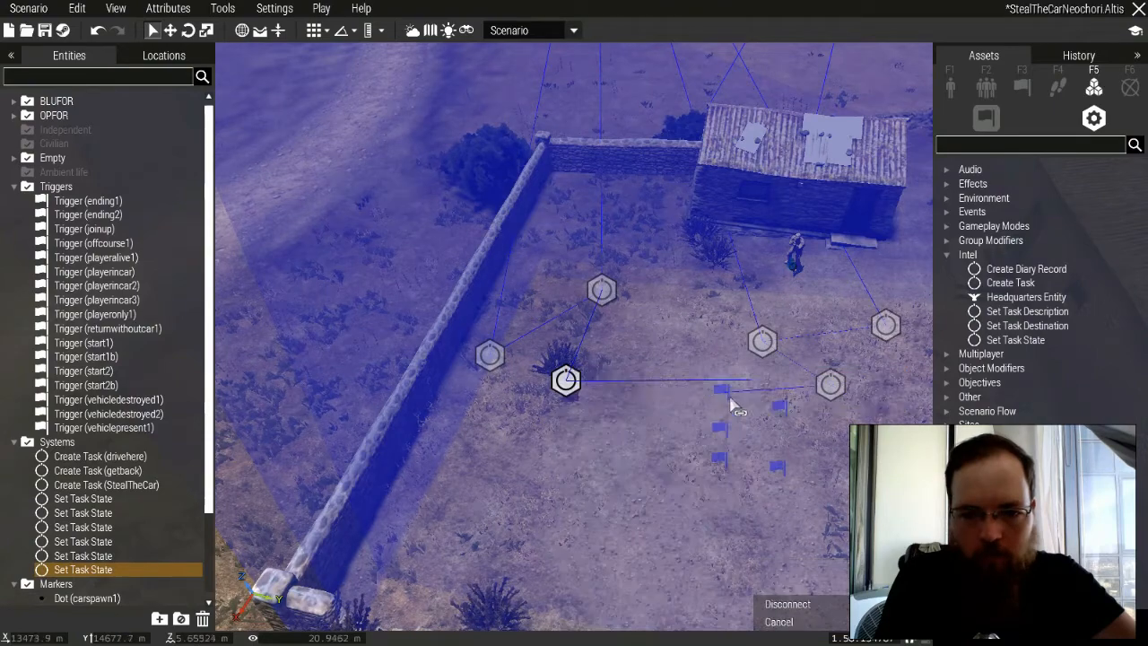
click(602, 498)
Inspect the sync links around Neochori and review the attributes of the drivehere Create Task module.
scroll(612, 293, down, 10)
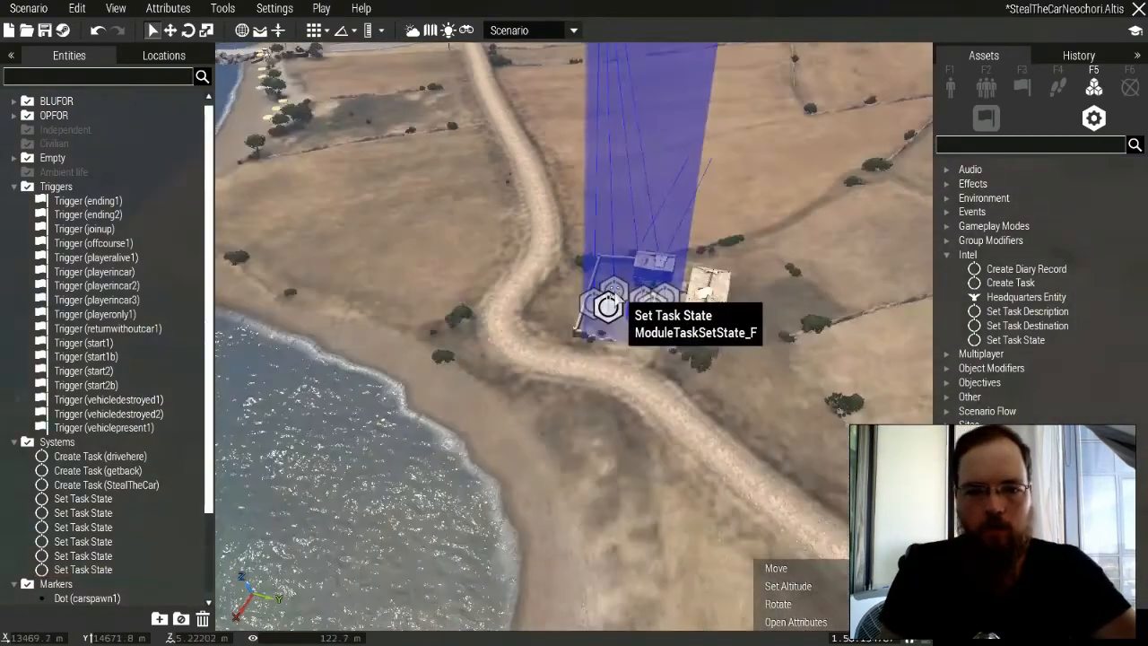
scroll(515, 180, up, 10)
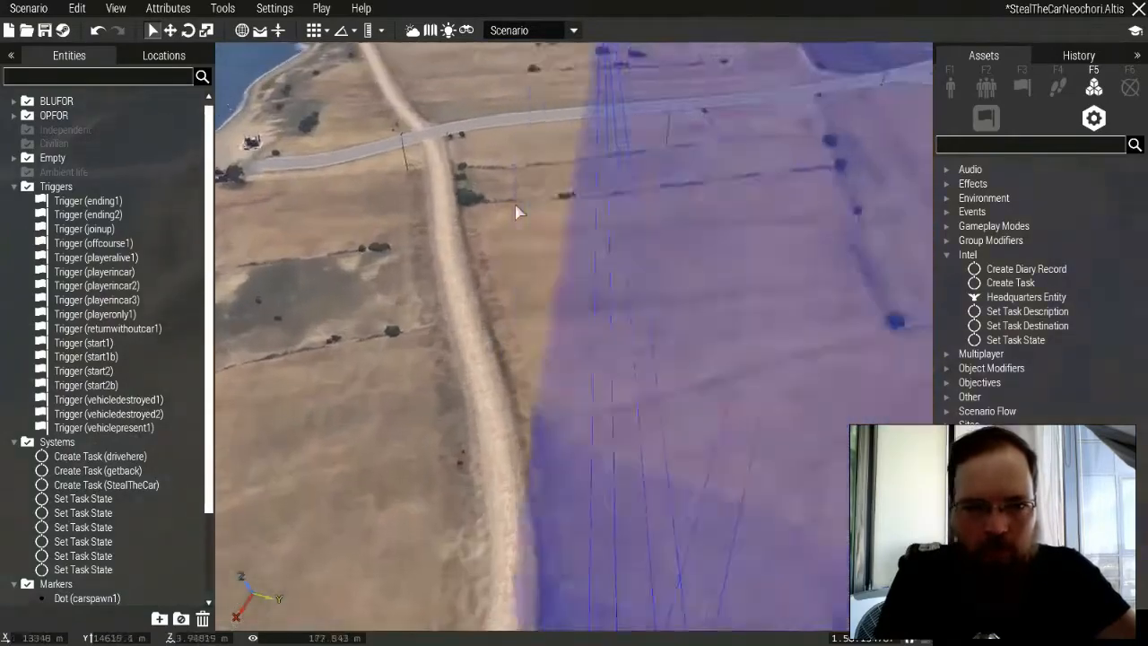
key(w)
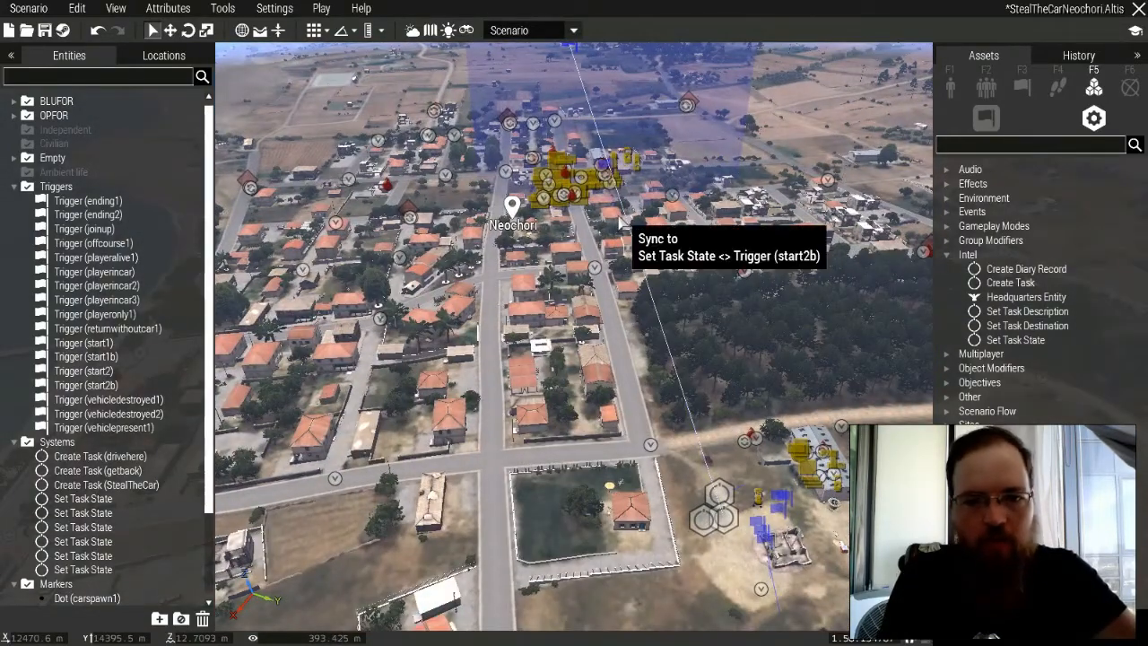
right_drag(566, 243, 642, 256)
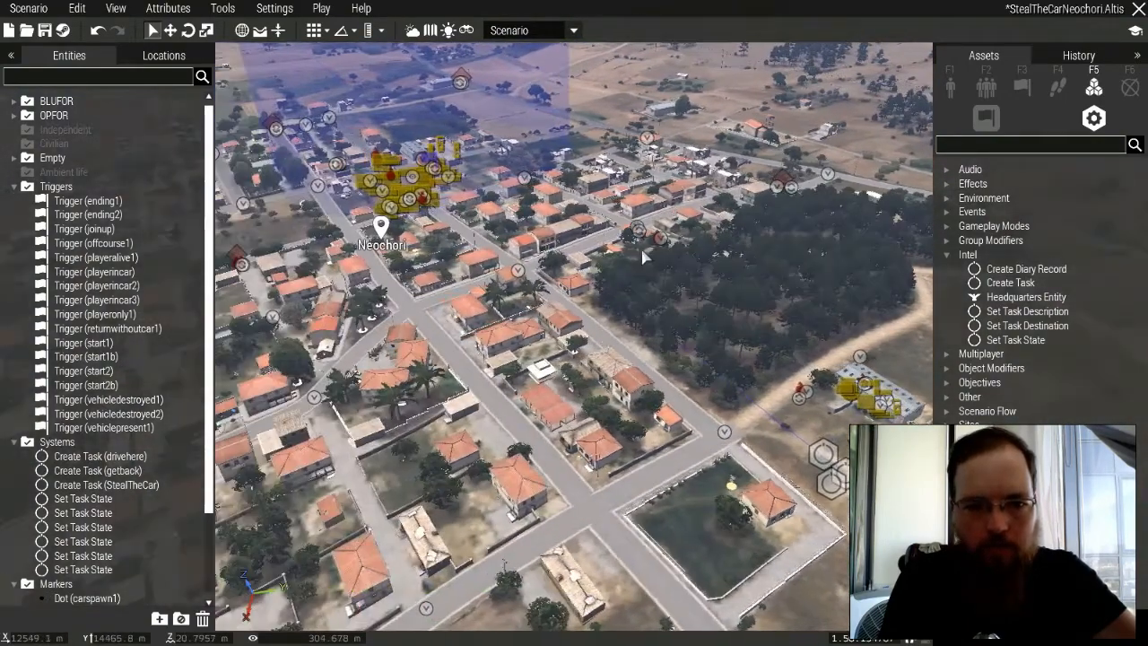
key(s)
key(d)
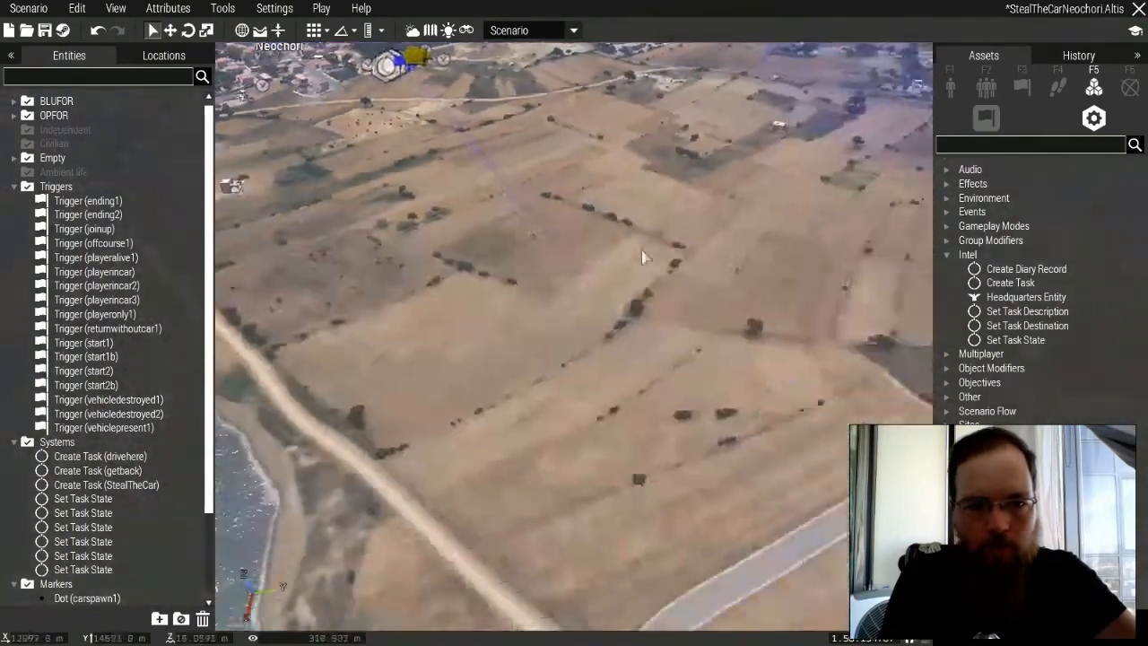
scroll(581, 408, up, 10)
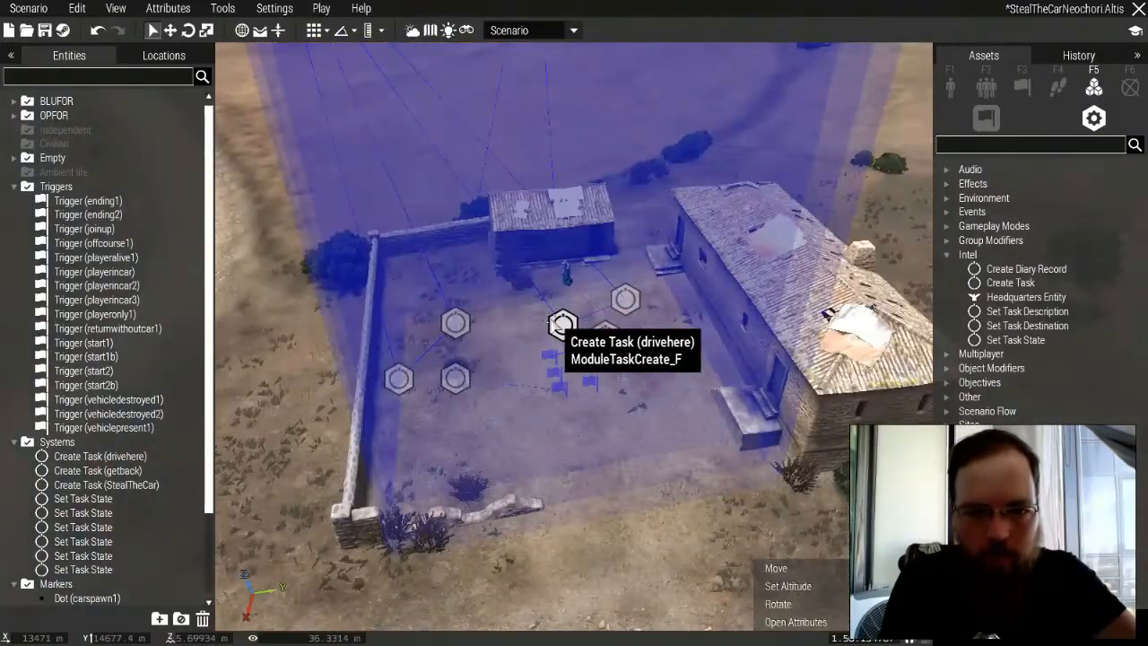
double_click(560, 321)
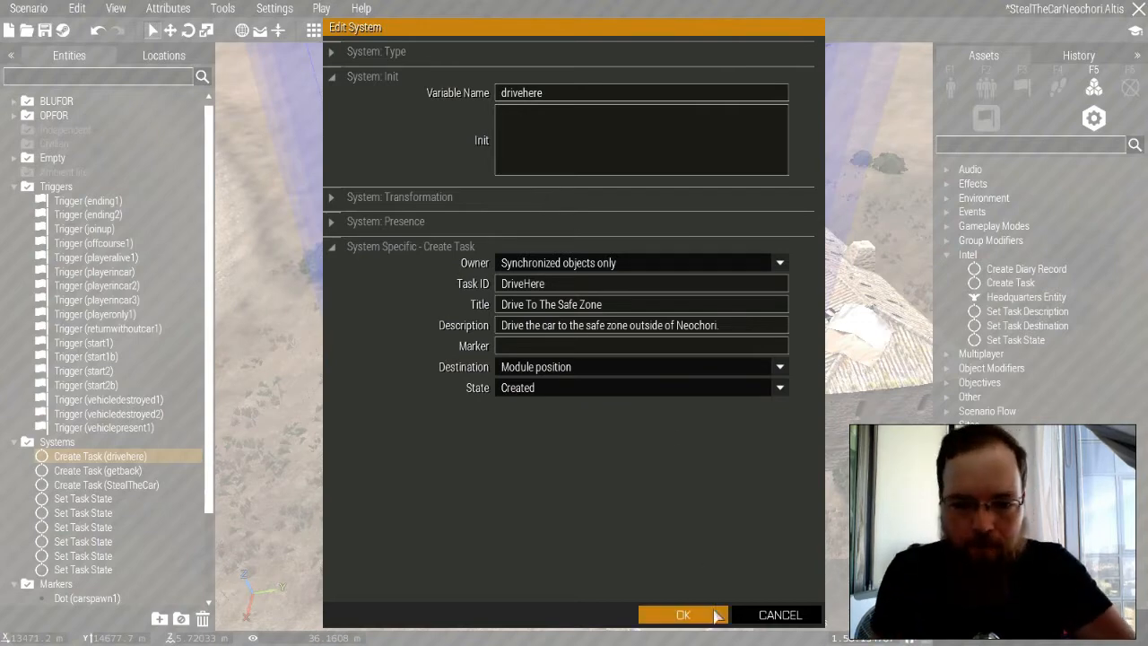
click(683, 615)
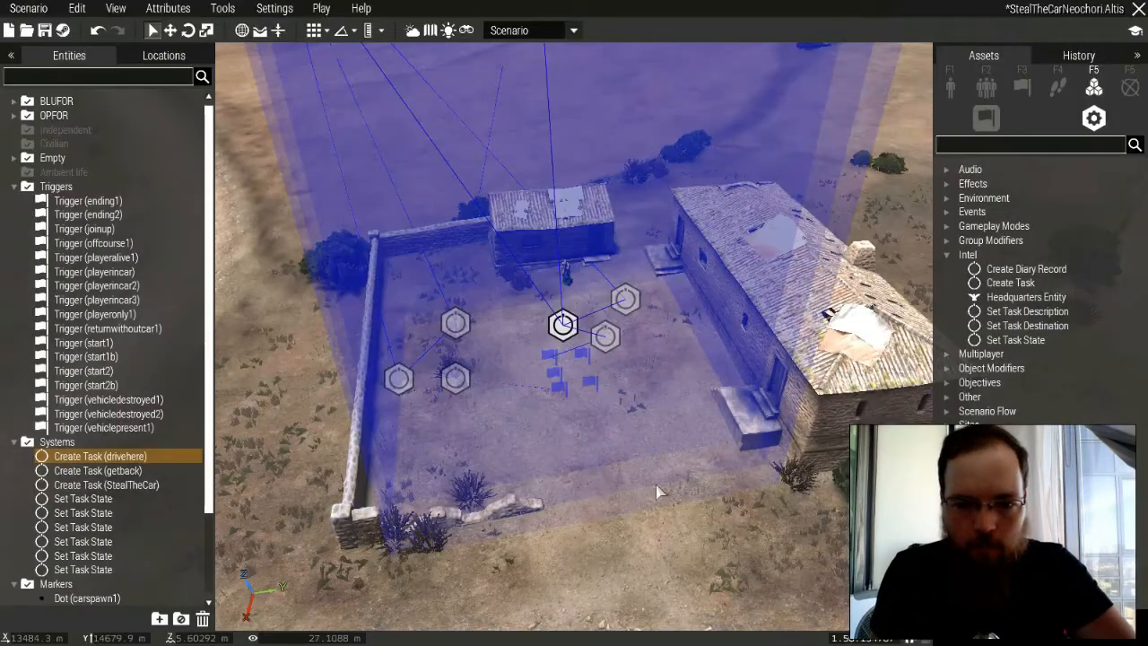
Place a new Set Task State module next to the drivehere Create Task module and sync it to drivehere.
click(1015, 340)
scroll(666, 326, up, 5)
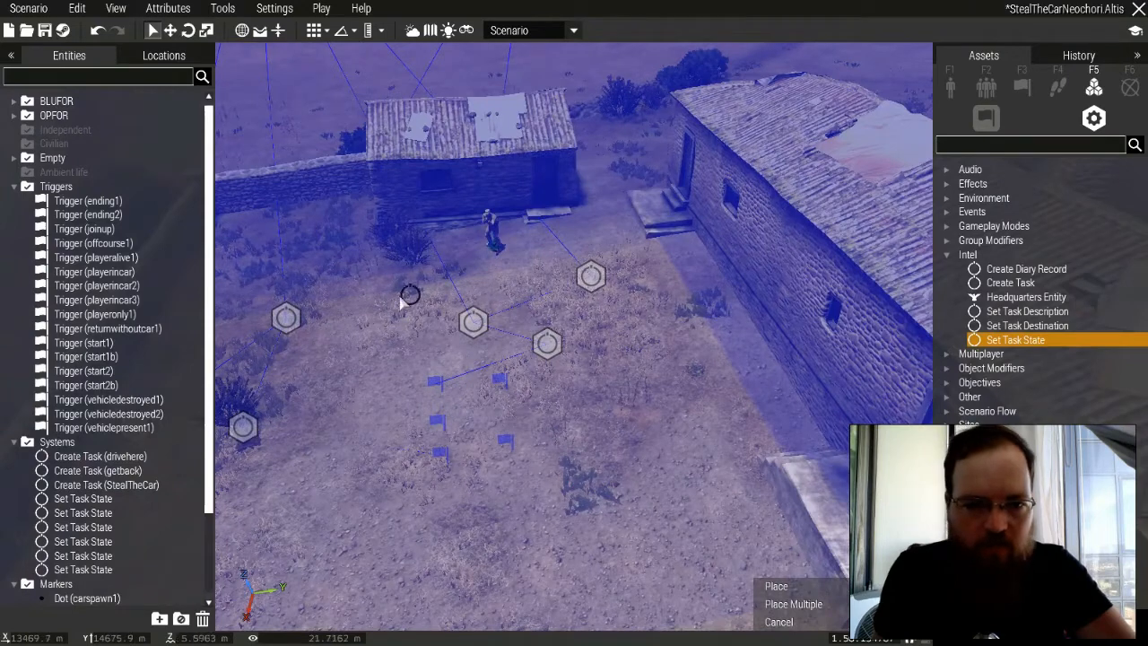
click(410, 309)
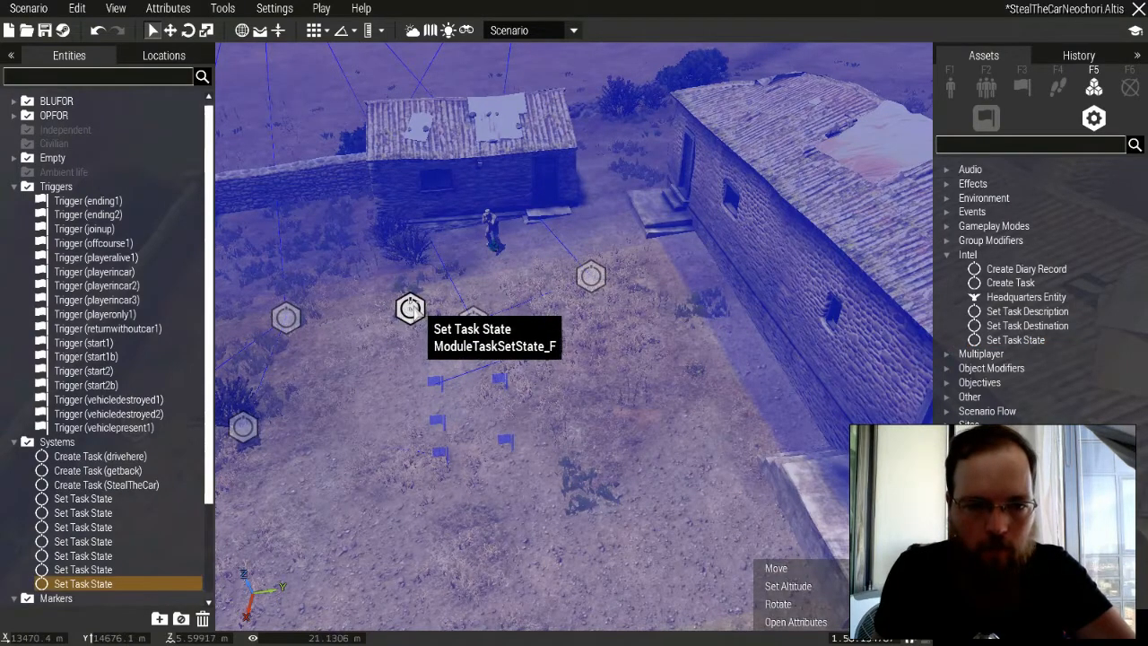
right_click(410, 310)
mouse_move(568, 311)
click(631, 315)
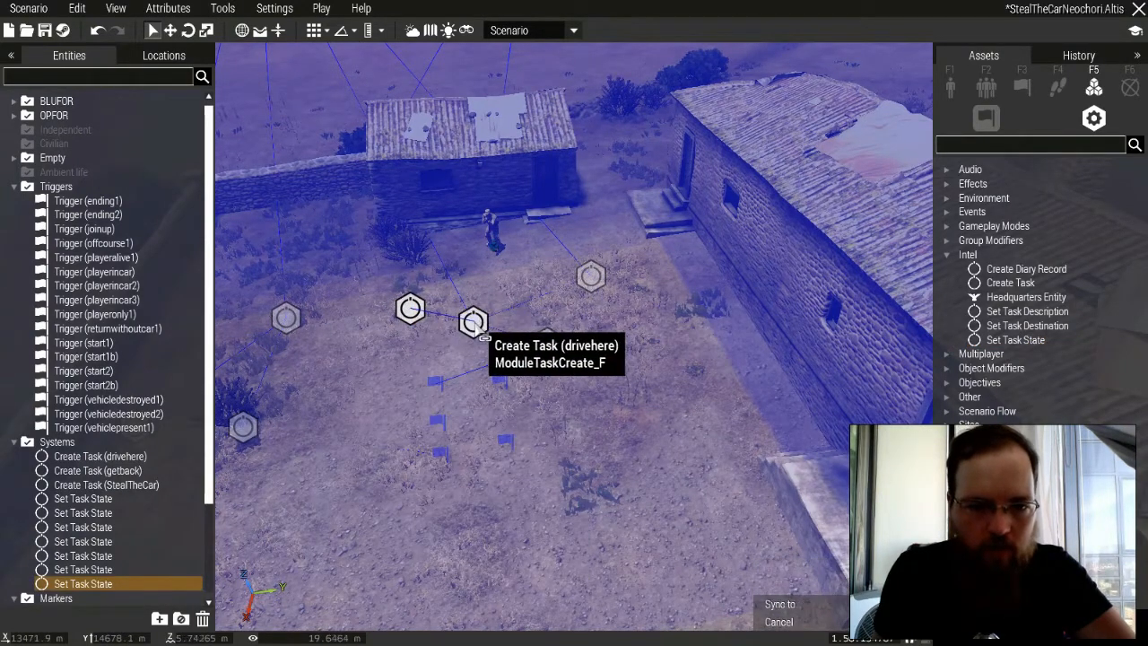
click(482, 335)
Set the state of the new Set Task State module beside drivehere to Canceled.
double_click(410, 309)
click(555, 264)
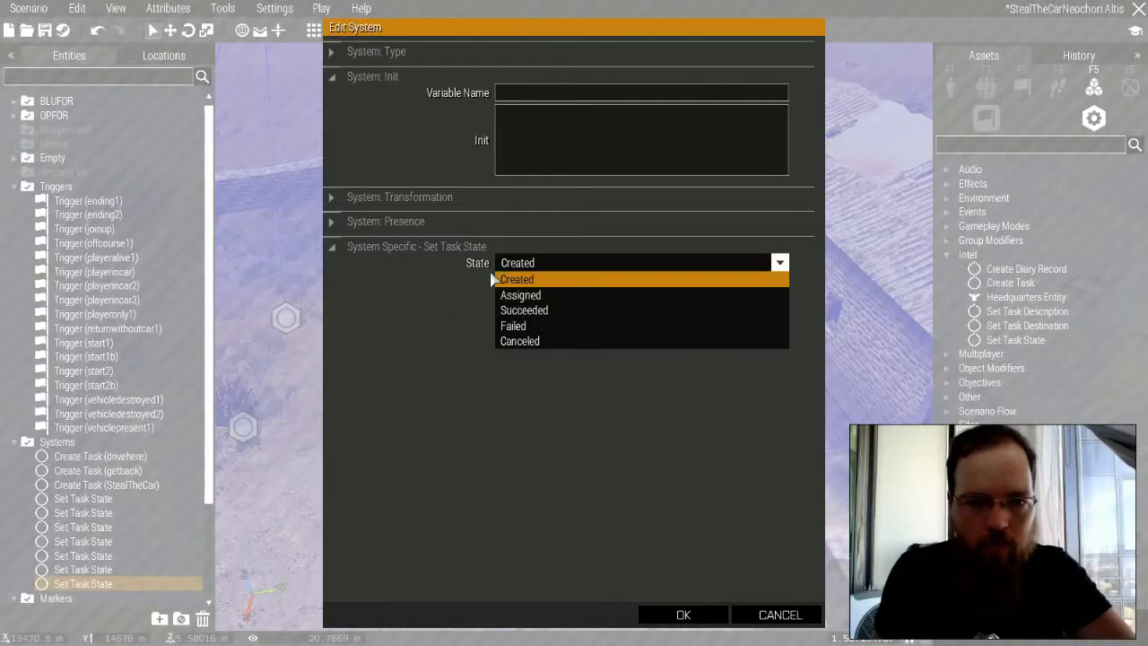
click(539, 342)
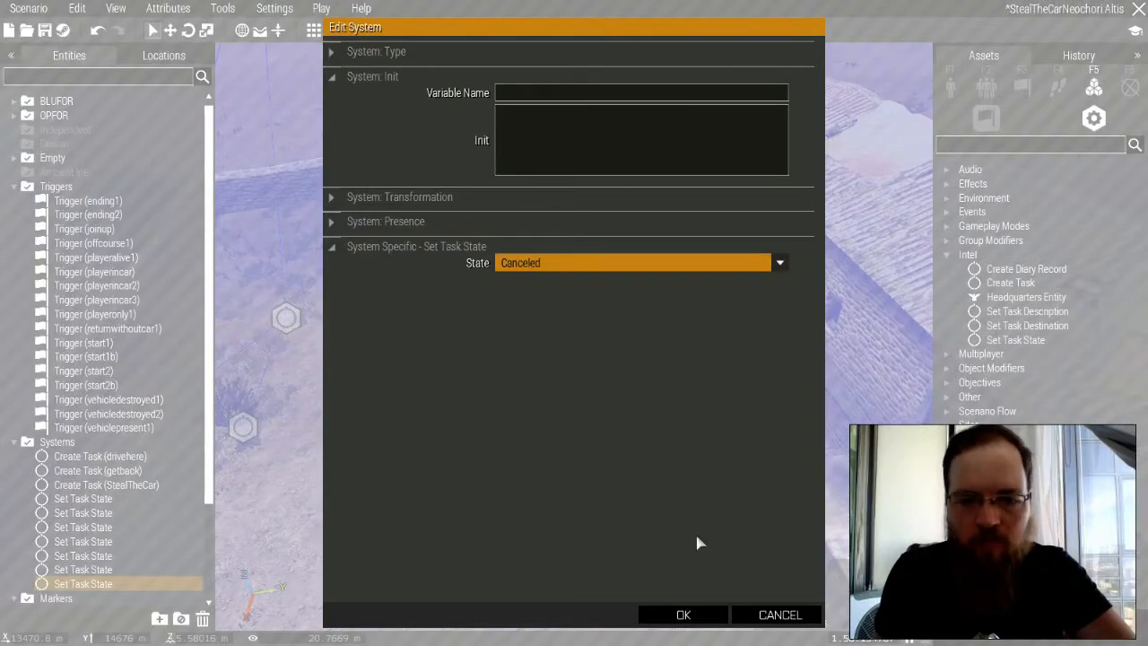
click(684, 614)
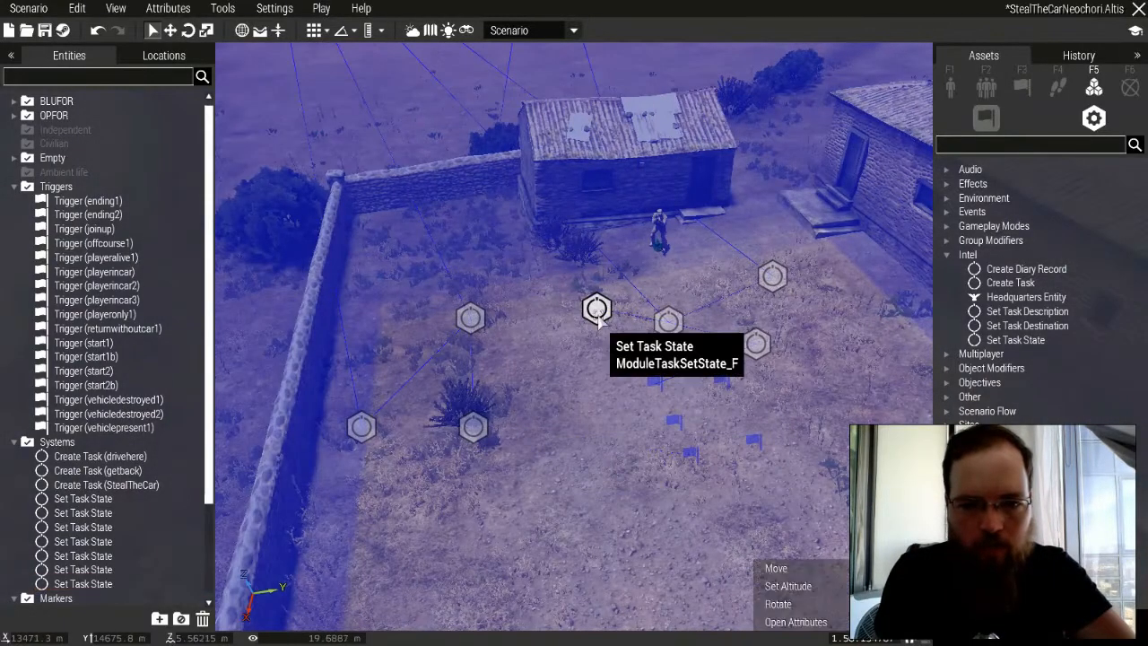
click(596, 311)
right_click(597, 310)
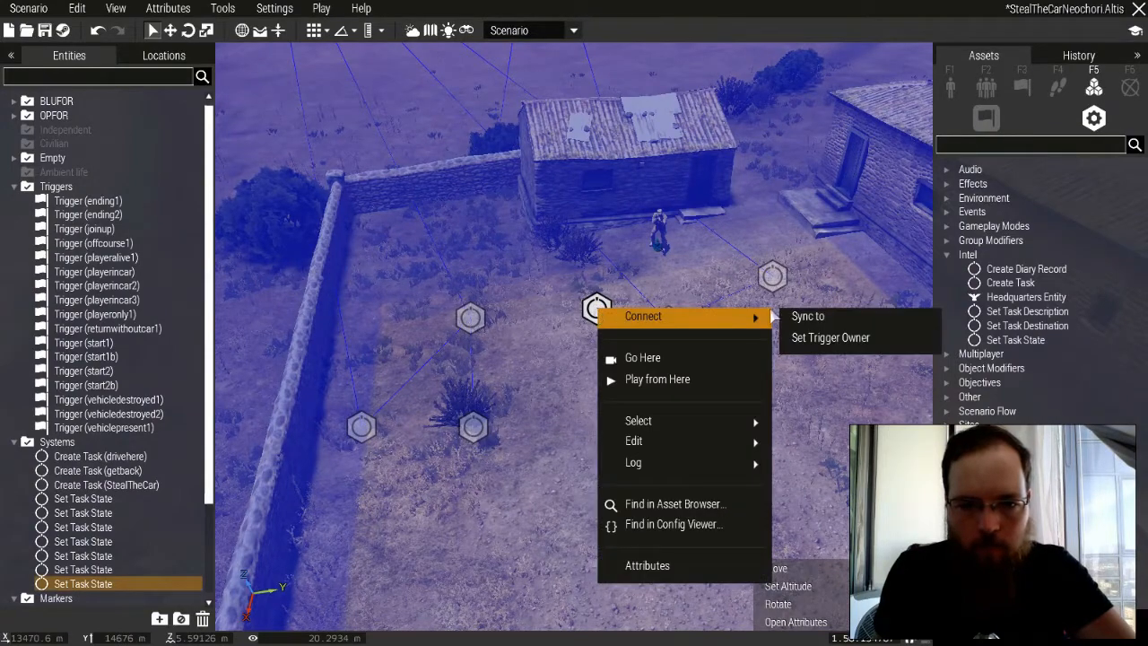
key(Escape)
Disconnect the Set Task State module beside the stone wall from its syncs and check the remaining connections of getback.
click(474, 423)
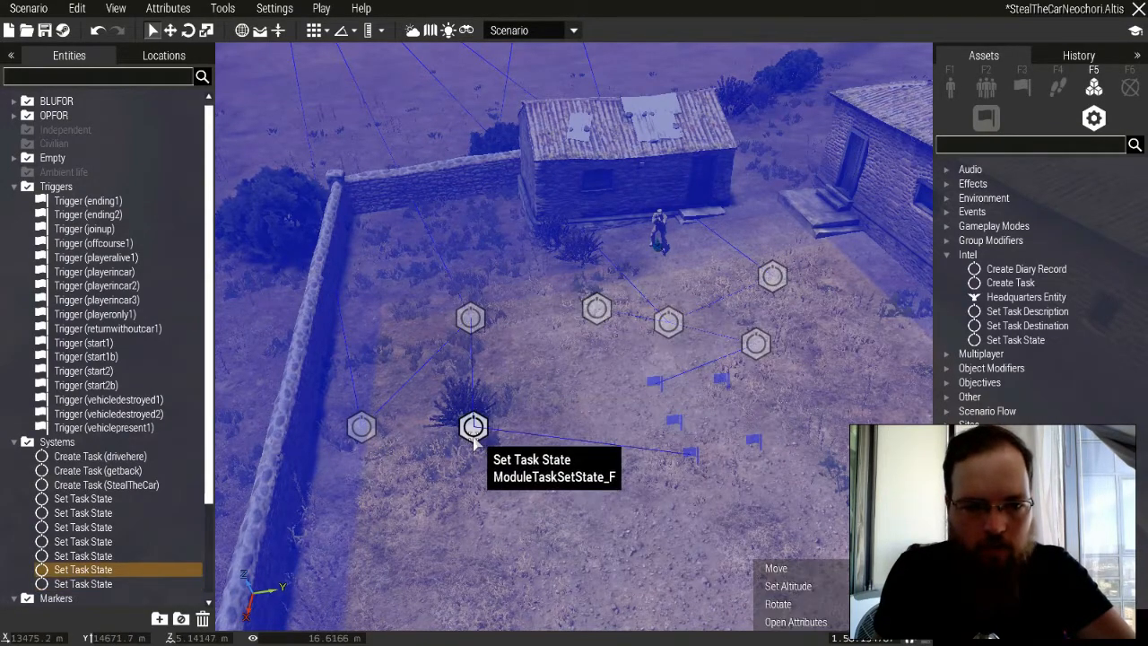
click(360, 429)
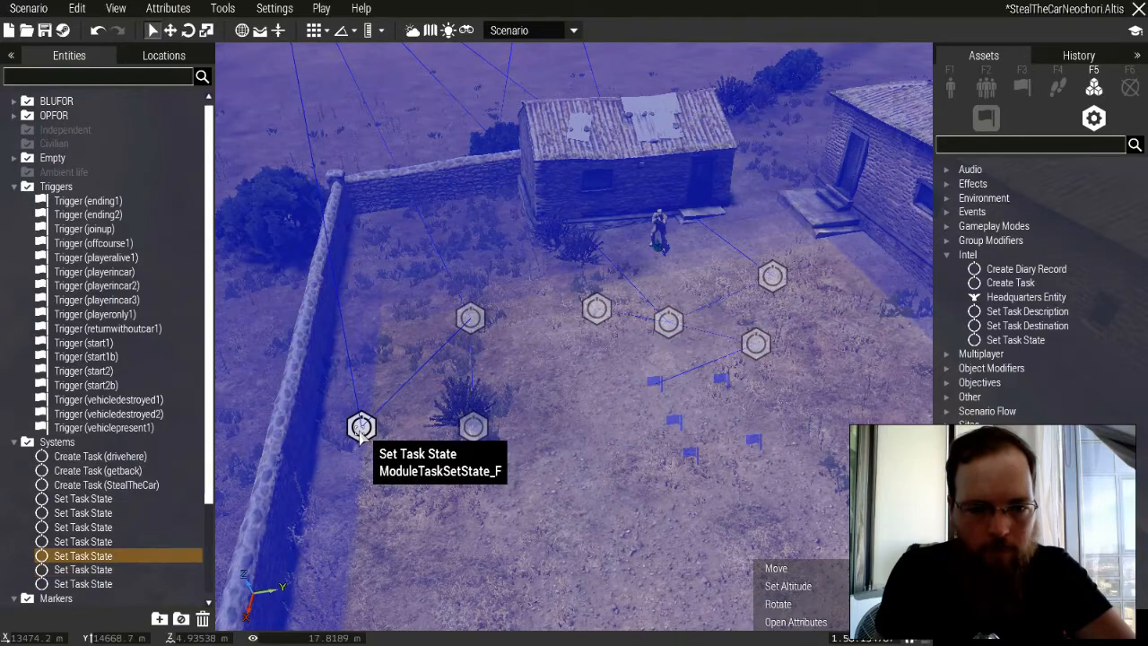
double_click(360, 427)
click(683, 616)
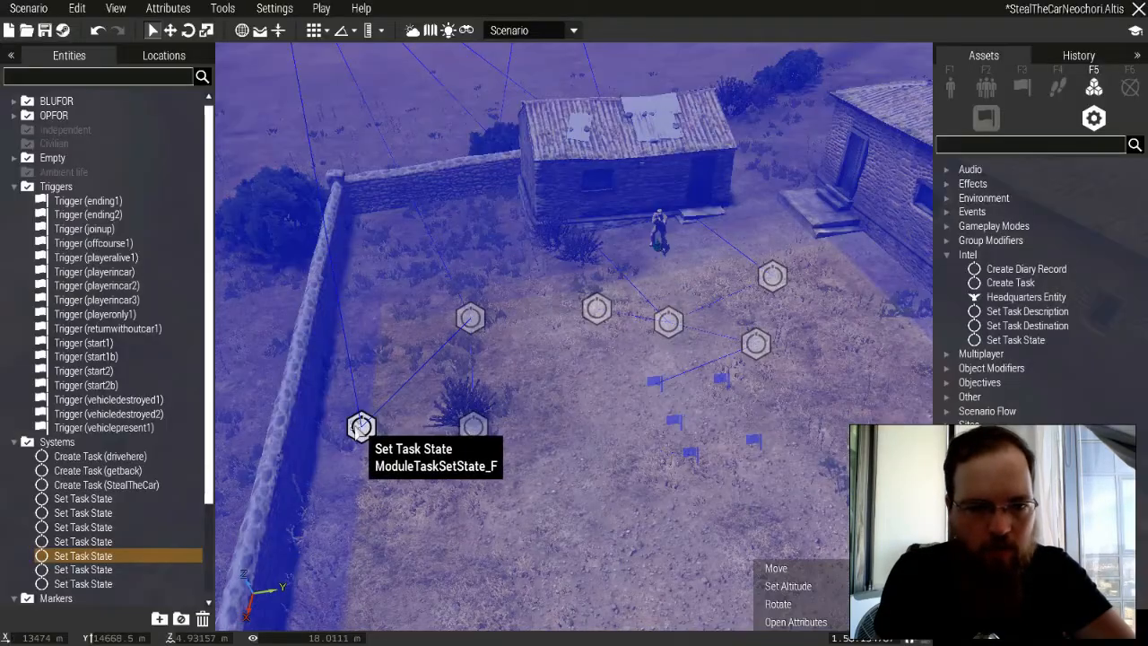
right_click(359, 425)
mouse_move(463, 381)
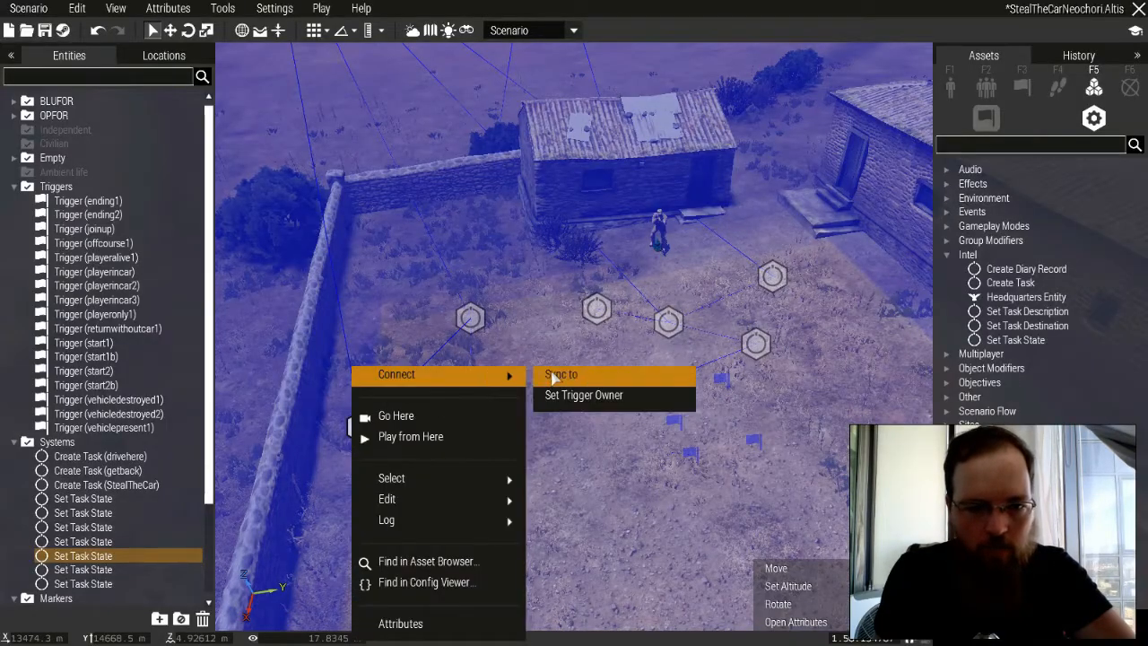
click(561, 375)
right_click(474, 427)
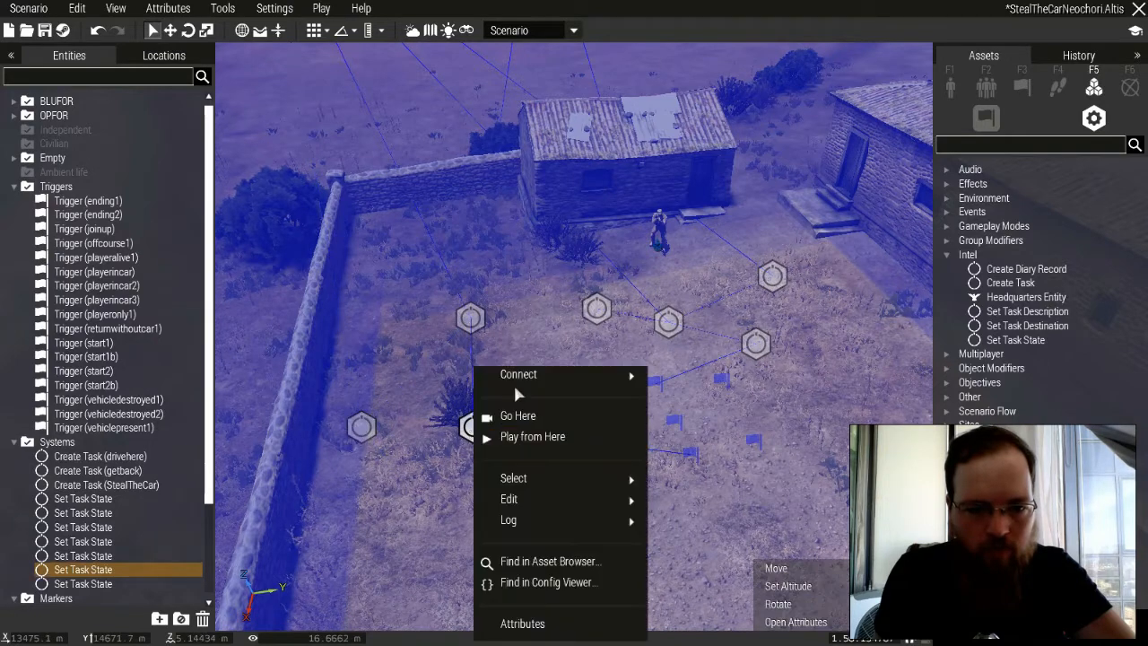
click(470, 431)
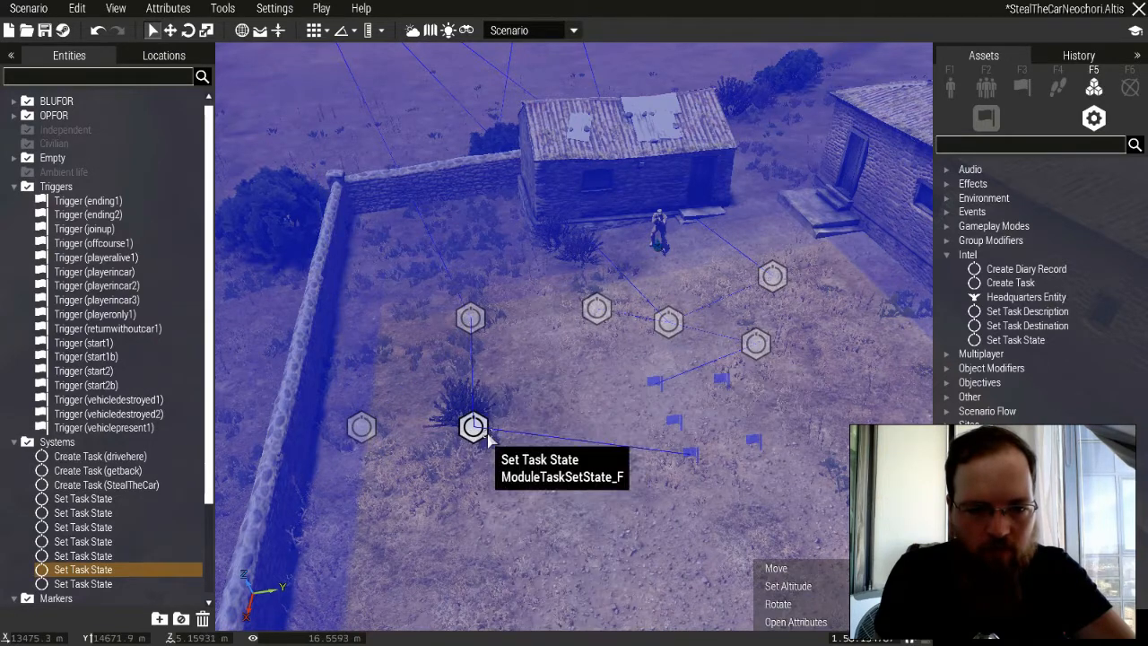
click(470, 325)
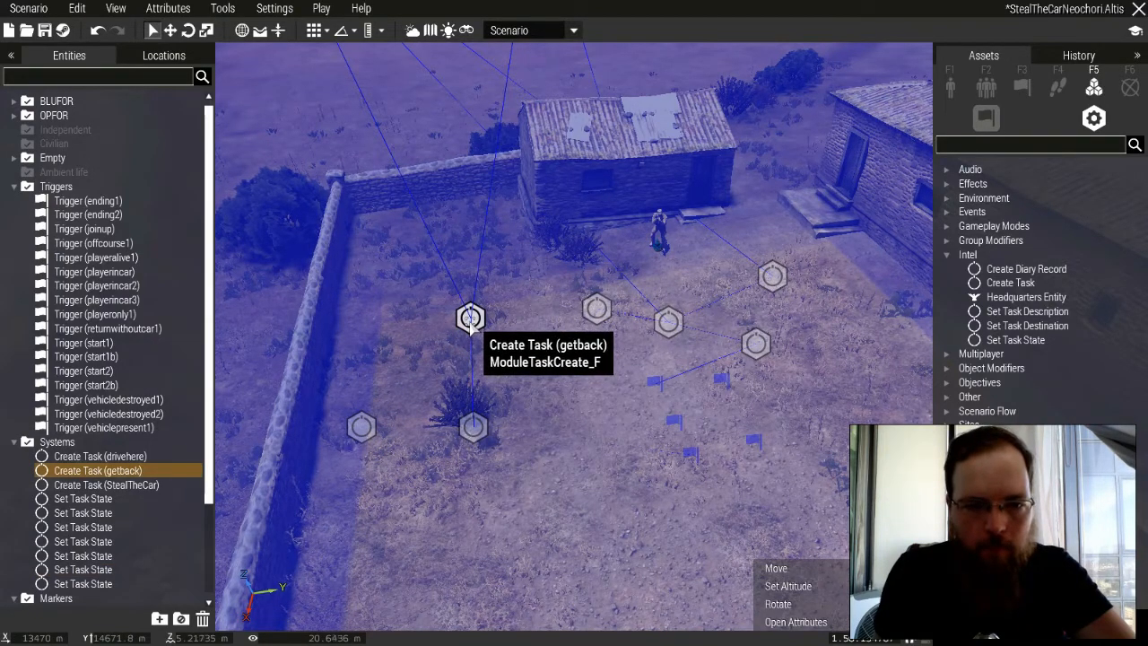
Place a new trigger beside the adjacent trigger pair between the parked car and the warehouse.
scroll(470, 328, down, 5)
key(w)
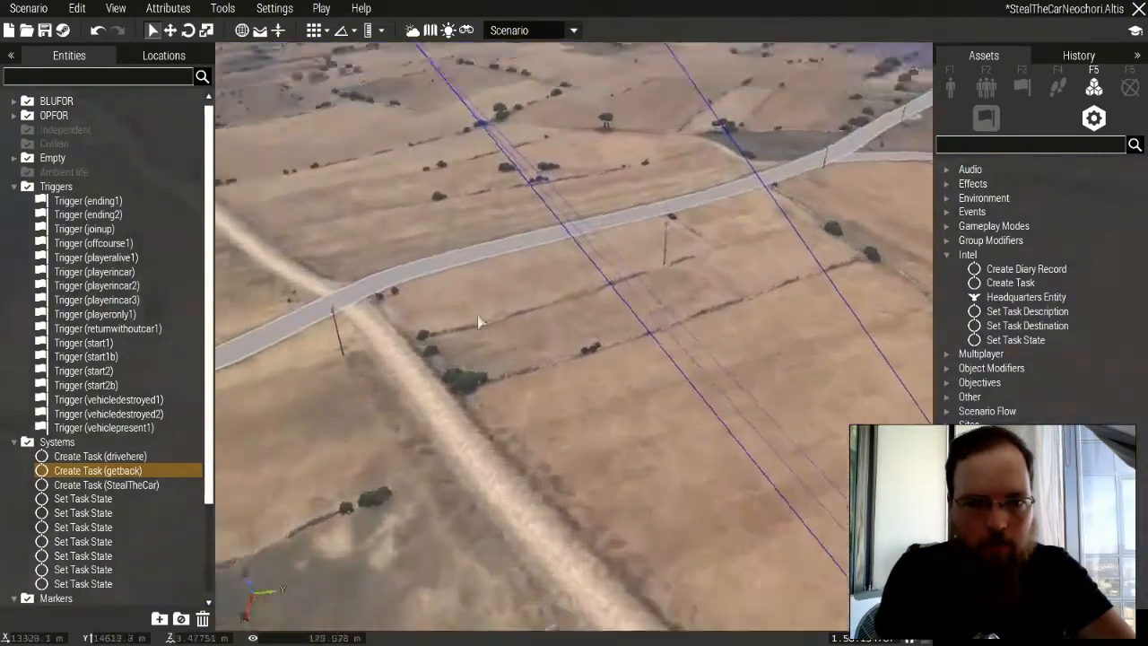
key(w)
right_drag(477, 315, 536, 323)
key(w)
scroll(583, 341, up, 5)
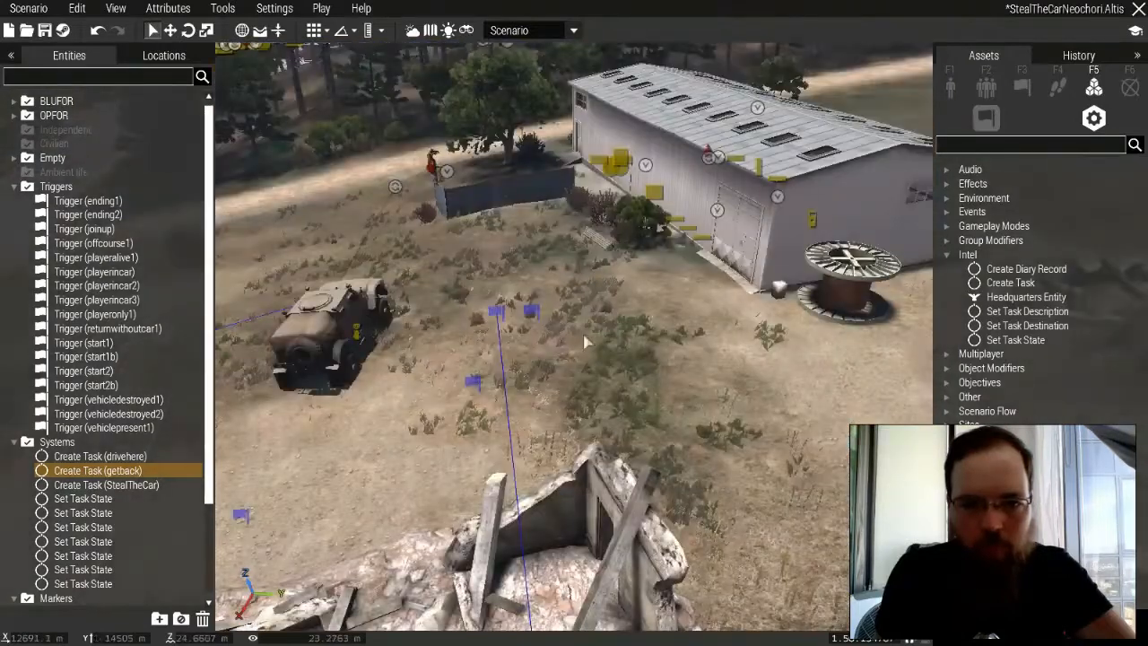
click(1023, 97)
click(991, 170)
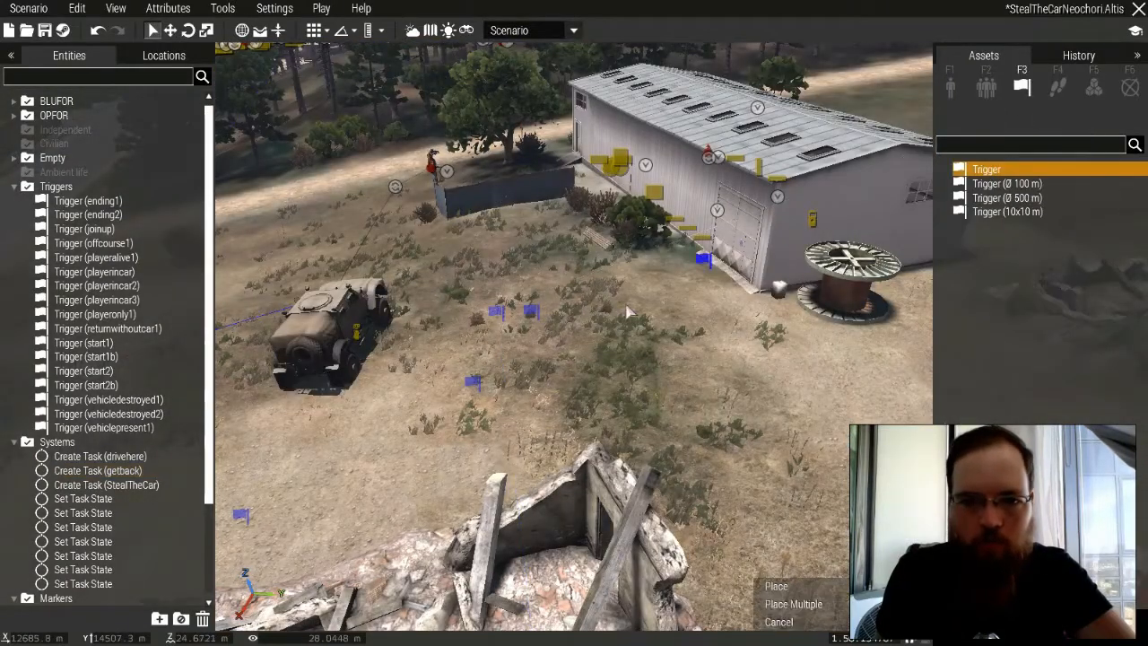
click(575, 316)
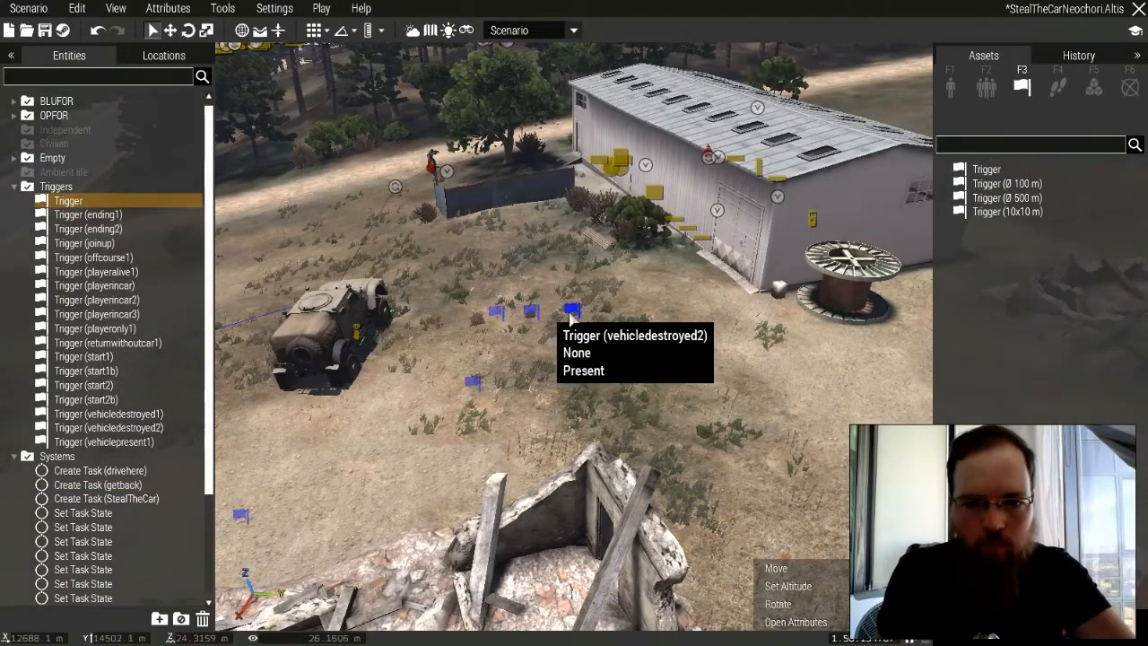
Name the new trigger vehicledestroyed3, set its condition to triggerActivated vehicledestroyed2 and use a countdown timer with minimum 5.
double_click(570, 315)
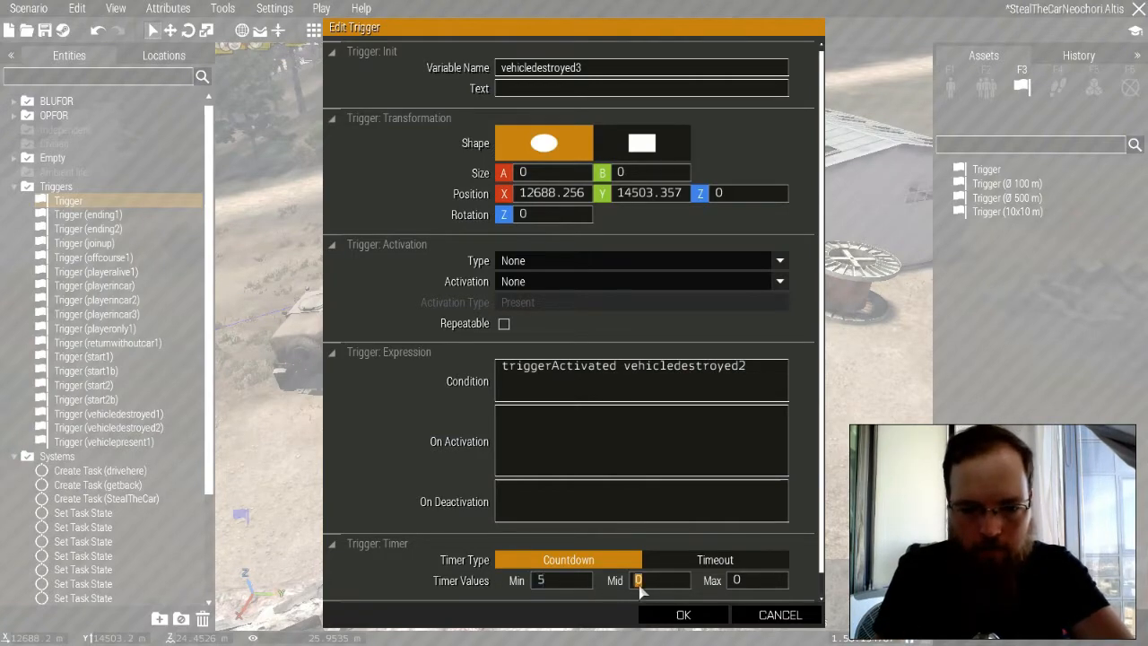
click(686, 615)
click(496, 314)
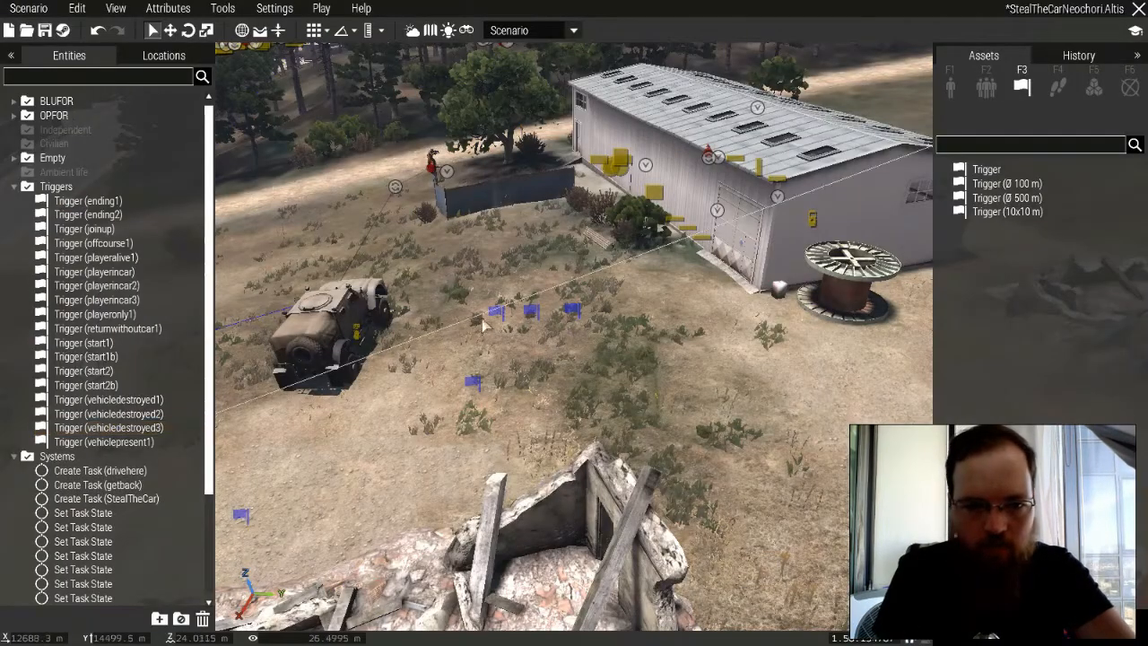
right_click(496, 314)
mouse_move(556, 315)
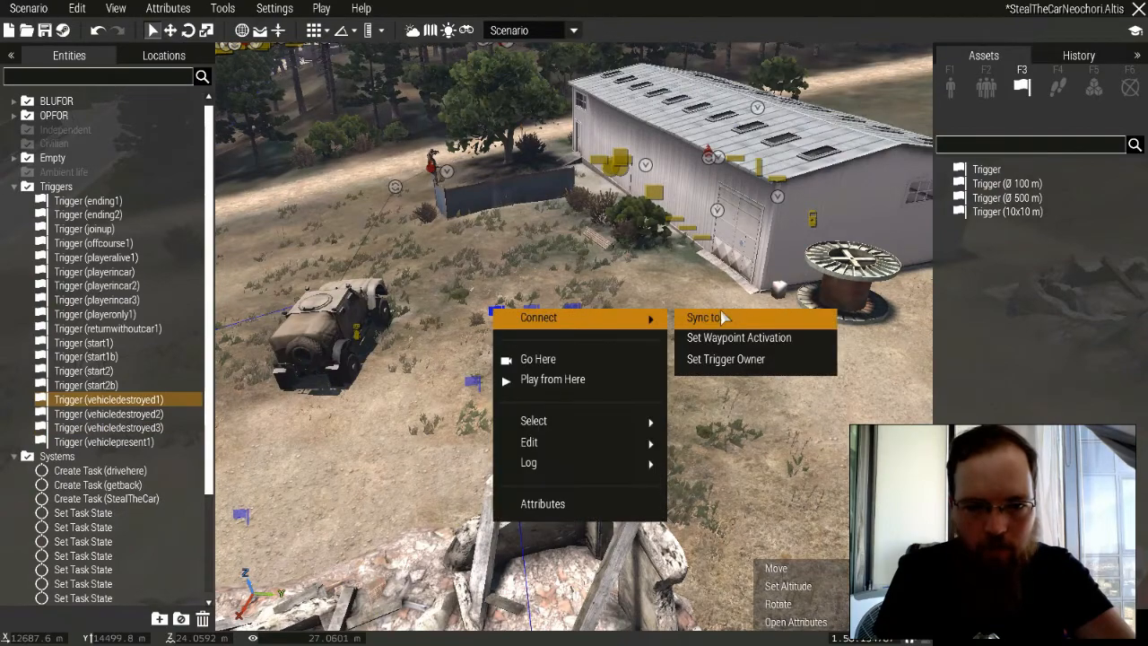
click(686, 316)
scroll(565, 354, down, 6)
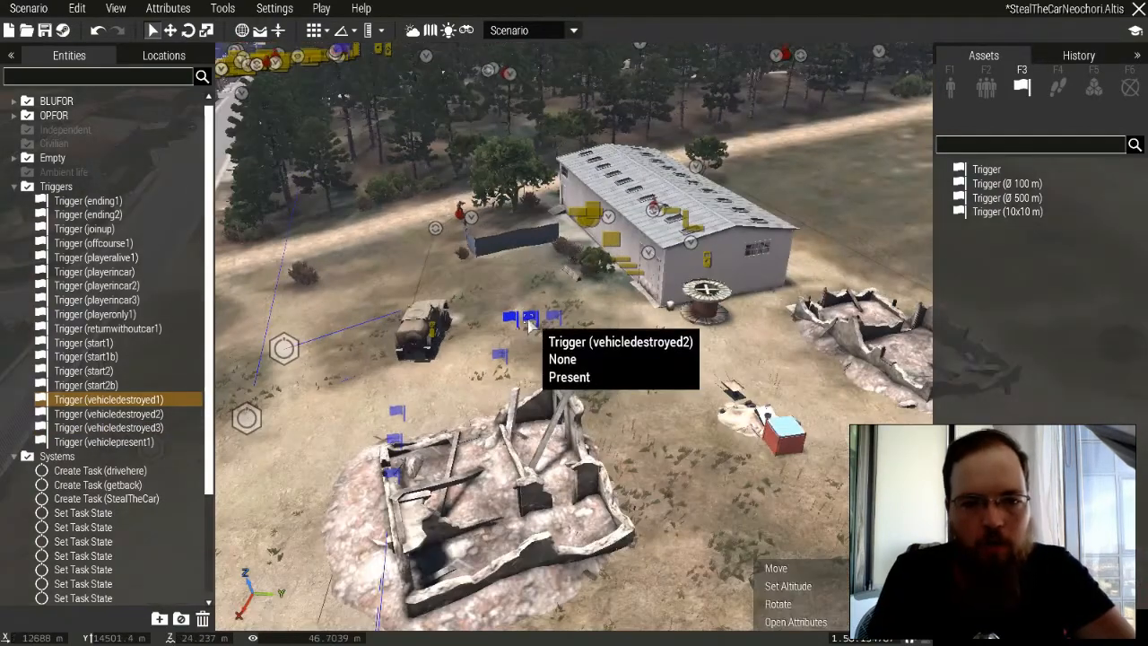
Sync the Canceled Set Task State module beside drivehere to the vehicledestroyed1 trigger.
scroll(583, 341, down, 8)
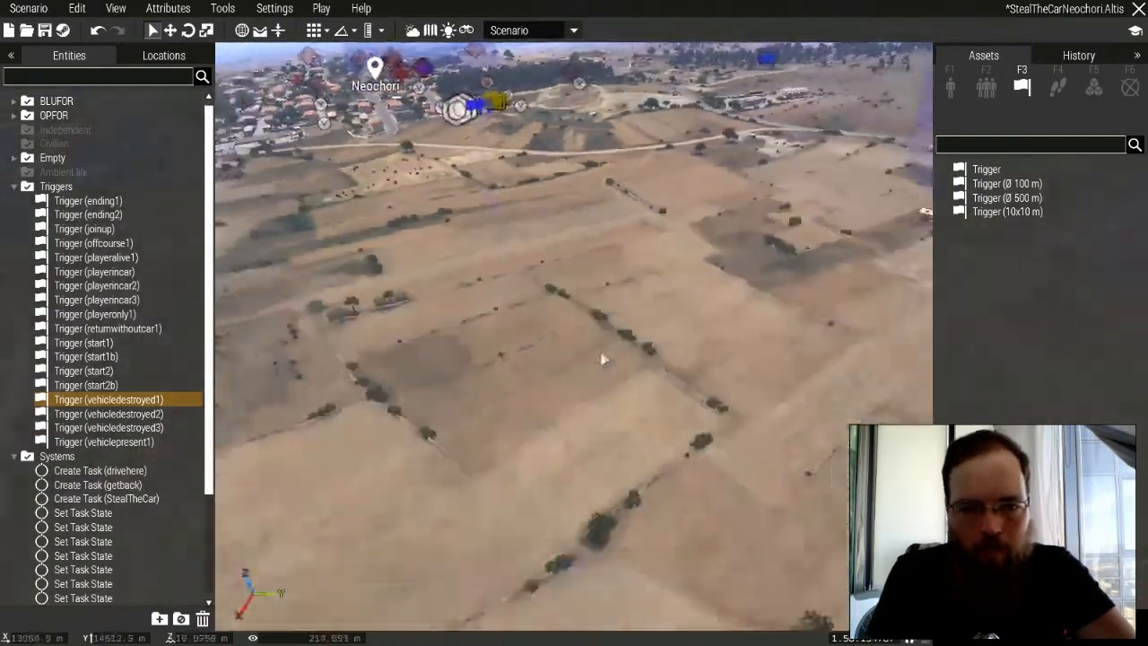
scroll(549, 484, up, 6)
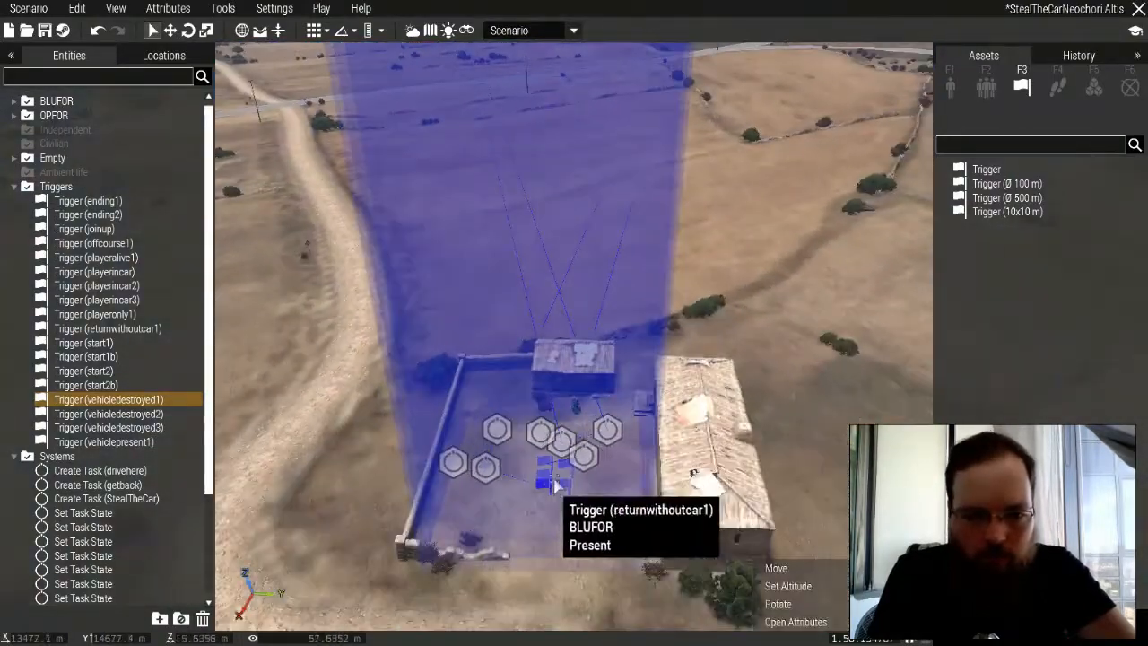
scroll(582, 450, up, 3)
double_click(510, 415)
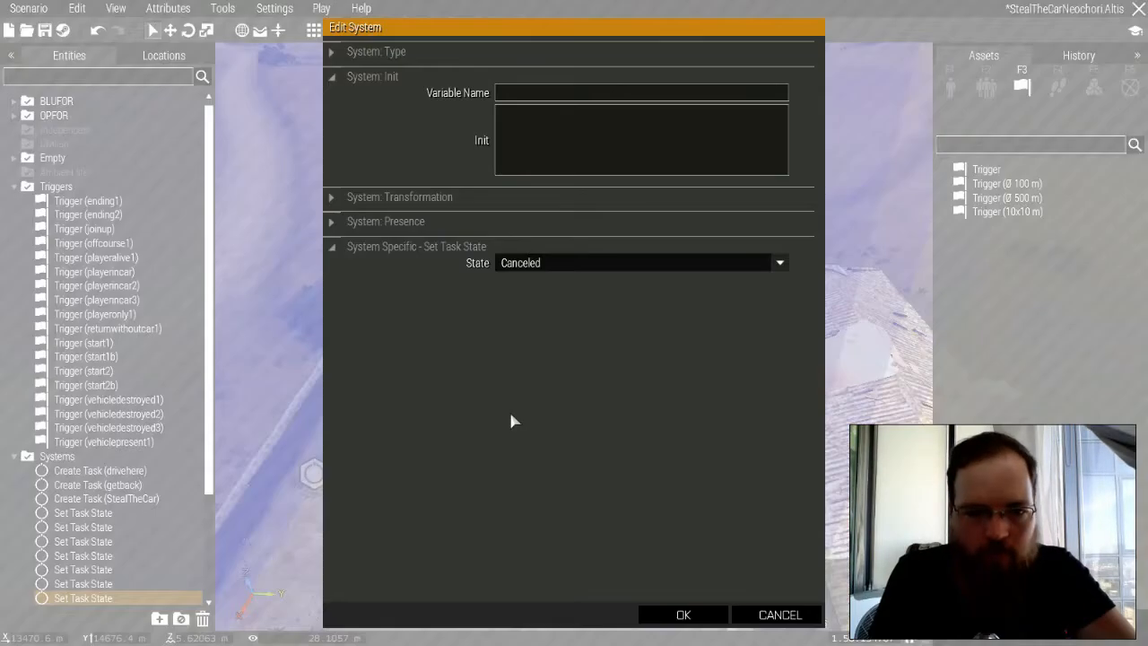
click(683, 614)
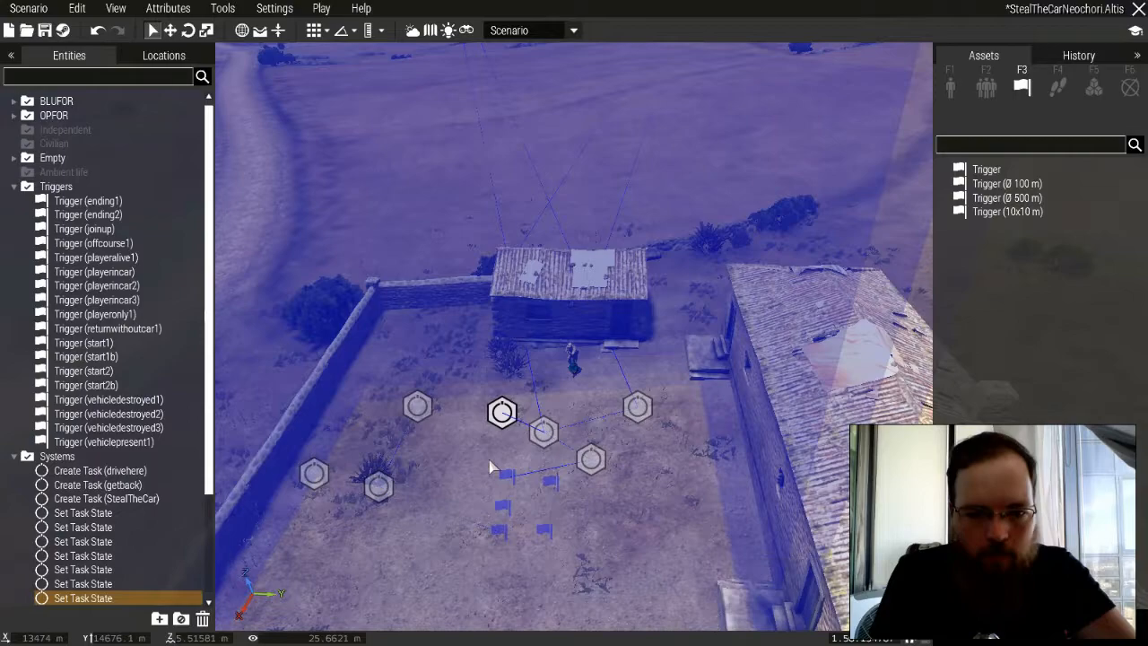
right_click(499, 412)
mouse_move(625, 375)
click(711, 375)
scroll(517, 327, down, 10)
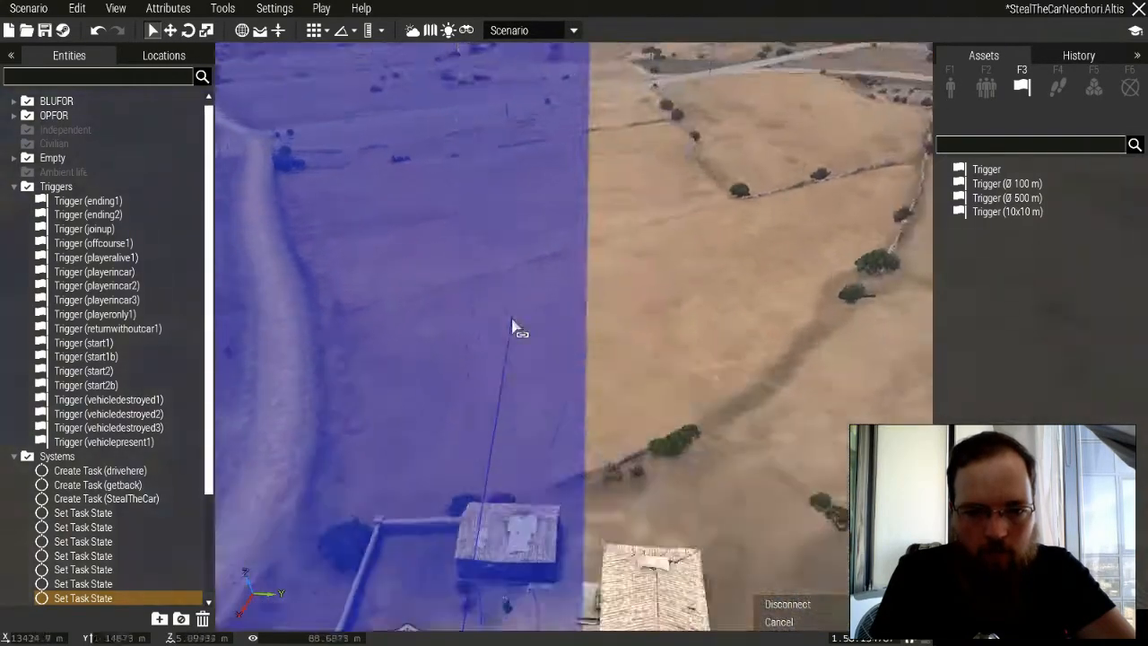
key(w)
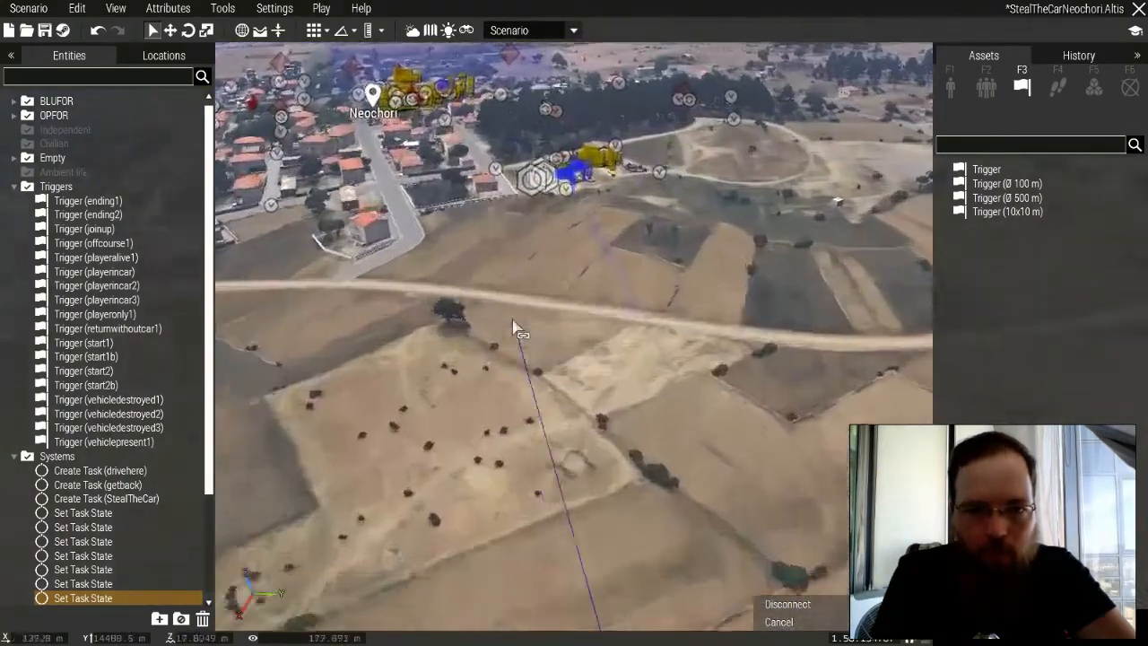
scroll(636, 351, up, 4)
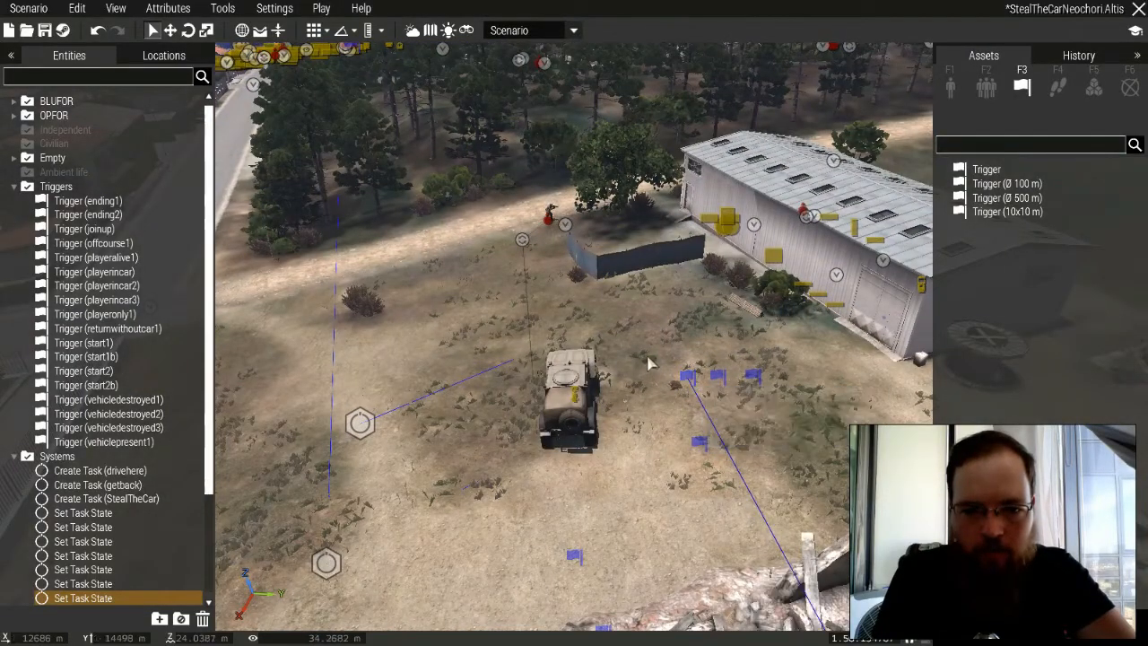
click(651, 360)
Check which state the Set Task State module beside the stone wall applies.
scroll(681, 376, down, 10)
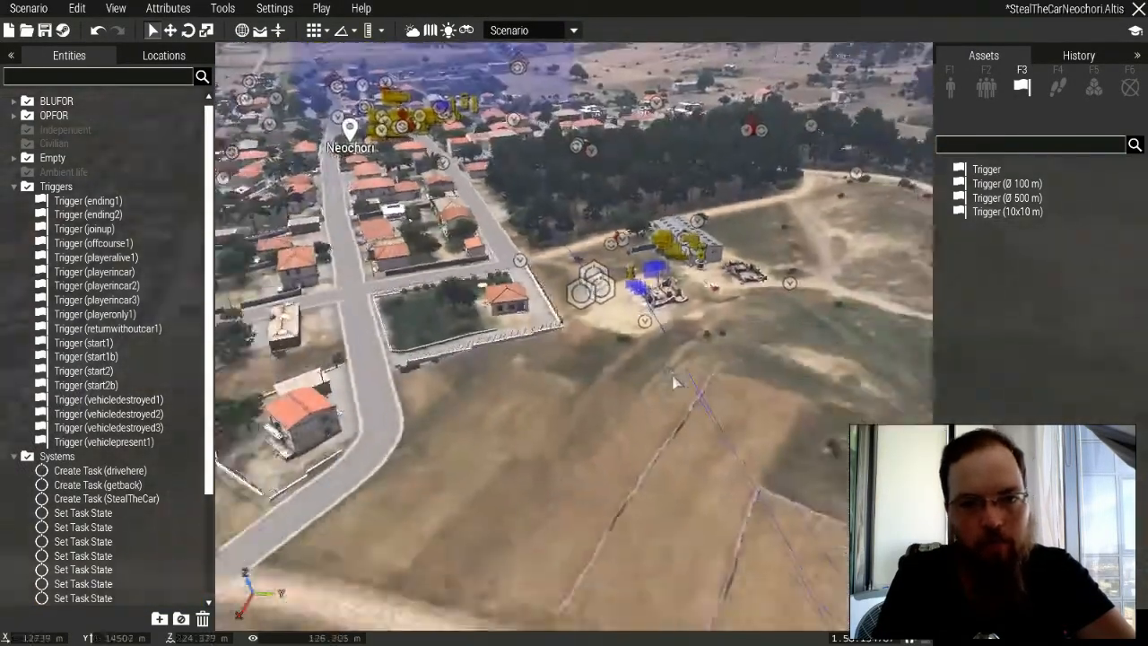
key(s)
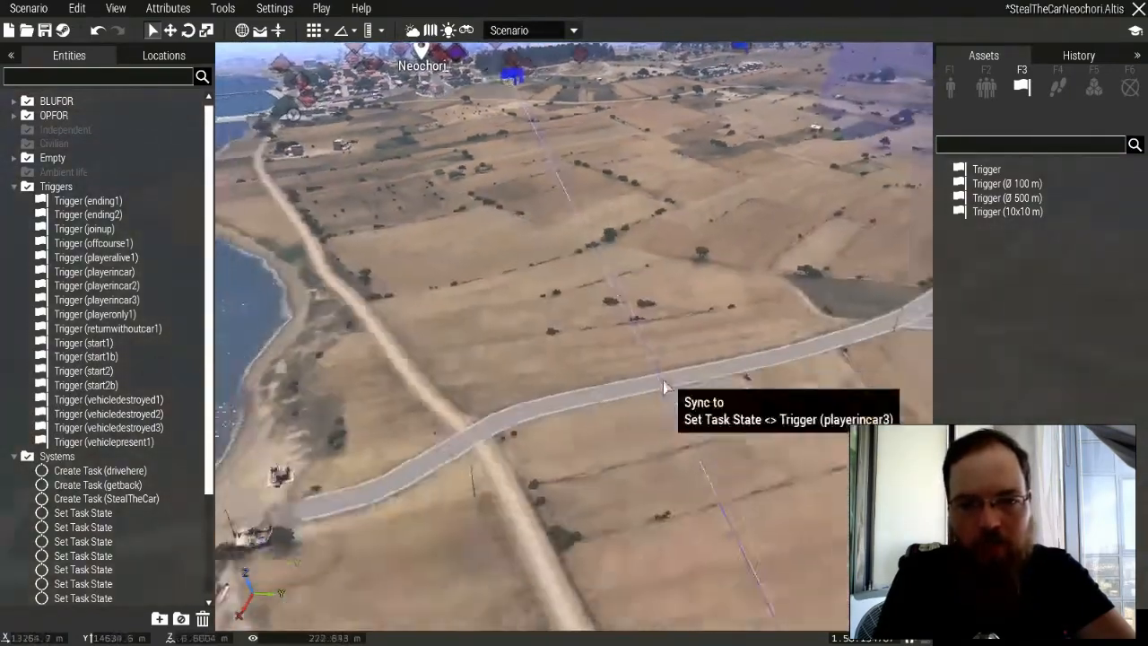
scroll(453, 473, up, 5)
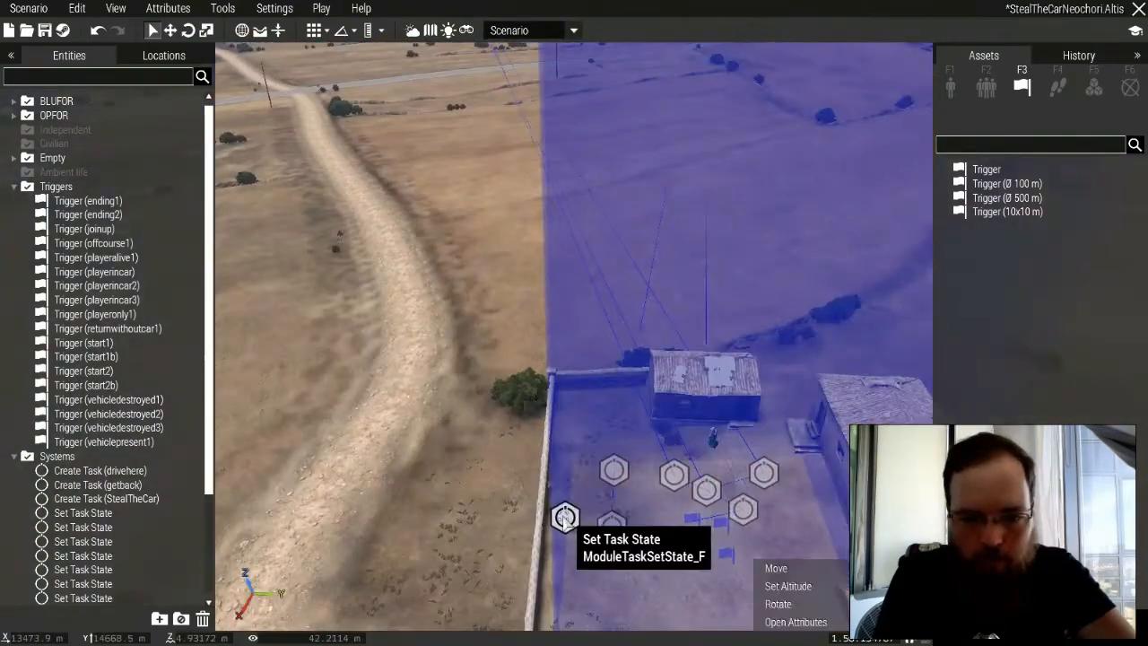
double_click(564, 518)
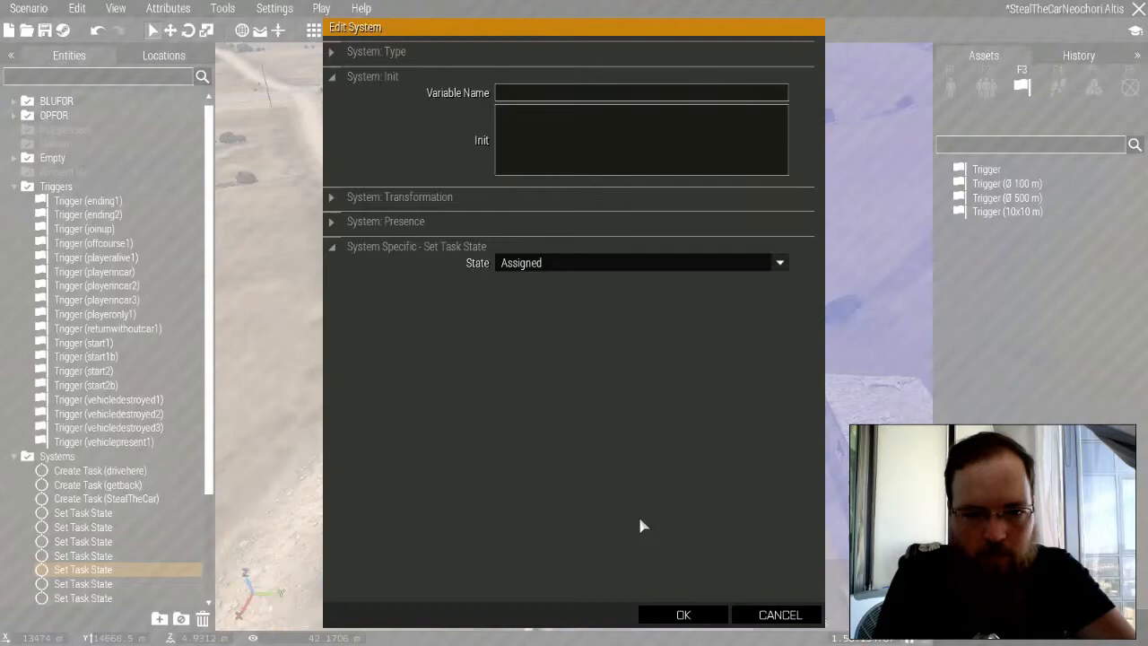
click(761, 615)
Sync the getback Create Task module to the vehicledestroyed2 trigger between the parked car and the warehouse.
click(612, 472)
right_click(613, 474)
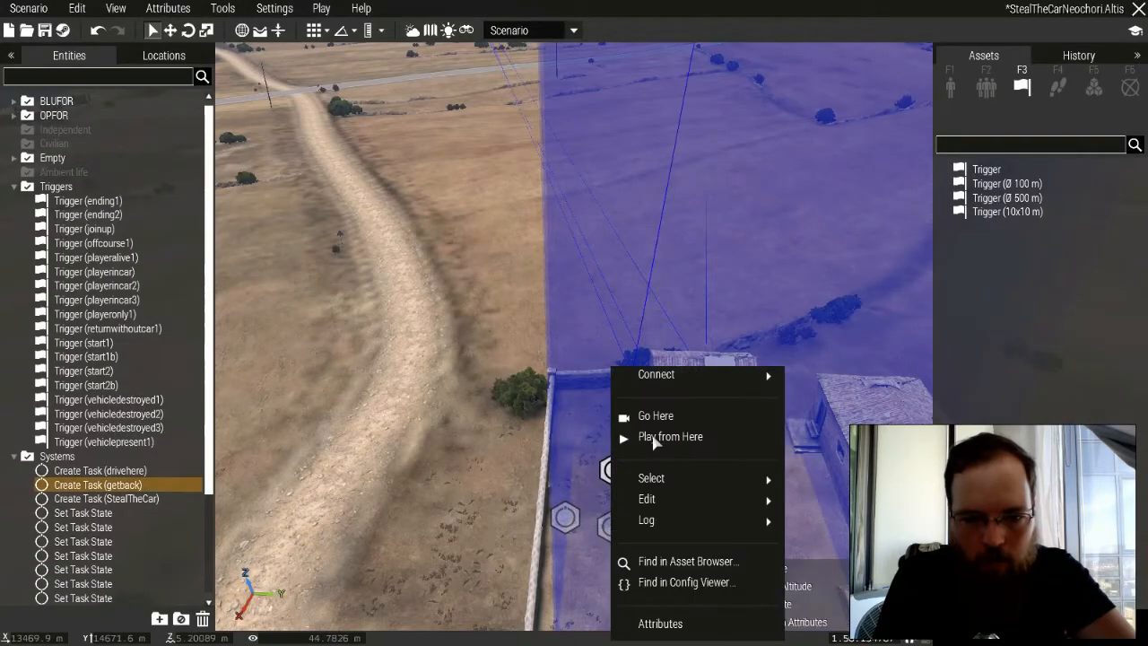
click(807, 375)
key(w)
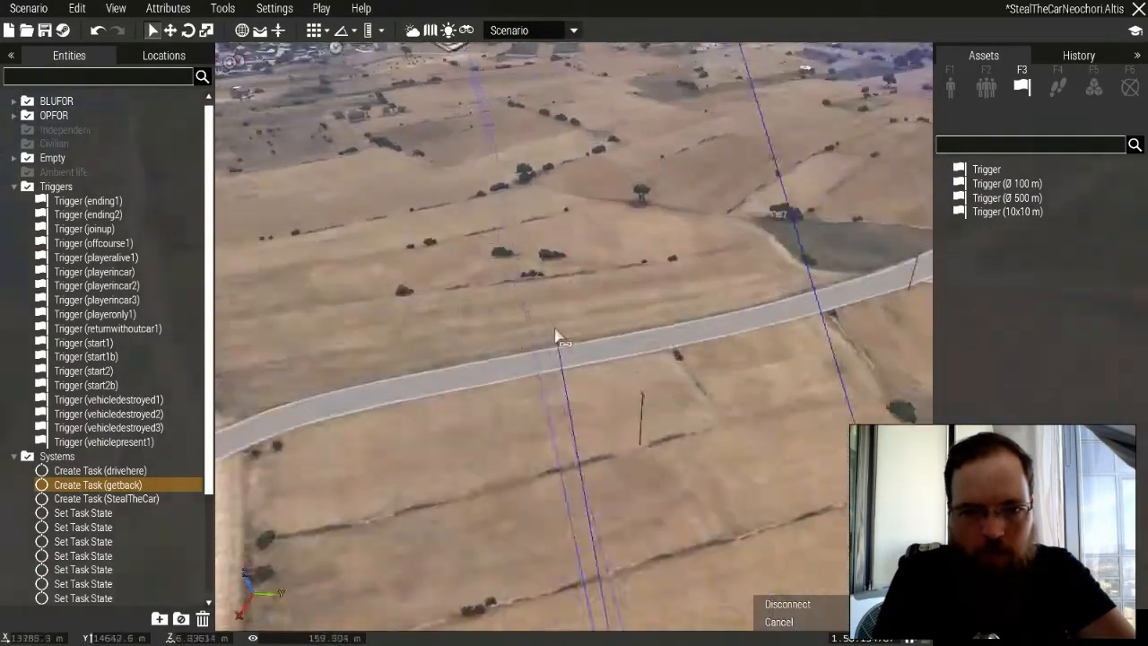
key(w)
scroll(574, 310, up, 5)
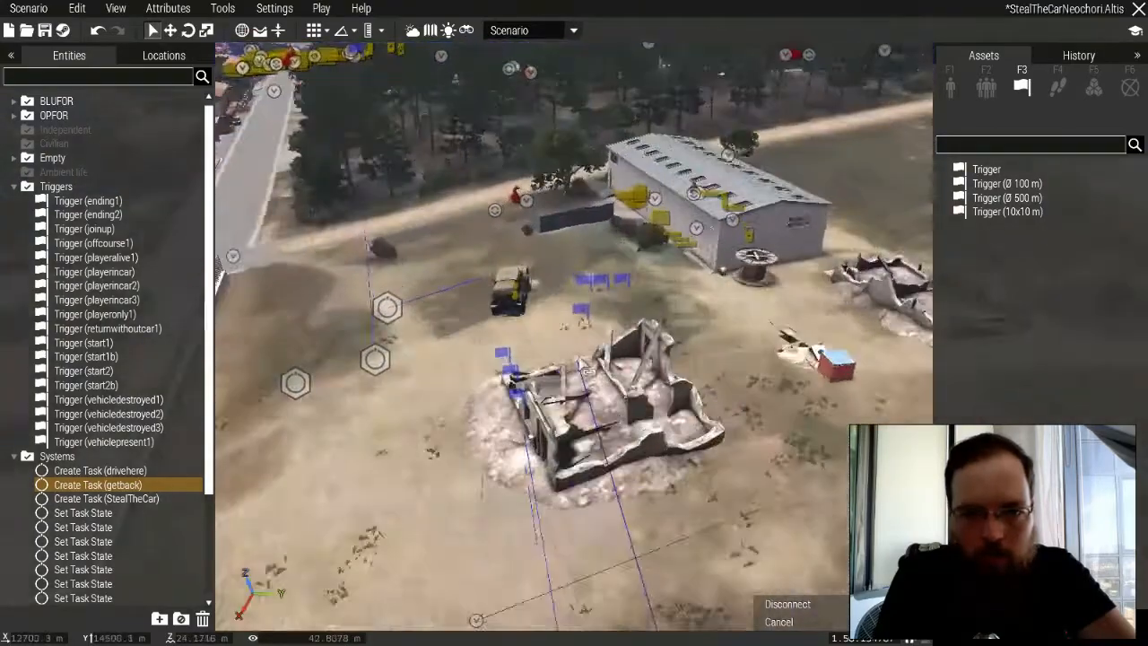
Sync the Assigned Set Task State module beside the stone wall to the getback Create Task module.
scroll(592, 314, down, 10)
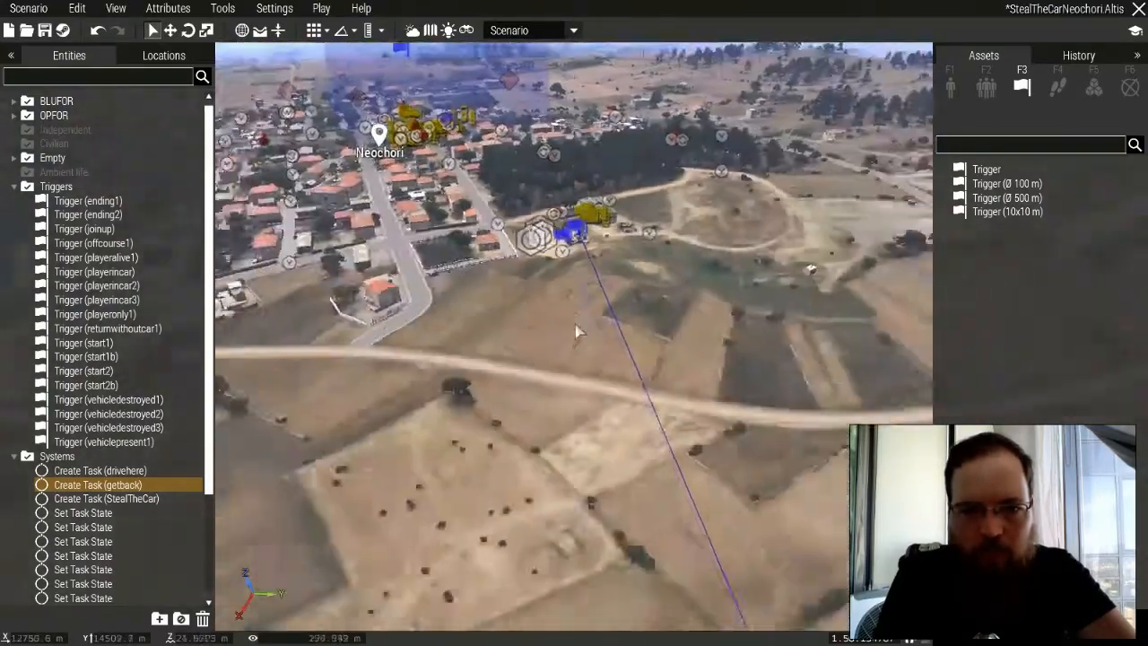
key(s)
key(d)
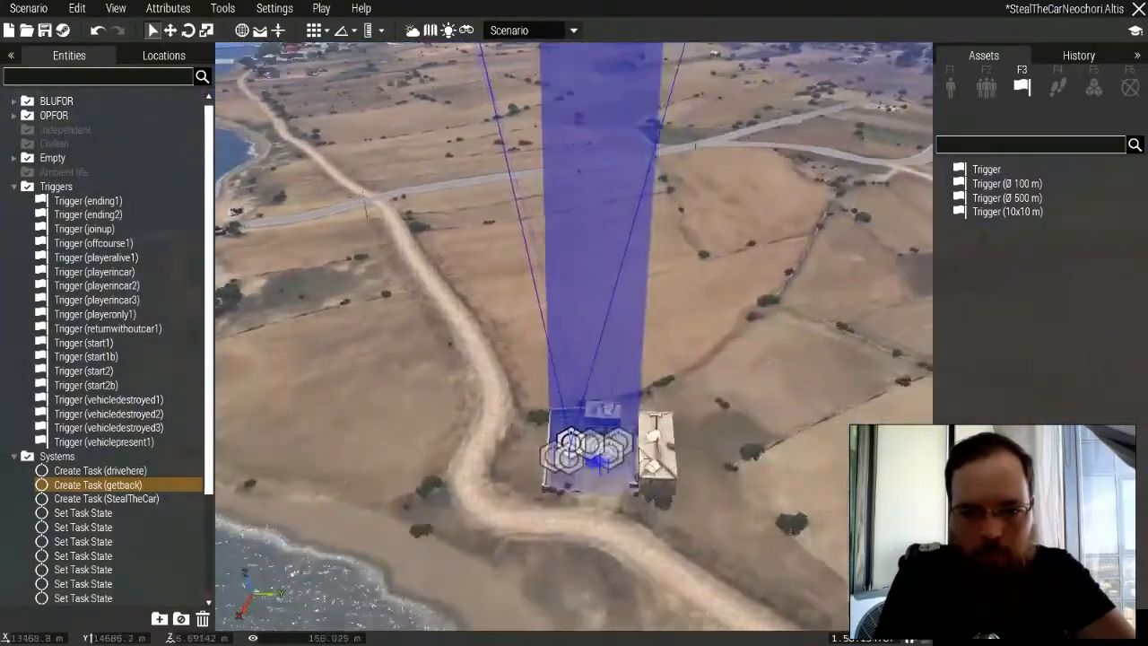
scroll(561, 444, up, 5)
scroll(538, 455, up, 3)
click(558, 446)
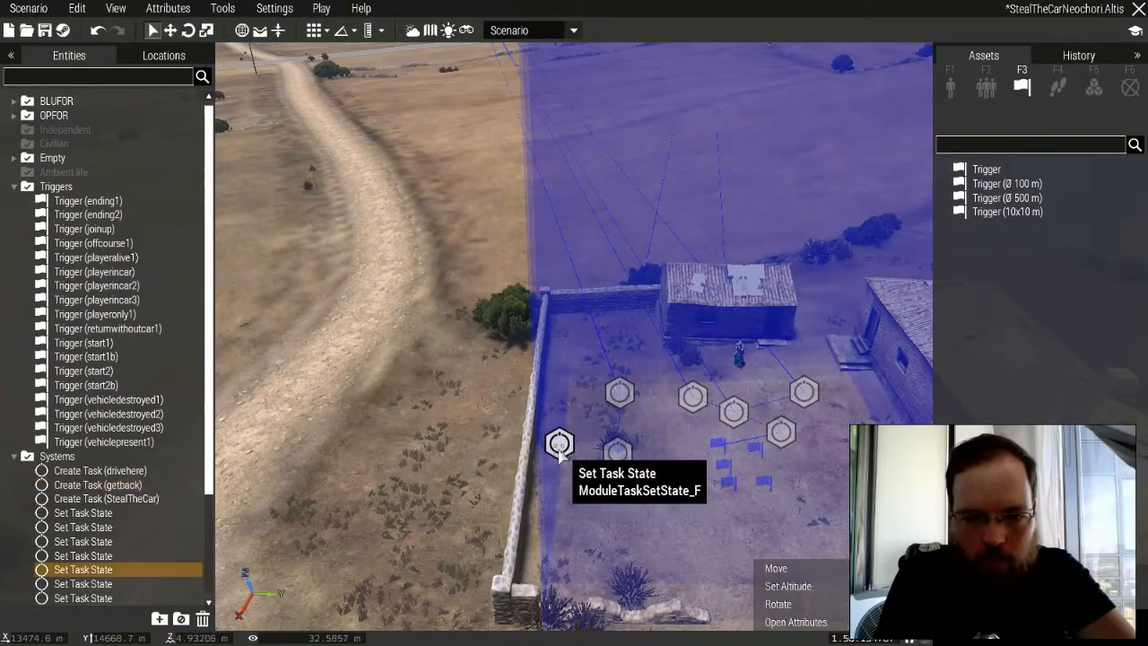
scroll(556, 449, up, 3)
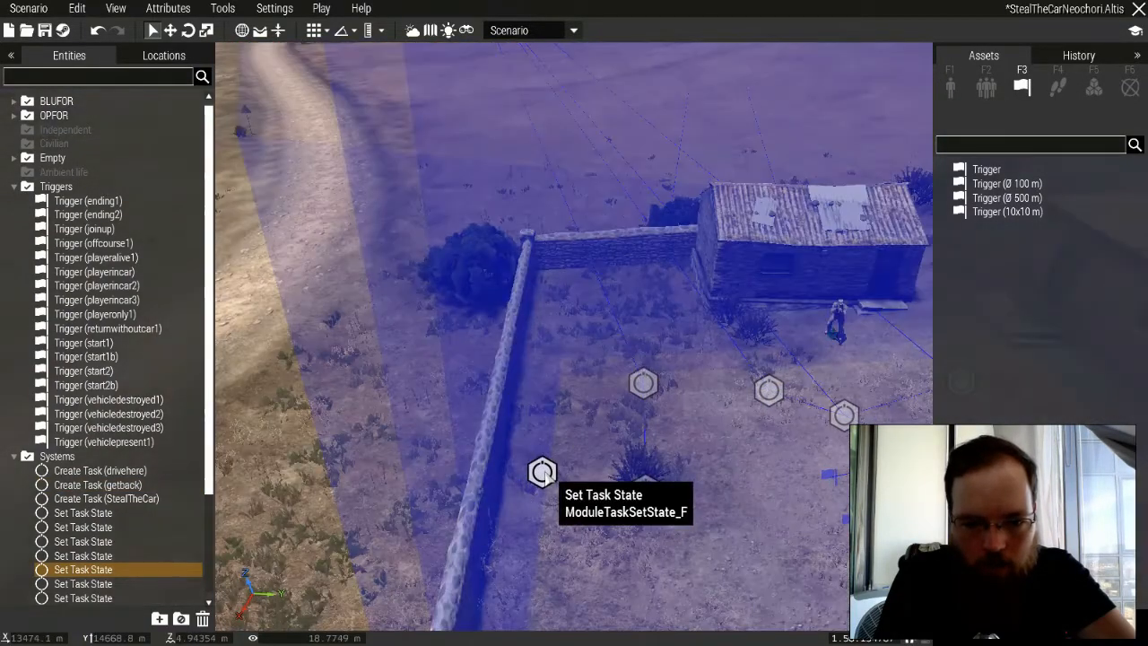
right_click(540, 471)
mouse_move(701, 381)
click(750, 376)
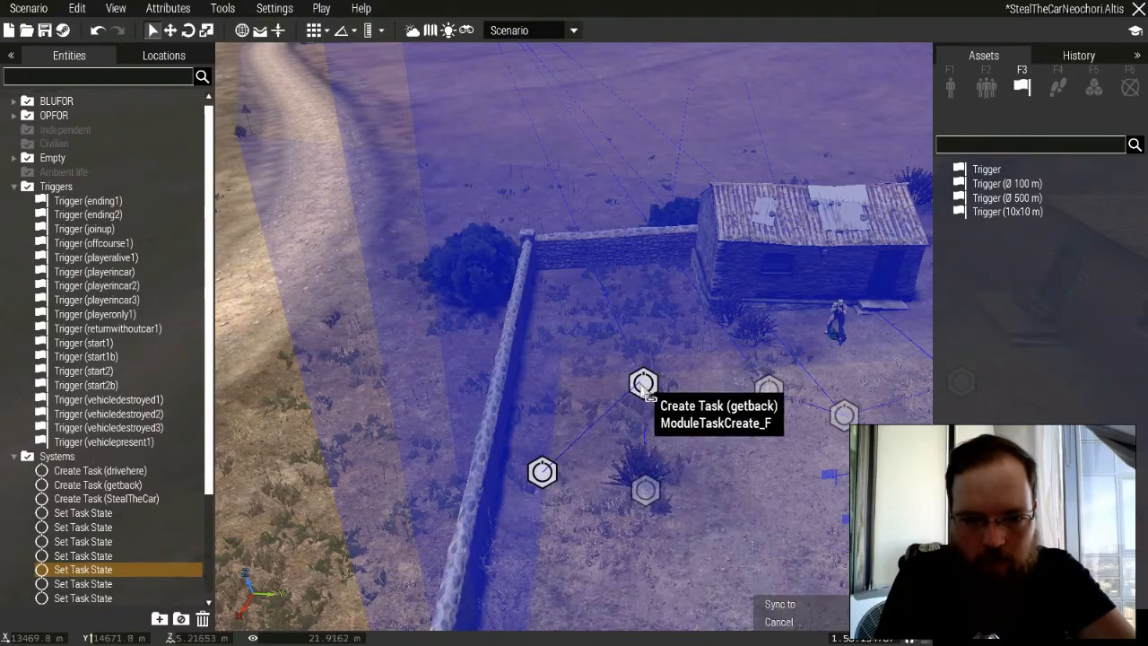
click(645, 386)
Sync the Set Task State module beside the stone wall to the vehicledestroyed3 trigger and save the scenario.
right_click(538, 470)
mouse_move(664, 378)
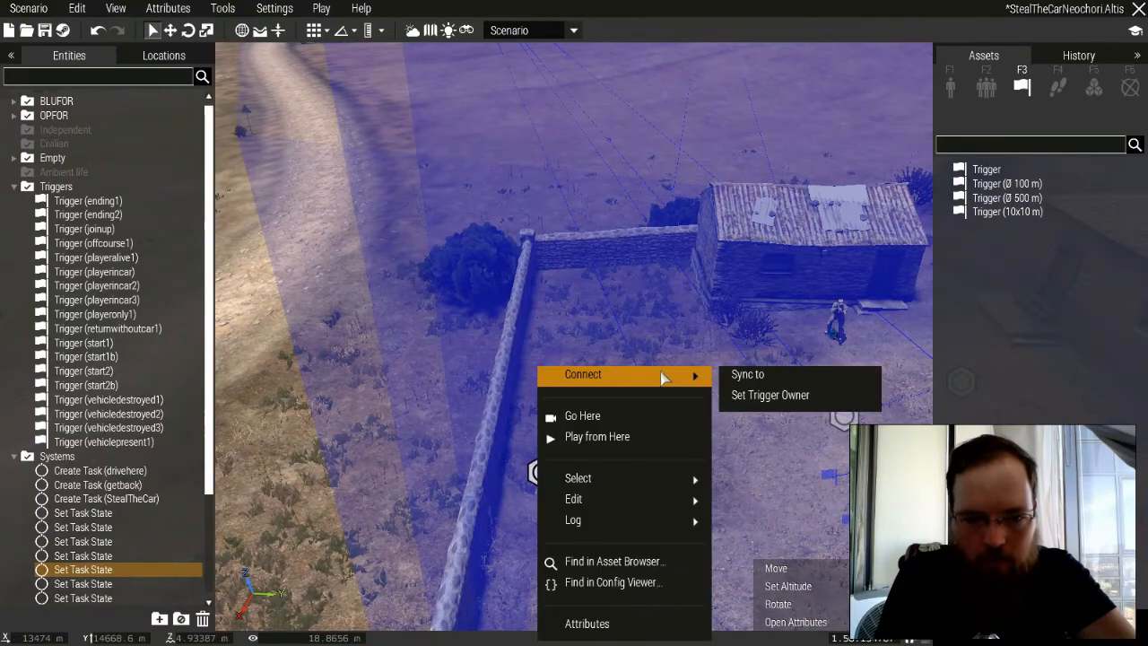
click(753, 377)
scroll(526, 302, down, 10)
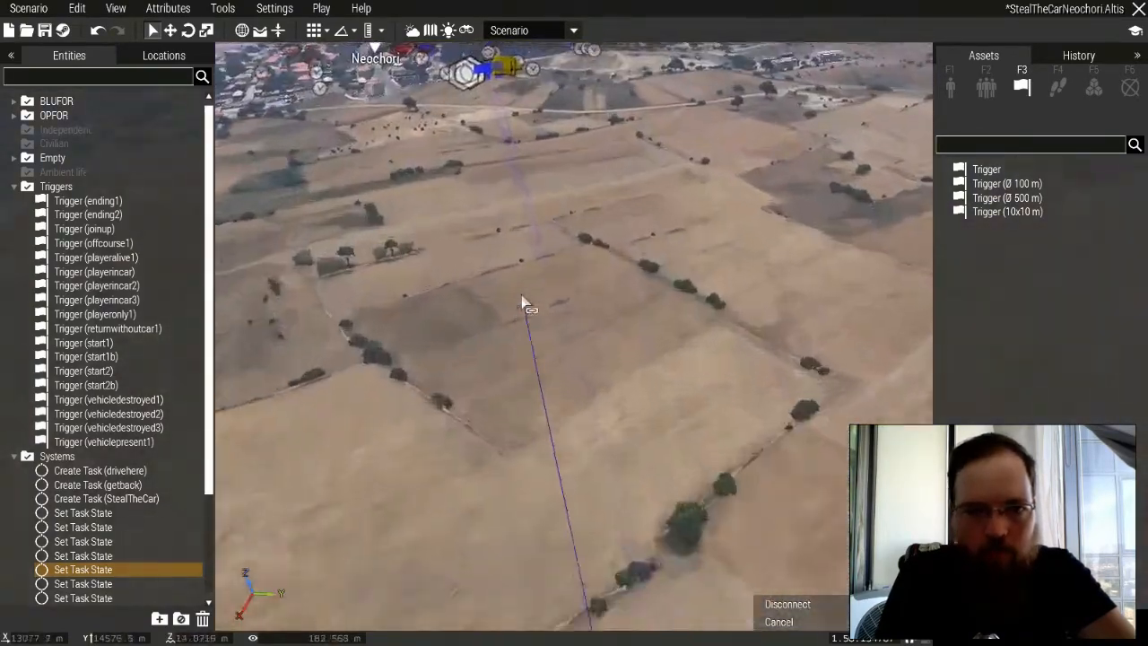
key(w)
scroll(525, 302, up, 8)
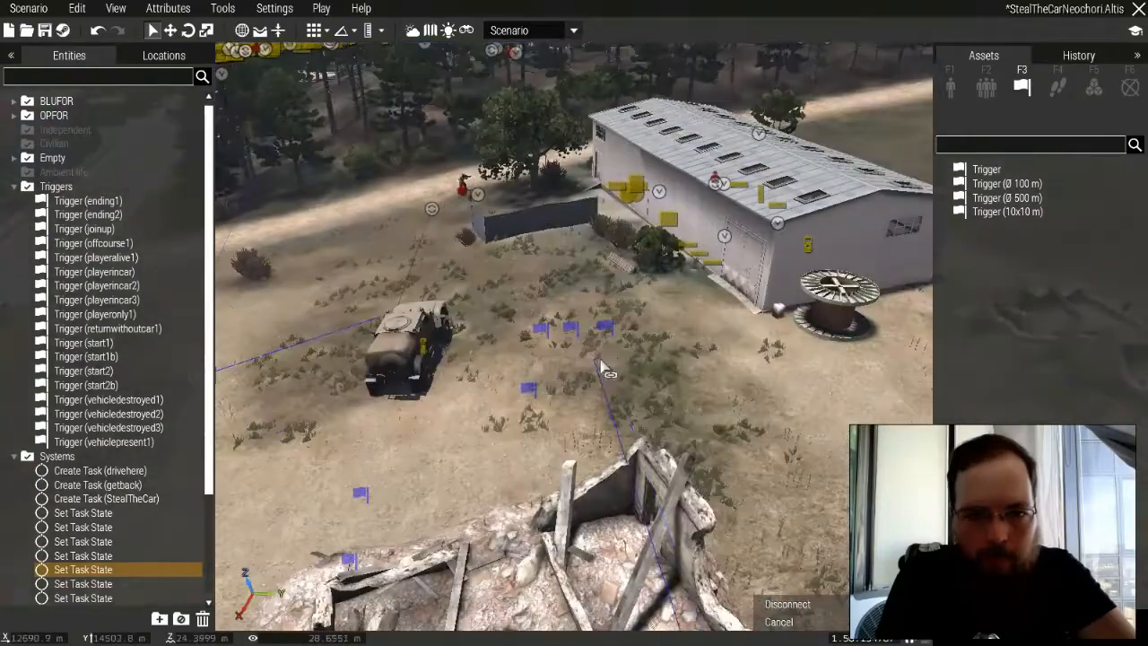
scroll(666, 368, down, 10)
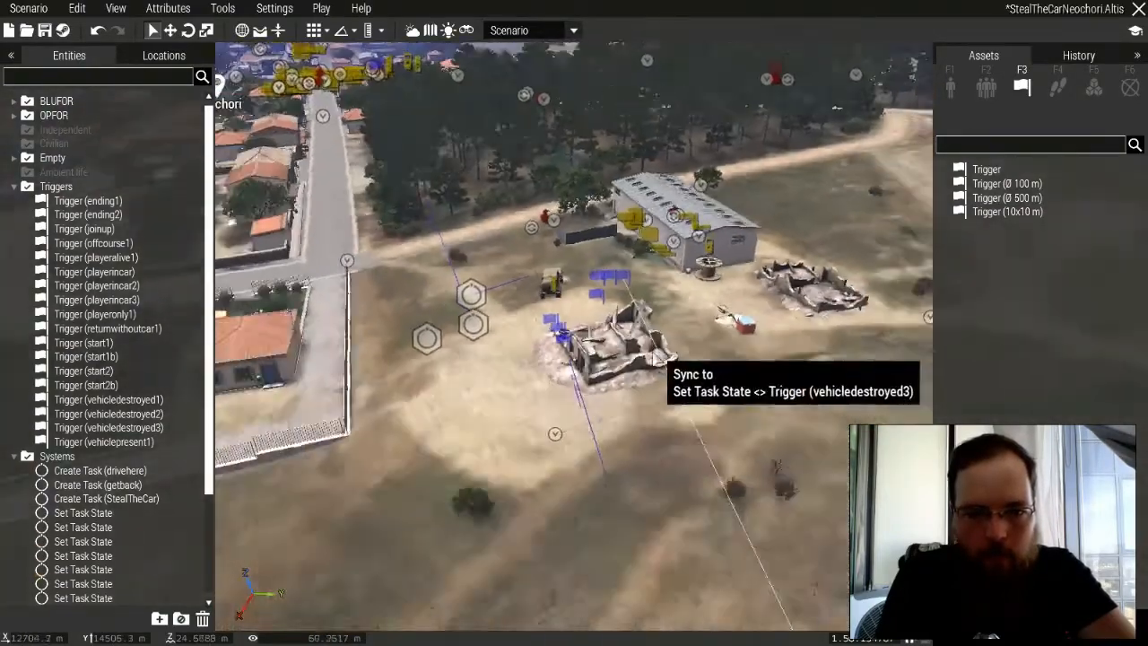
click(44, 30)
scroll(609, 435, up, 3)
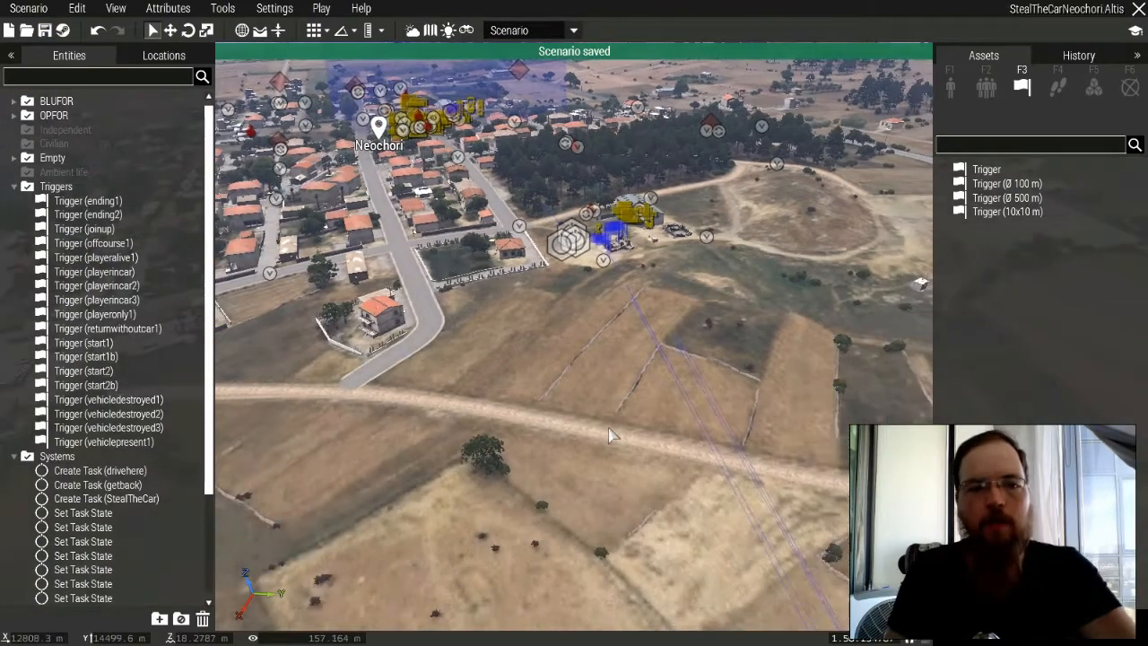
key(a)
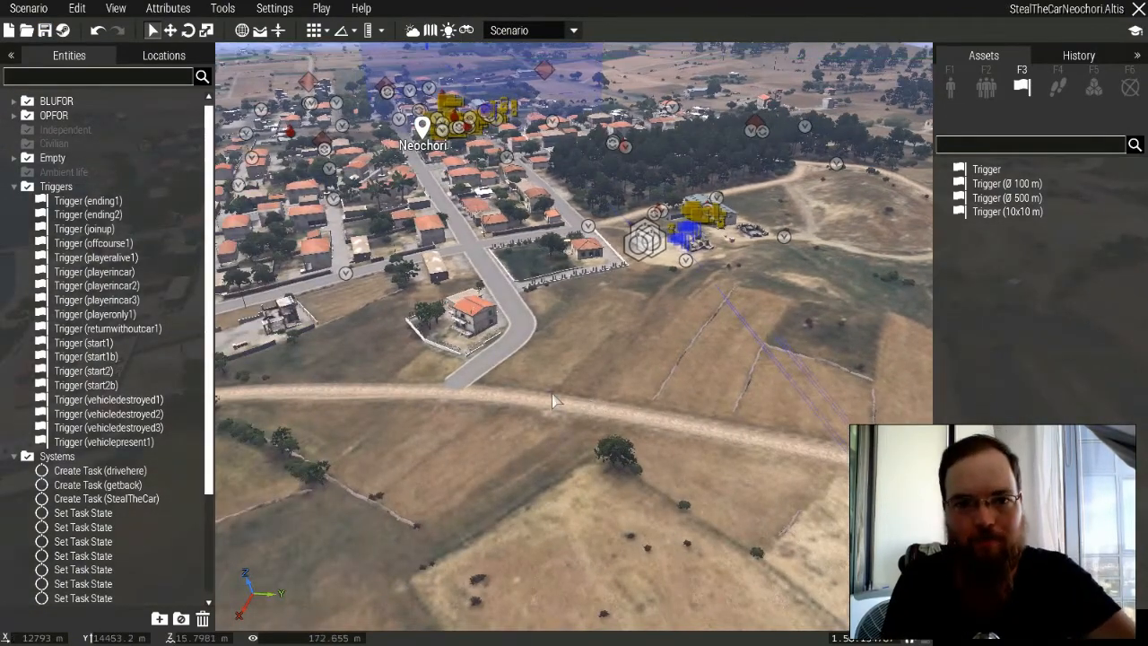
key(w)
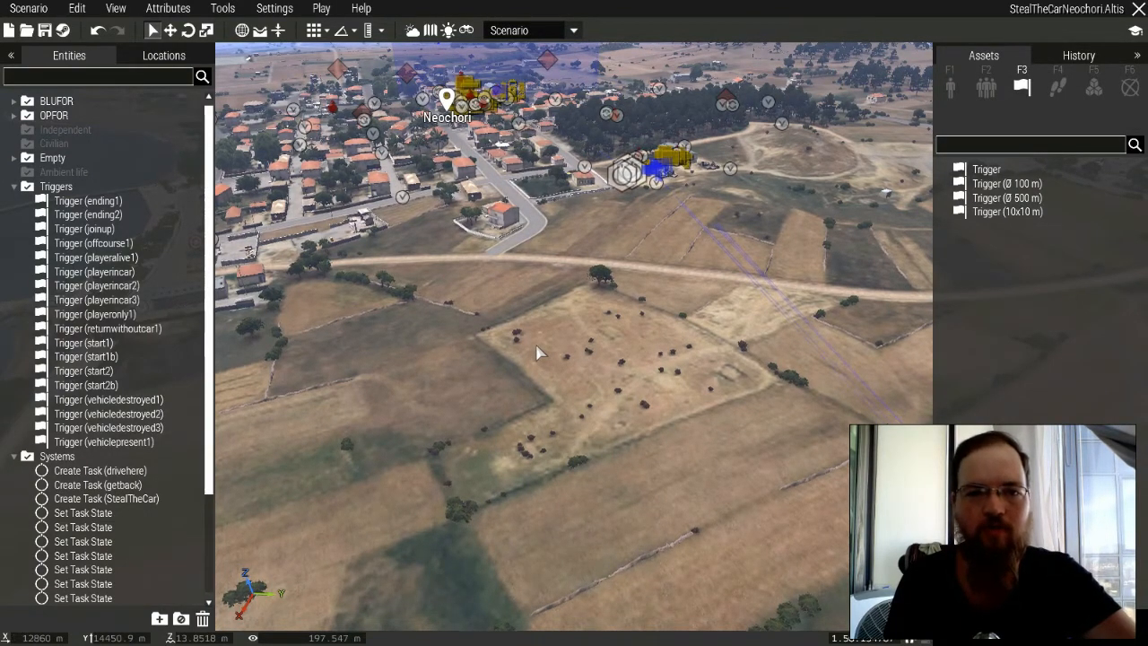
key(s)
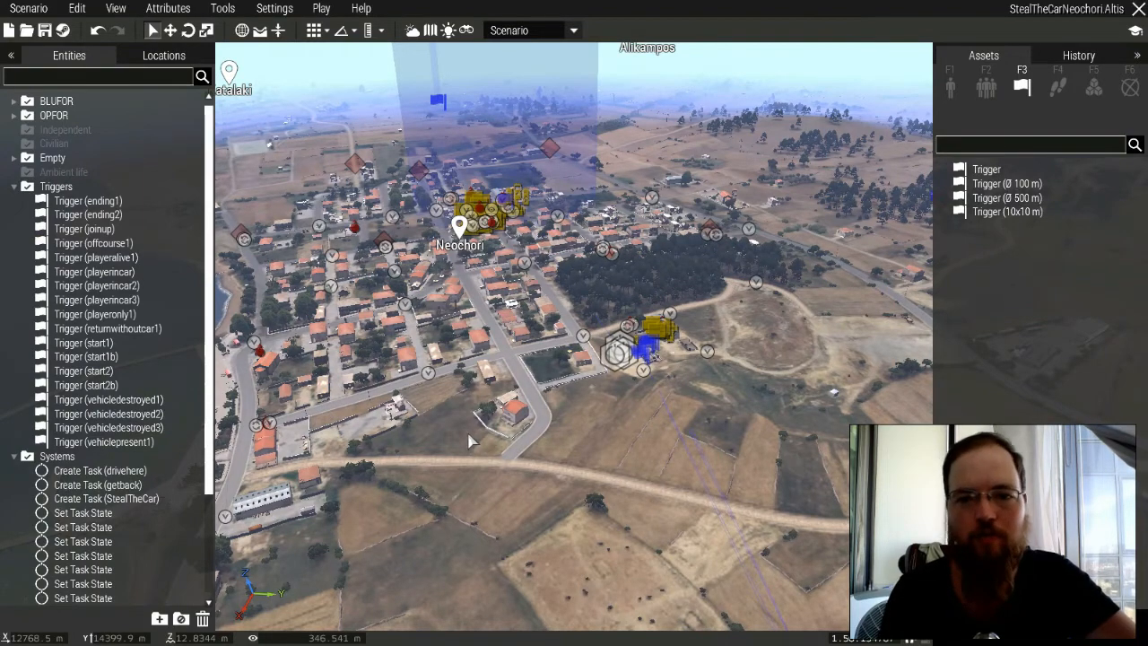
key(s)
key(s)
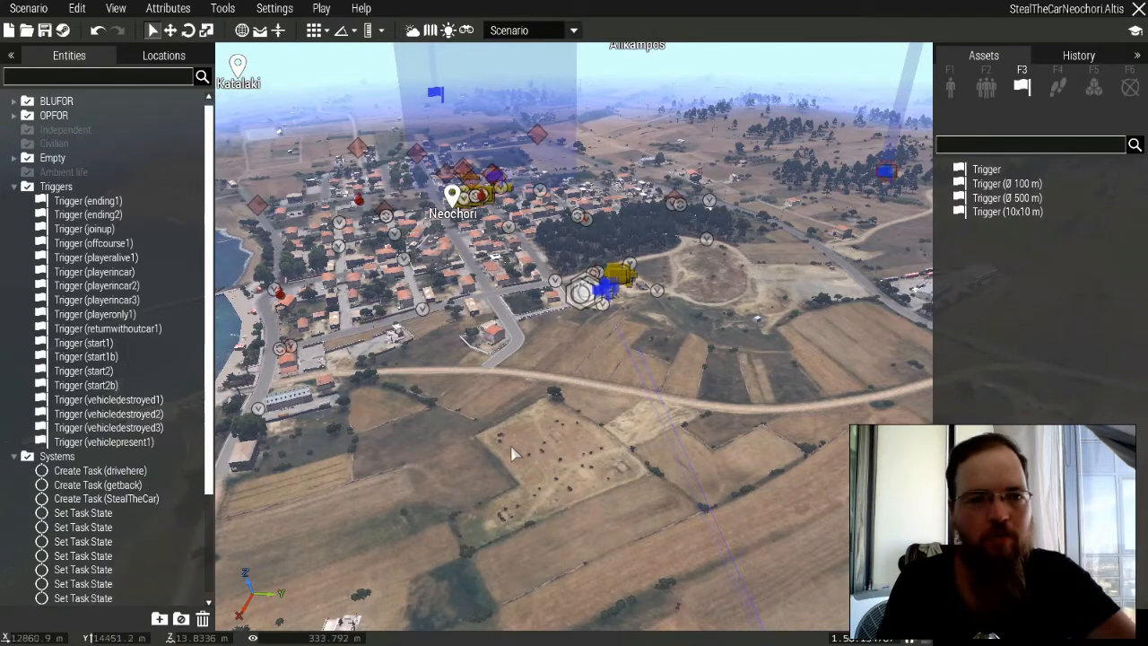
key(w)
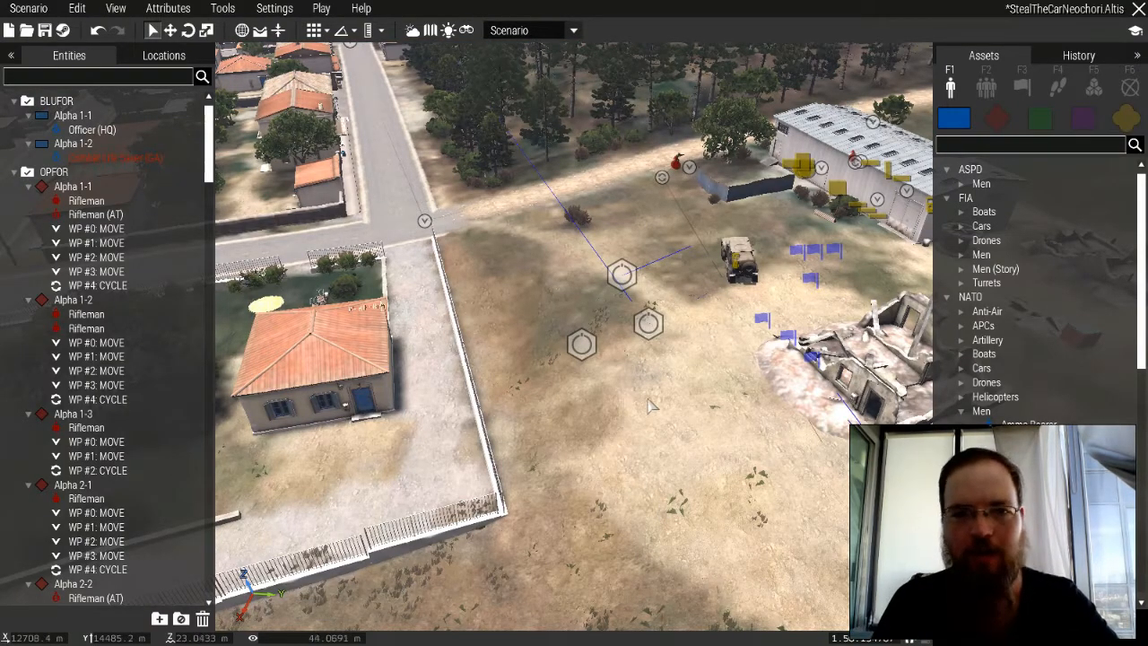
Show the system module assets and move the StealTheCar Create Task module slightly farther from its two neighbouring modules.
click(1101, 89)
key(m)
click(1093, 87)
key(m)
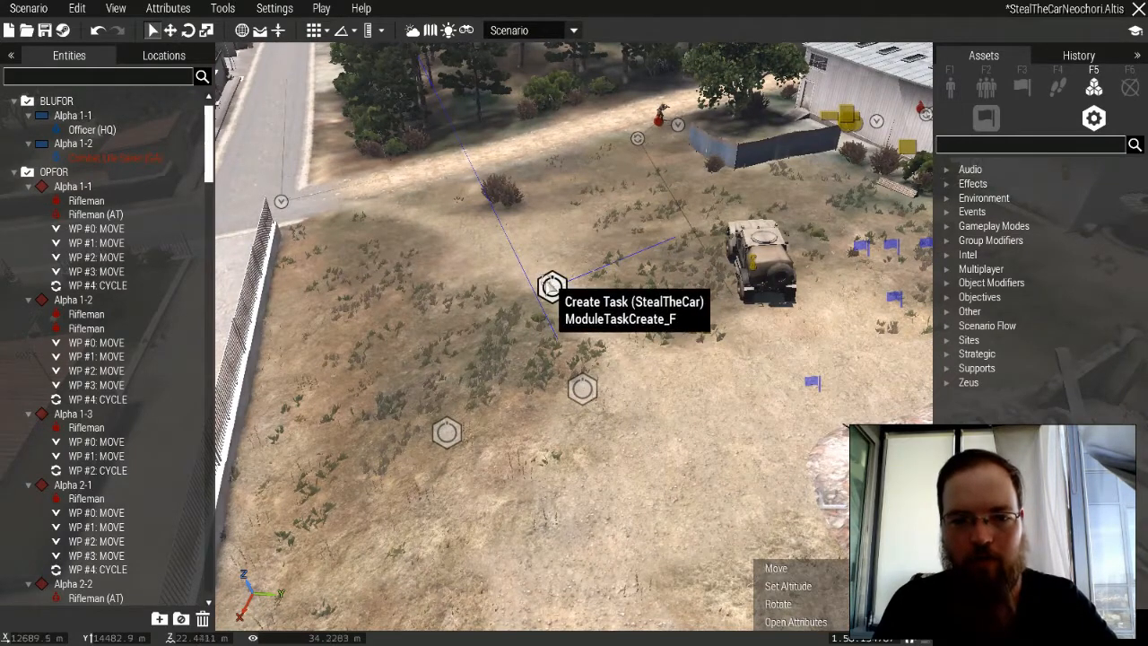
drag(551, 287, 558, 274)
click(560, 275)
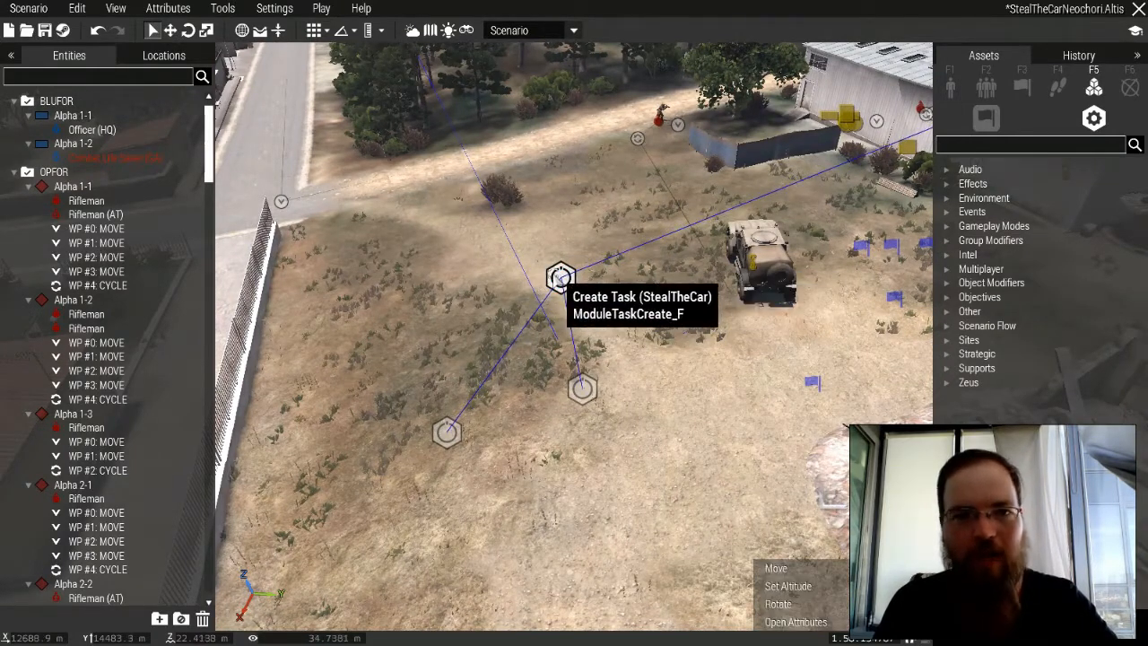
Place a Set Task State module beside the StealTheCar Create Task module and set its state to Canceled.
click(948, 256)
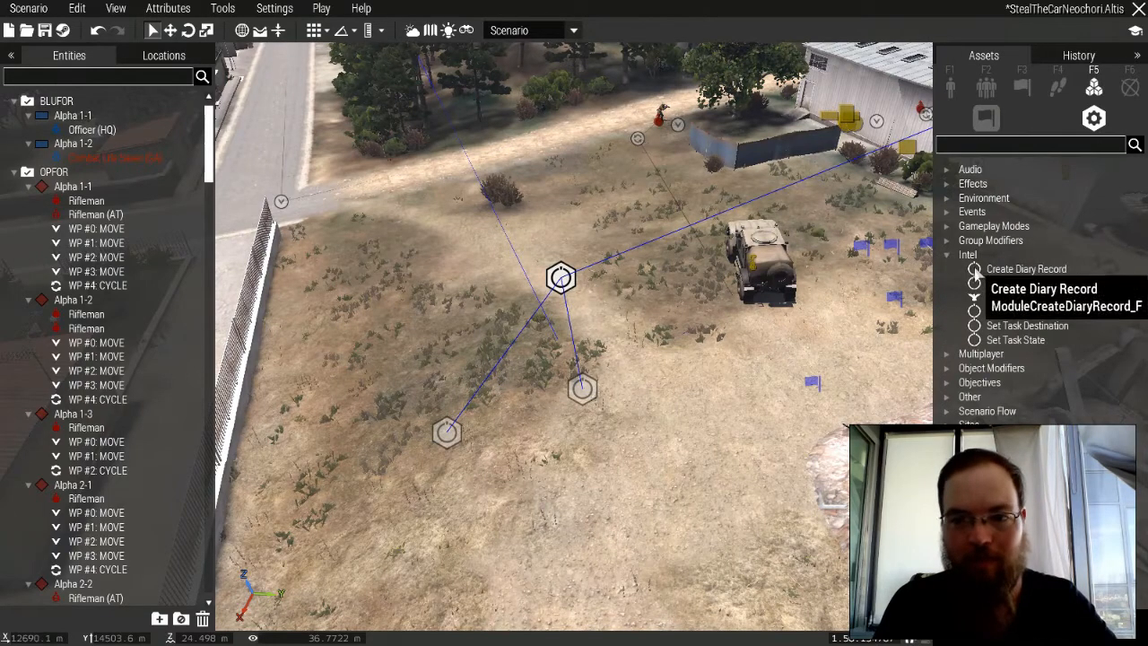
click(1016, 340)
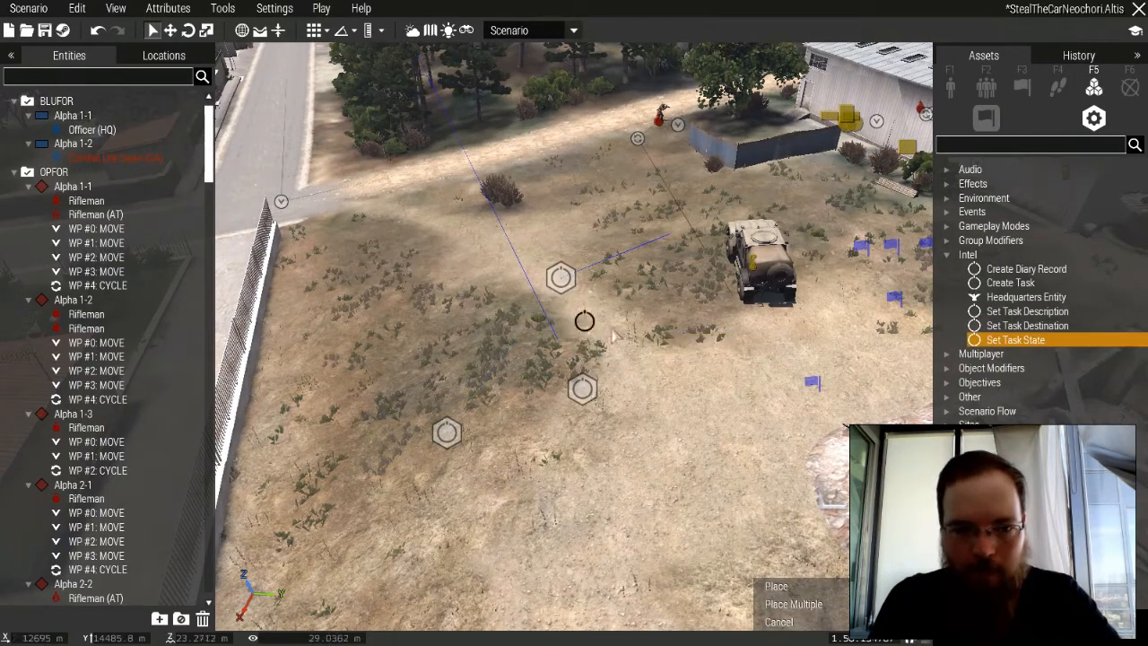
click(622, 320)
double_click(623, 319)
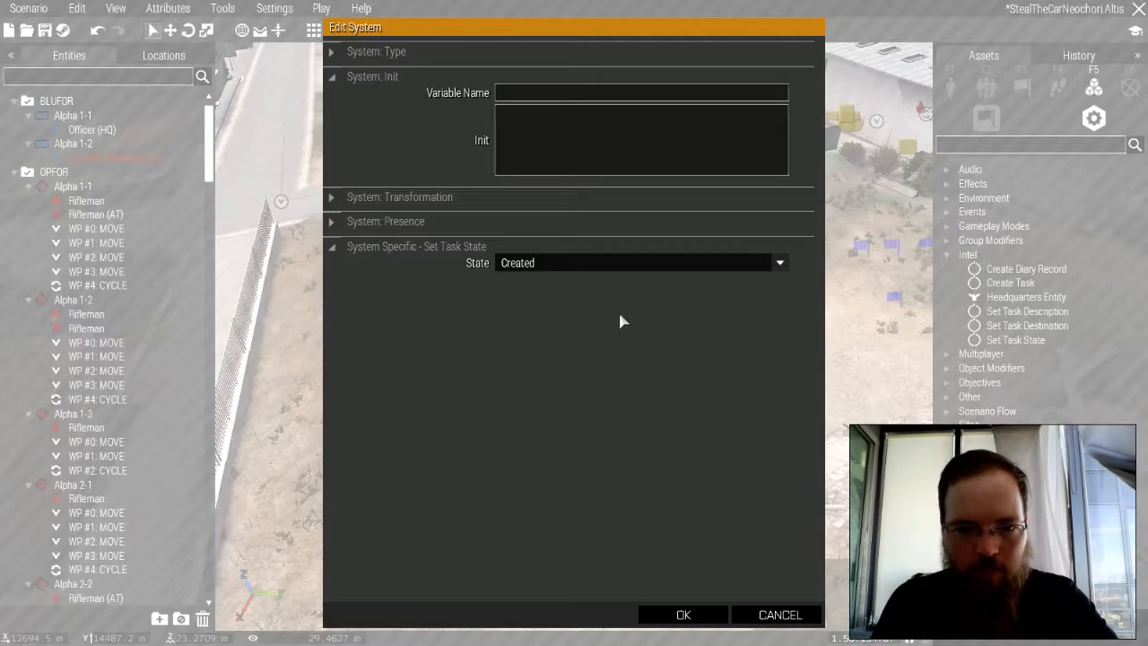
click(567, 263)
click(561, 341)
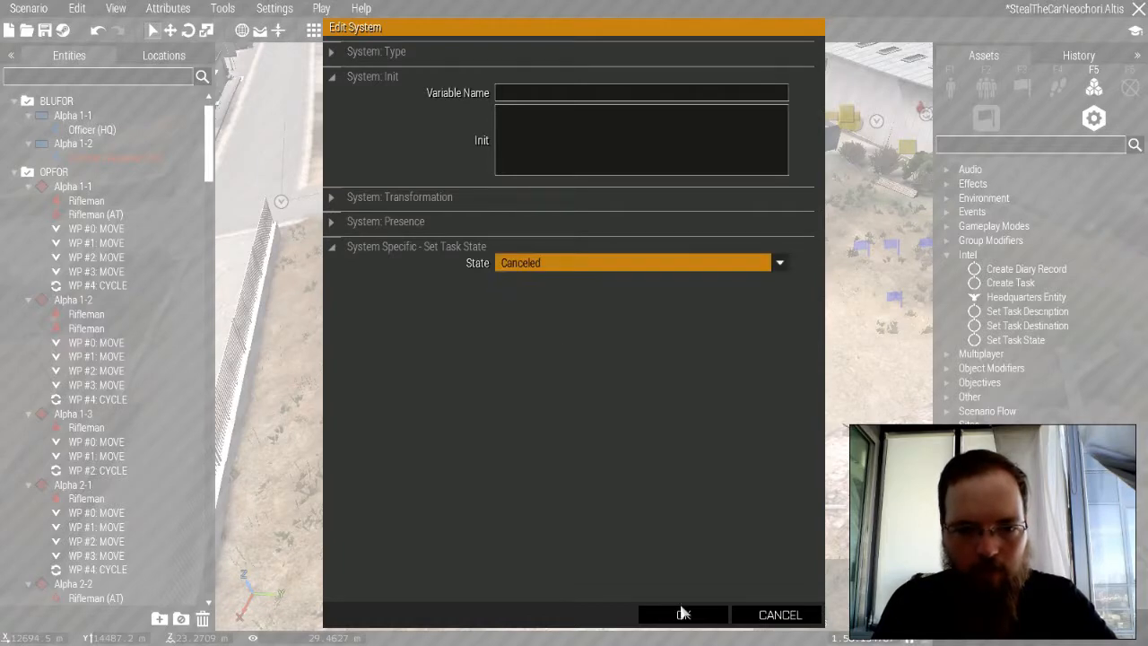
click(682, 614)
Sync the new Canceled Set Task State module to the StealTheCar Create Task module.
right_click(623, 319)
mouse_move(700, 332)
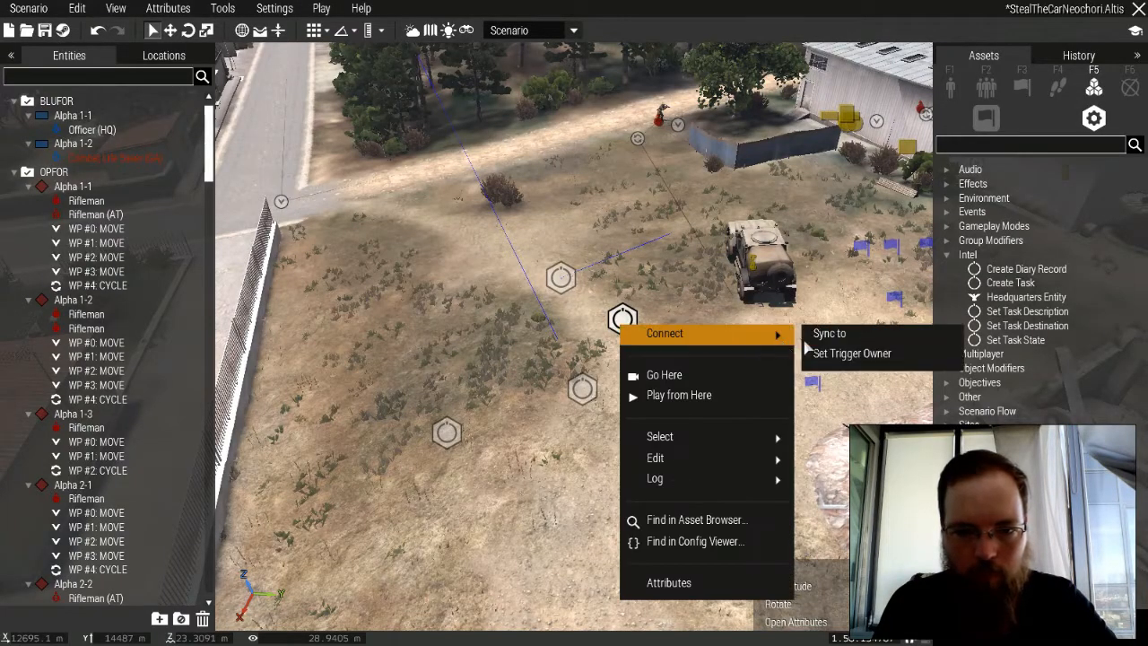
click(823, 331)
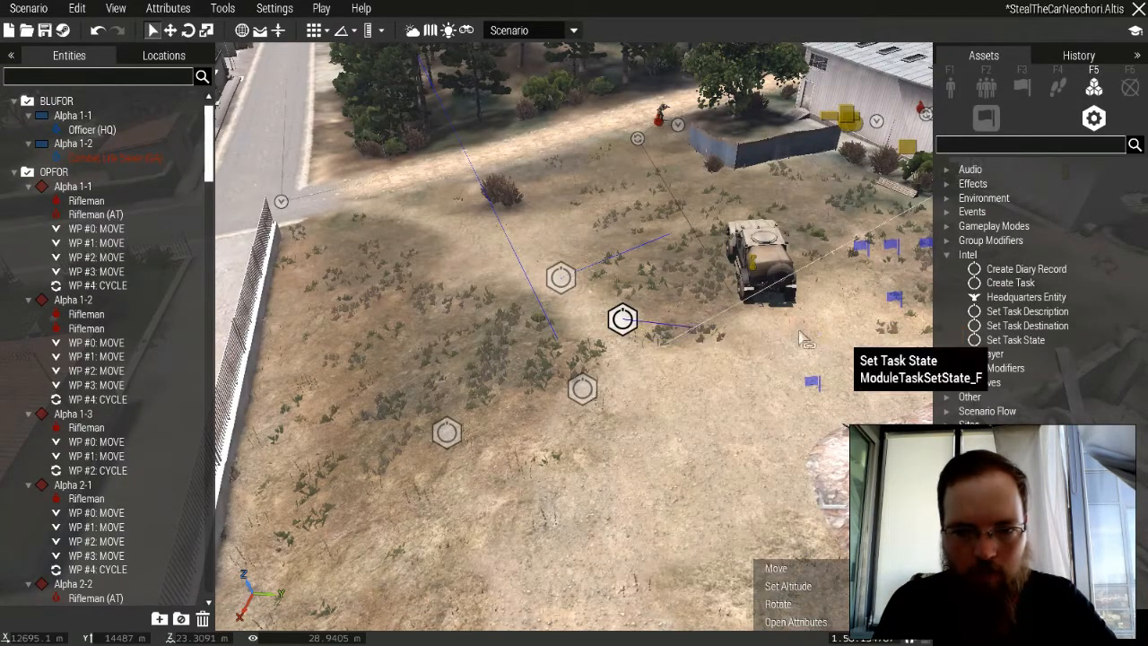
click(560, 279)
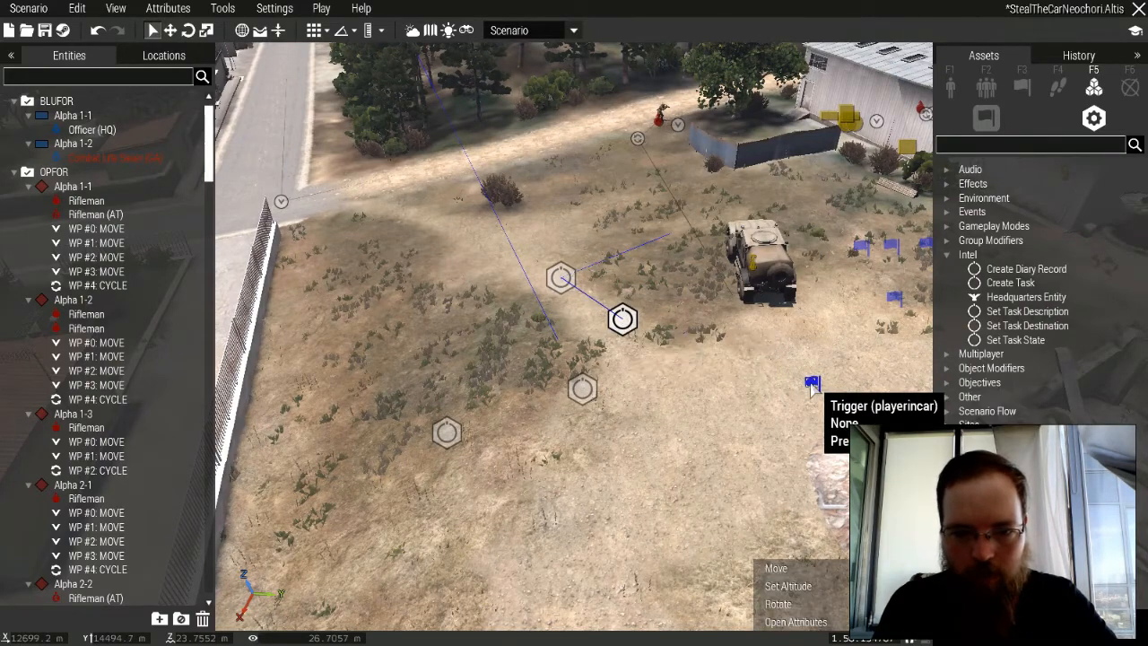
Sync the Canceled Set Task State module to the vehicledestroyed1 trigger between the parked car and the warehouse.
key(d)
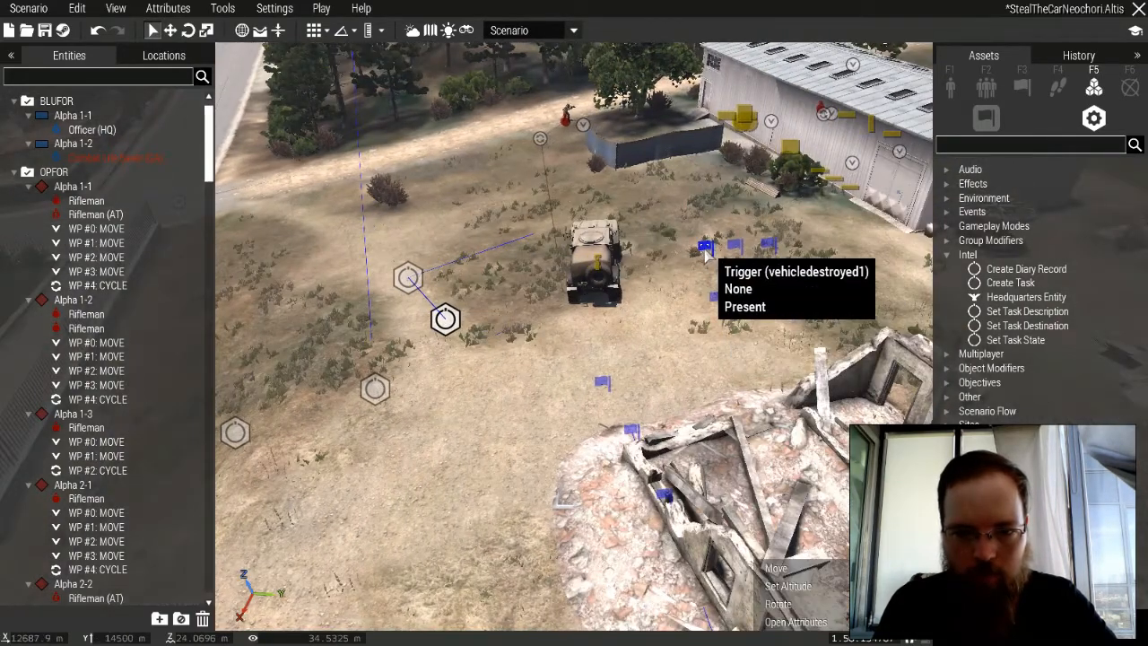
key(w)
right_click(411, 418)
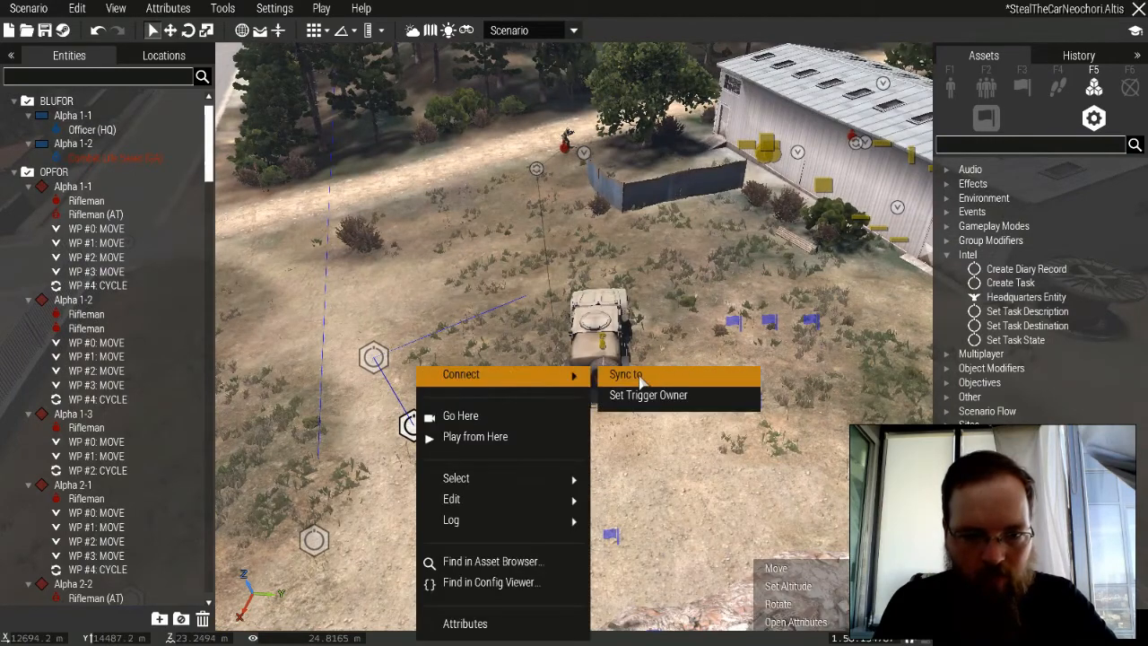
click(619, 377)
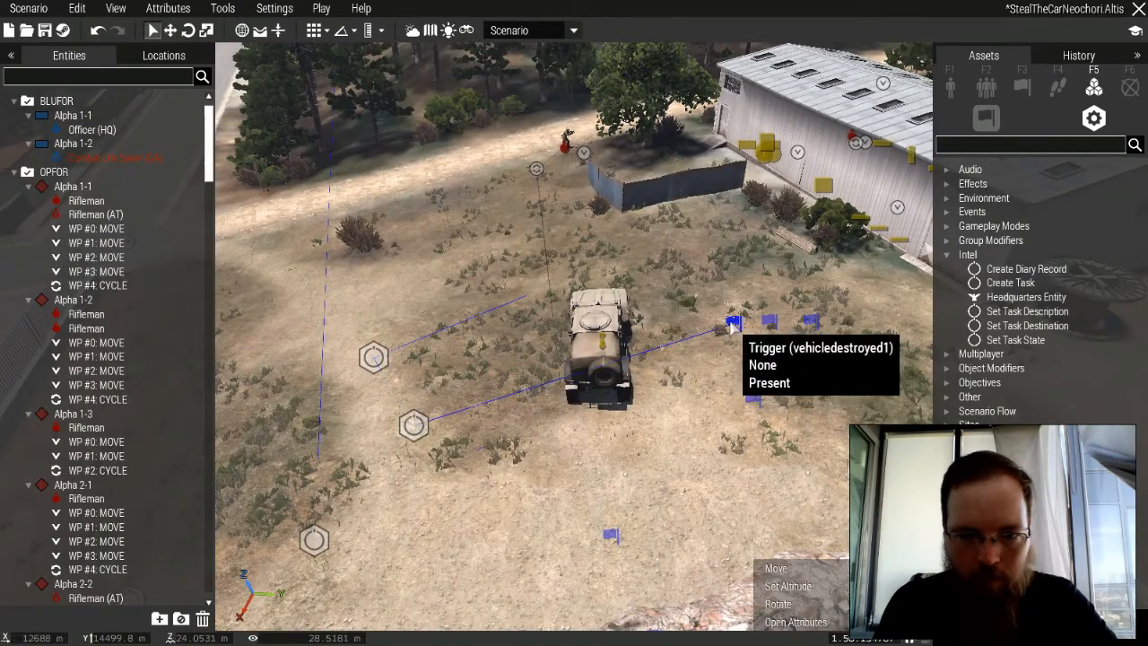
click(731, 331)
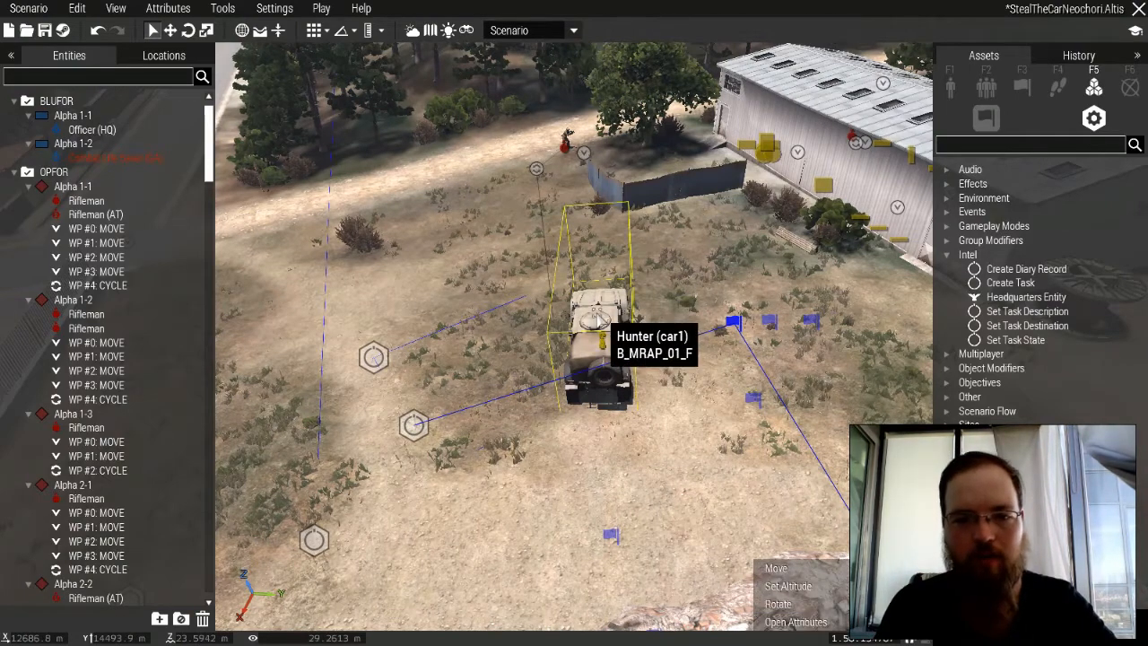
Review the condition, activation code and timer of the vehicledestroyed1 trigger.
scroll(488, 314, down, 3)
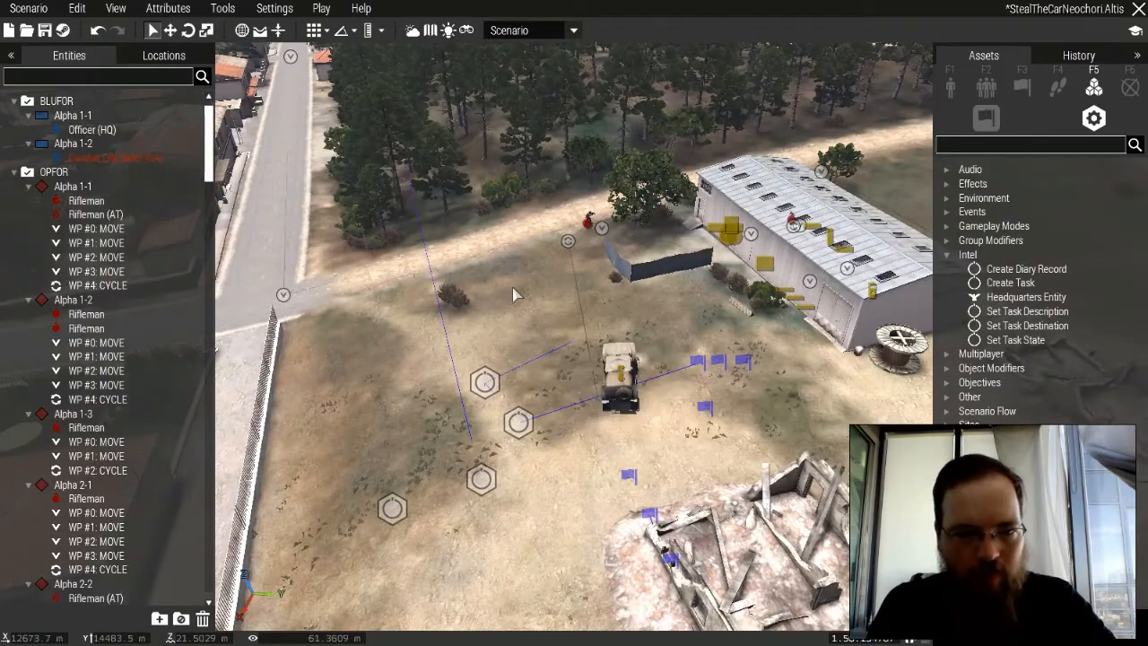
scroll(512, 285, down, 2)
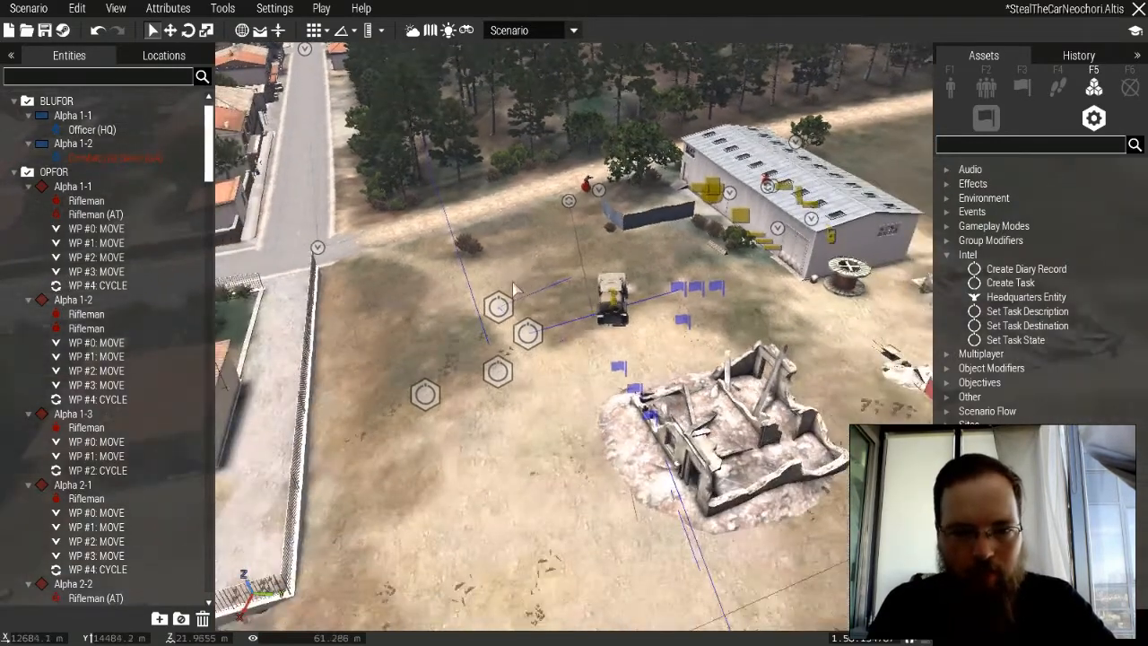
double_click(679, 287)
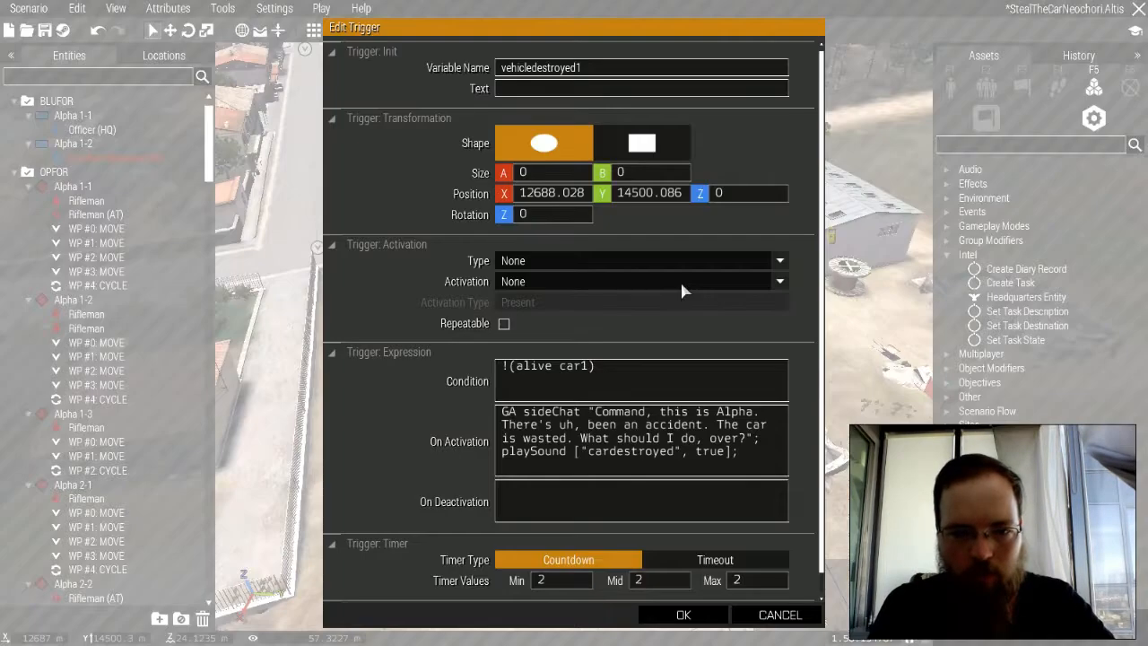
click(682, 614)
Correct the title of the getback Create Task module in the walled courtyard to "Get back to the rendezvous point.".
scroll(593, 355, down, 3)
key(s)
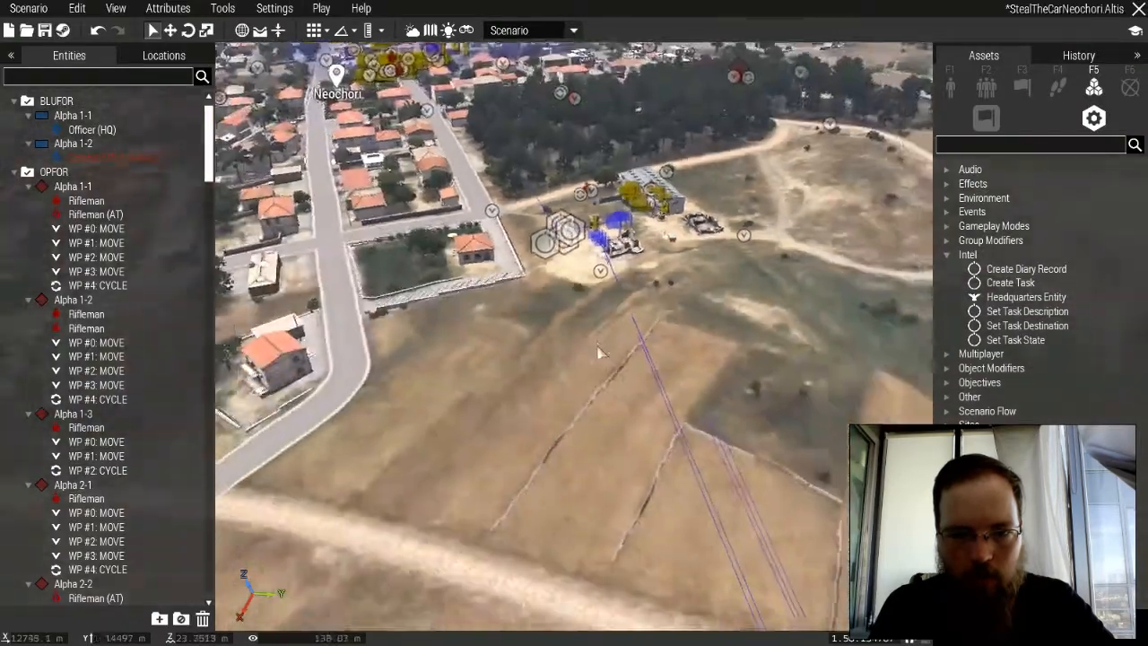
key(s)
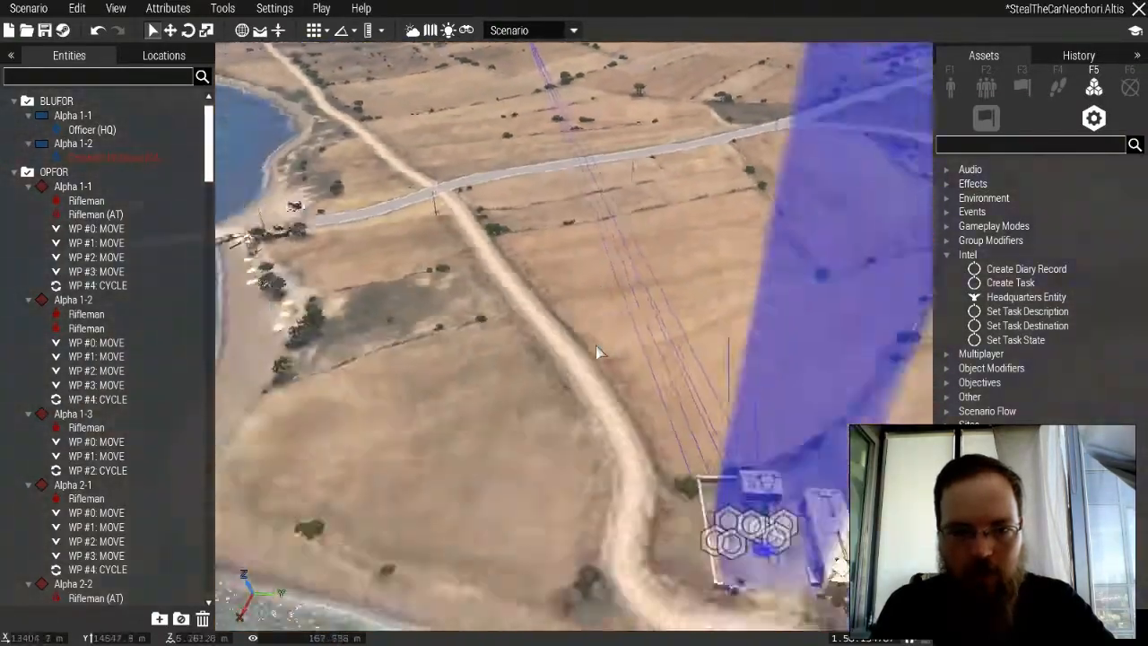
scroll(661, 341, up, 5)
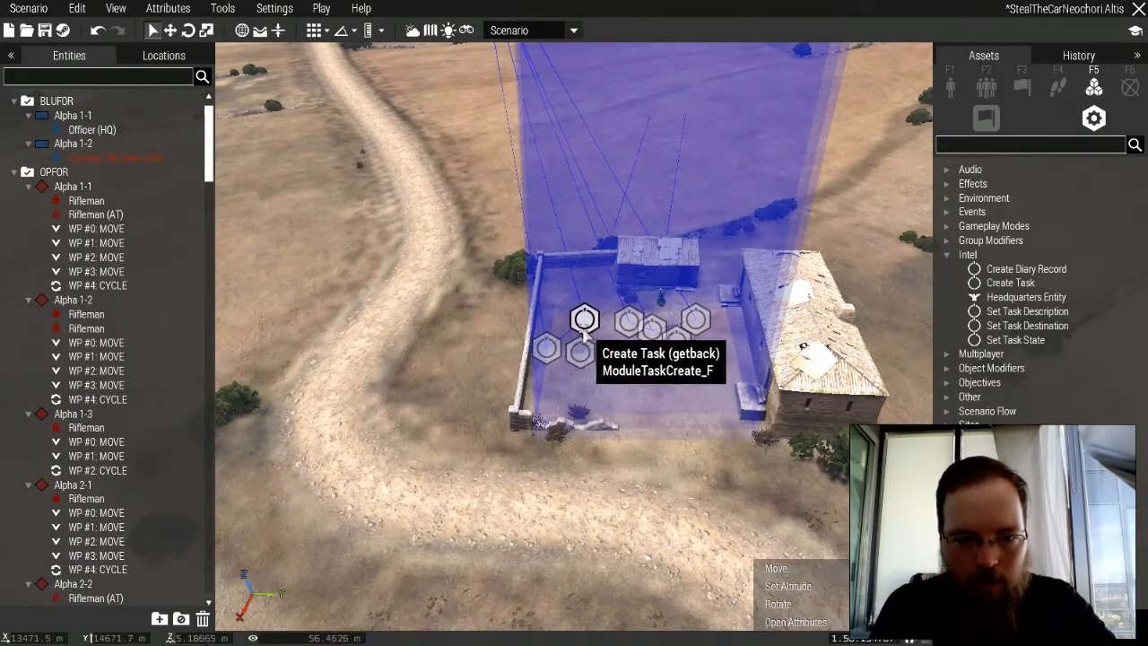
double_click(584, 322)
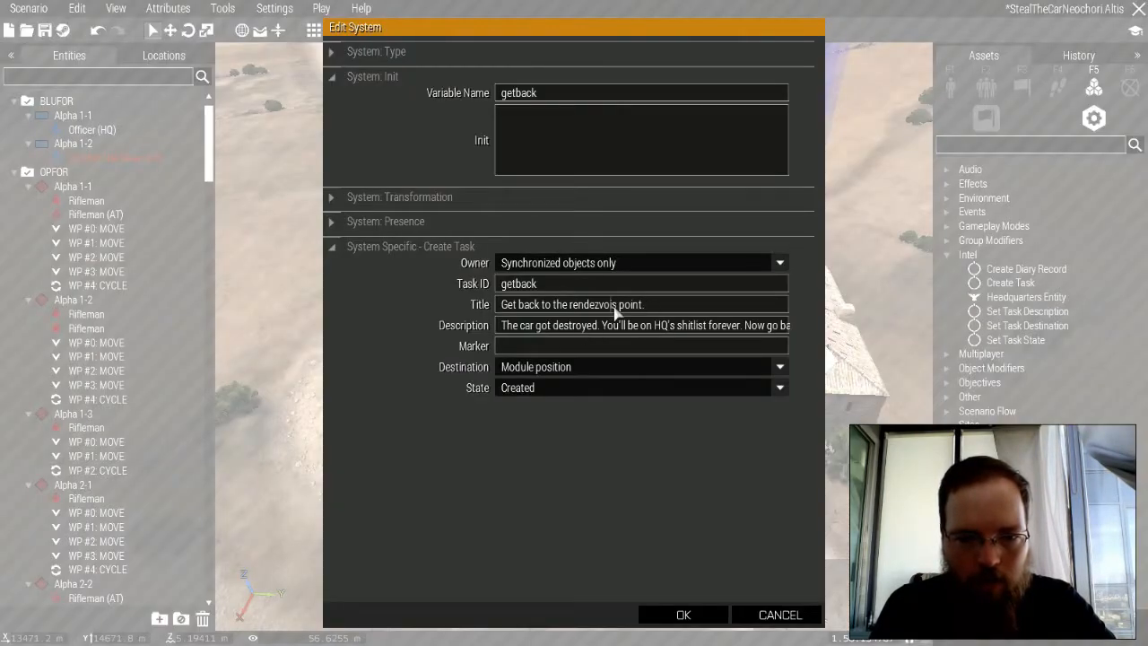
key(BackSpace)
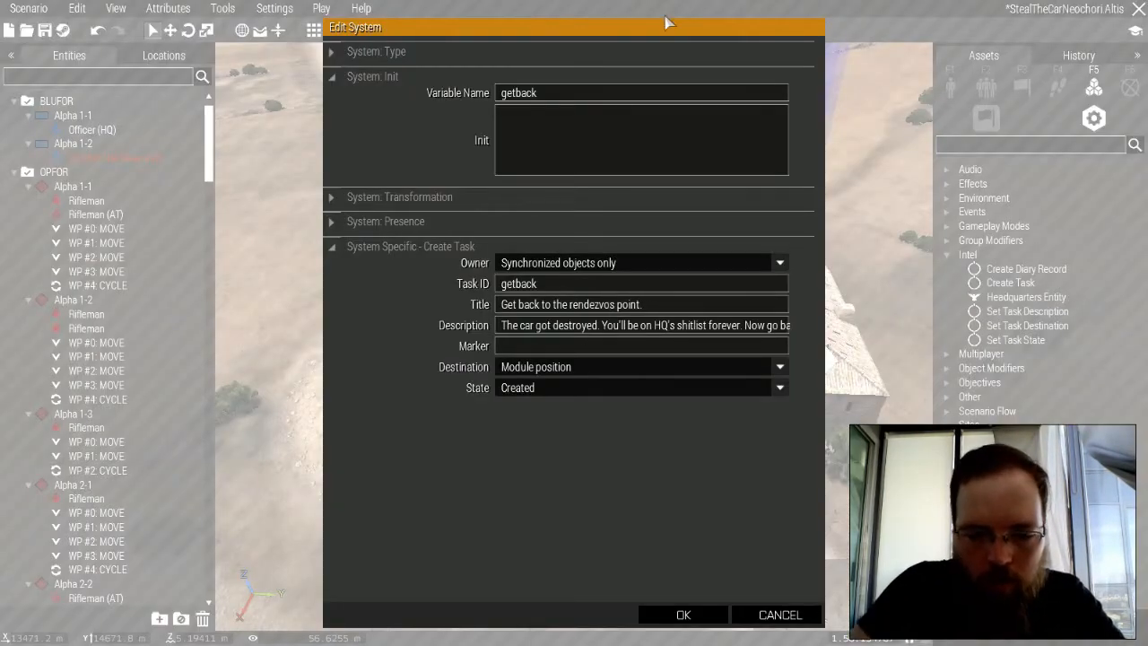
text(u)
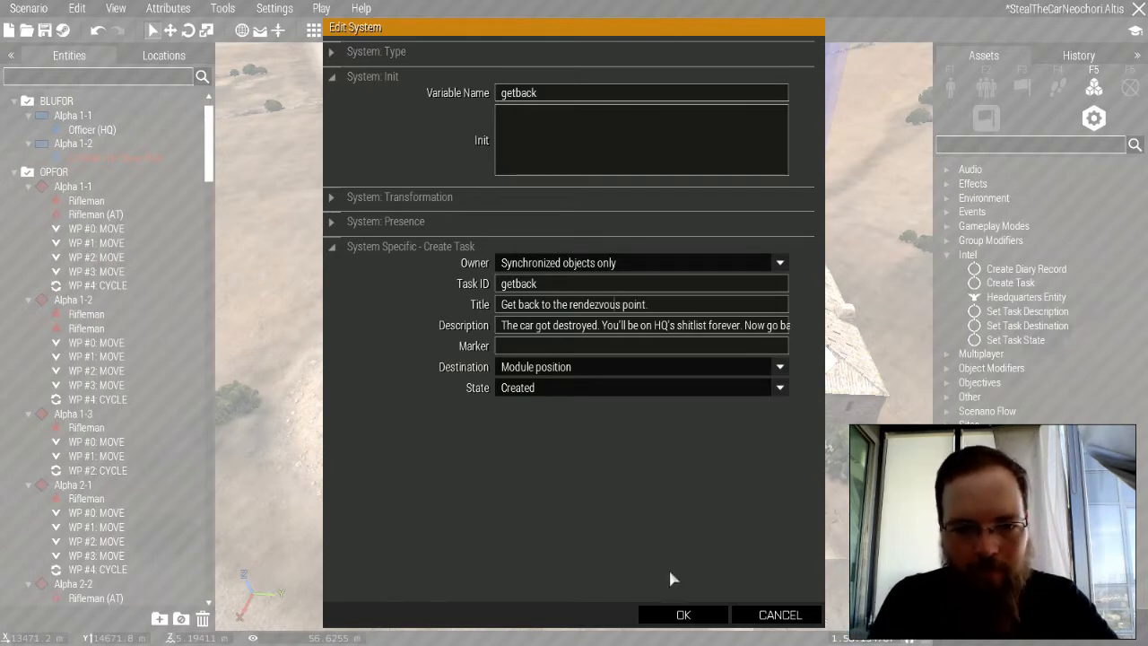
click(685, 617)
Examine the sync lines and triggers from the rendezvous courtyard across the fields to Neochori.
click(678, 487)
right_drag(679, 487, 641, 413)
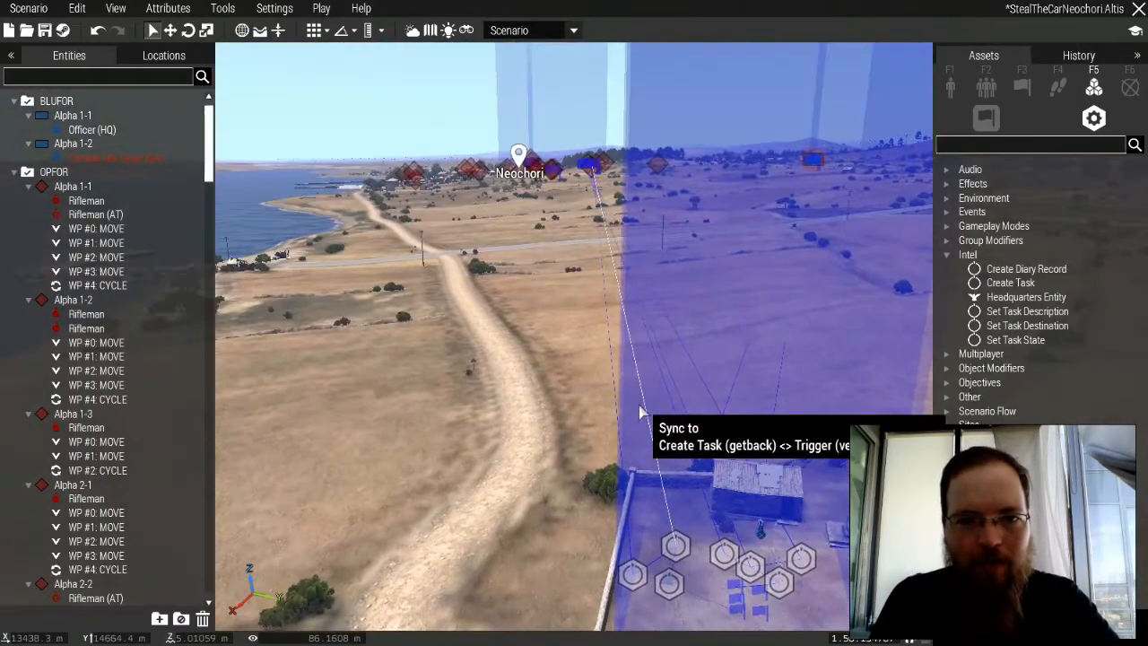
scroll(533, 294, up, 5)
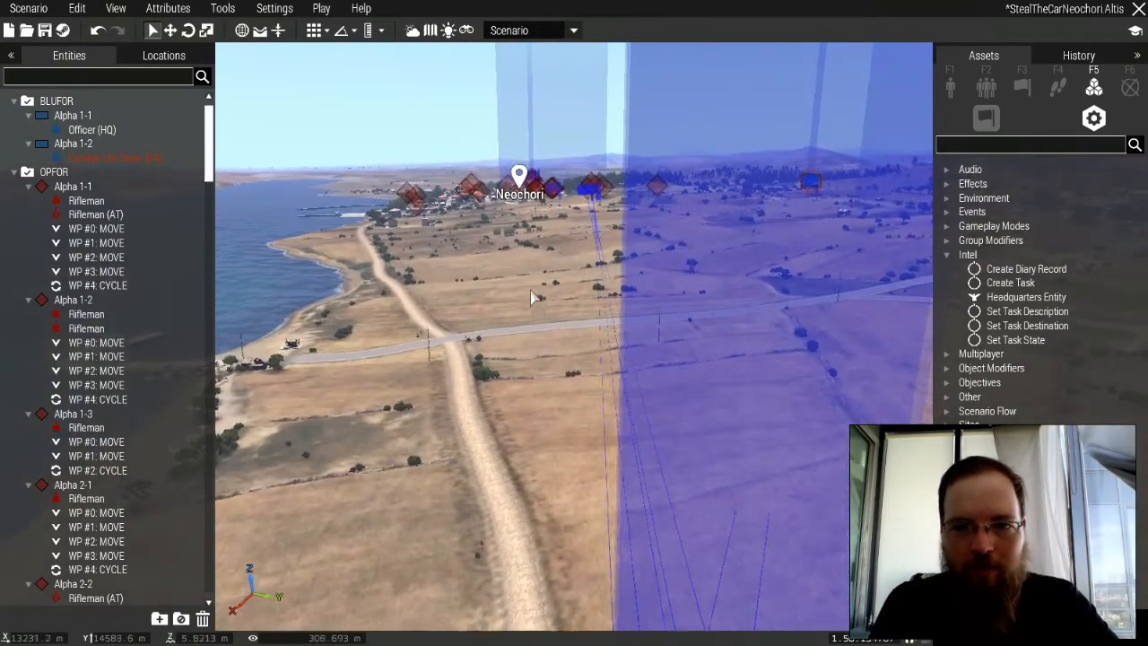
scroll(533, 298, up, 4)
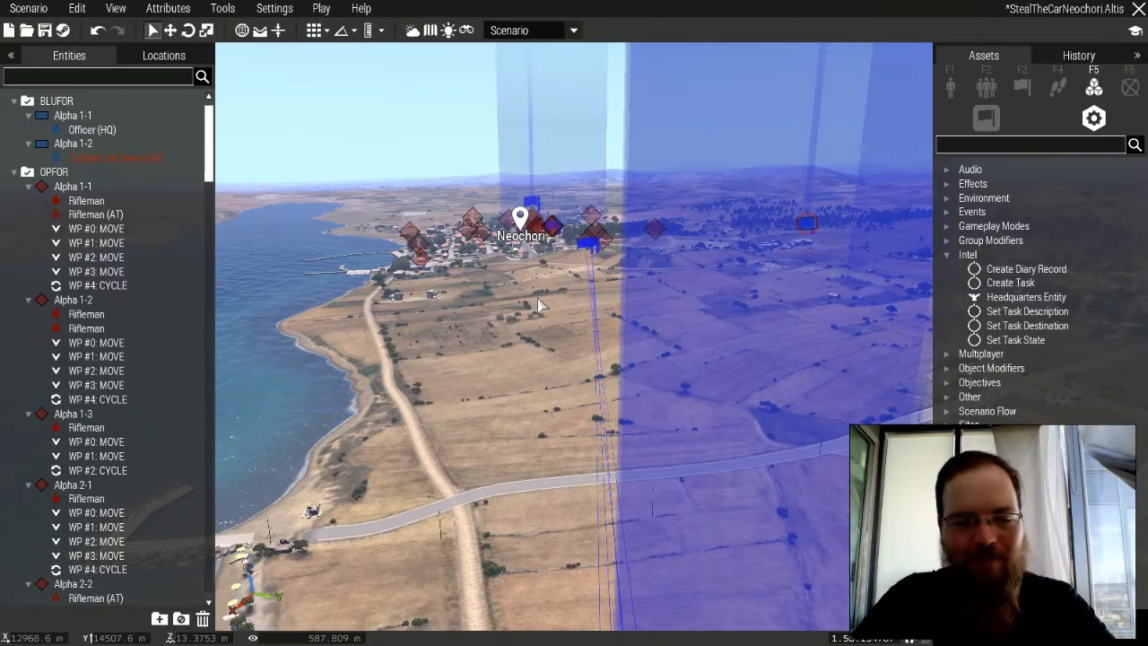
scroll(538, 305, up, 3)
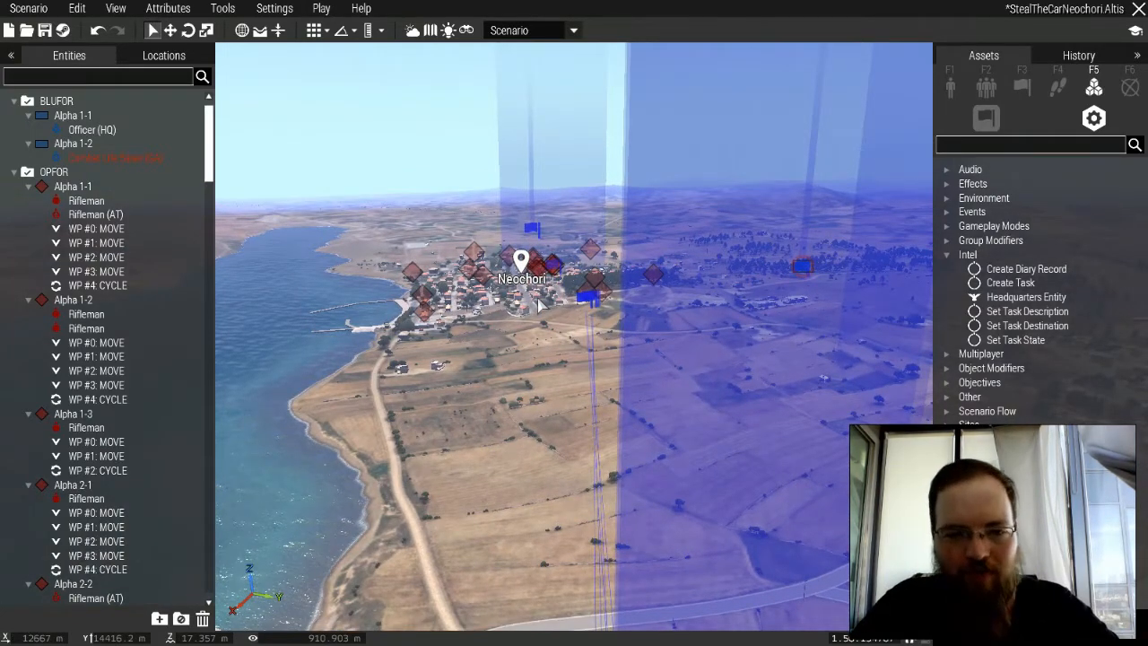
key(a)
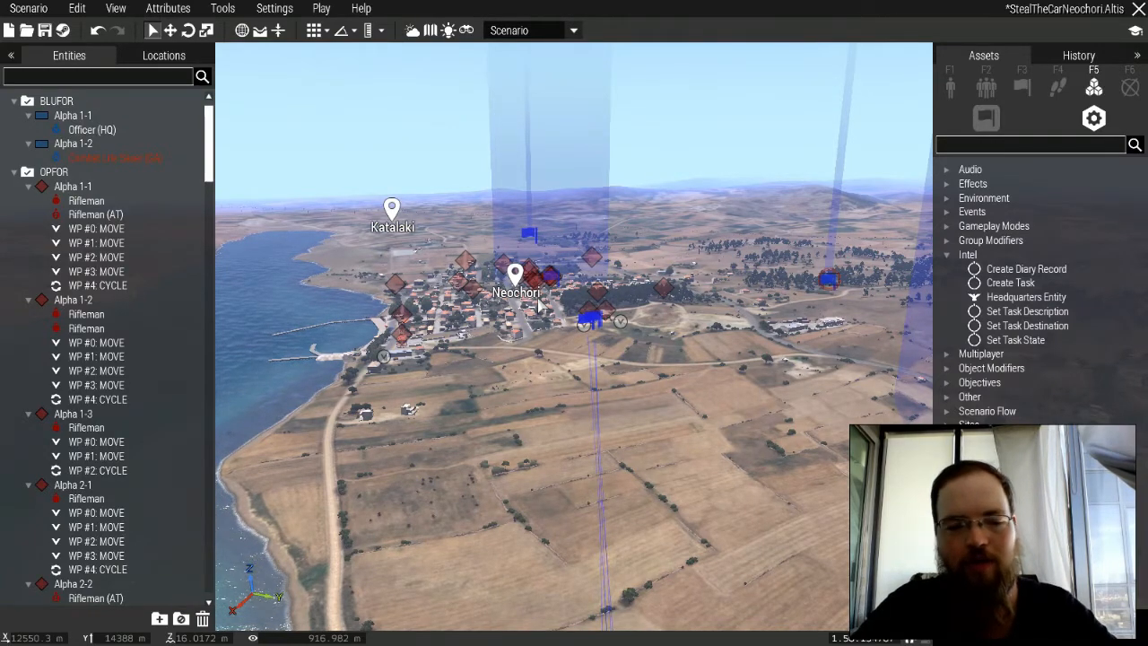
key(w)
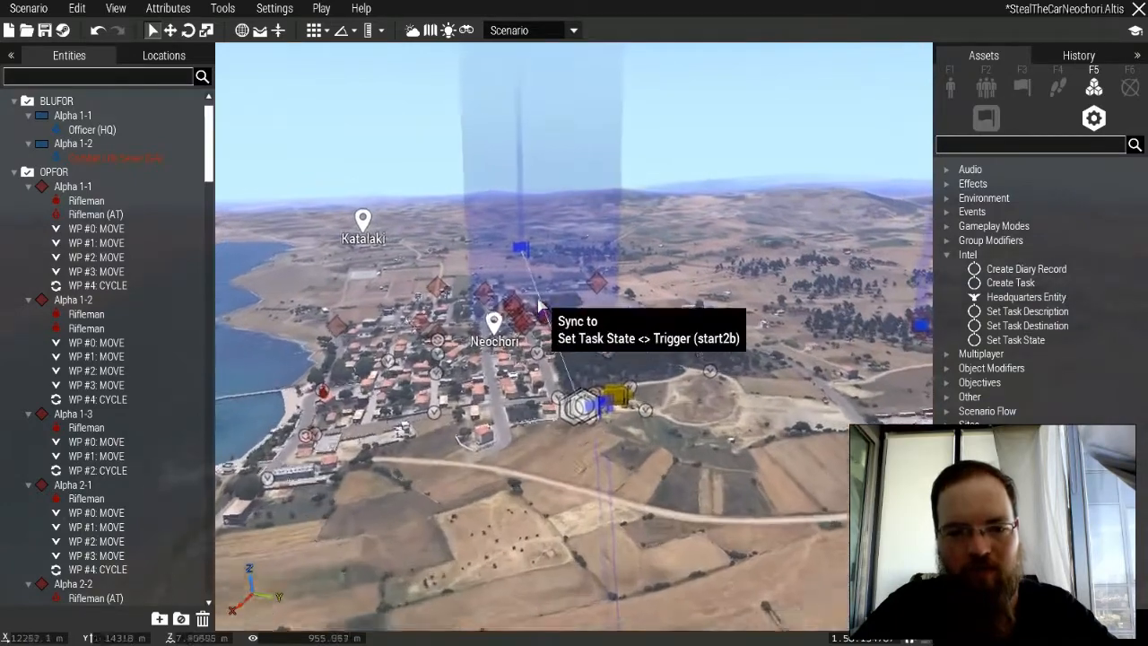
key(w)
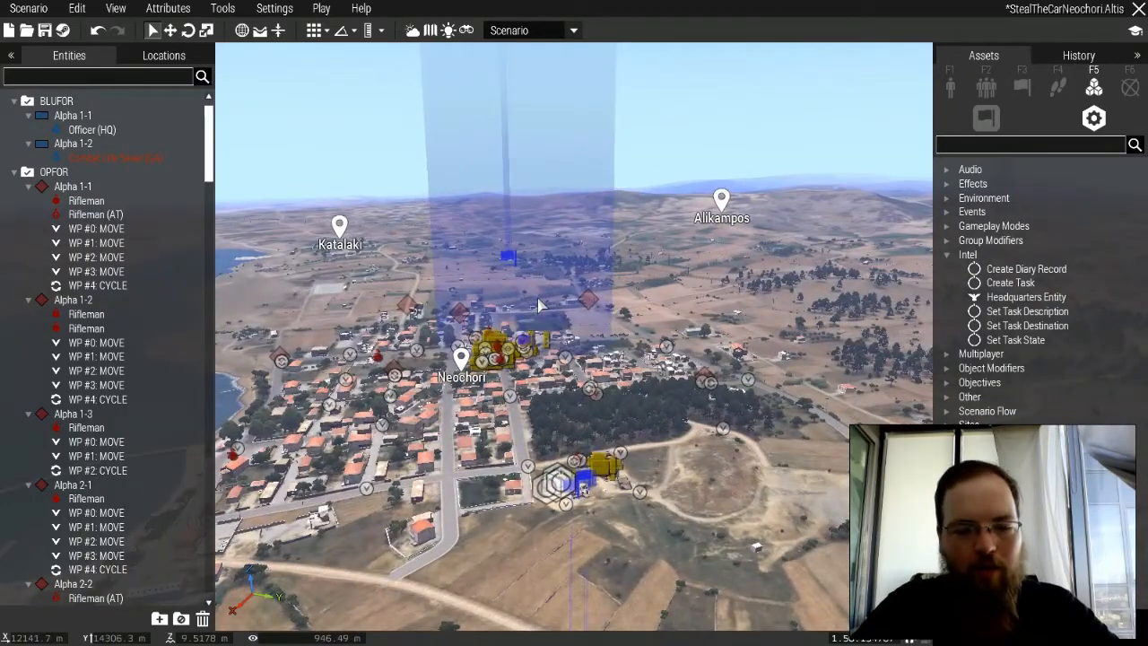